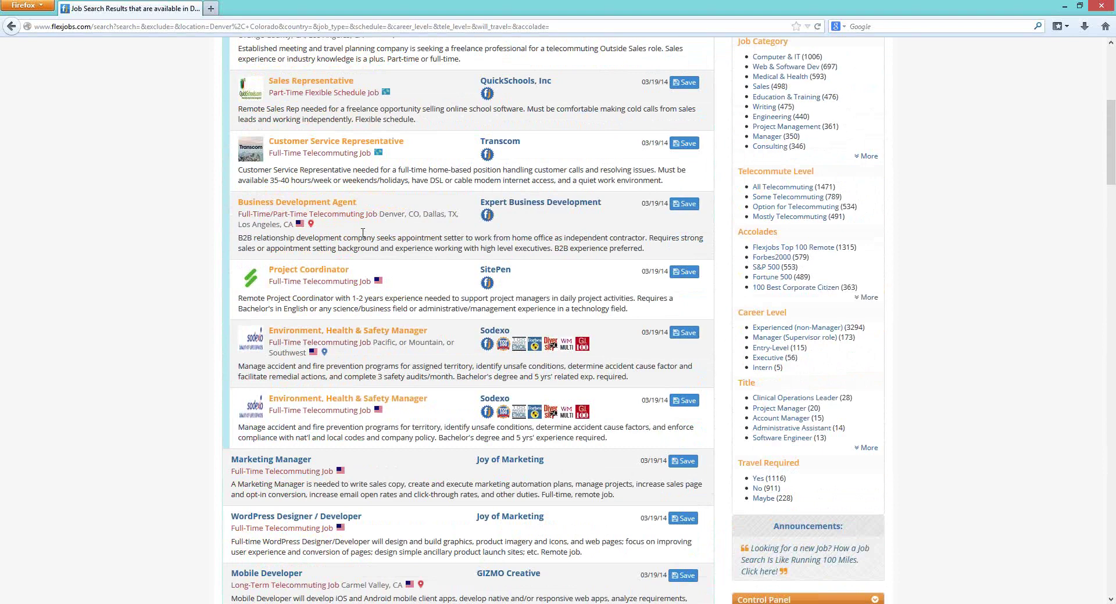
Review the job listings and read the explanation of the employer badge under CACTUS Communications
{"action": "scroll", "coordinate": [363, 232], "scroll_direction": "up", "scroll_amount": 4}
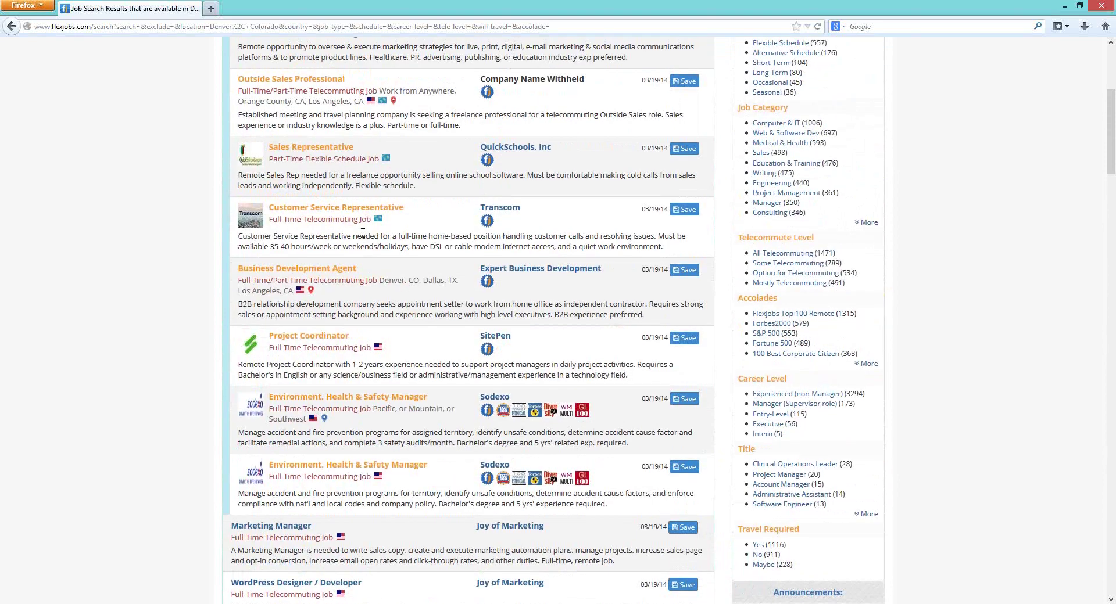
{"action": "scroll", "coordinate": [363, 234], "scroll_direction": "up", "scroll_amount": 2}
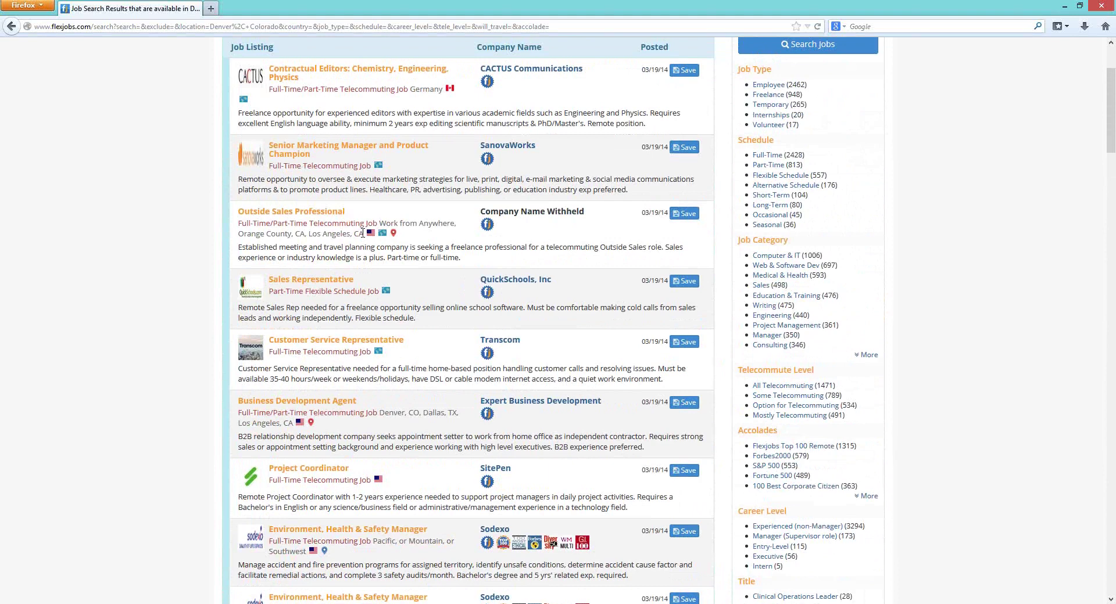
{"action": "mouse_move", "coordinate": [491, 86]}
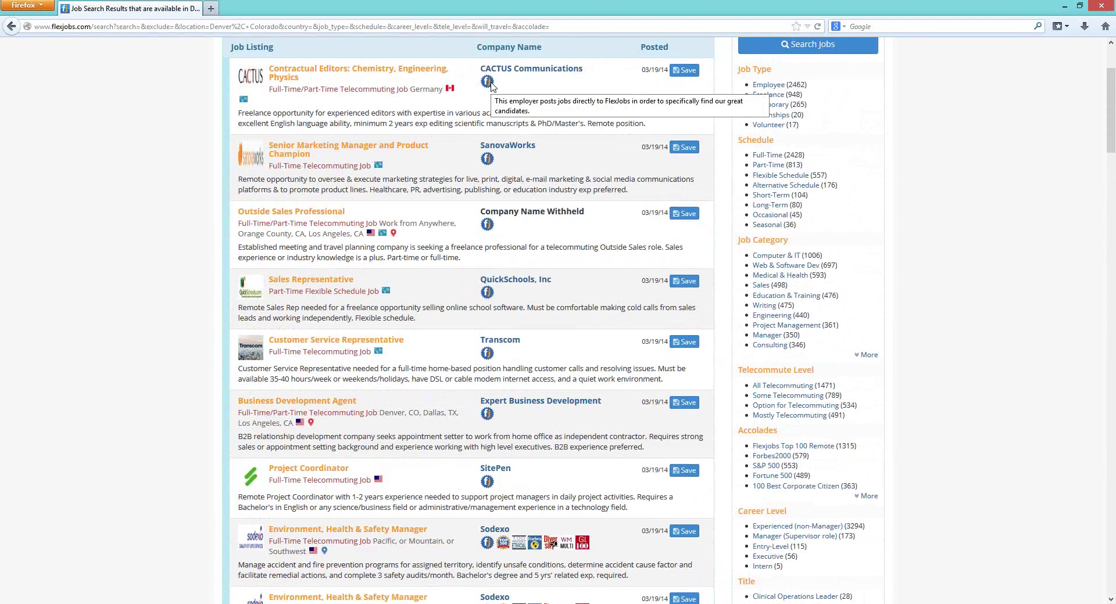
{"action": "scroll", "coordinate": [435, 295], "scroll_direction": "down", "scroll_amount": 5}
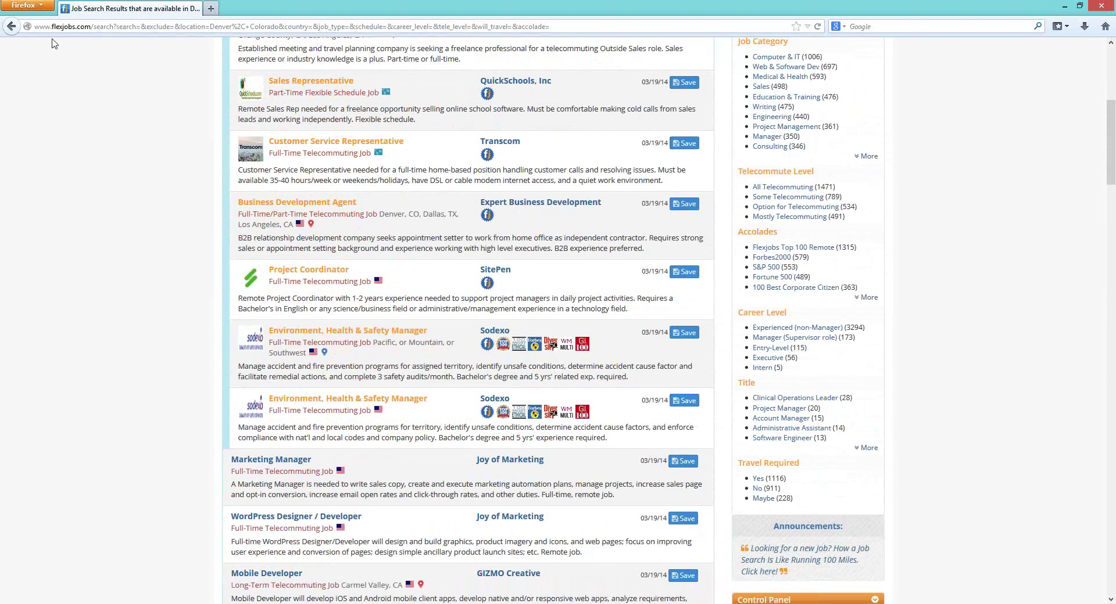
Return to the advanced search options and clear the U.S. Location field
{"action": "left_click", "coordinate": [11, 26]}
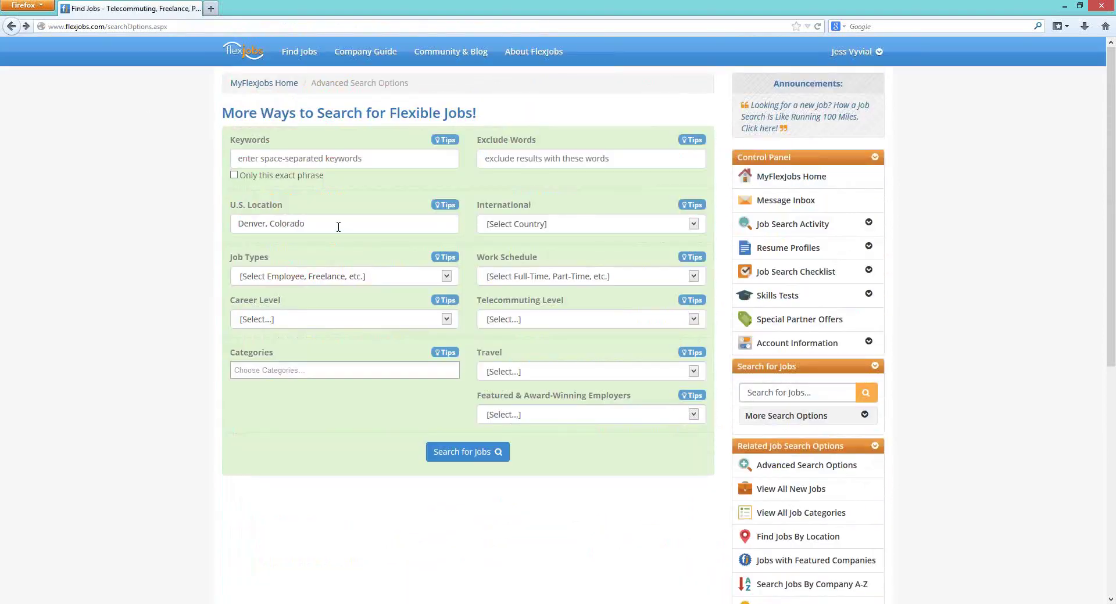
{"action": "left_click_drag", "start_coordinate": [338, 226], "coordinate": [228, 227]}
{"action": "key", "text": "BackSpace"}
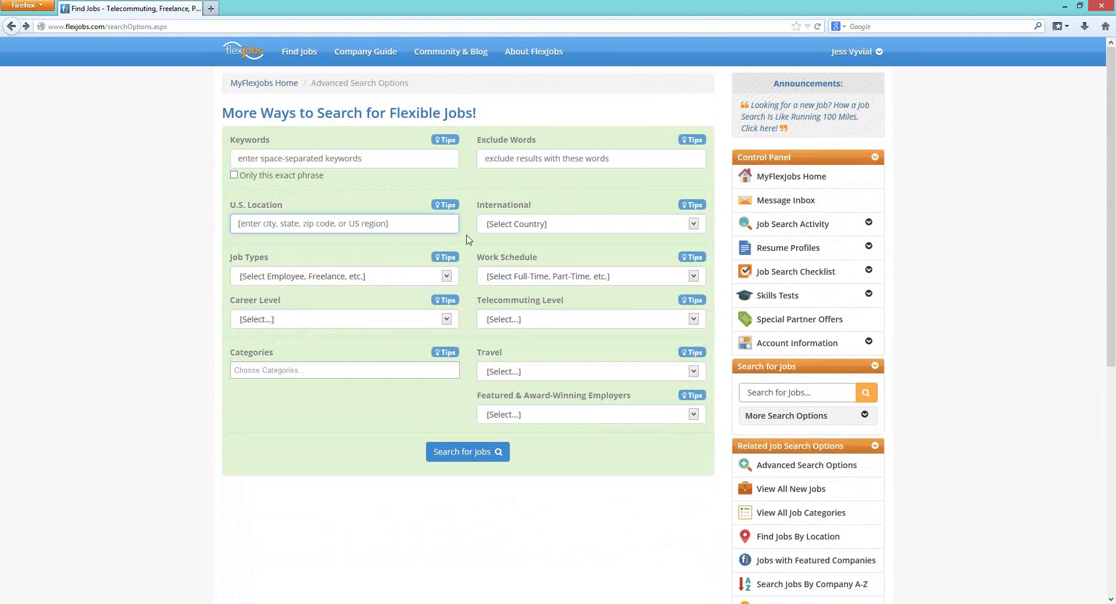
Set the International country filter to Canada
{"action": "left_click", "coordinate": [550, 226]}
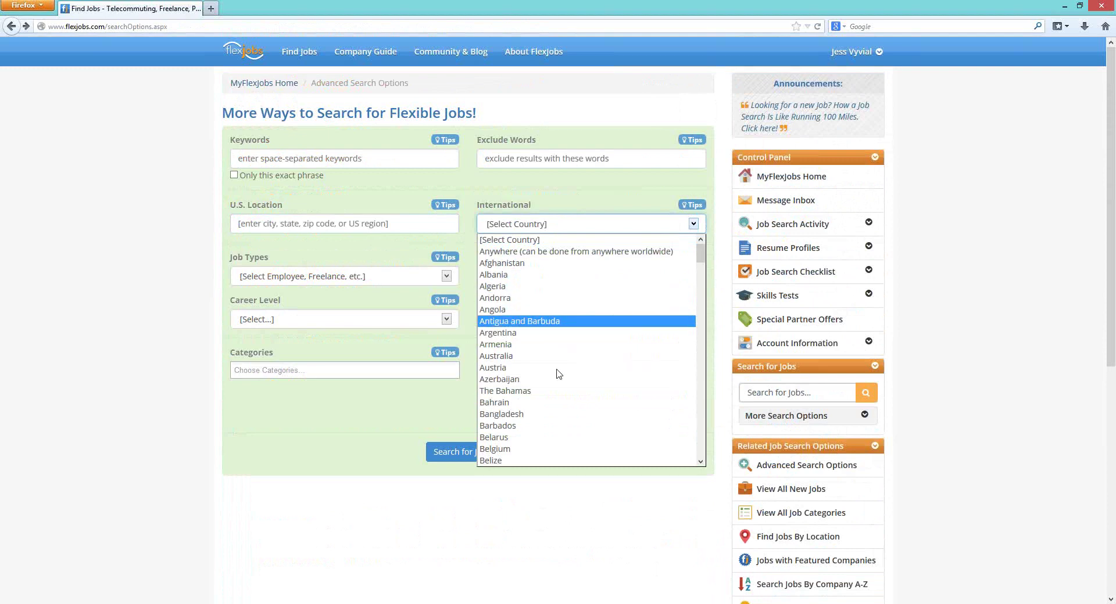
{"action": "scroll", "coordinate": [561, 369], "scroll_direction": "down", "scroll_amount": 1}
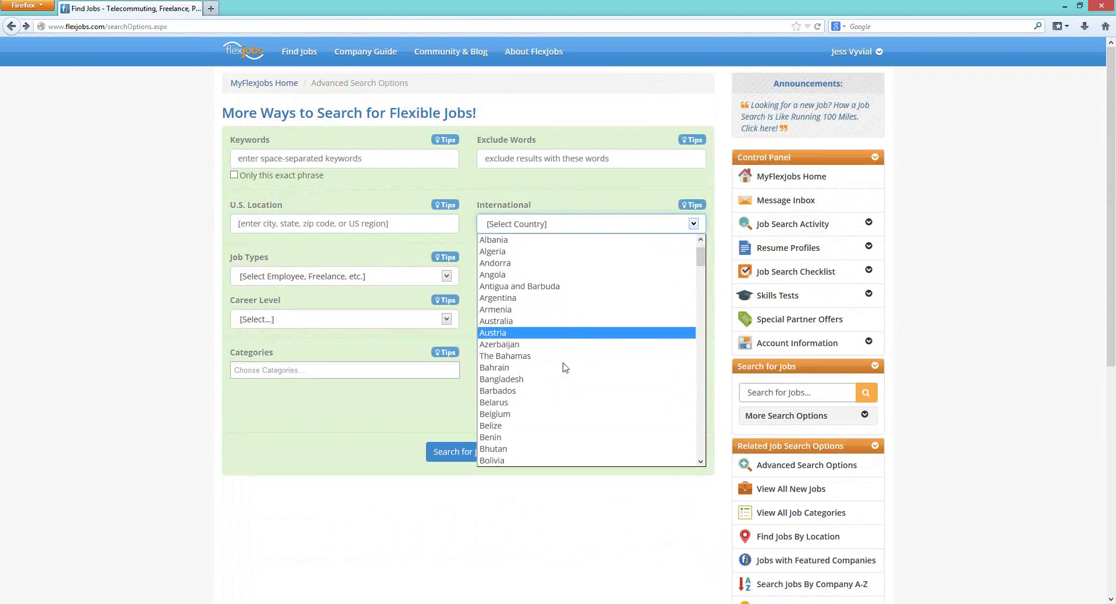
{"action": "scroll", "coordinate": [564, 368], "scroll_direction": "down", "scroll_amount": 1}
{"action": "scroll", "coordinate": [562, 367], "scroll_direction": "up", "scroll_amount": 2}
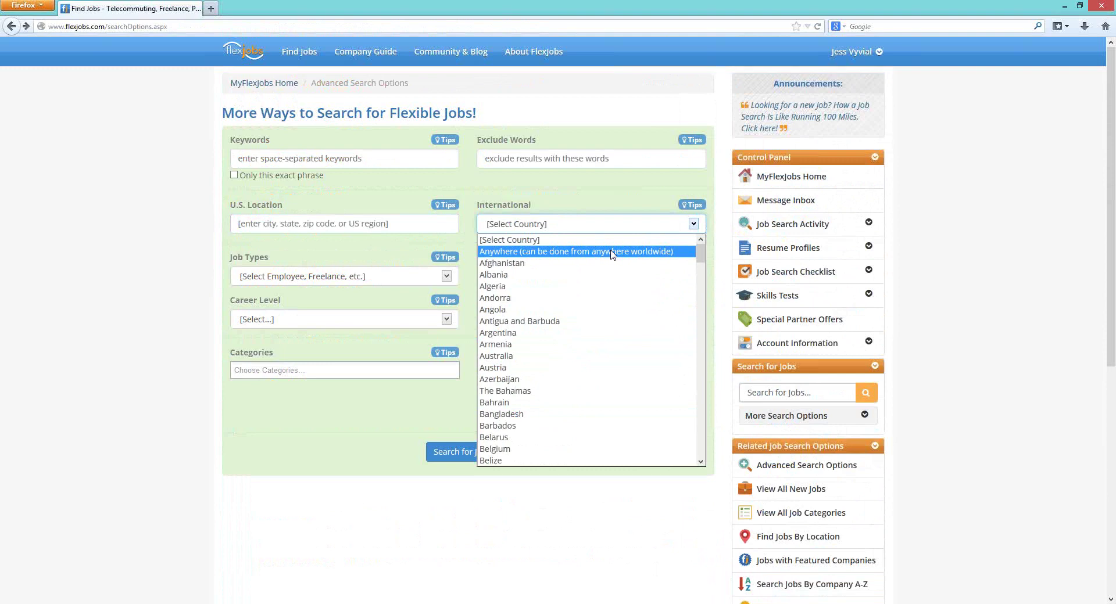
{"action": "key", "text": "c"}
{"action": "scroll", "coordinate": [557, 407], "scroll_direction": "down", "scroll_amount": 2}
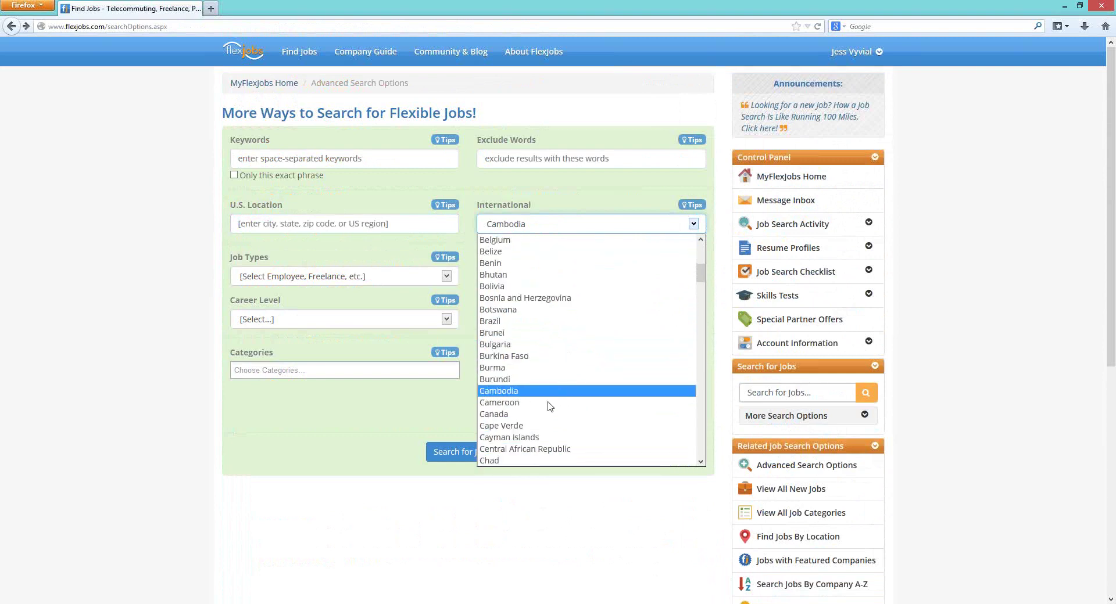
{"action": "left_click", "coordinate": [542, 414]}
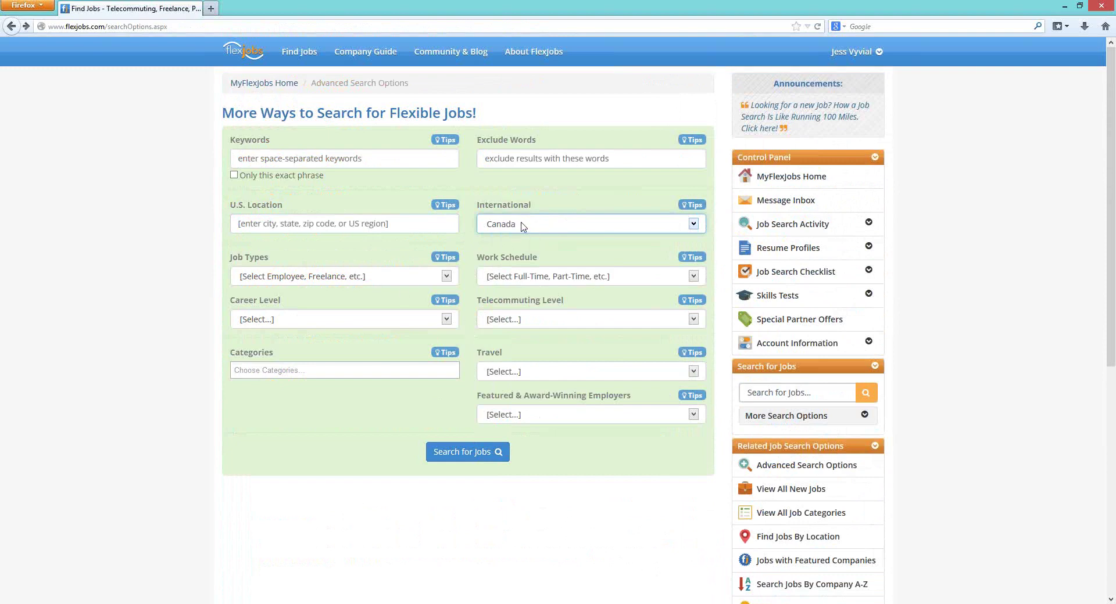
Reset the International filter to [Select Country]
{"action": "left_click", "coordinate": [549, 228]}
{"action": "scroll", "coordinate": [548, 277], "scroll_direction": "up", "scroll_amount": 5}
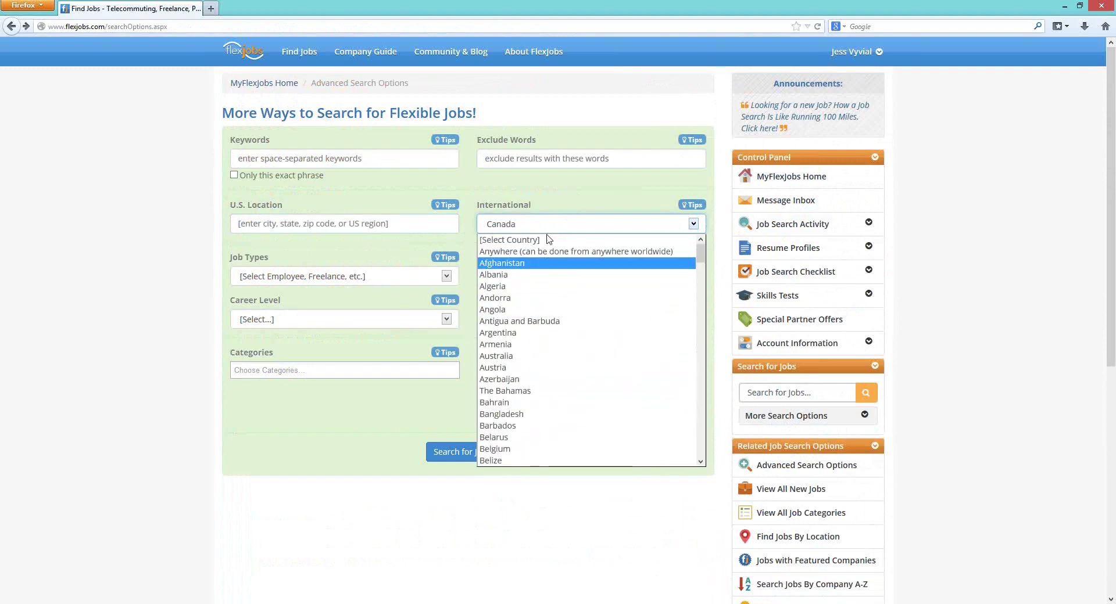
{"action": "left_click", "coordinate": [548, 240]}
Examine the available options for Job Types, Work Schedule and Career Level without choosing any
{"action": "left_click", "coordinate": [391, 280]}
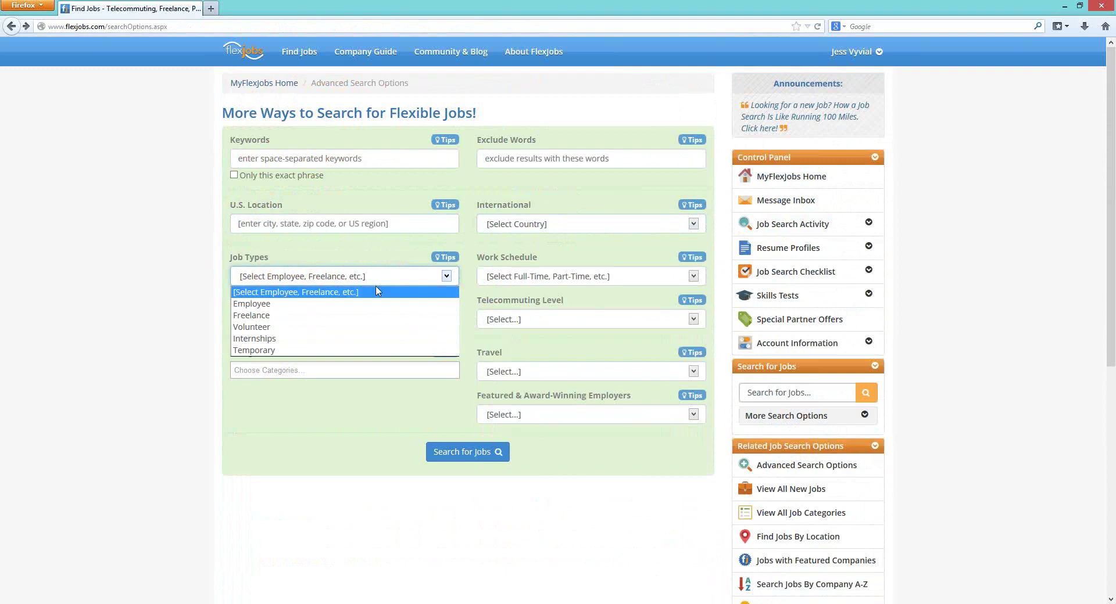
{"action": "left_click", "coordinate": [387, 283]}
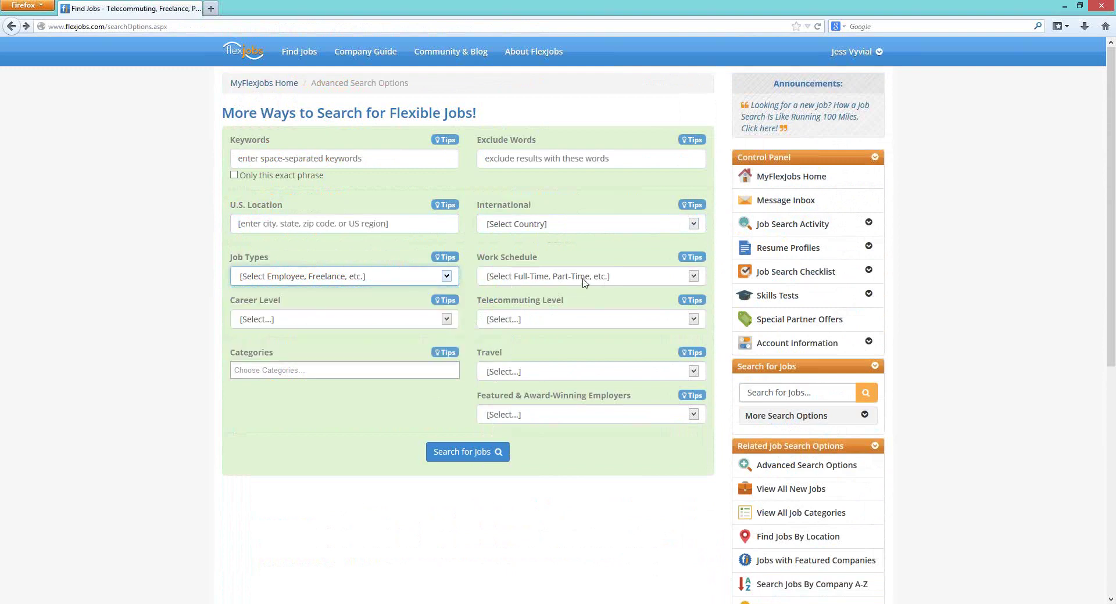
{"action": "left_click", "coordinate": [584, 278]}
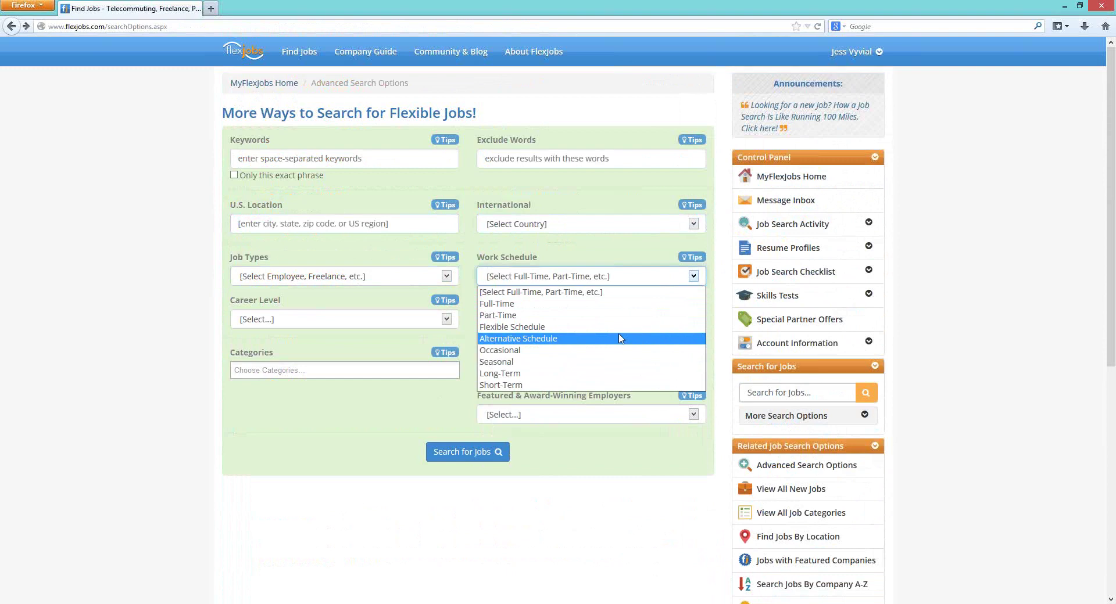
{"action": "left_click", "coordinate": [399, 340]}
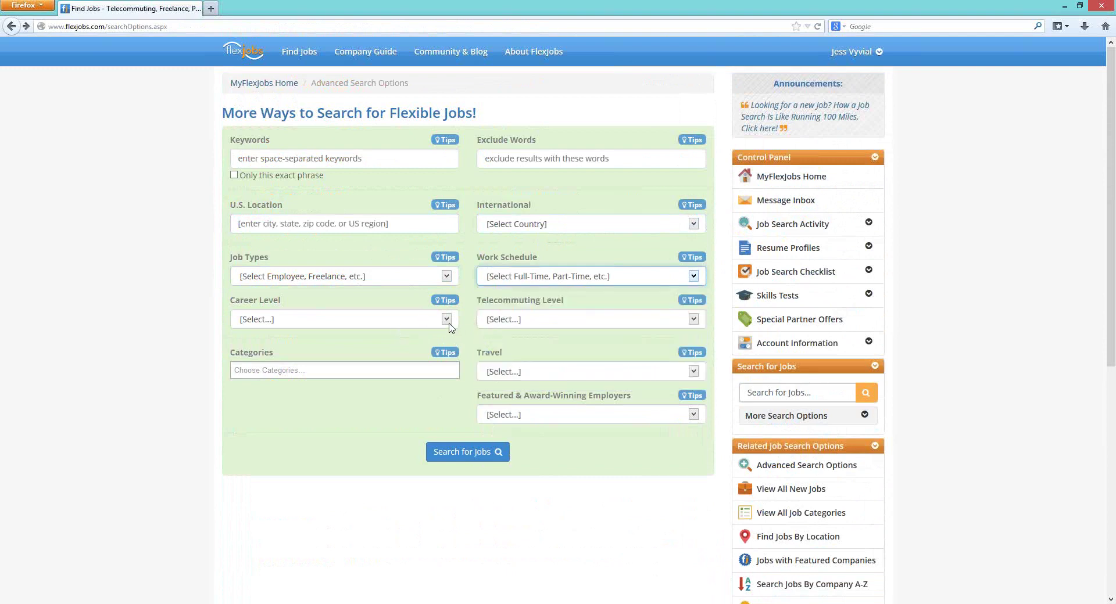
{"action": "left_click", "coordinate": [446, 320]}
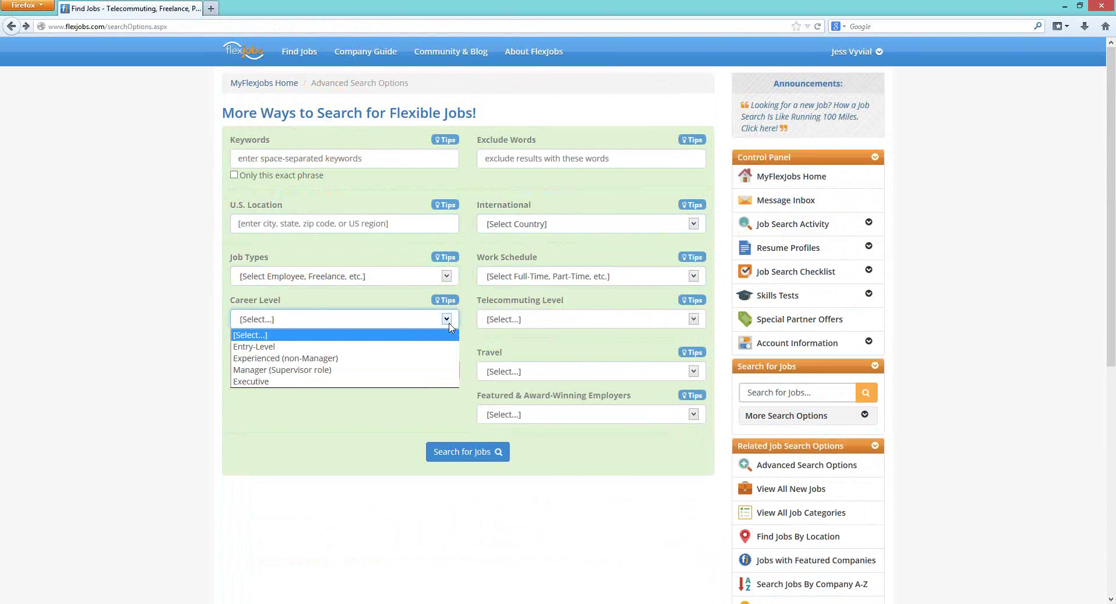
{"action": "left_click", "coordinate": [447, 323]}
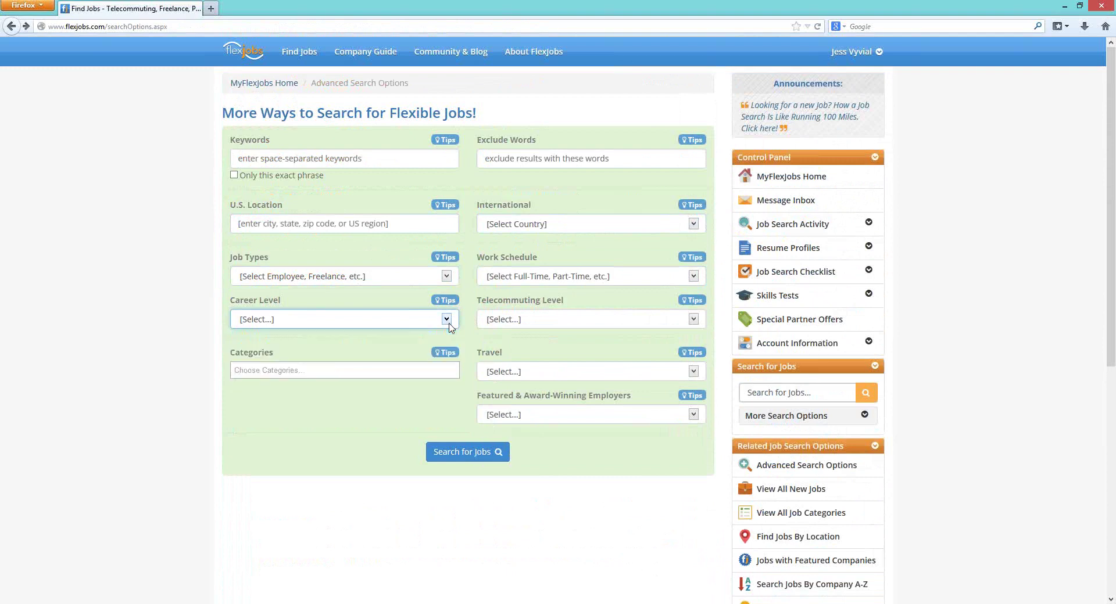
Try the 100% Telecommuting option for Telecommuting Level and reset the filter to [Select...]
{"action": "left_click", "coordinate": [694, 321]}
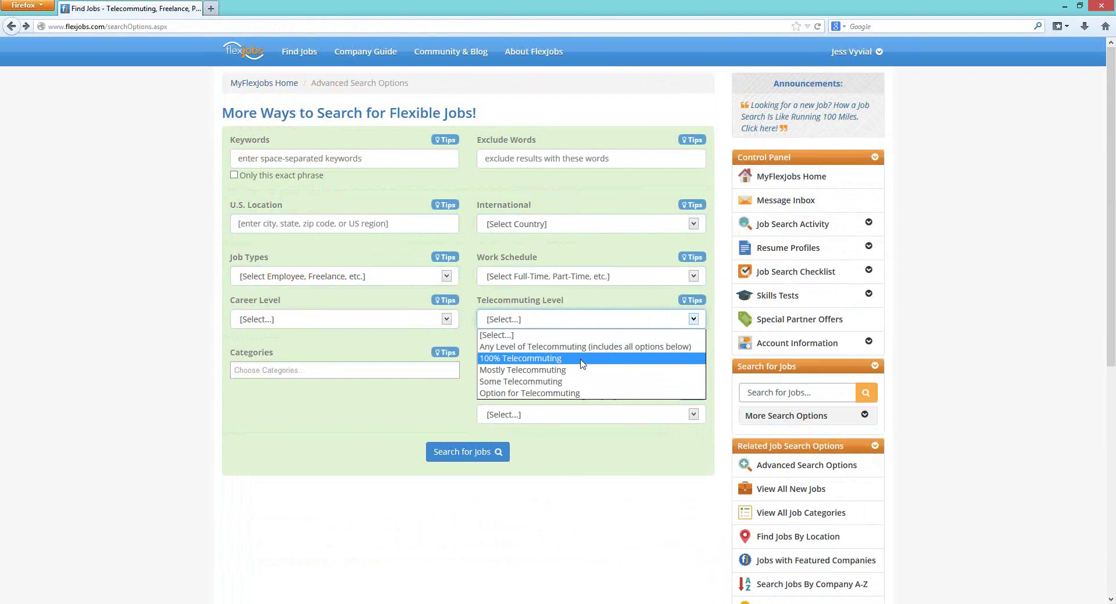
{"action": "left_click", "coordinate": [582, 364]}
{"action": "left_click", "coordinate": [685, 320]}
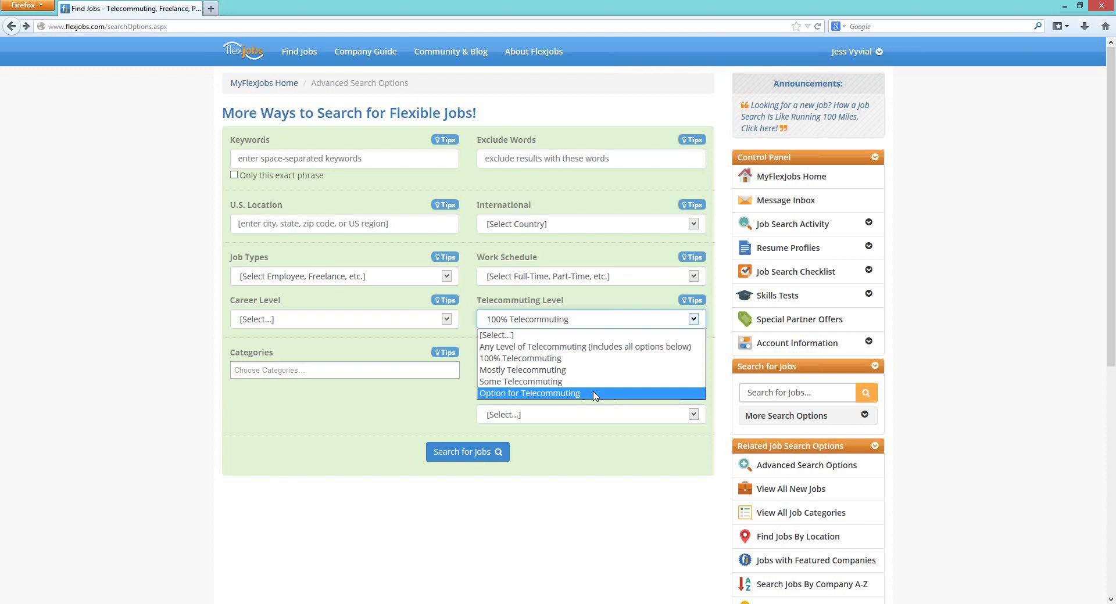
{"action": "left_click", "coordinate": [573, 337]}
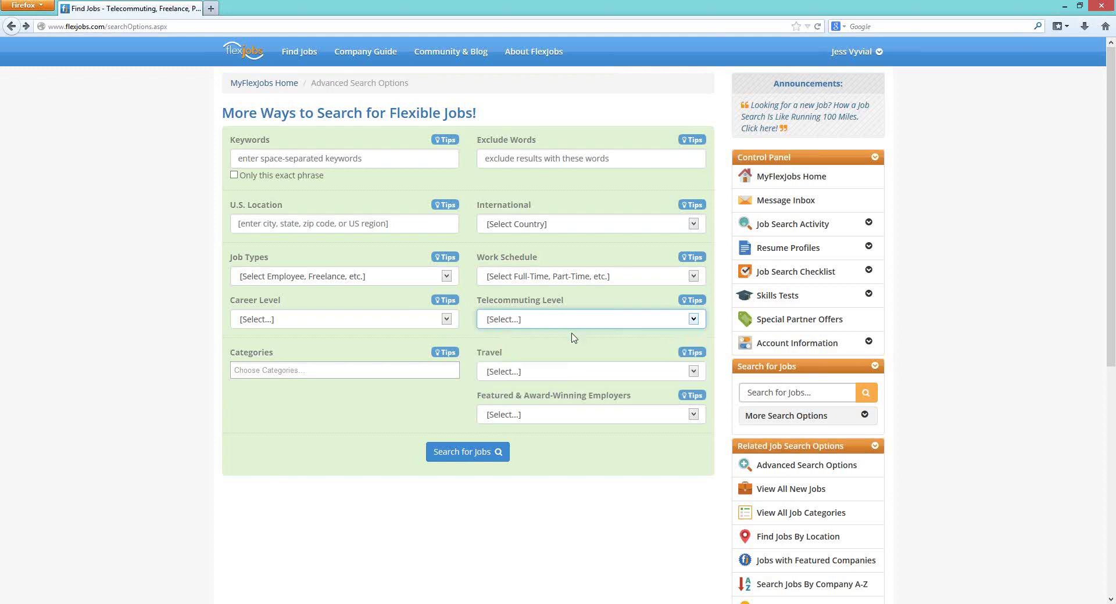
Add Administrative, Banking and Online Advertising as job categories for the search
{"action": "left_click", "coordinate": [443, 373]}
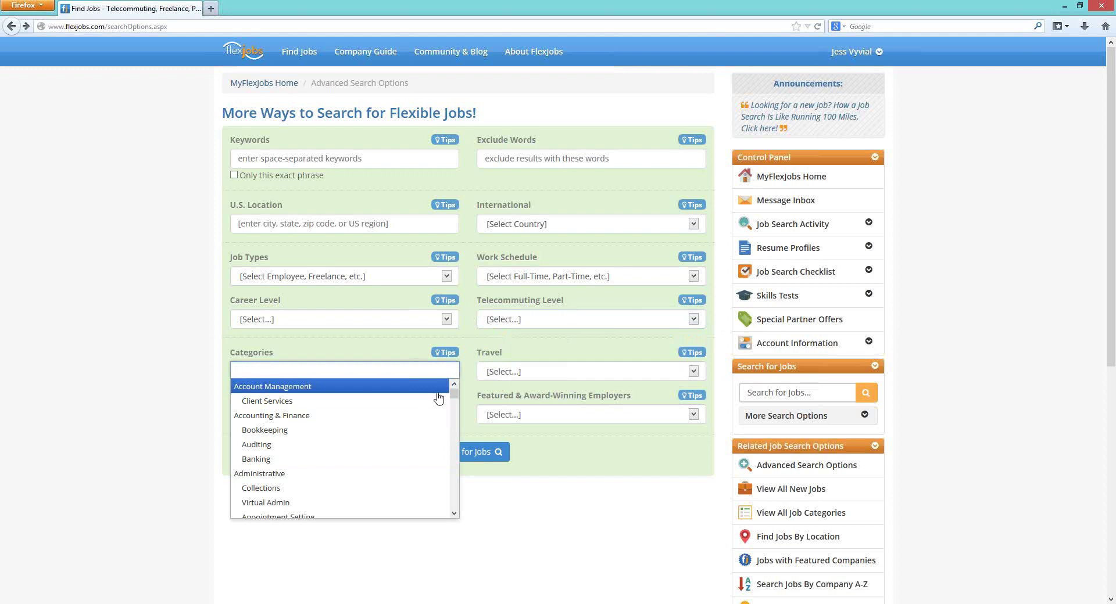
{"action": "scroll", "coordinate": [431, 407], "scroll_direction": "down", "scroll_amount": 1}
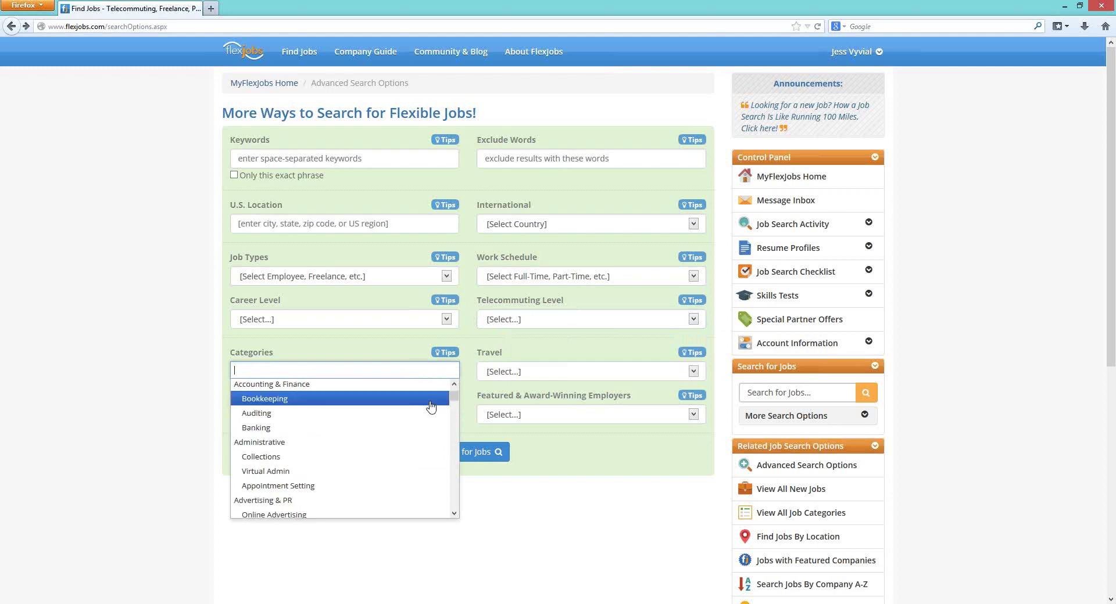
{"action": "scroll", "coordinate": [430, 407], "scroll_direction": "down", "scroll_amount": 1}
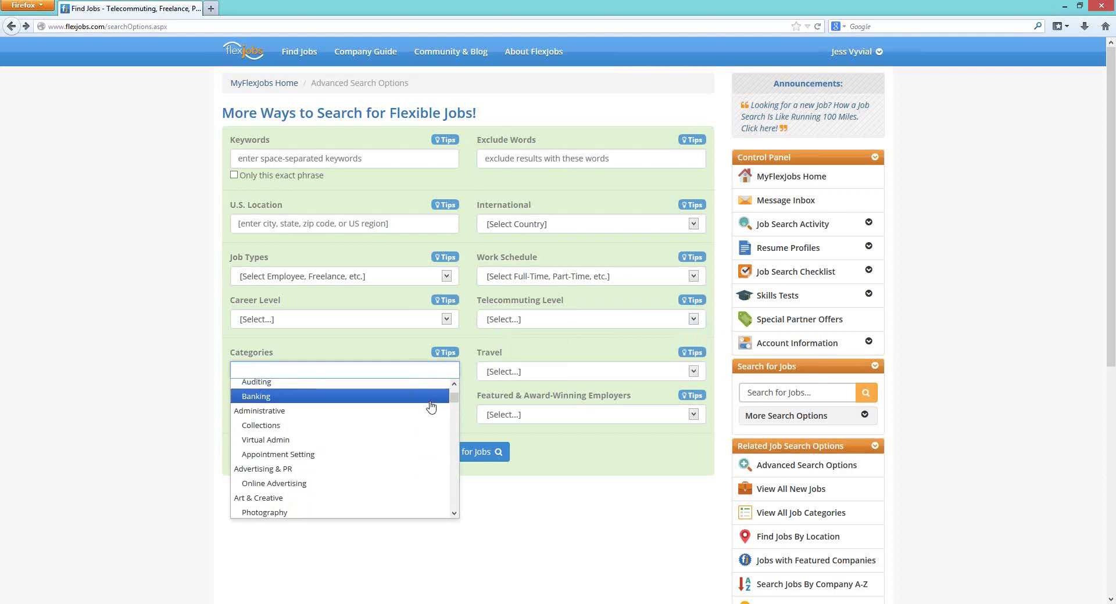
{"action": "left_click", "coordinate": [379, 420]}
{"action": "left_click", "coordinate": [427, 372]}
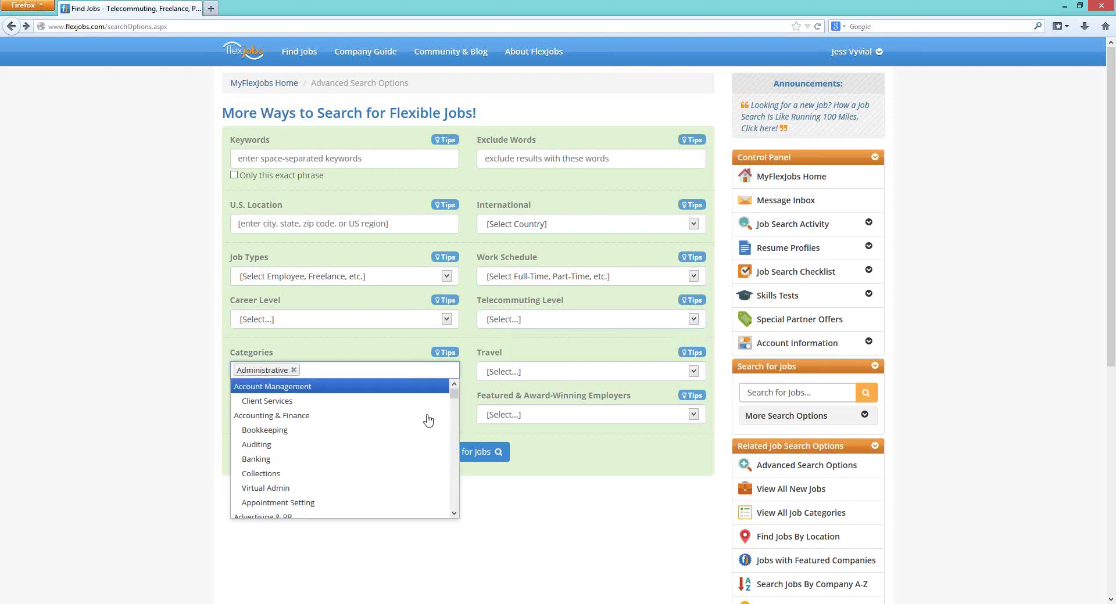
{"action": "left_click", "coordinate": [379, 459]}
{"action": "left_click", "coordinate": [417, 374]}
{"action": "scroll", "coordinate": [386, 475], "scroll_direction": "down", "scroll_amount": 2}
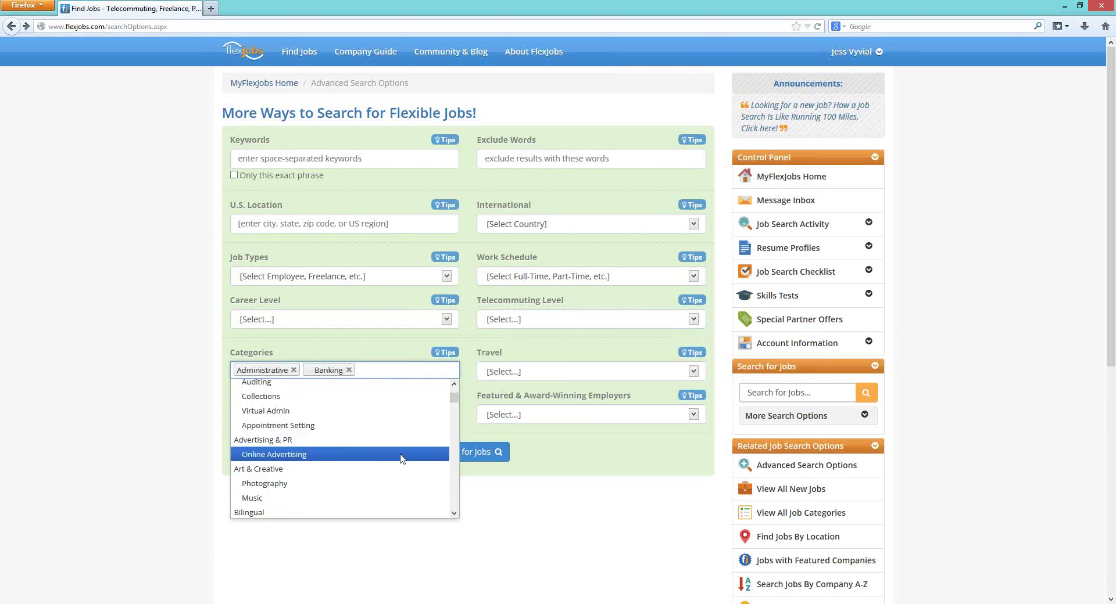
{"action": "left_click", "coordinate": [401, 457]}
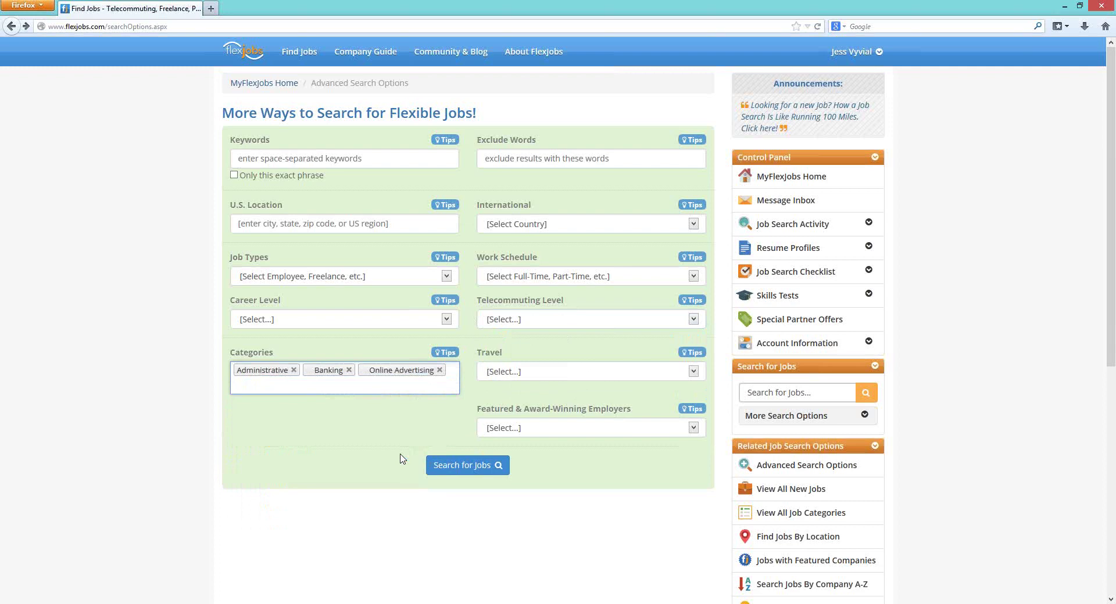
Browse the remaining job categories available for the search without adding another one
{"action": "left_click", "coordinate": [399, 385]}
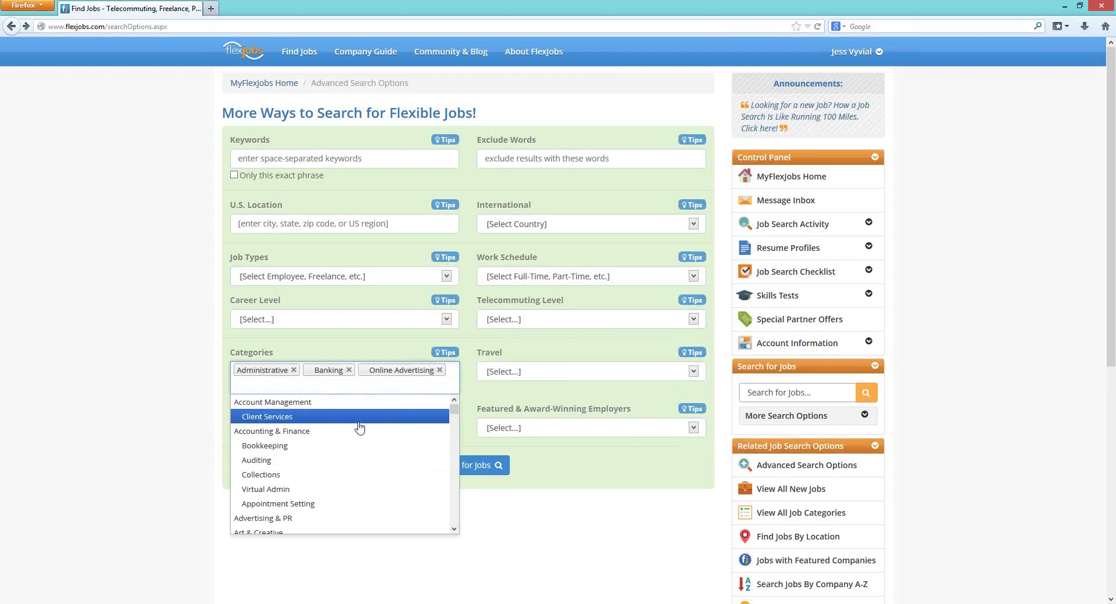
{"action": "scroll", "coordinate": [360, 428], "scroll_direction": "down", "scroll_amount": 1}
{"action": "scroll", "coordinate": [360, 427], "scroll_direction": "down", "scroll_amount": 2}
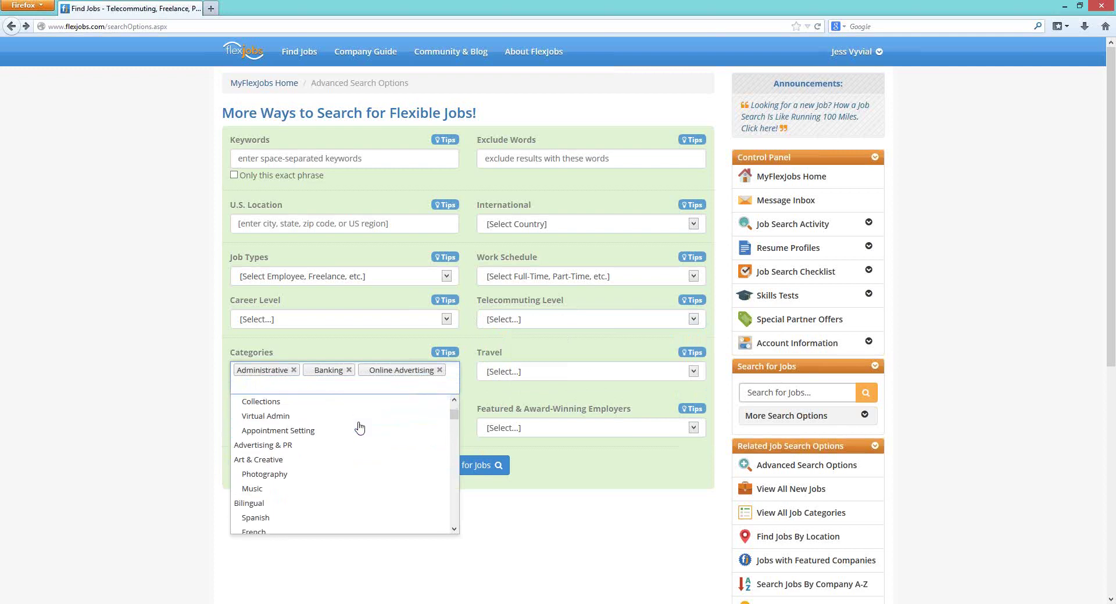
{"action": "scroll", "coordinate": [361, 428], "scroll_direction": "up", "scroll_amount": 3}
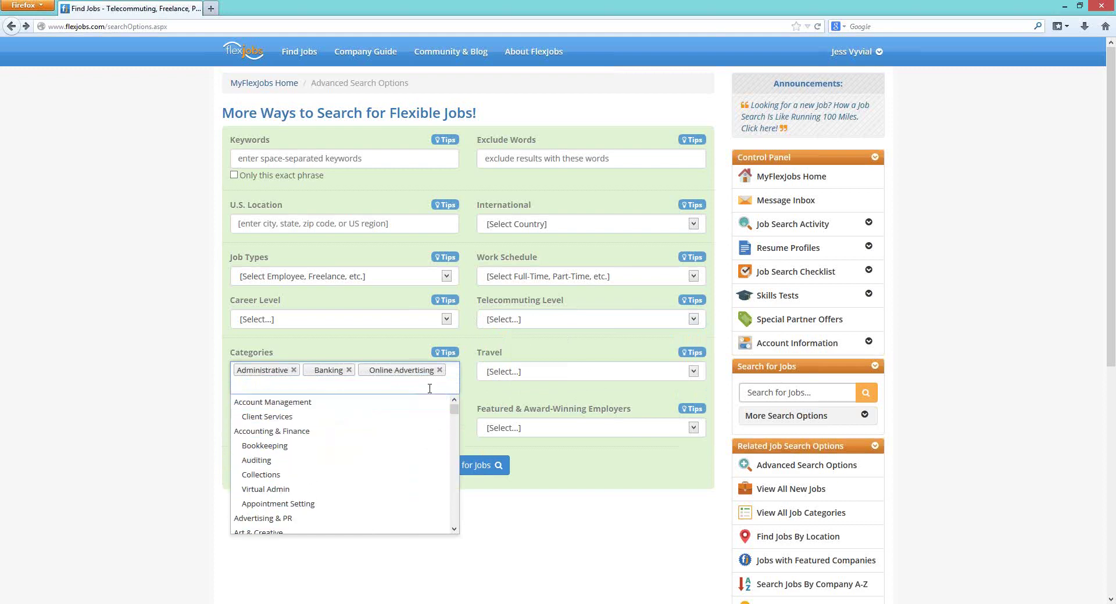
{"action": "left_click", "coordinate": [464, 389]}
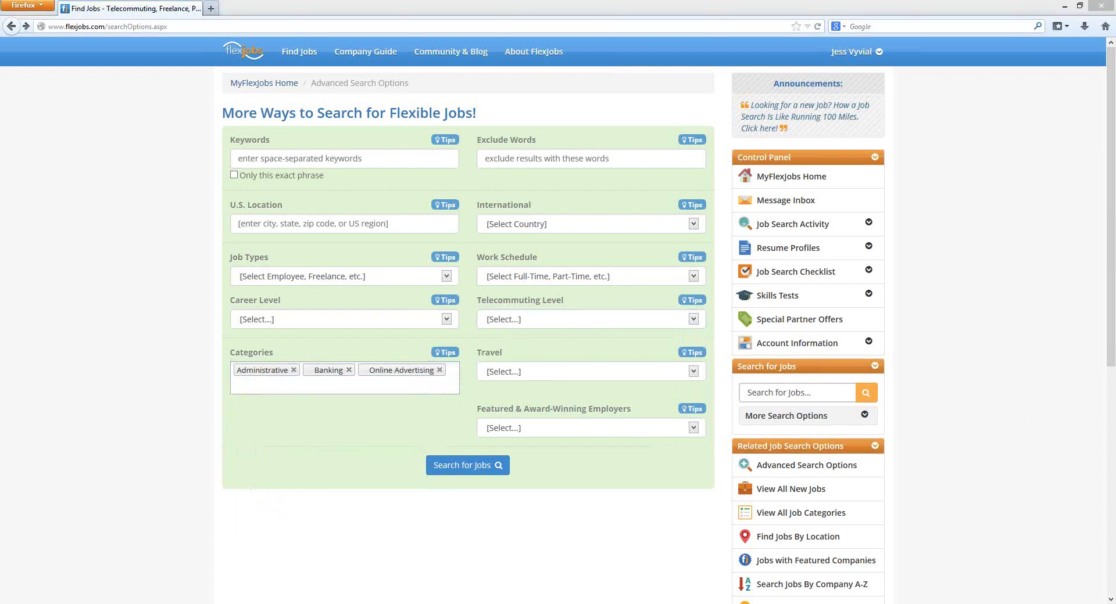
Examine the options for Travel and for Featured & Award-Winning Employers, leaving both filters at [Select...]
{"action": "left_click", "coordinate": [573, 374]}
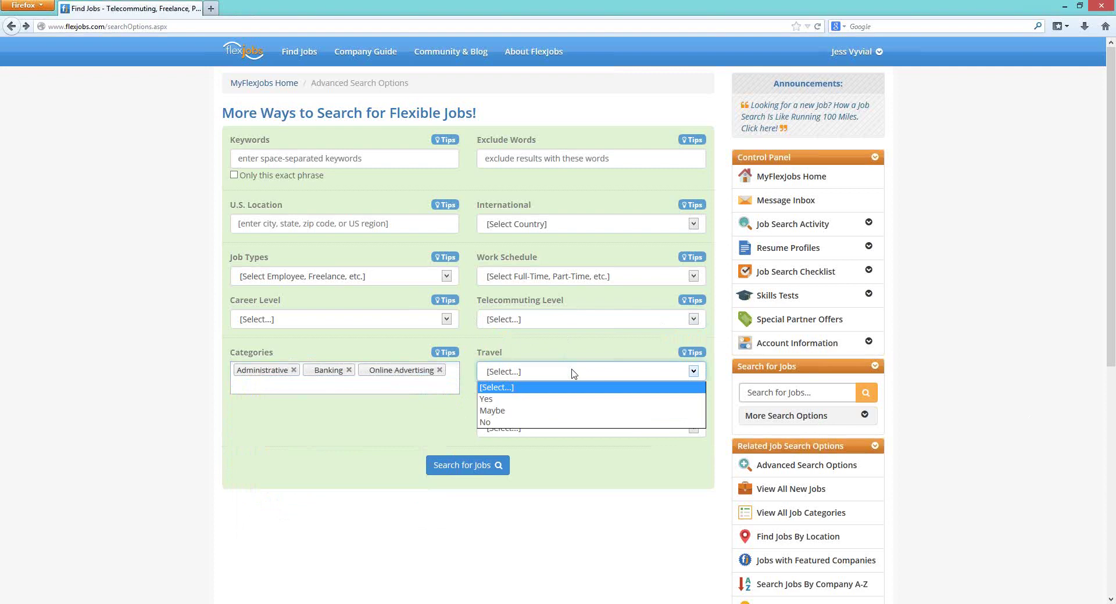
{"action": "left_click", "coordinate": [574, 374]}
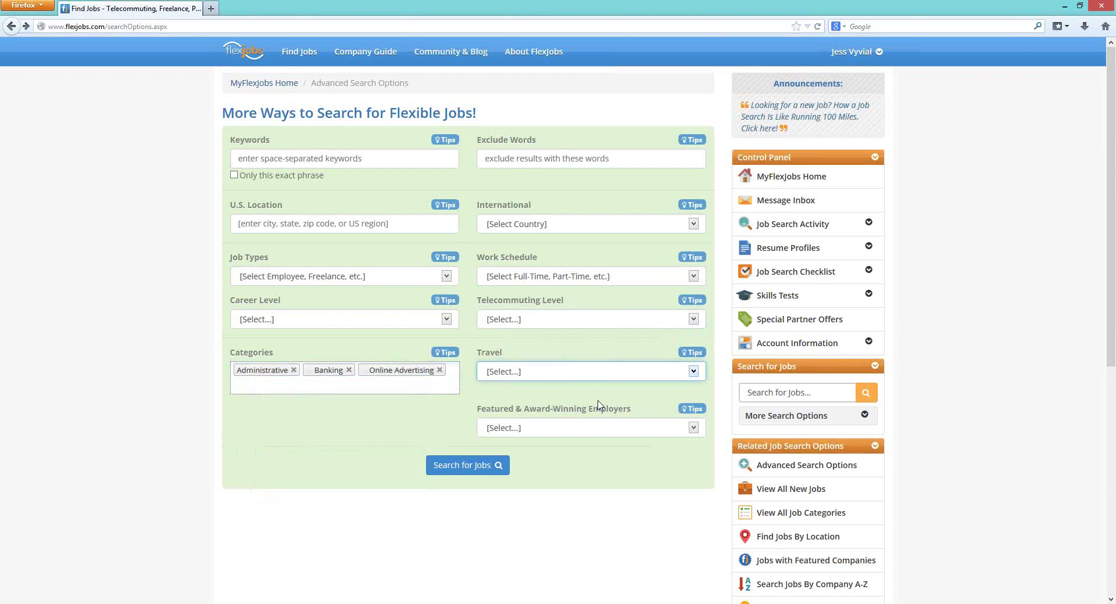
{"action": "scroll", "coordinate": [598, 405], "scroll_direction": "down", "scroll_amount": 1}
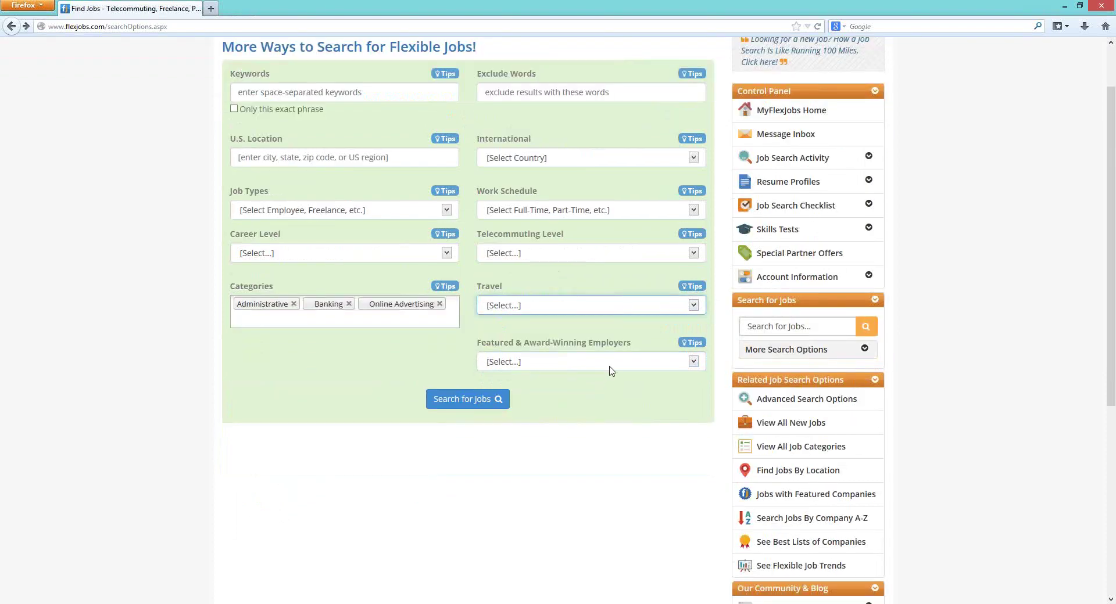
{"action": "left_click", "coordinate": [612, 370]}
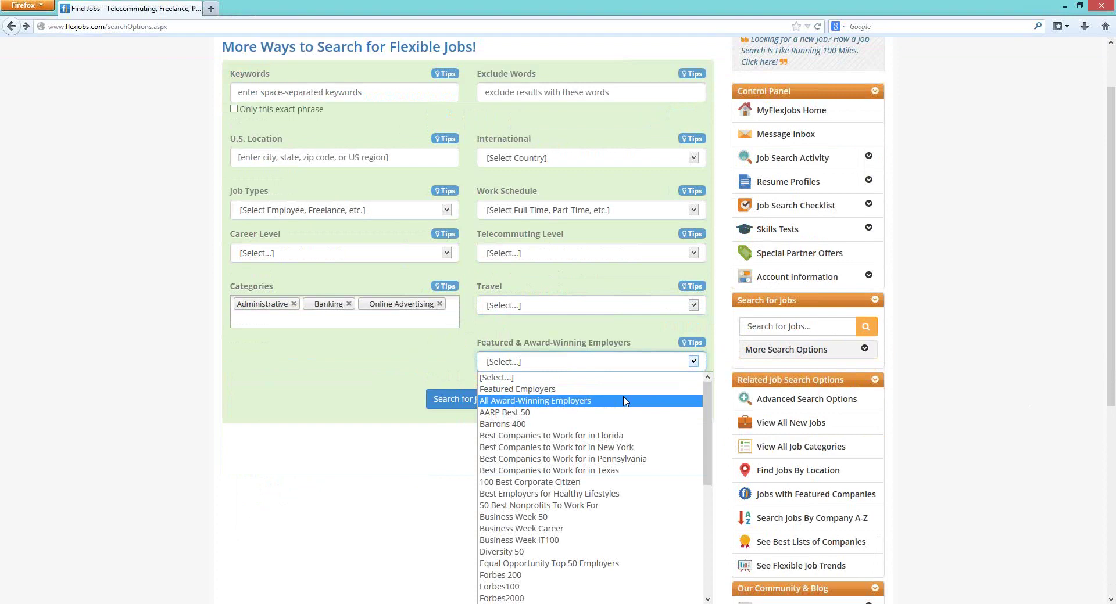
{"action": "scroll", "coordinate": [633, 407], "scroll_direction": "down", "scroll_amount": 2}
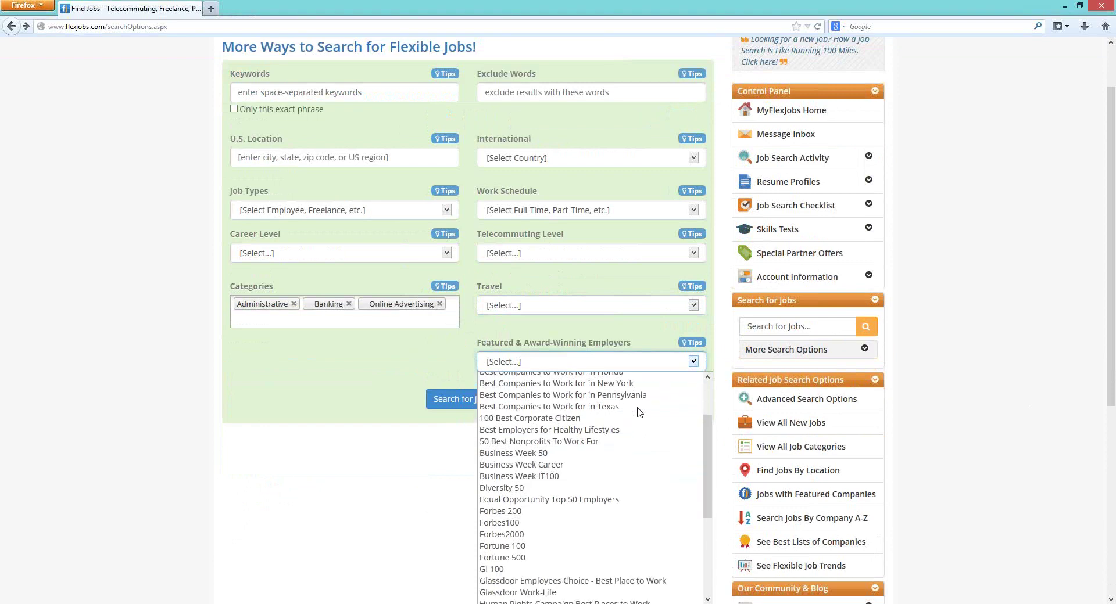
{"action": "scroll", "coordinate": [640, 411], "scroll_direction": "down", "scroll_amount": 2}
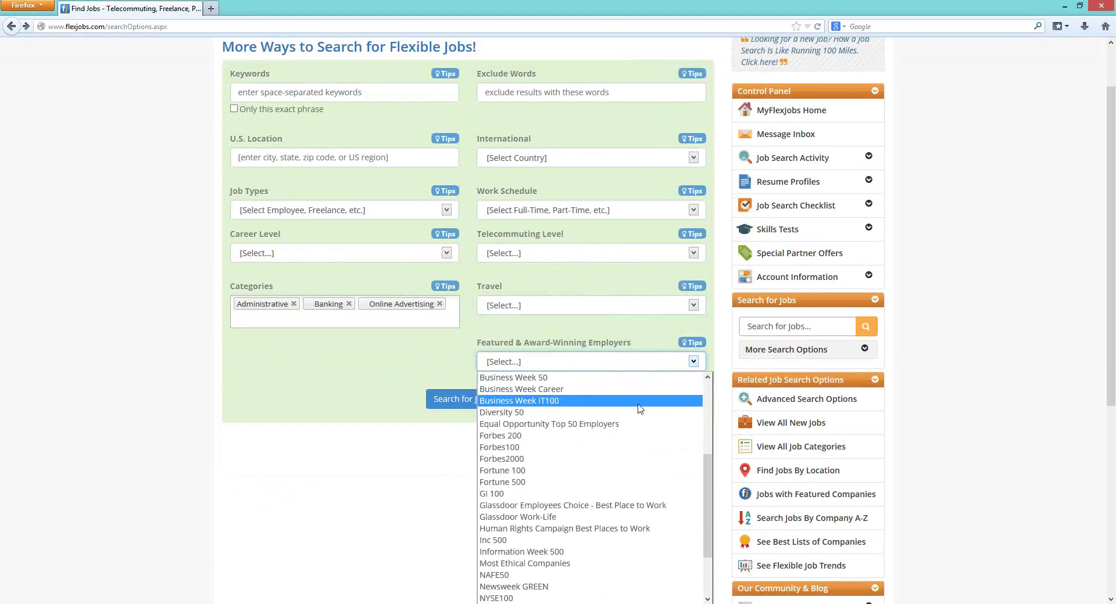
{"action": "scroll", "coordinate": [640, 409], "scroll_direction": "up", "scroll_amount": 3}
{"action": "scroll", "coordinate": [640, 408], "scroll_direction": "up", "scroll_amount": 2}
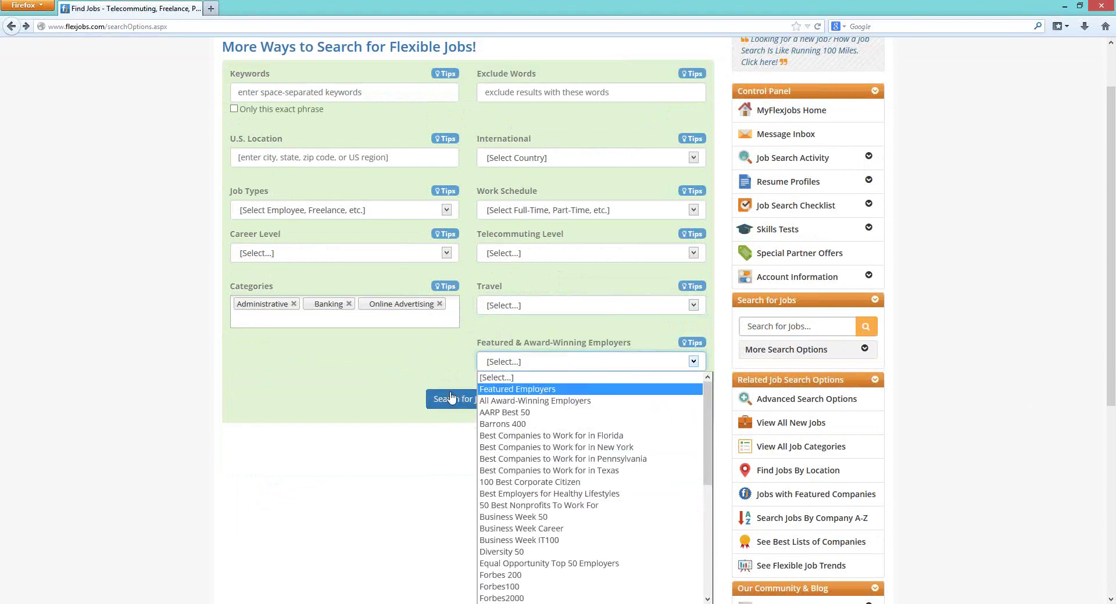
{"action": "left_click", "coordinate": [497, 378]}
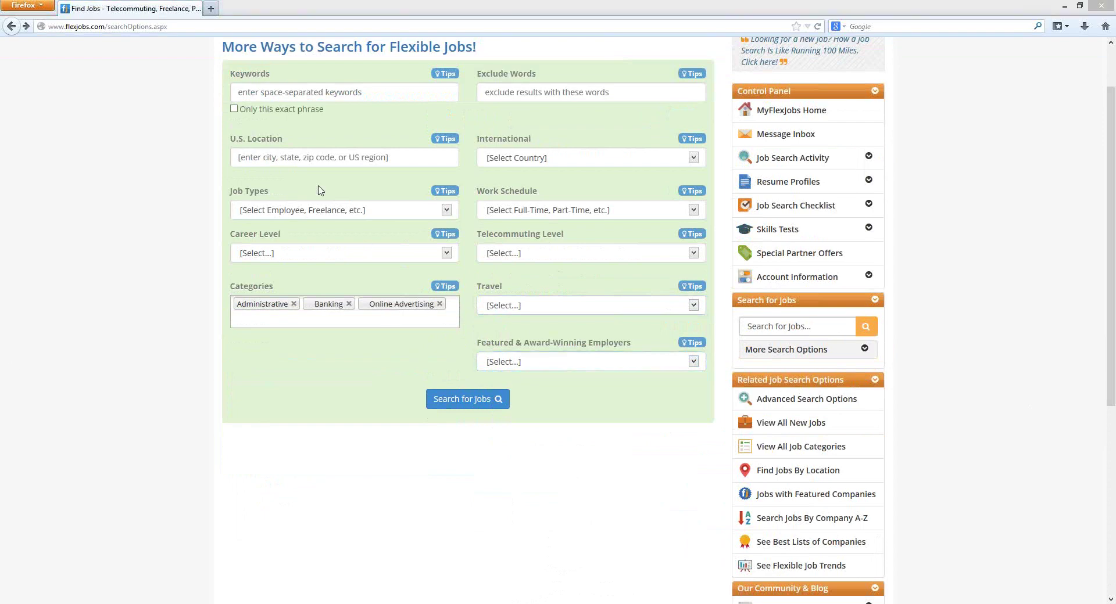
Enter Denver, Colorado as the U.S. Location for the job search
{"action": "left_click", "coordinate": [292, 155]}
{"action": "type", "text": "De"}
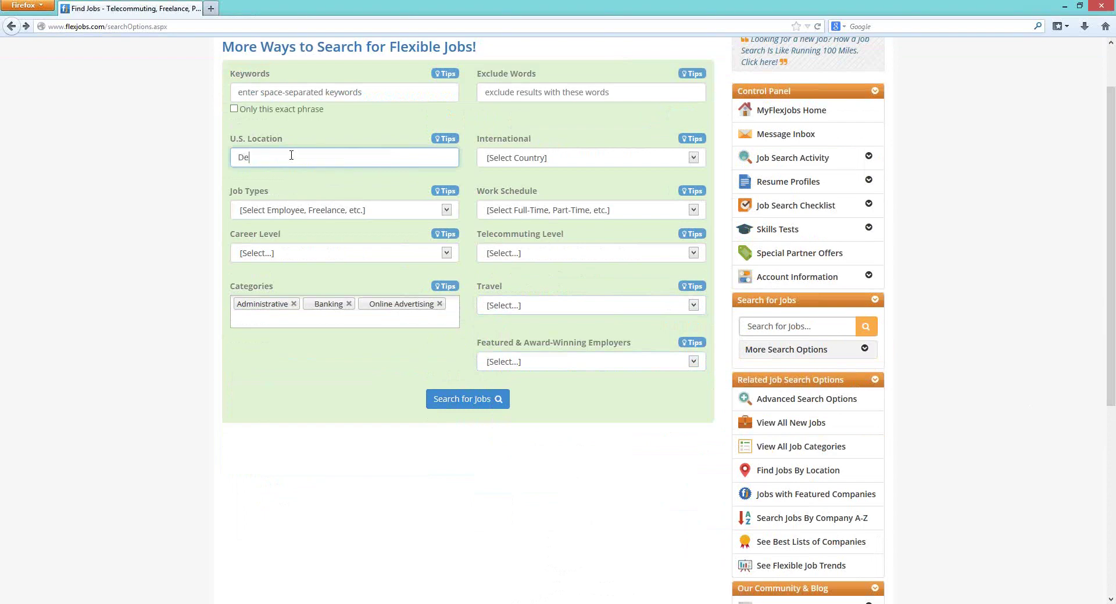
{"action": "type", "text": "nver, Colorado"}
Remove the Administrative, Banking and Online Advertising categories and set the Telecommuting Level to 100% Telecommuting
{"action": "left_click", "coordinate": [293, 304]}
{"action": "left_click", "coordinate": [279, 303]}
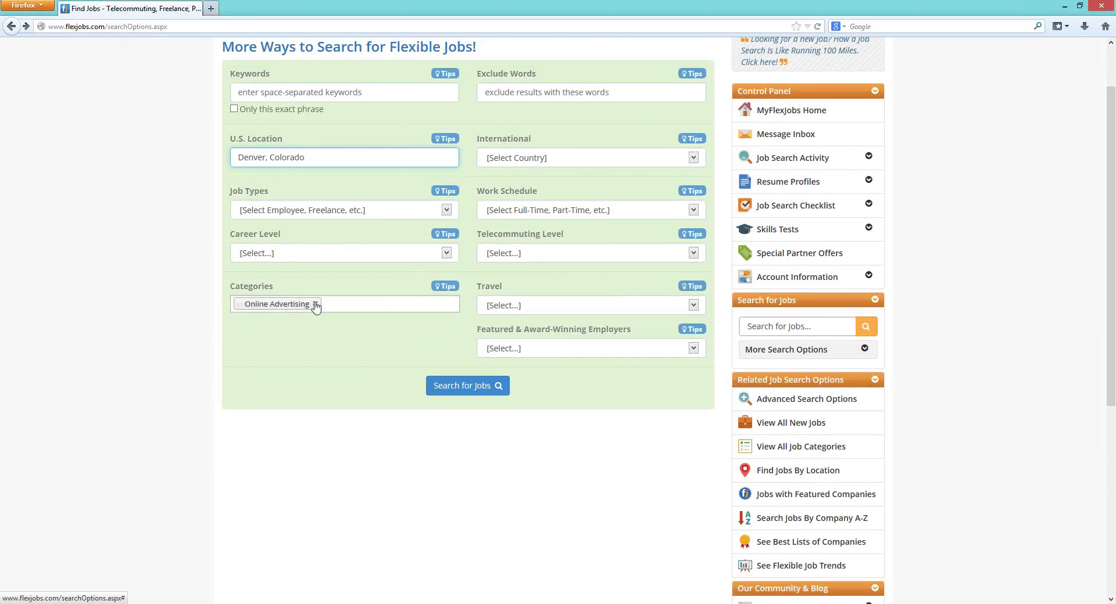
{"action": "left_click", "coordinate": [316, 304]}
{"action": "left_click", "coordinate": [605, 256]}
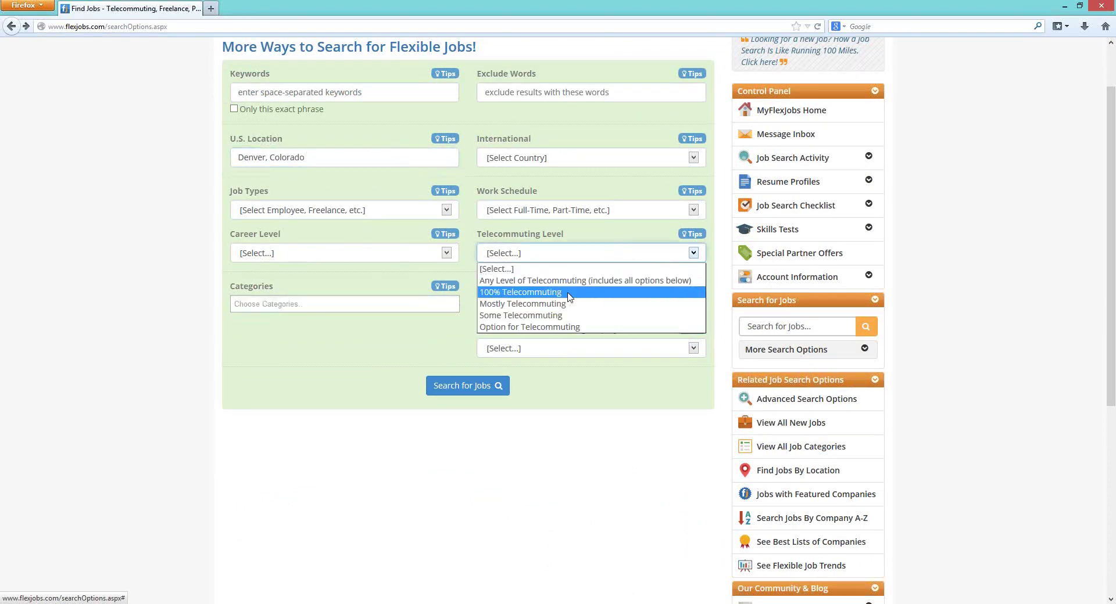
{"action": "left_click", "coordinate": [560, 292]}
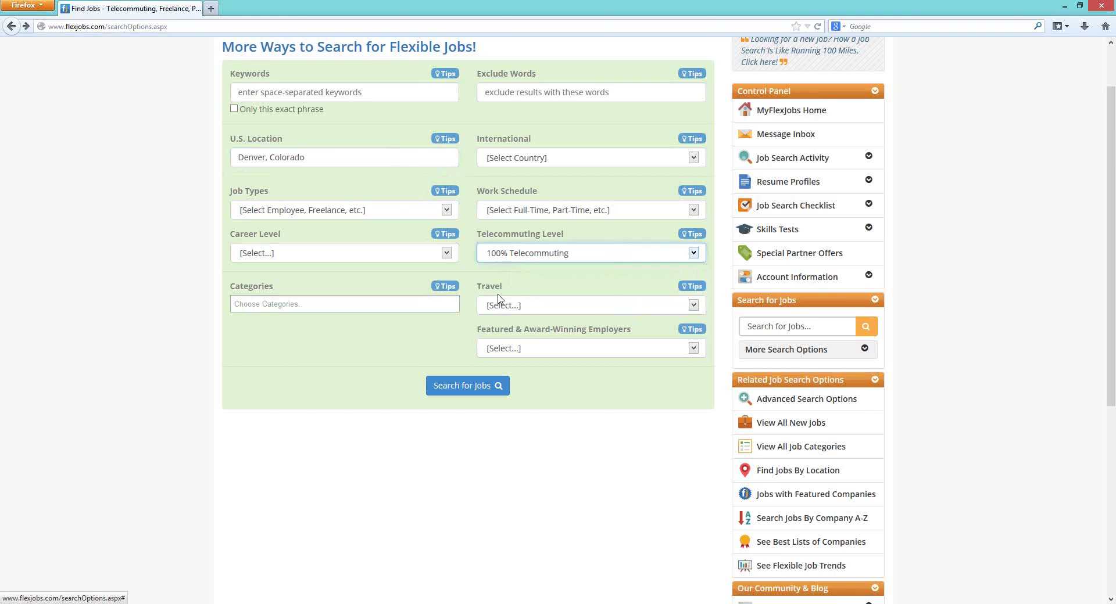
Choose Writing as the job category and run the advanced job search
{"action": "left_click", "coordinate": [320, 298]}
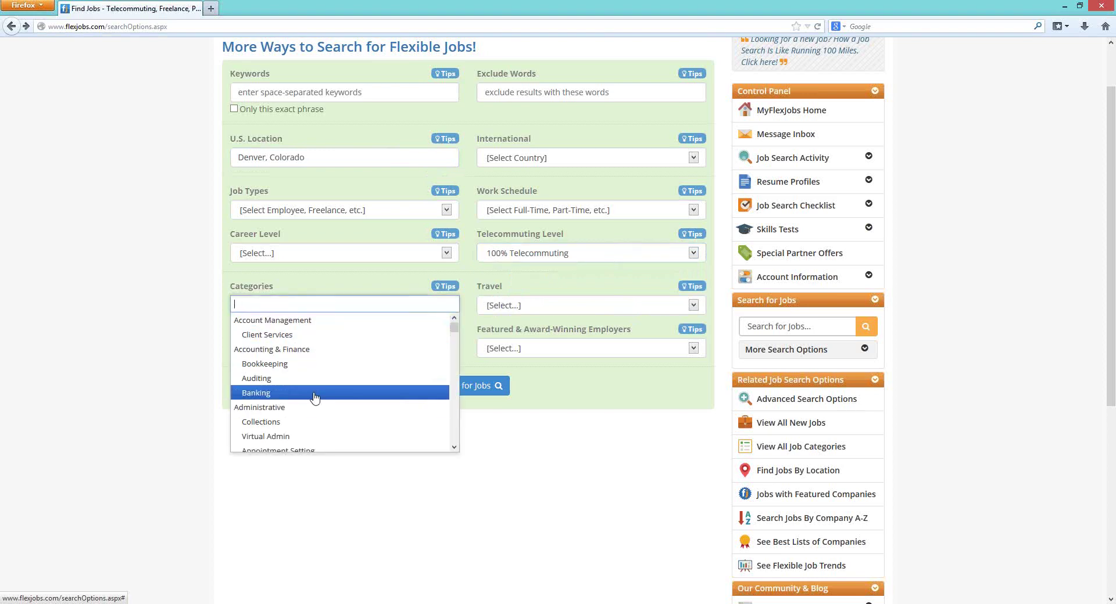
{"action": "scroll", "coordinate": [319, 394], "scroll_direction": "down", "scroll_amount": 2}
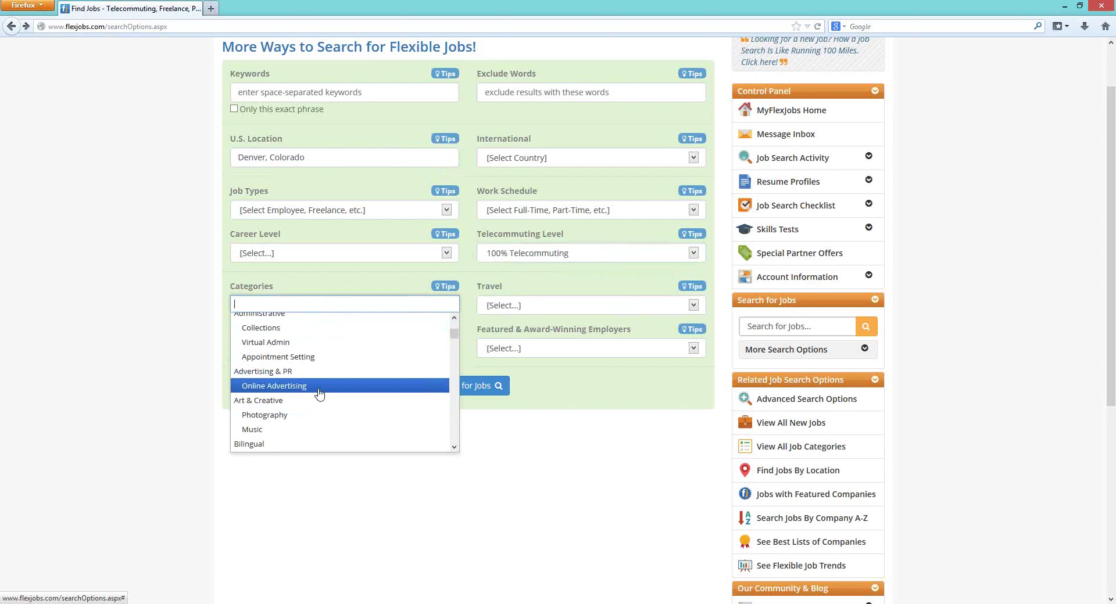
{"action": "type", "text": "wr"}
{"action": "left_click", "coordinate": [295, 325]}
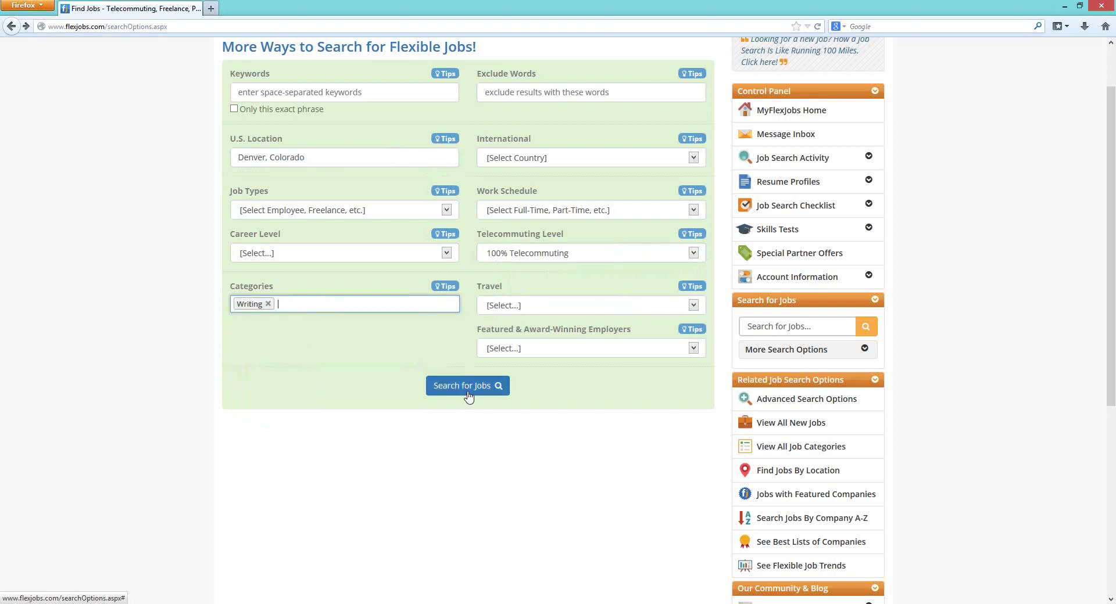
{"action": "left_click", "coordinate": [467, 391]}
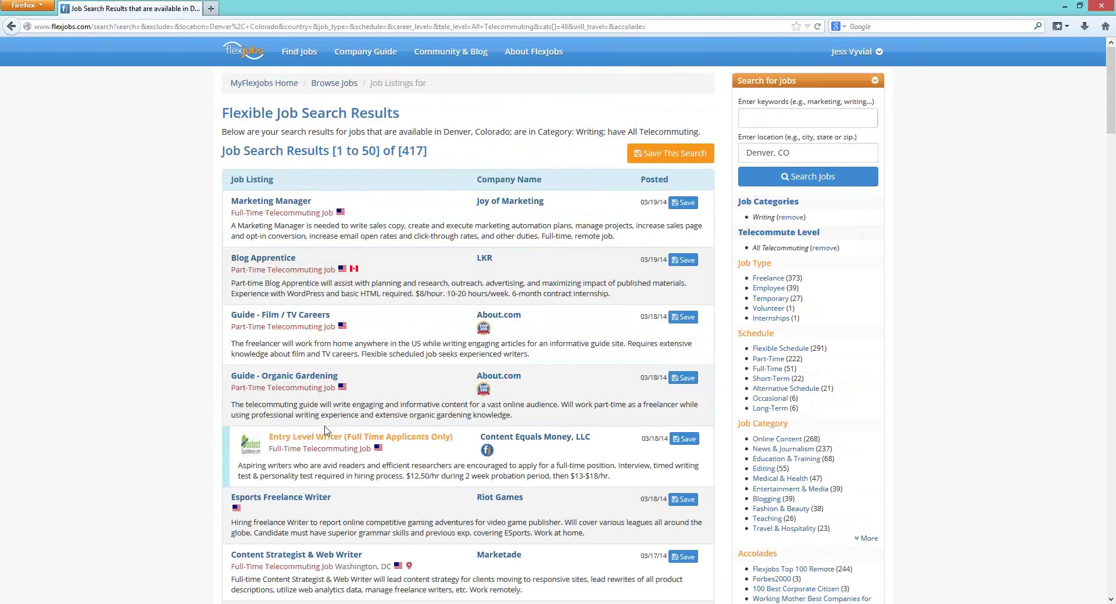
Look through the job listings and narrow the search results to the Employee job type
{"action": "scroll", "coordinate": [405, 389], "scroll_direction": "down", "scroll_amount": 4}
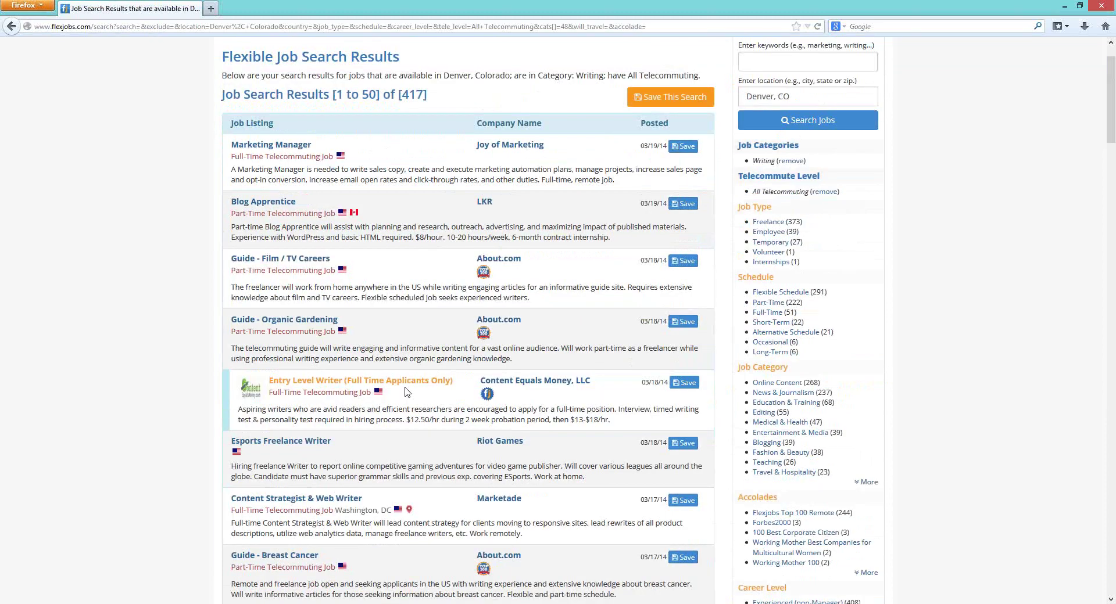
{"action": "scroll", "coordinate": [406, 388], "scroll_direction": "down", "scroll_amount": 4}
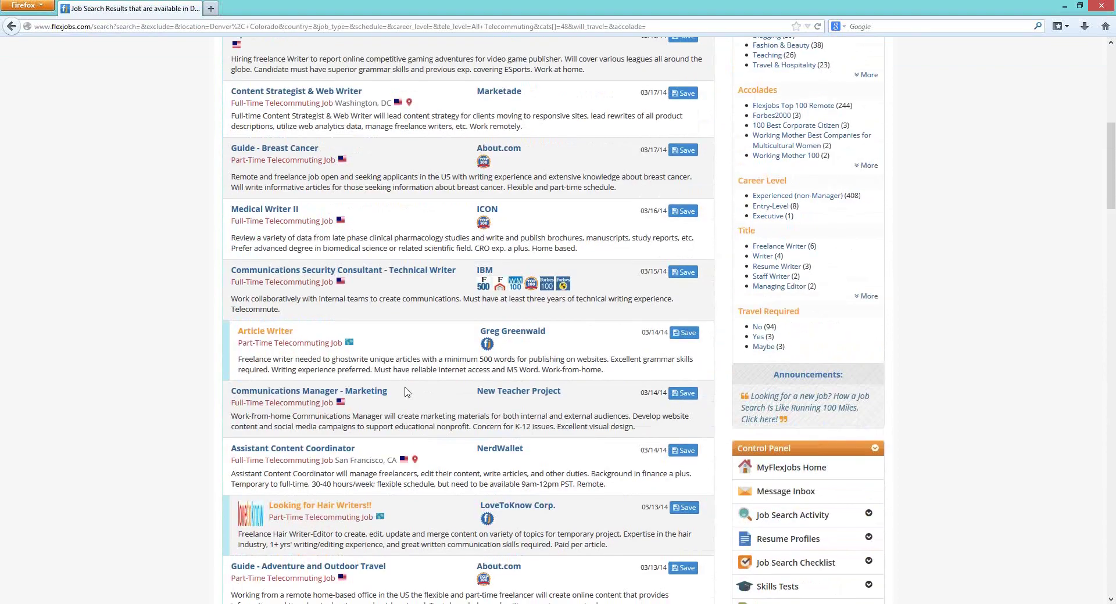
{"action": "scroll", "coordinate": [406, 392], "scroll_direction": "down", "scroll_amount": 2}
{"action": "scroll", "coordinate": [406, 391], "scroll_direction": "down", "scroll_amount": 1}
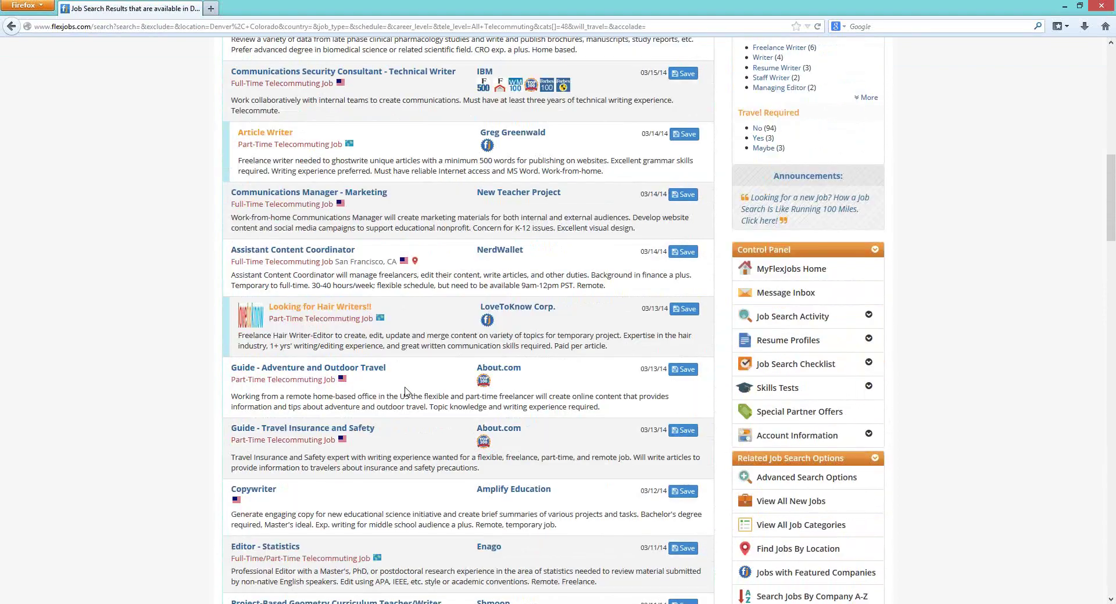
{"action": "scroll", "coordinate": [406, 393], "scroll_direction": "up", "scroll_amount": 9}
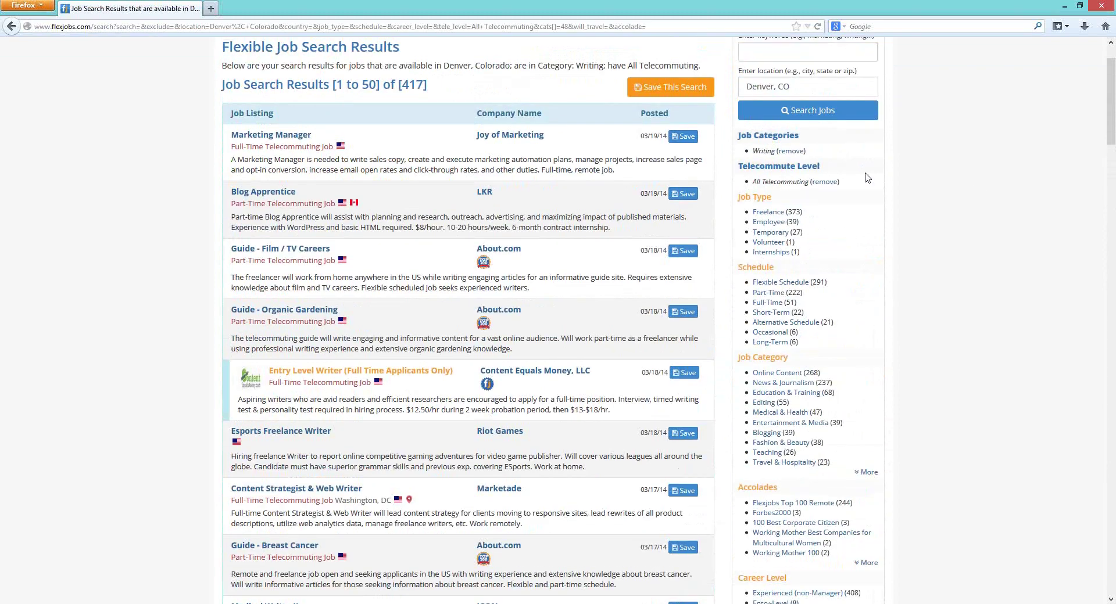
{"action": "scroll", "coordinate": [867, 178], "scroll_direction": "up", "scroll_amount": 1}
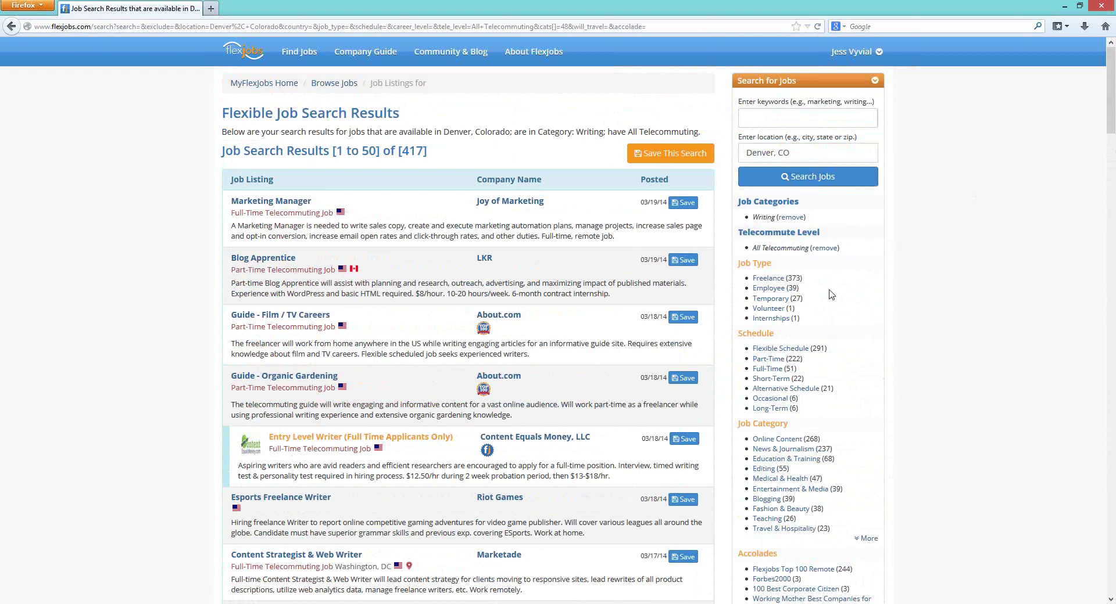
{"action": "left_click", "coordinate": [772, 287]}
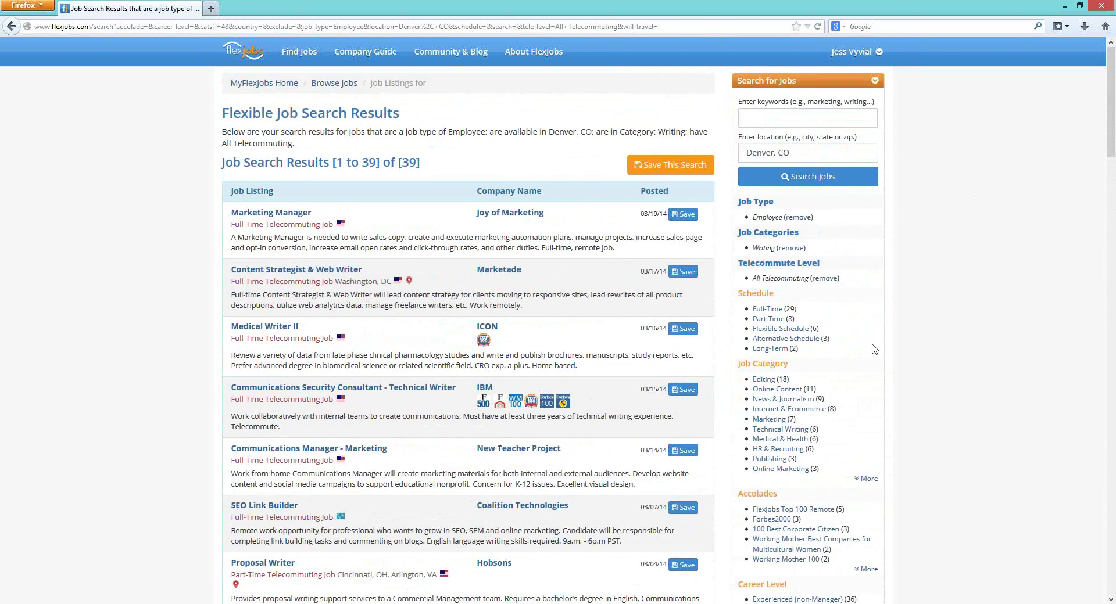
Look over the remaining refinement filters and save this job search
{"action": "scroll", "coordinate": [892, 346], "scroll_direction": "down", "scroll_amount": 2}
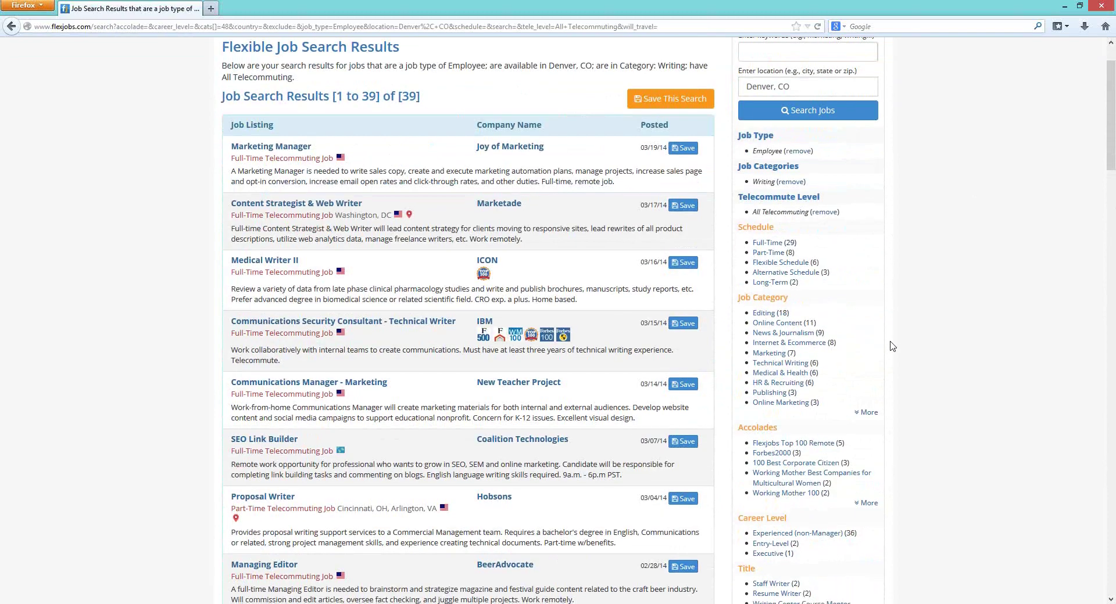
{"action": "scroll", "coordinate": [892, 347], "scroll_direction": "down", "scroll_amount": 2}
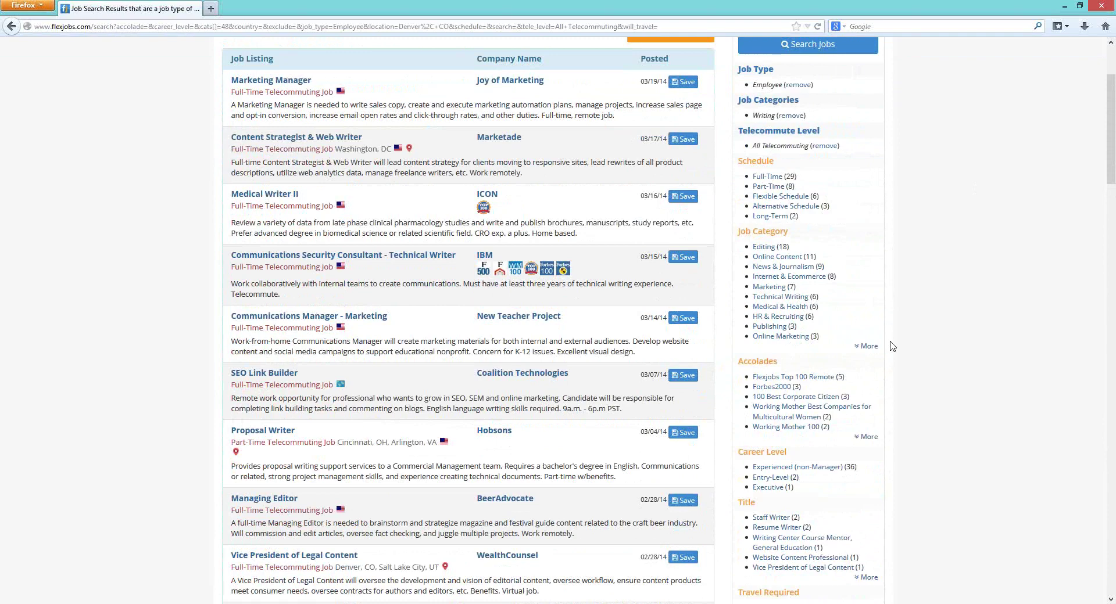
{"action": "scroll", "coordinate": [892, 347], "scroll_direction": "up", "scroll_amount": 4}
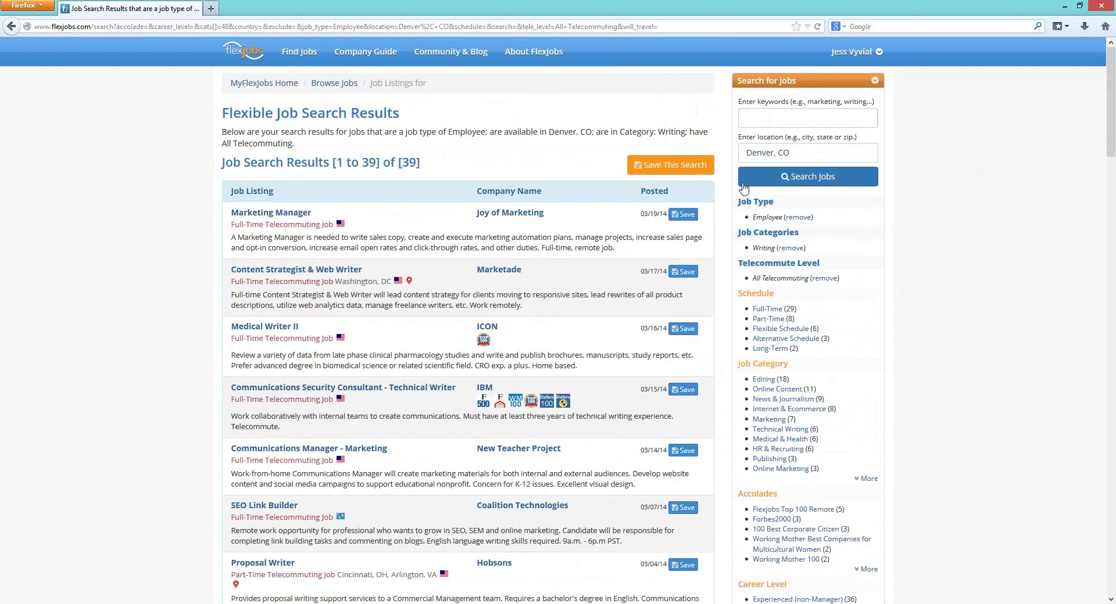
{"action": "left_click", "coordinate": [682, 173]}
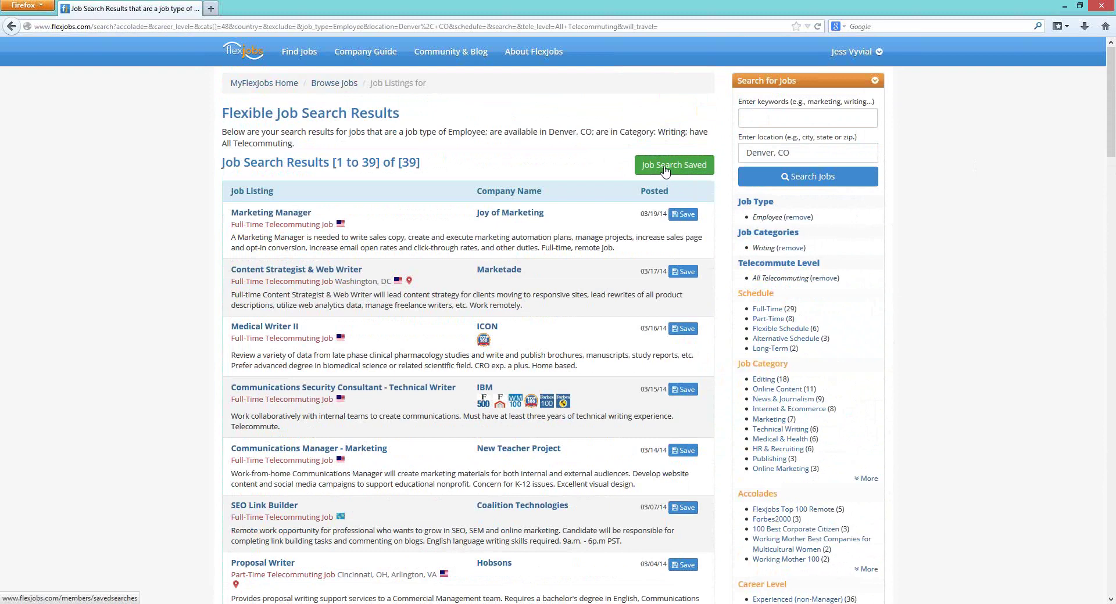
From MyFlexJobs Home, show the saved searches and run the one for Employee jobs in Denver, CO with All Telecommuting
{"action": "left_click", "coordinate": [263, 86]}
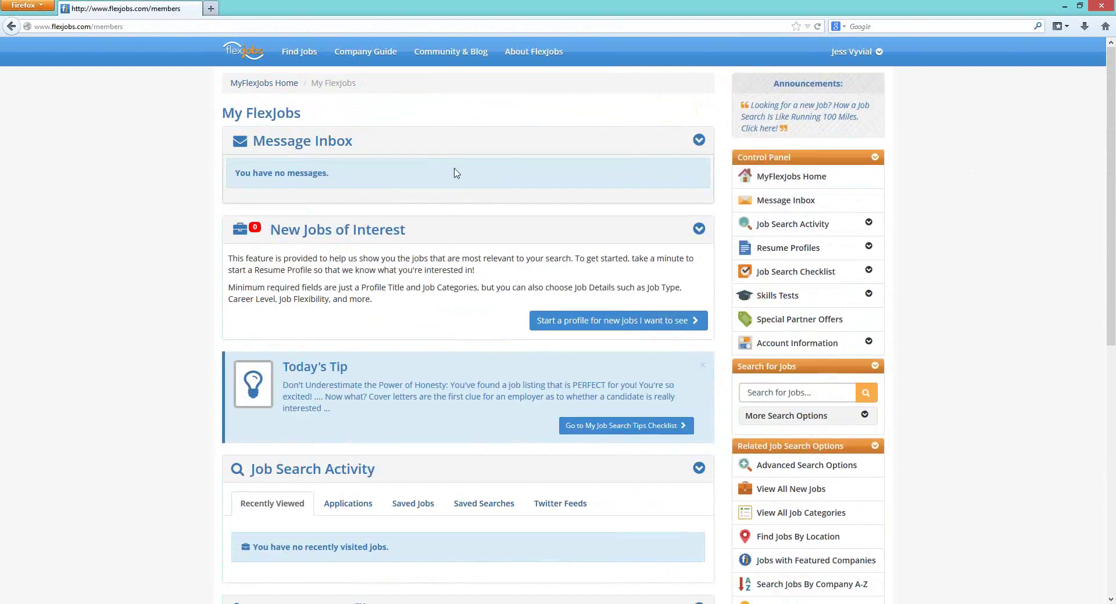
{"action": "scroll", "coordinate": [459, 186], "scroll_direction": "down", "scroll_amount": 3}
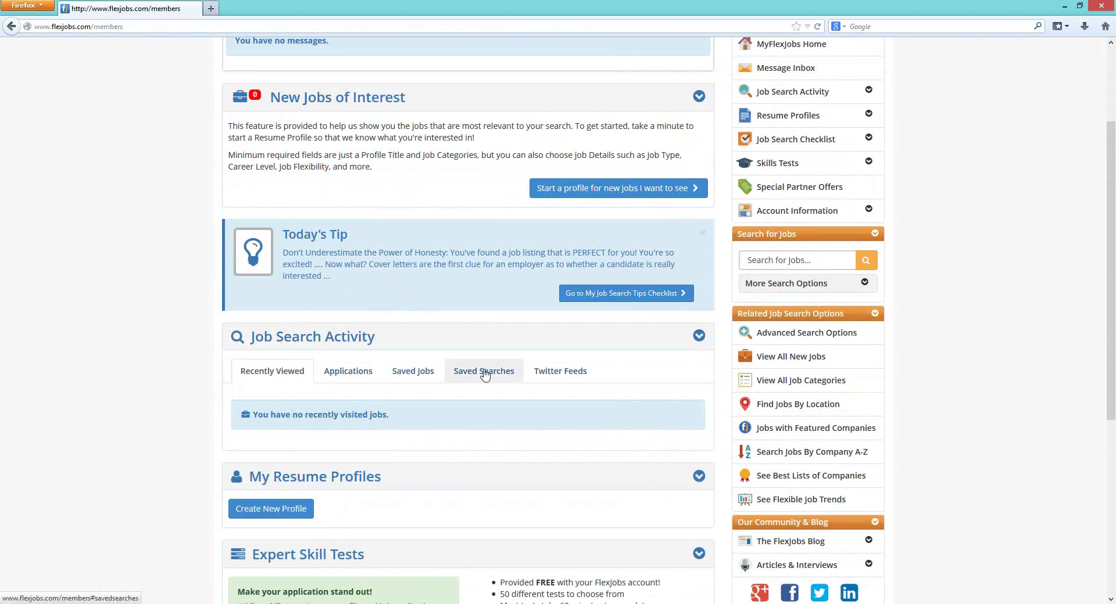
{"action": "left_click", "coordinate": [485, 375]}
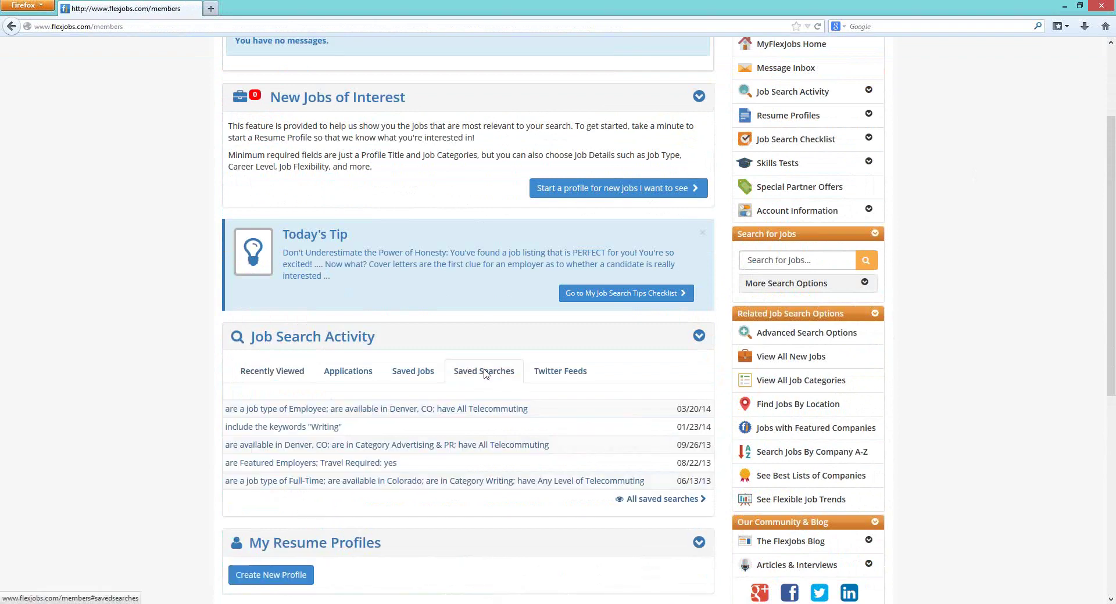
{"action": "left_click", "coordinate": [505, 414]}
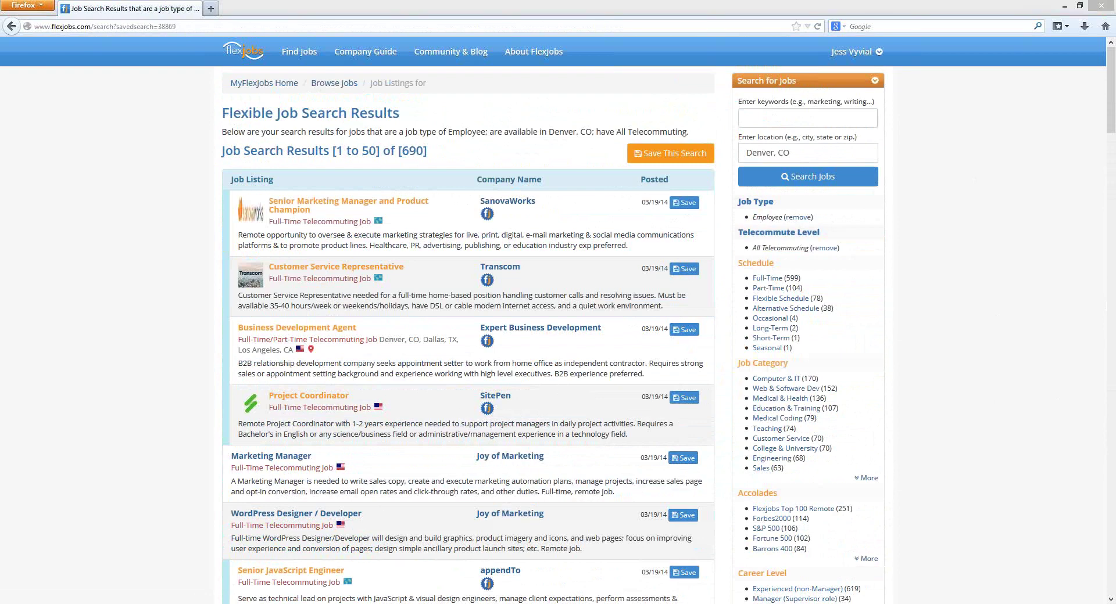
Switch to the How to Get Started Using FJ Account presentation and read through Tips for Advanced Searching up to Setting Up Your FlexJobs Resume Profile
{"action": "left_click", "coordinate": [122, 561]}
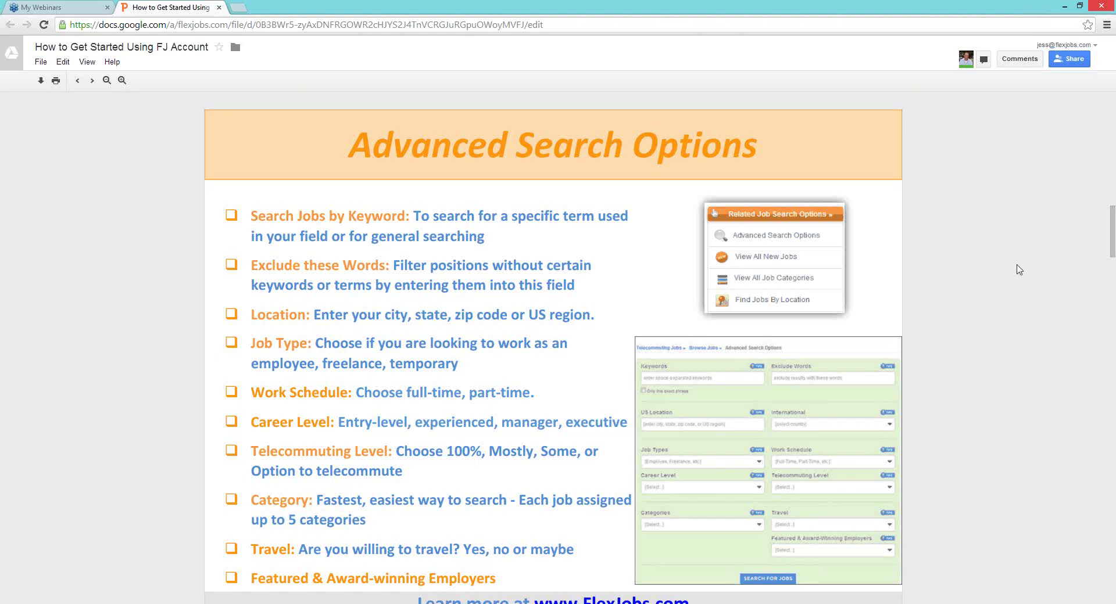
{"action": "scroll", "coordinate": [1017, 269], "scroll_direction": "down", "scroll_amount": 5}
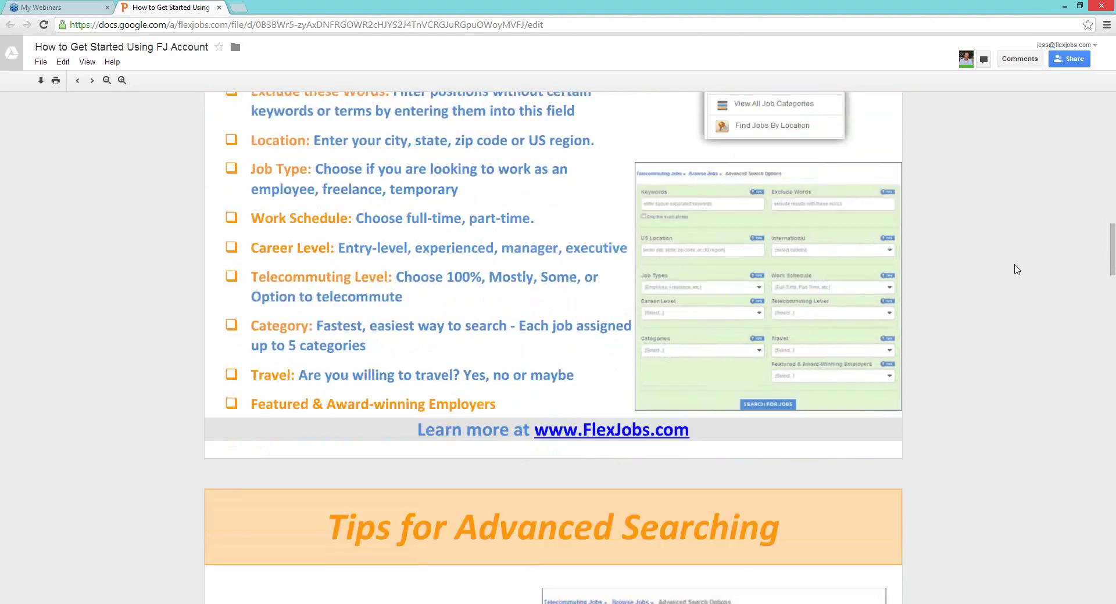
{"action": "scroll", "coordinate": [1017, 270], "scroll_direction": "down", "scroll_amount": 4}
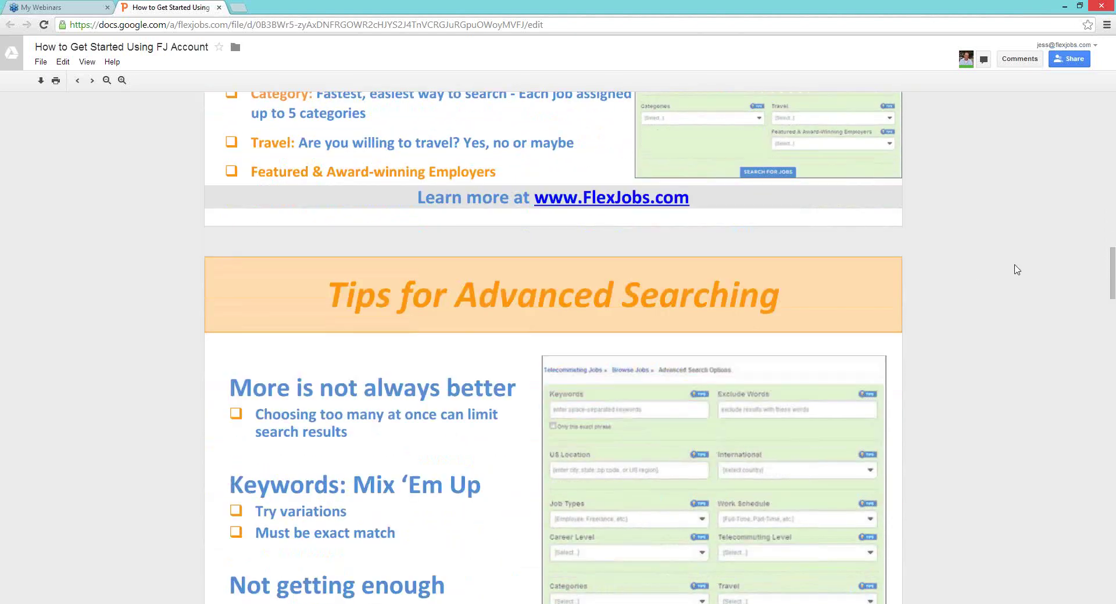
{"action": "scroll", "coordinate": [1015, 269], "scroll_direction": "down", "scroll_amount": 1}
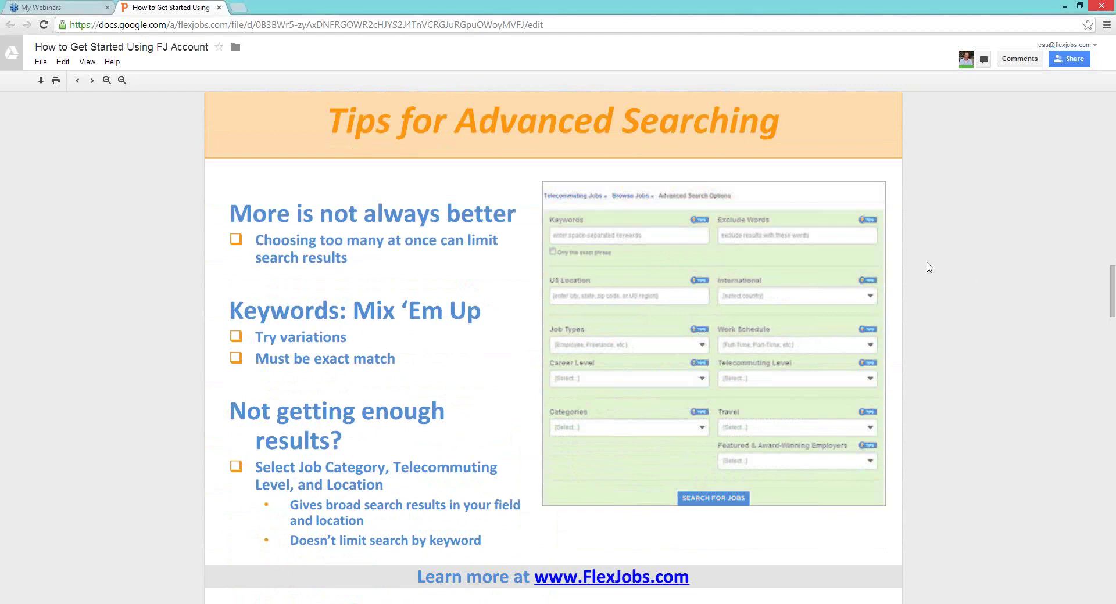
{"action": "scroll", "coordinate": [929, 267], "scroll_direction": "down", "scroll_amount": 3}
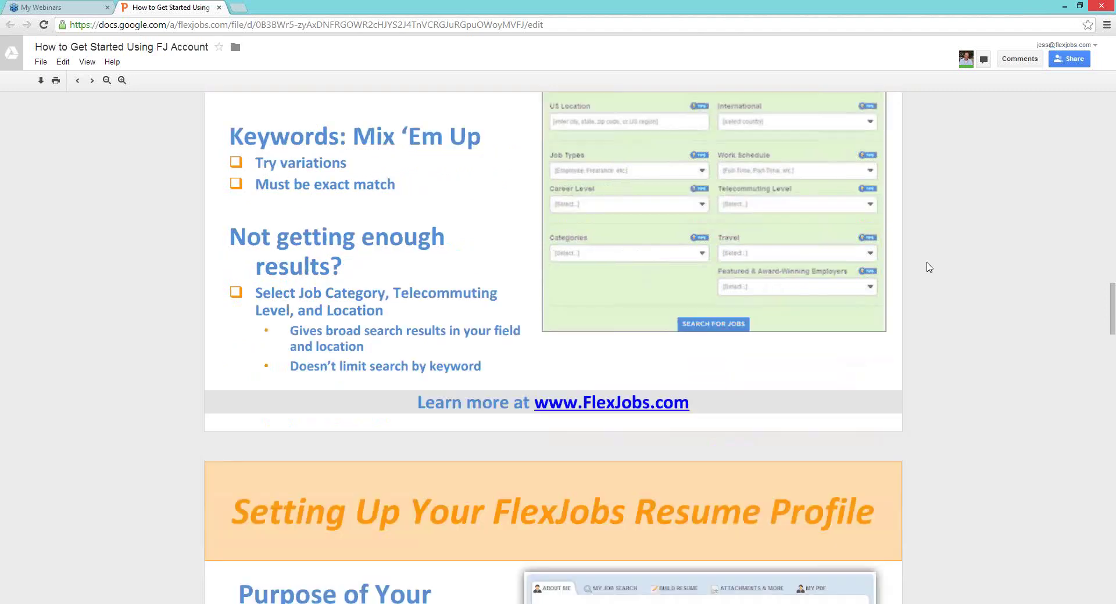
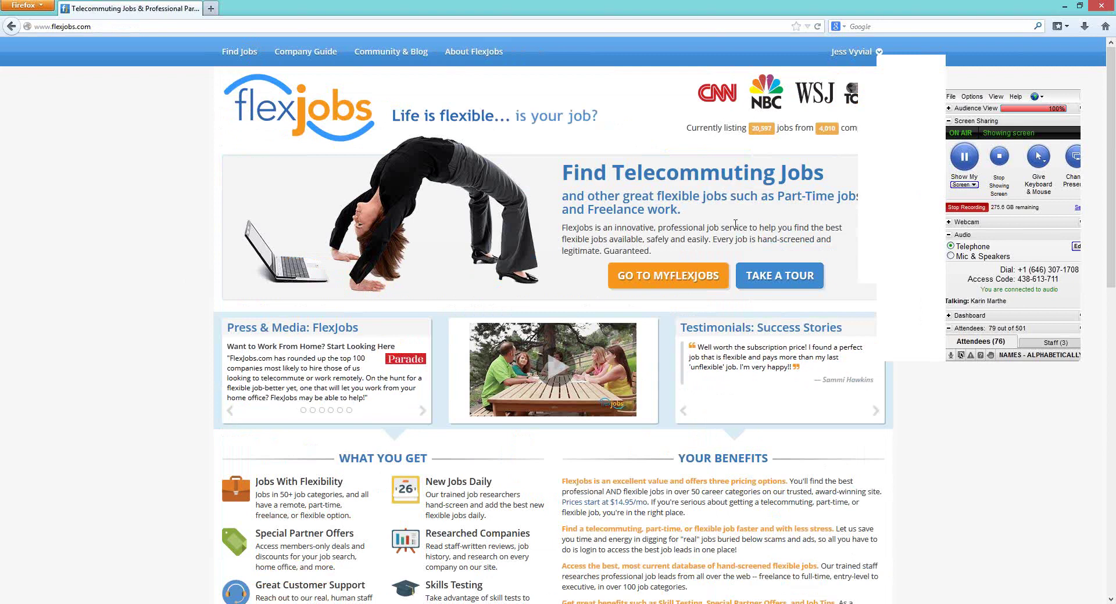
Switch to the FlexJobs site in Firefox, open MyFlexJobs, and create a new profile under My Resume Profiles
{"action": "left_click", "coordinate": [633, 284]}
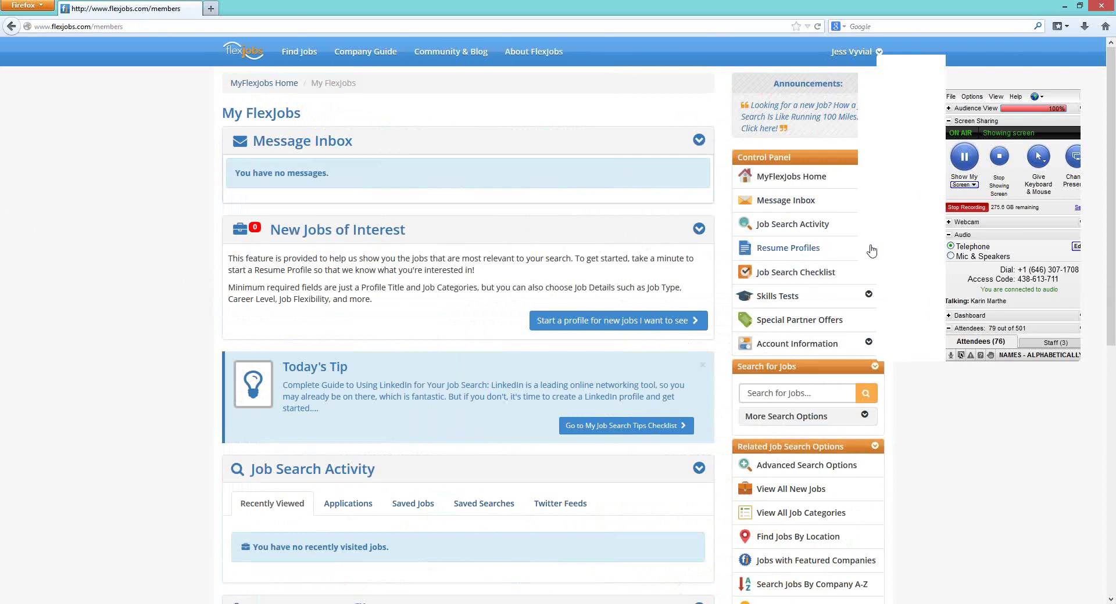
{"action": "mouse_move", "coordinate": [813, 249]}
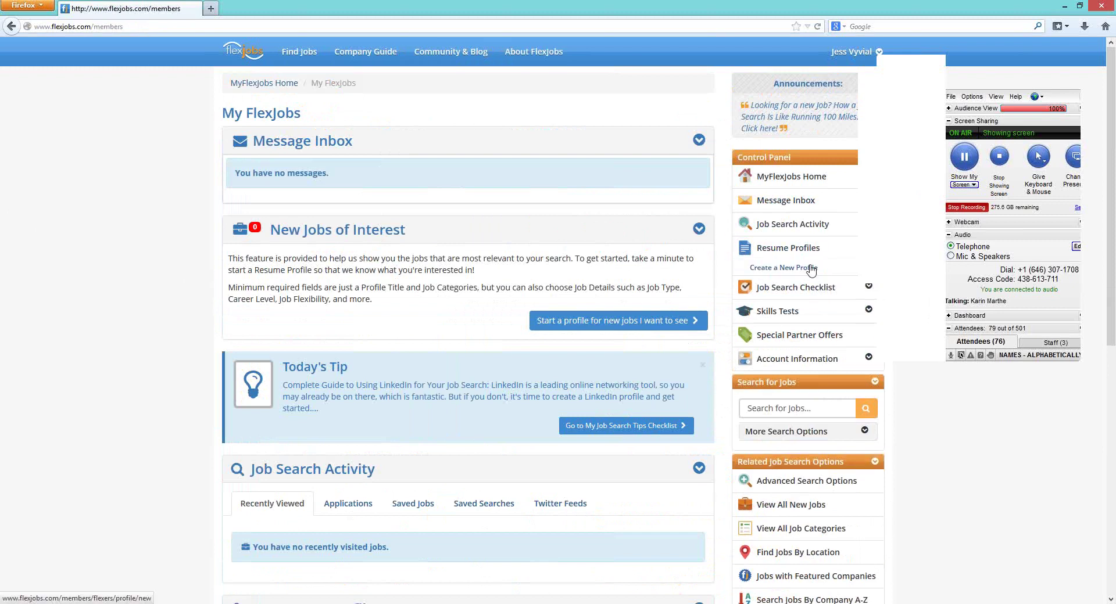
{"action": "left_click", "coordinate": [812, 268]}
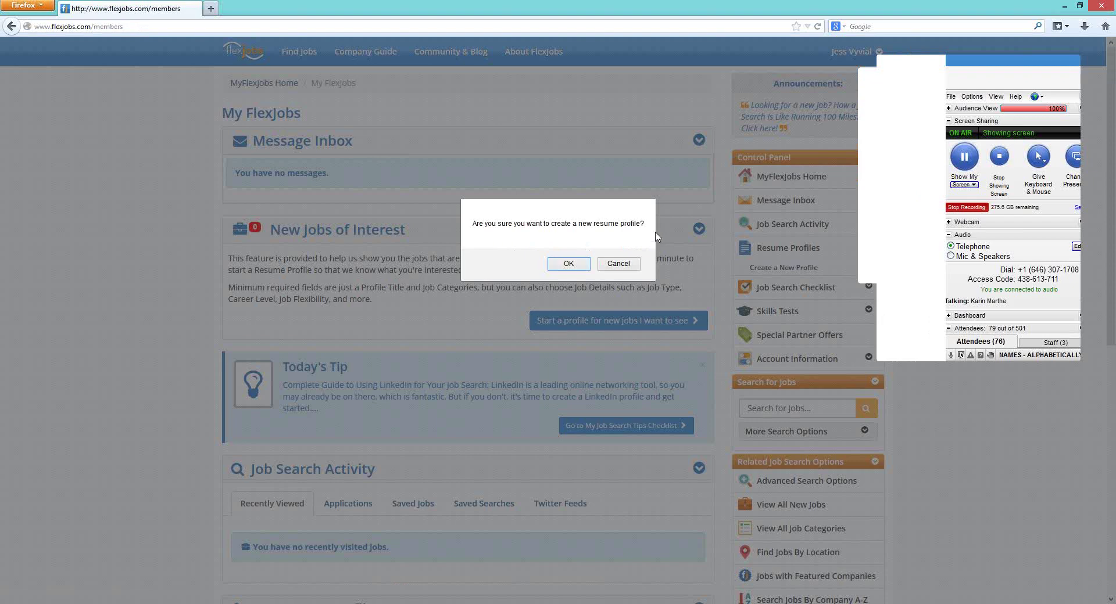
{"action": "left_click", "coordinate": [618, 265]}
{"action": "scroll", "coordinate": [413, 308], "scroll_direction": "down", "scroll_amount": 5}
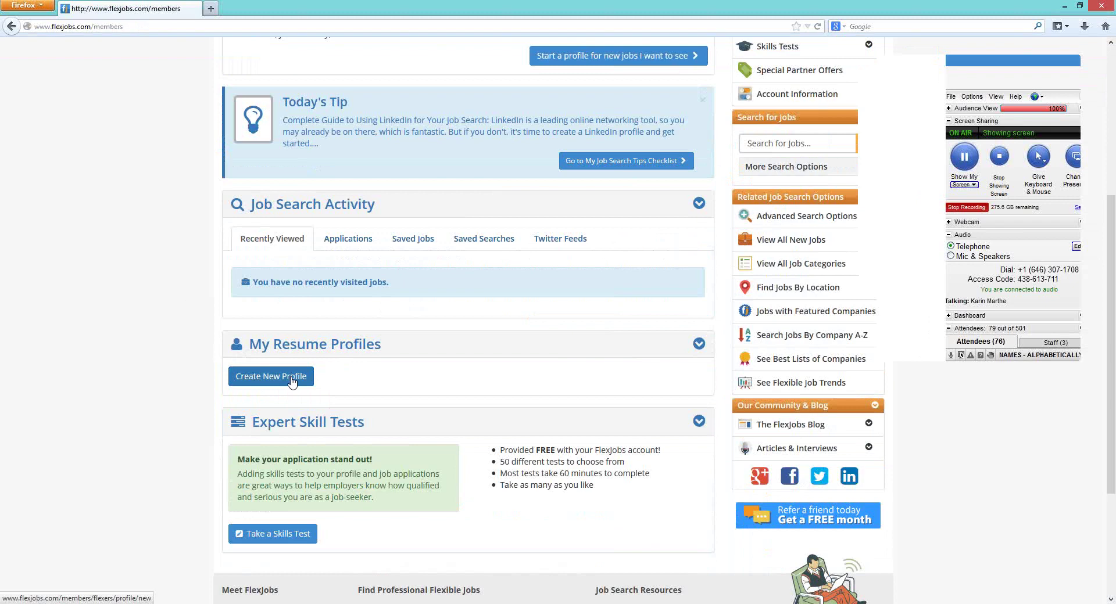
{"action": "left_click", "coordinate": [271, 376]}
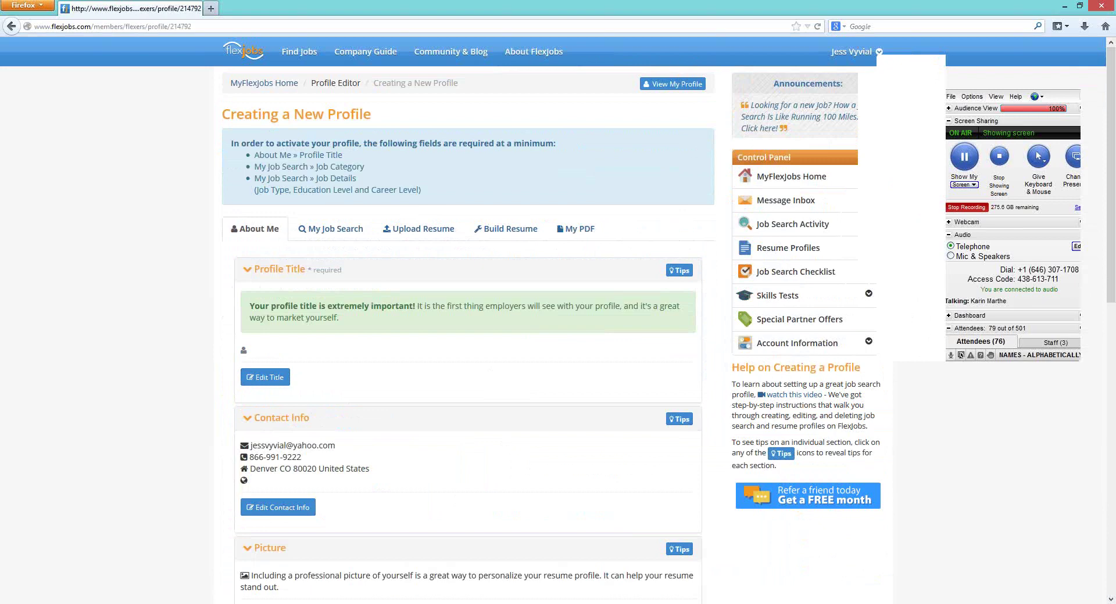
Switch to the How to Get Started Using FJ Account presentation and read the Purpose of Your Resume Profile slide
{"action": "mouse_move", "coordinate": [58, 601]}
{"action": "left_click", "coordinate": [105, 552]}
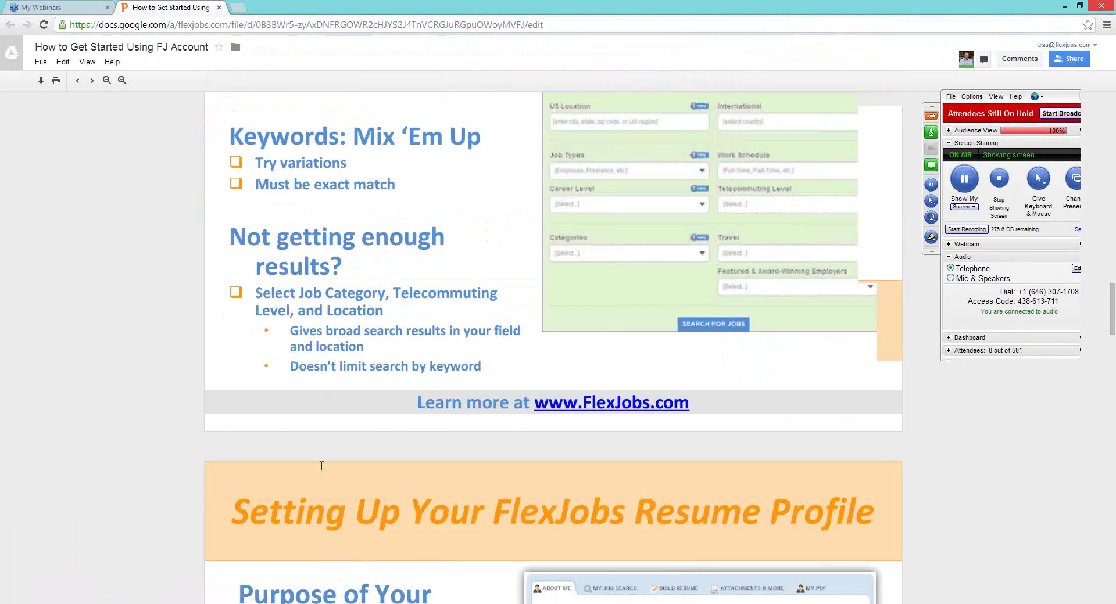
{"action": "scroll", "coordinate": [84, 383], "scroll_direction": "down", "scroll_amount": 6}
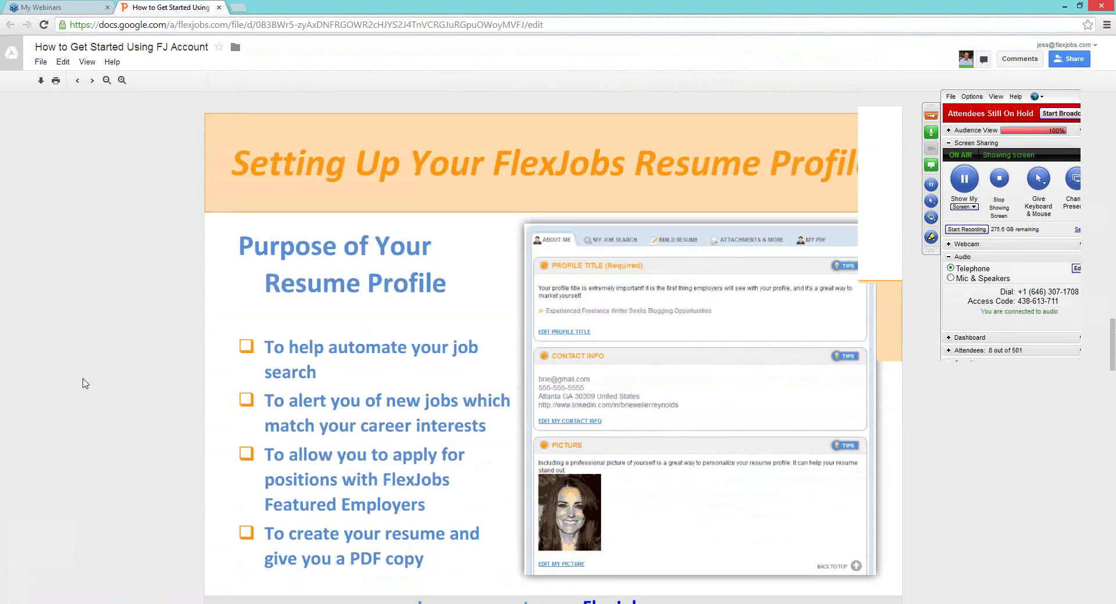
{"action": "scroll", "coordinate": [84, 384], "scroll_direction": "down", "scroll_amount": 1}
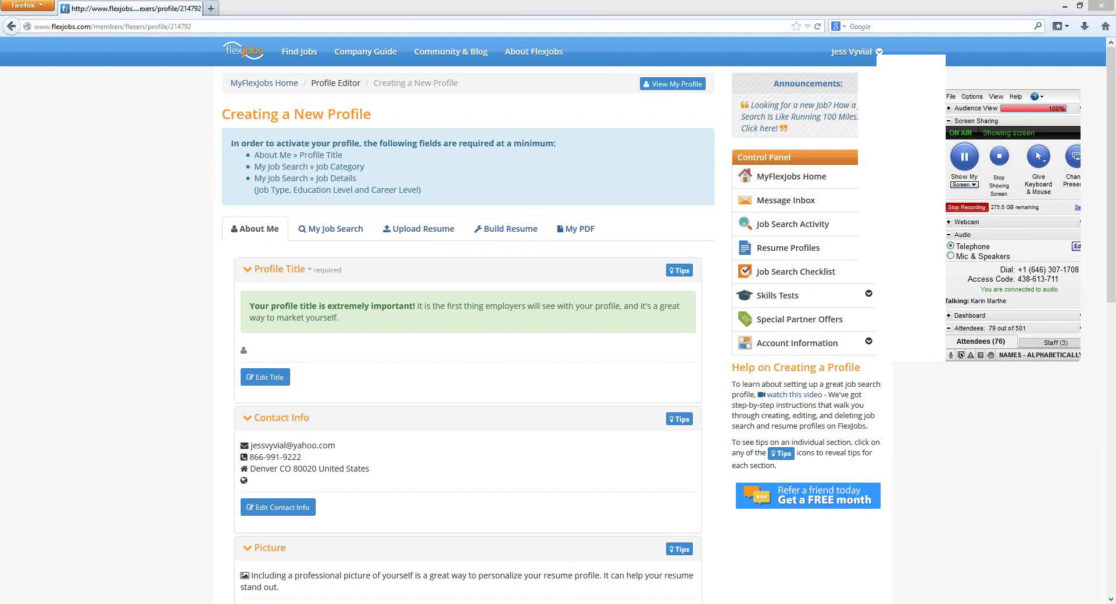
Switch back to the new profile in Firefox, open its title for editing, and read the Profile Title tips
{"action": "left_click", "coordinate": [256, 377]}
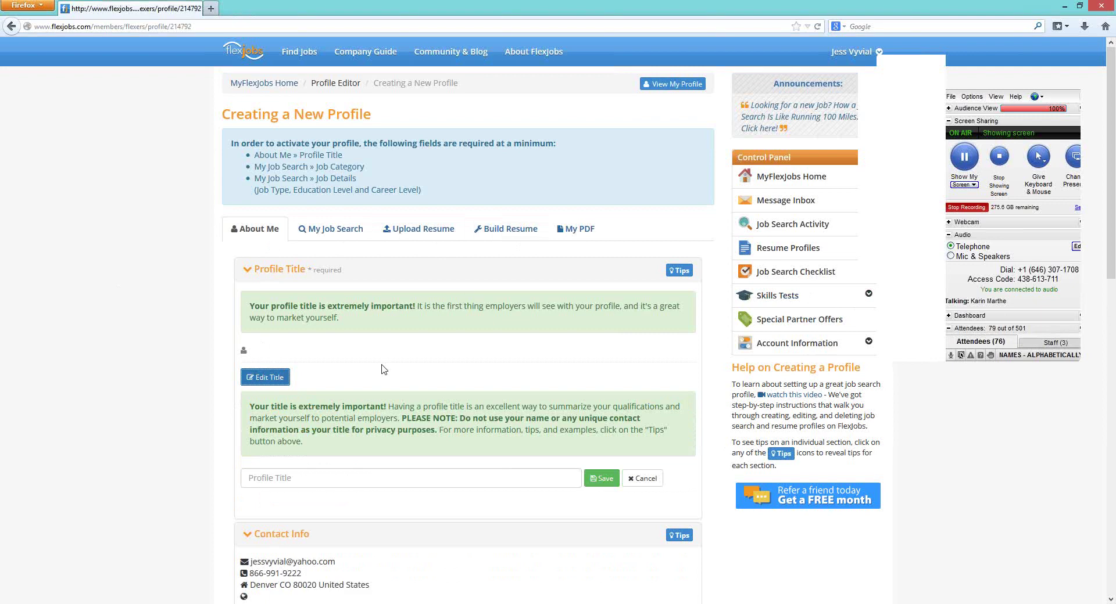
{"action": "left_click", "coordinate": [679, 271]}
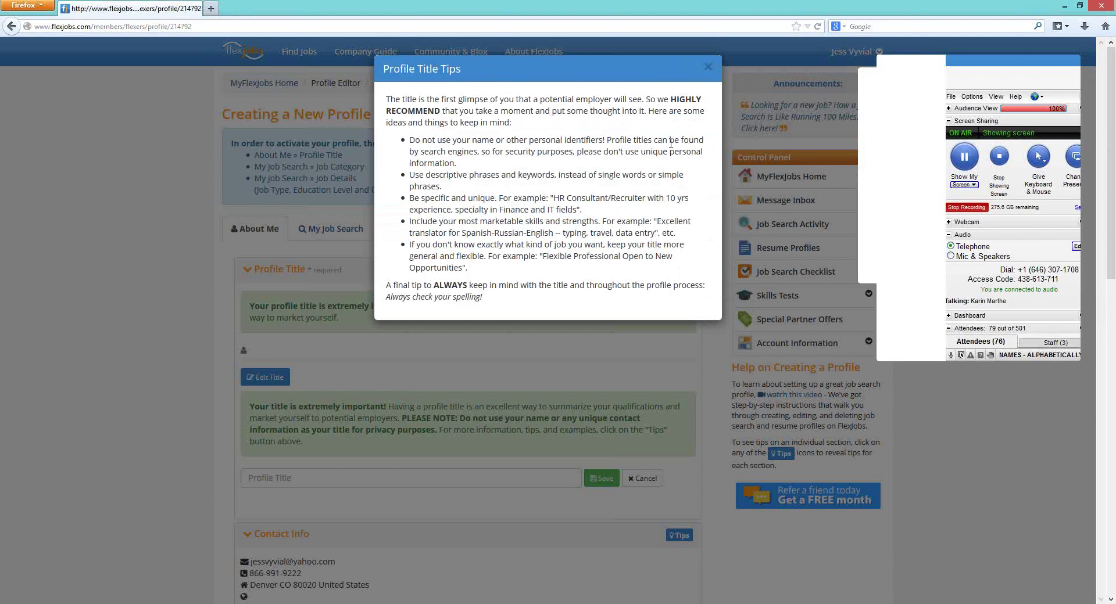
{"action": "left_click", "coordinate": [708, 70]}
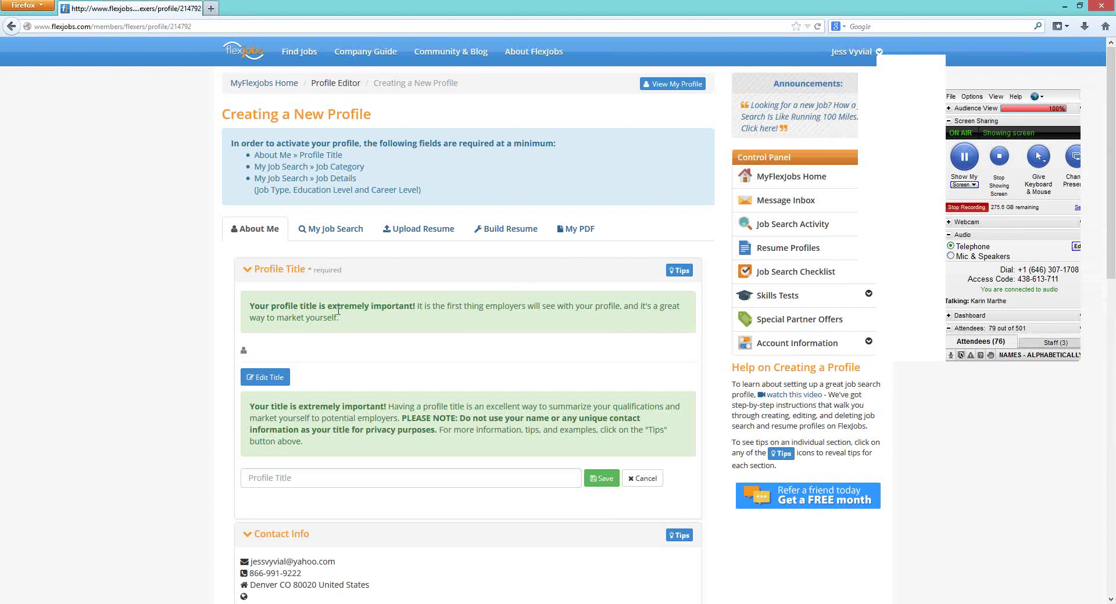
Set the profile title to "Experienced writer. (Don't use this. :-)" and save it
{"action": "left_click", "coordinate": [269, 379]}
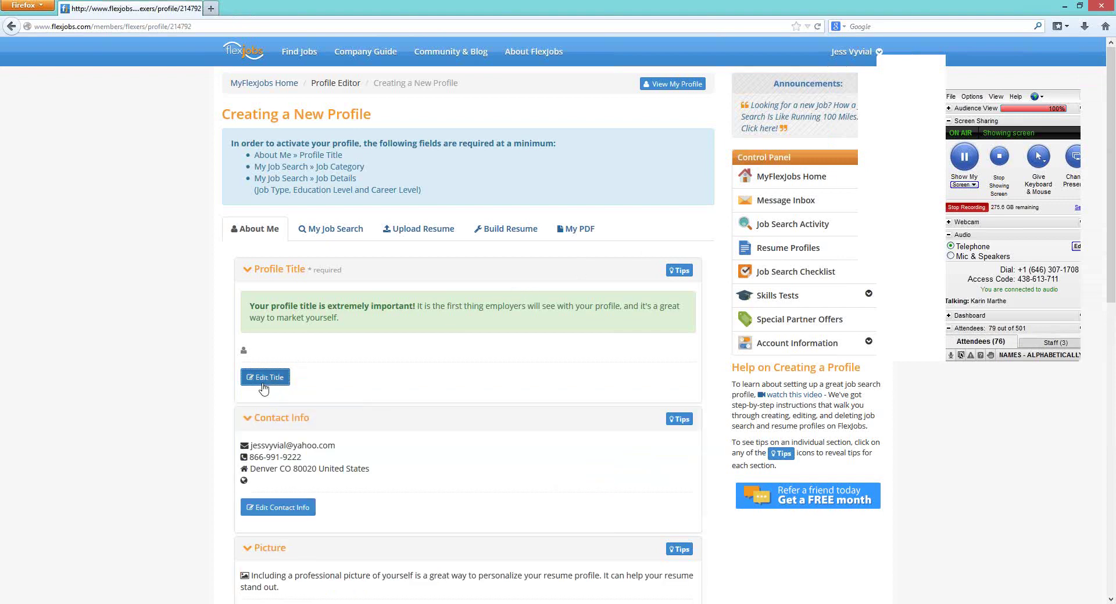
{"action": "left_click", "coordinate": [265, 379]}
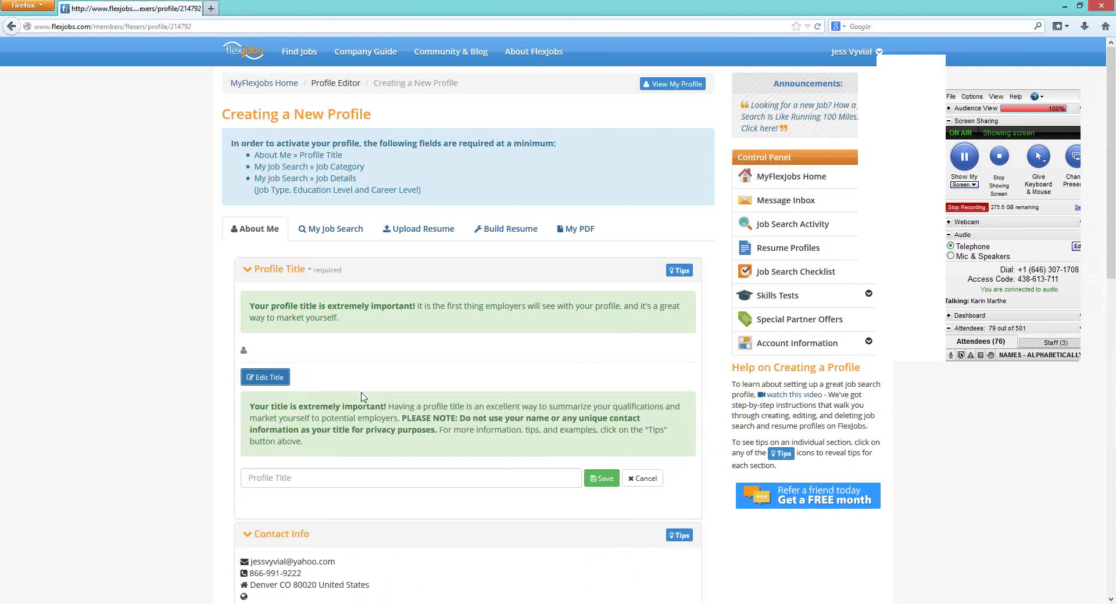
{"action": "left_click", "coordinate": [368, 471]}
{"action": "type", "text": "Experienced writer"}
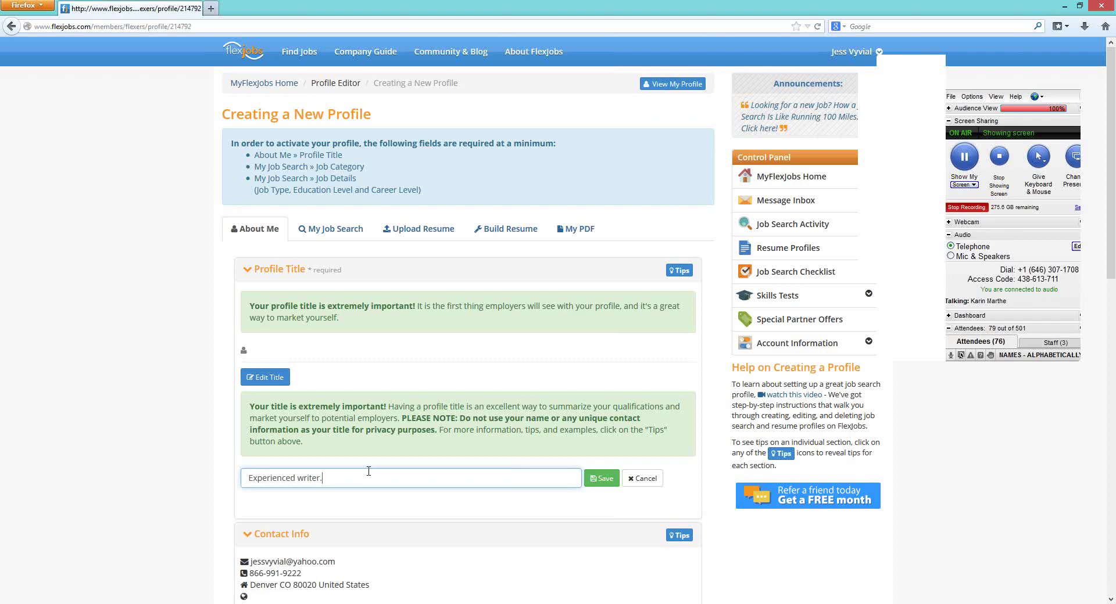
{"action": "type", "text": ". (Don't use this. :-)"}
{"action": "left_click", "coordinate": [601, 478]}
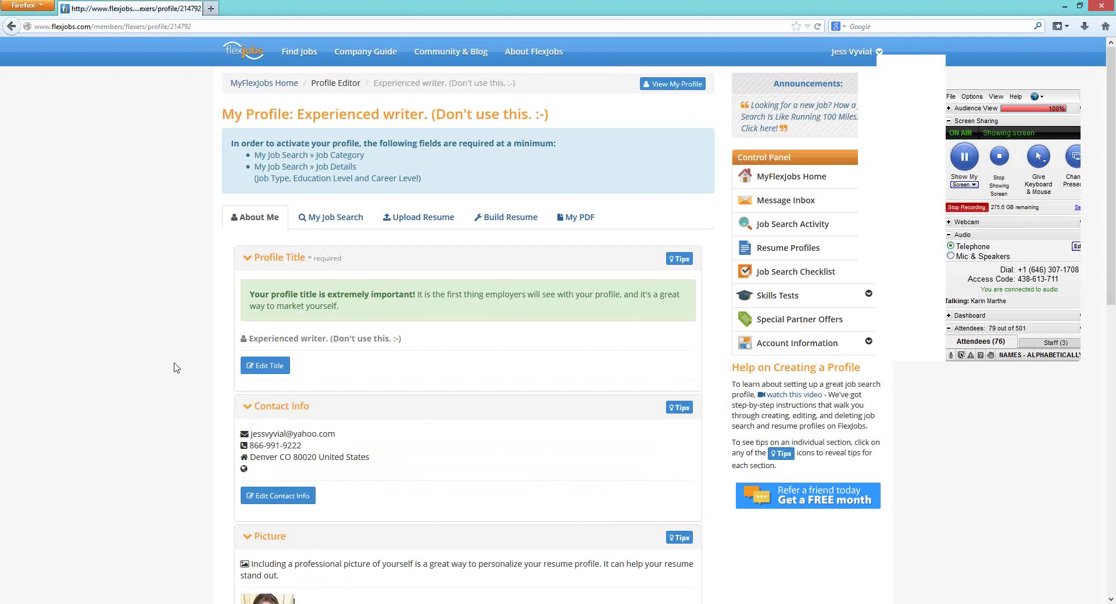
{"action": "left_click", "coordinate": [287, 372]}
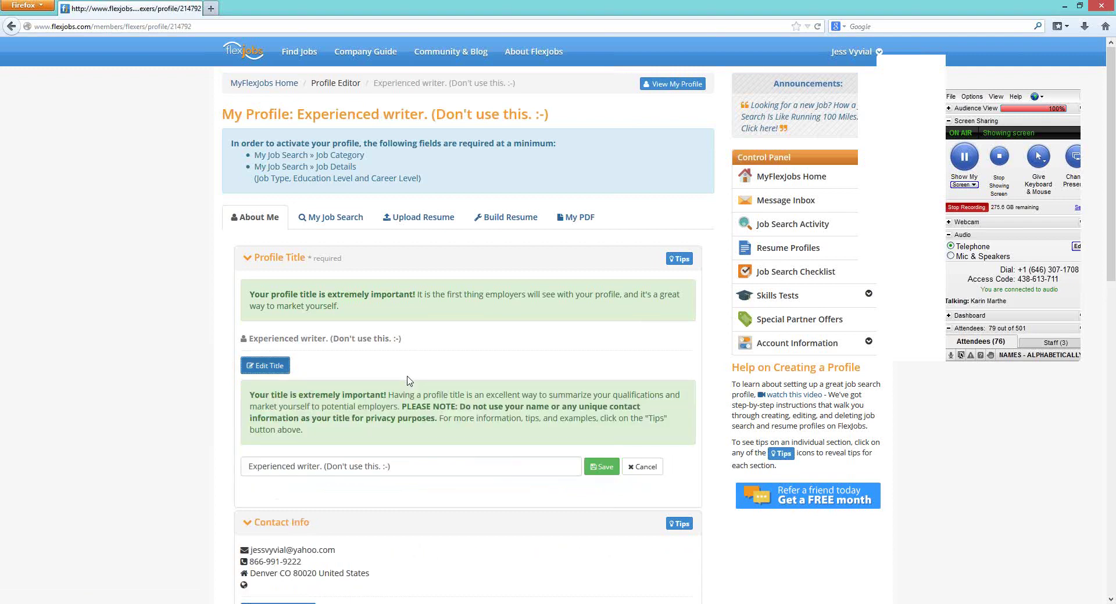
{"action": "left_click", "coordinate": [447, 462]}
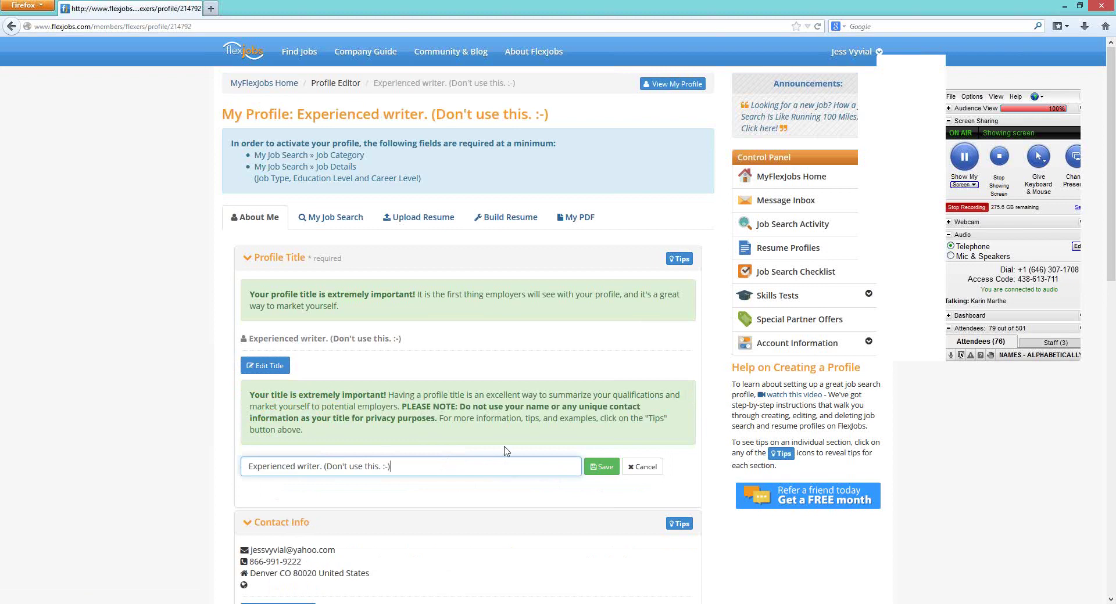
{"action": "left_click", "coordinate": [643, 467]}
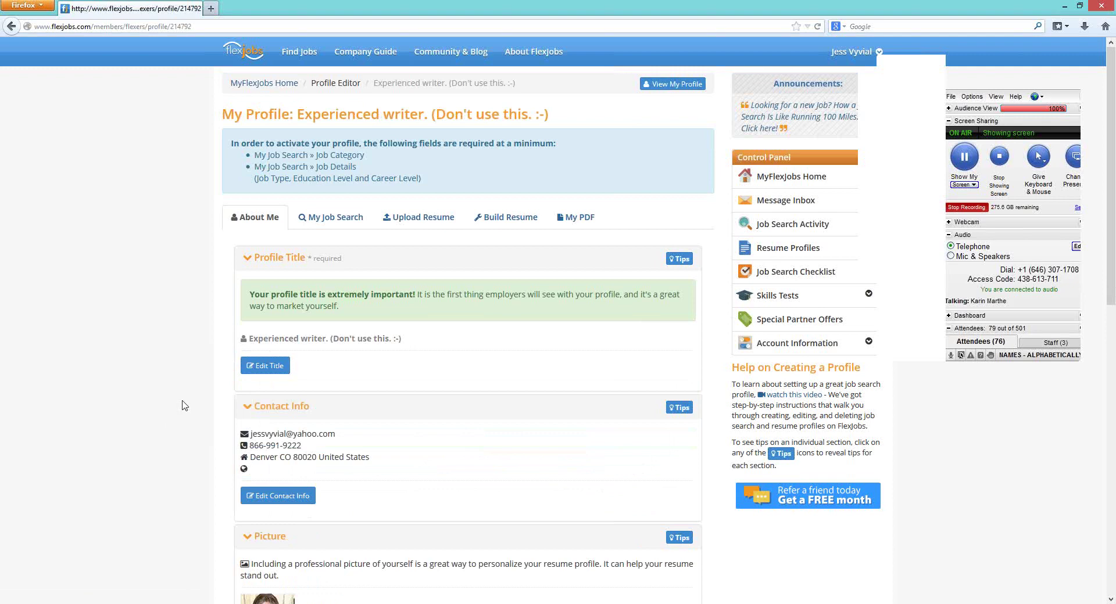
Open the profile's contact info for editing, review its fields including the optional website, and save it
{"action": "scroll", "coordinate": [183, 404], "scroll_direction": "down", "scroll_amount": 2}
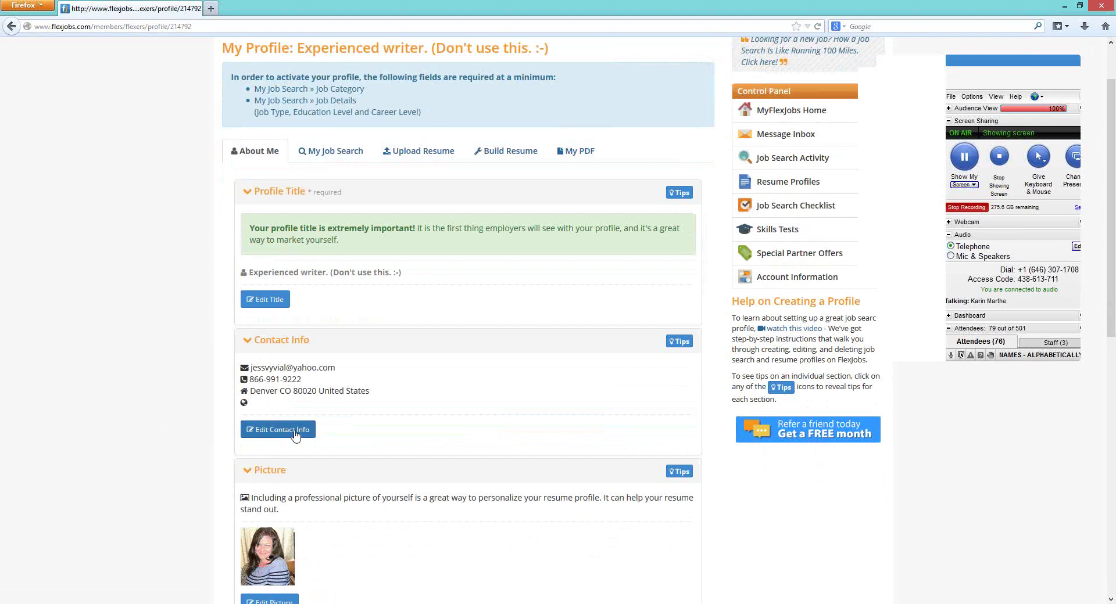
{"action": "left_click", "coordinate": [296, 433]}
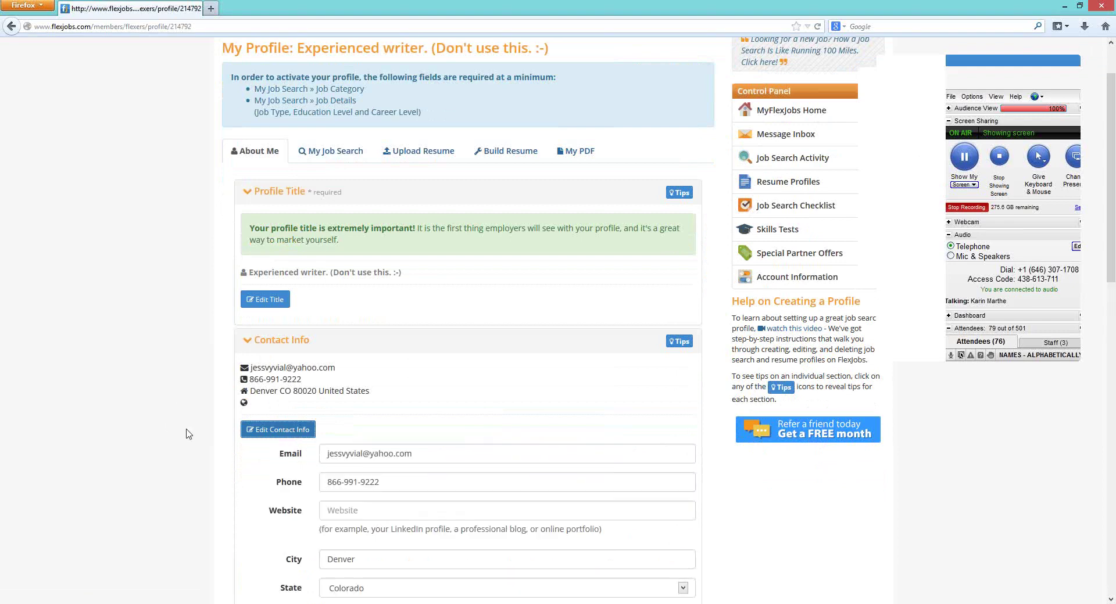
{"action": "scroll", "coordinate": [127, 423], "scroll_direction": "down", "scroll_amount": 2}
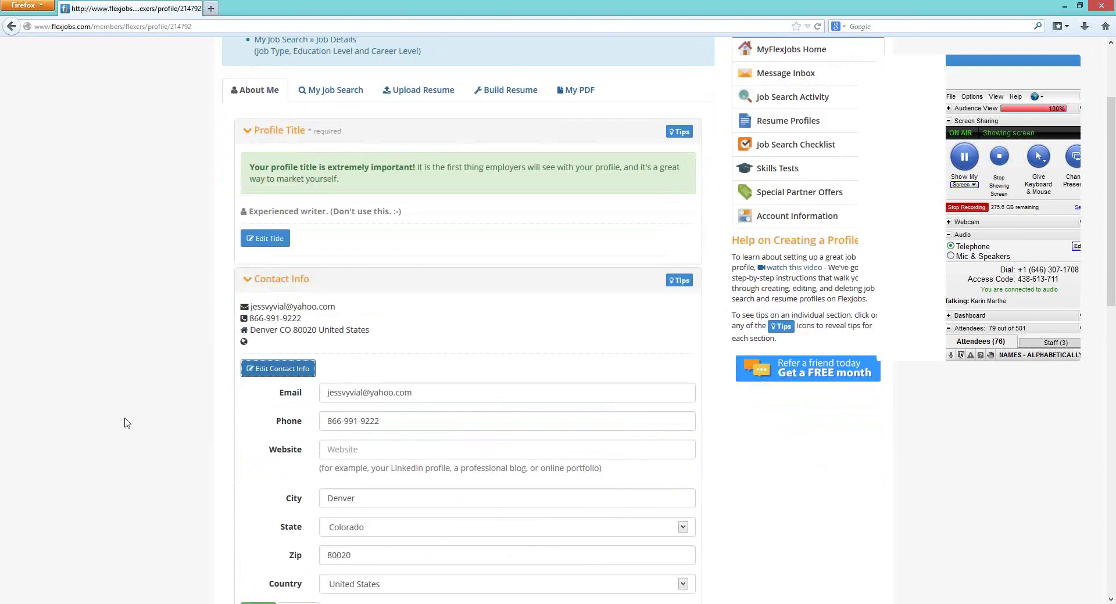
{"action": "scroll", "coordinate": [127, 423], "scroll_direction": "down", "scroll_amount": 2}
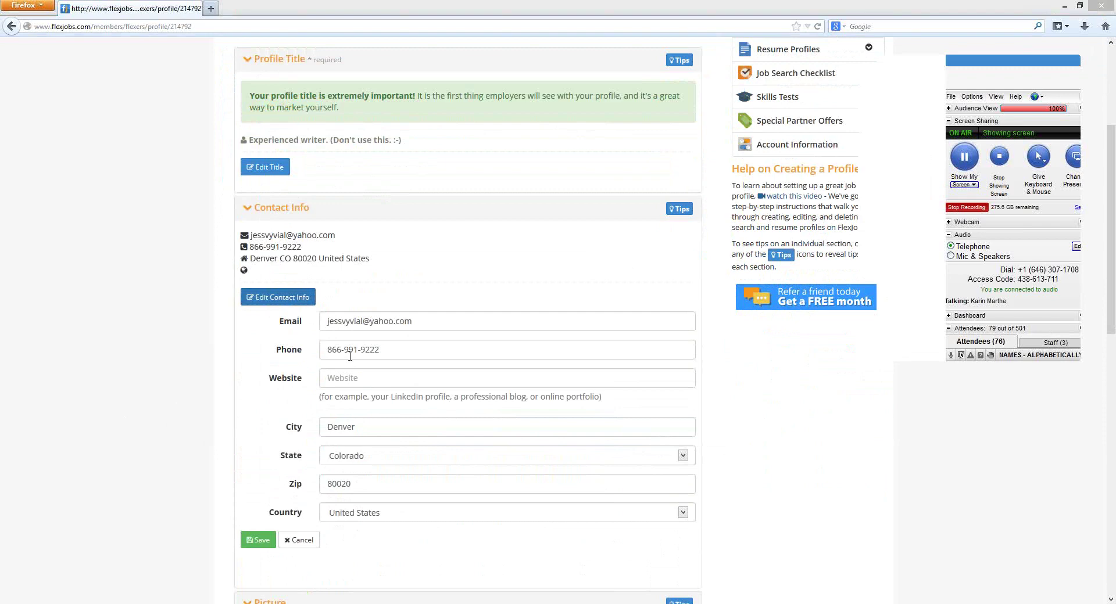
{"action": "left_click", "coordinate": [372, 379]}
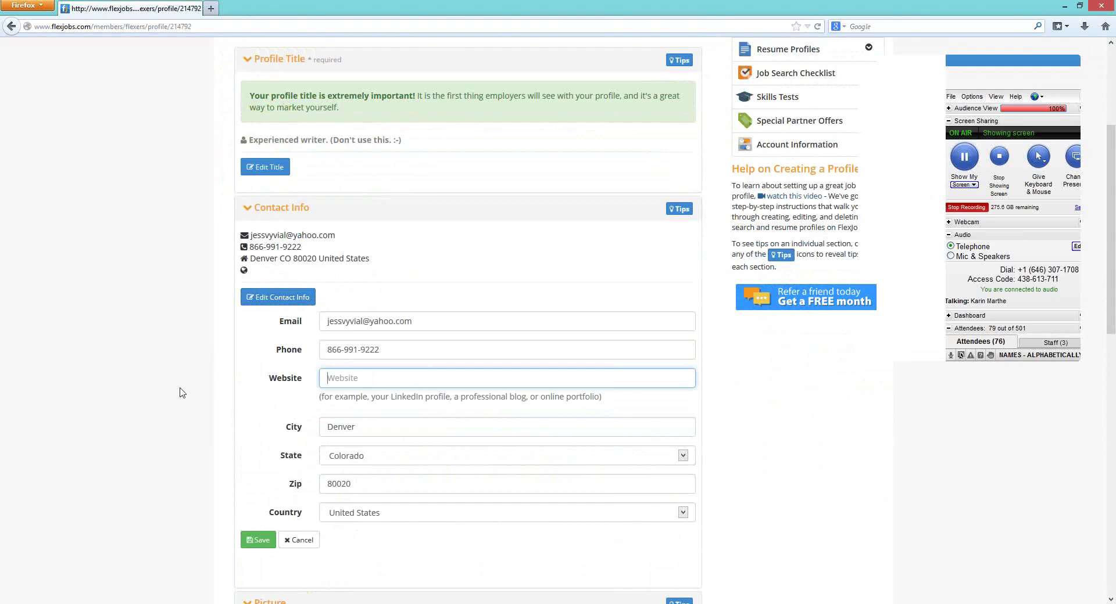
{"action": "scroll", "coordinate": [181, 393], "scroll_direction": "down", "scroll_amount": 2}
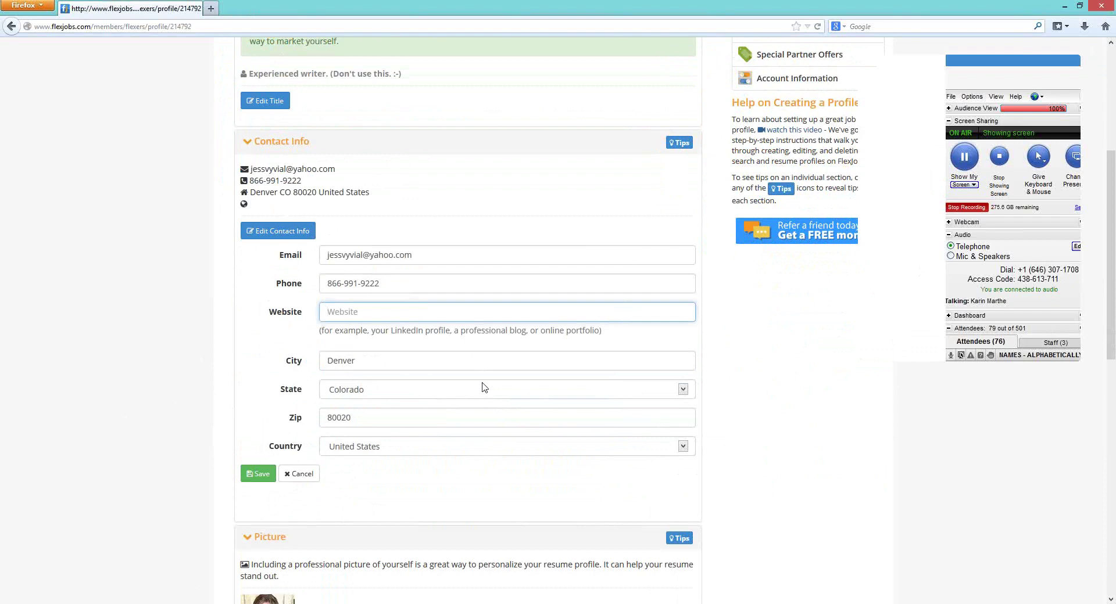
{"action": "left_click", "coordinate": [177, 359]}
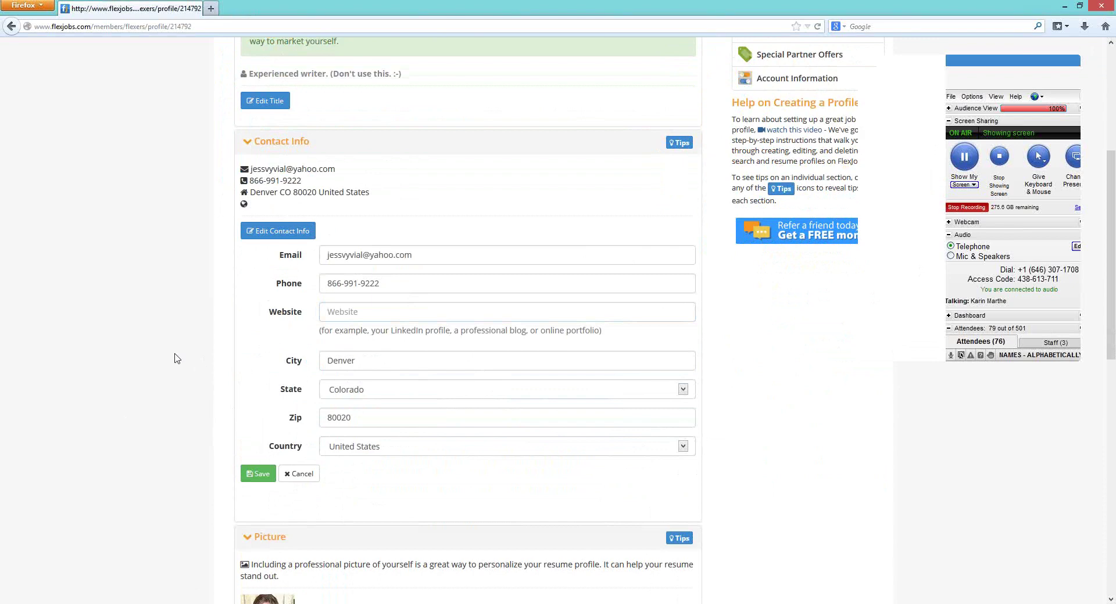
{"action": "scroll", "coordinate": [176, 359], "scroll_direction": "down", "scroll_amount": 1}
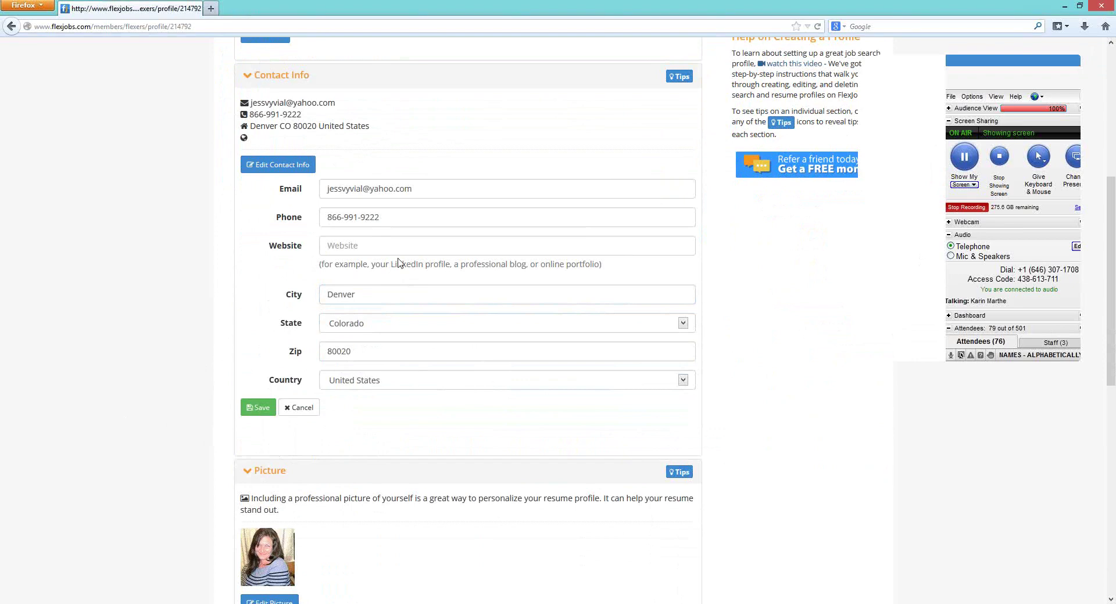
{"action": "left_click", "coordinate": [253, 408]}
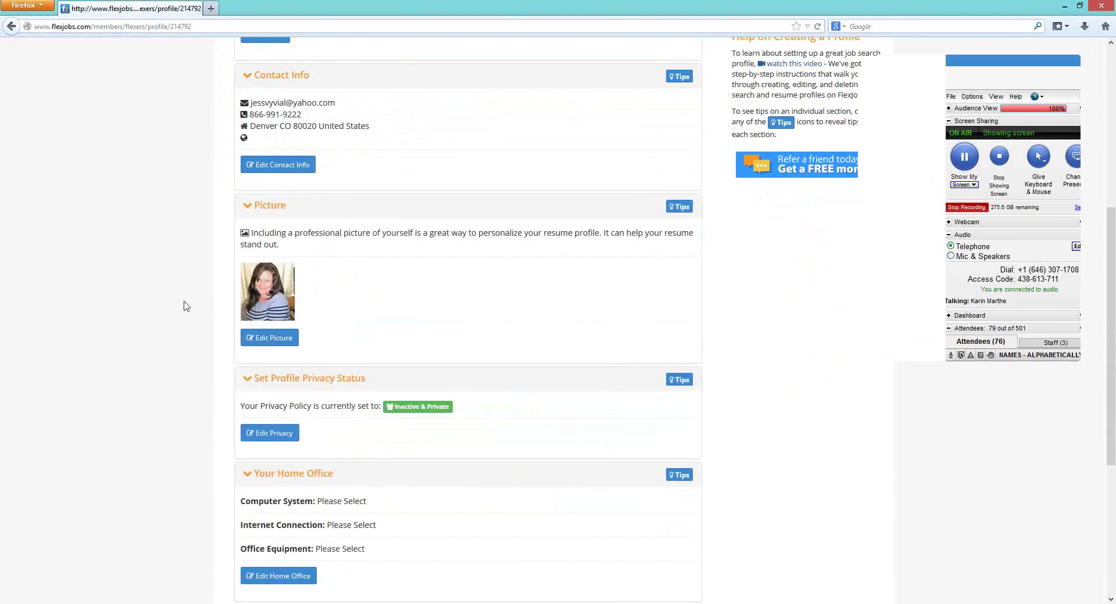
Compare the profile privacy options, set the status to Active & Private and save it, and read the Profile Privacy Status tips
{"action": "scroll", "coordinate": [186, 304], "scroll_direction": "down", "scroll_amount": 2}
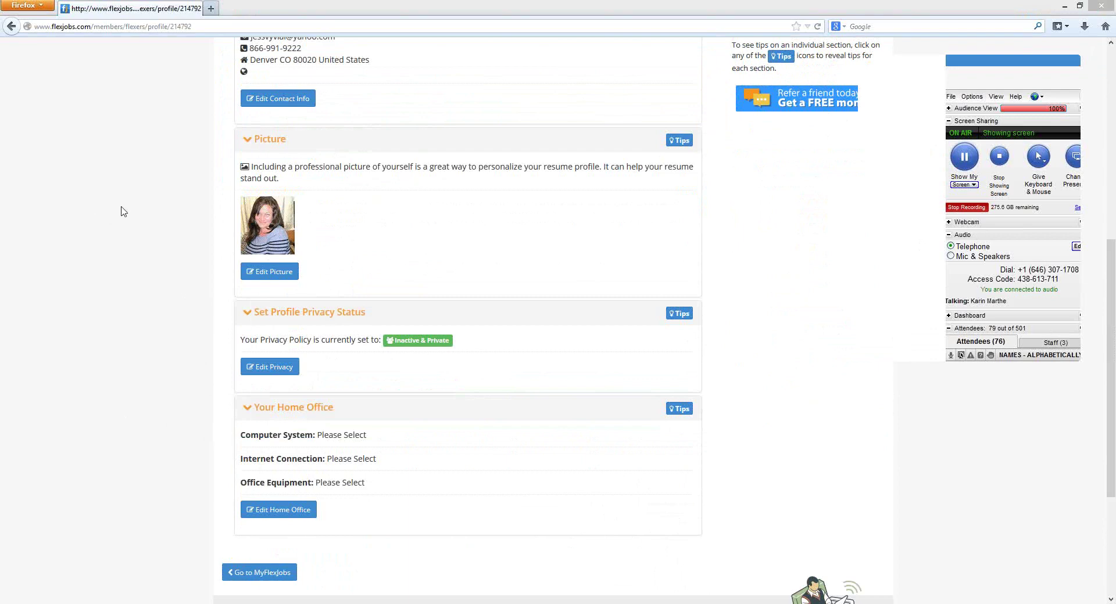
{"action": "left_click", "coordinate": [145, 222]}
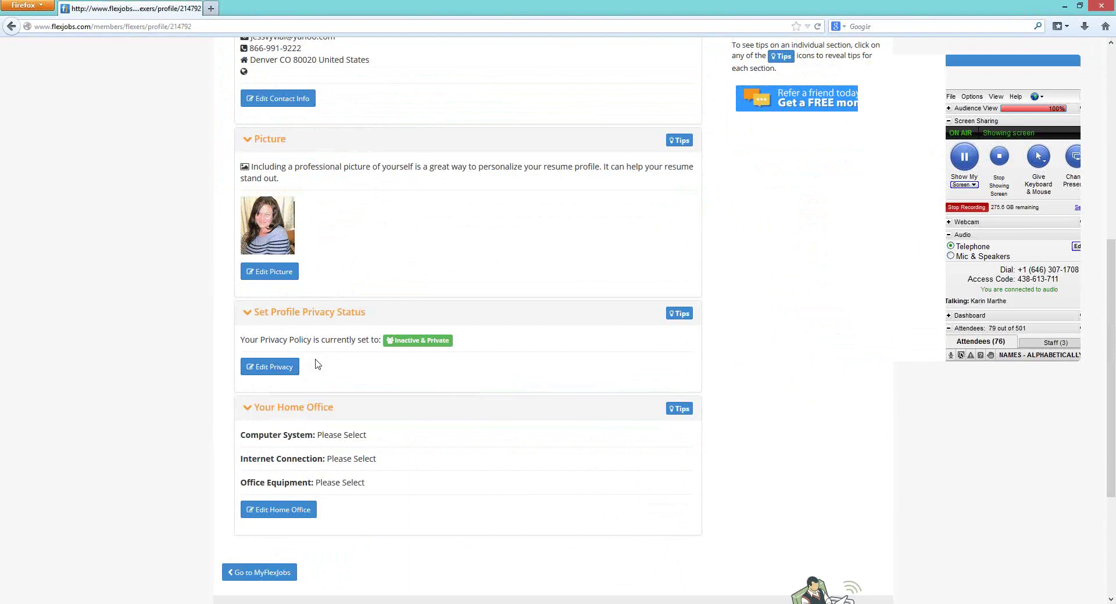
{"action": "left_click", "coordinate": [297, 369]}
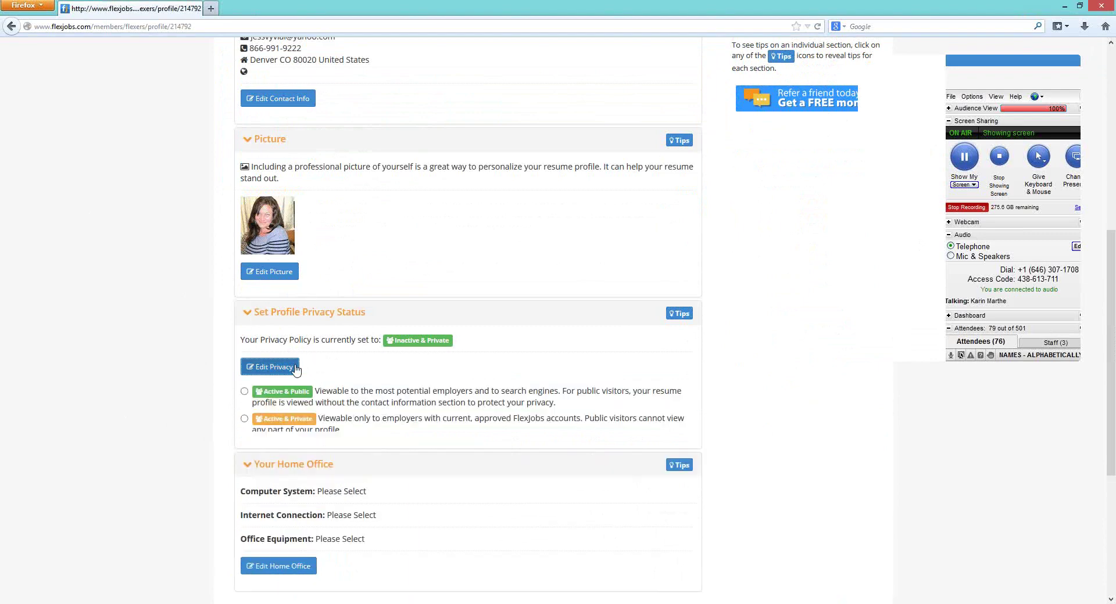
{"action": "scroll", "coordinate": [153, 351], "scroll_direction": "down", "scroll_amount": 1}
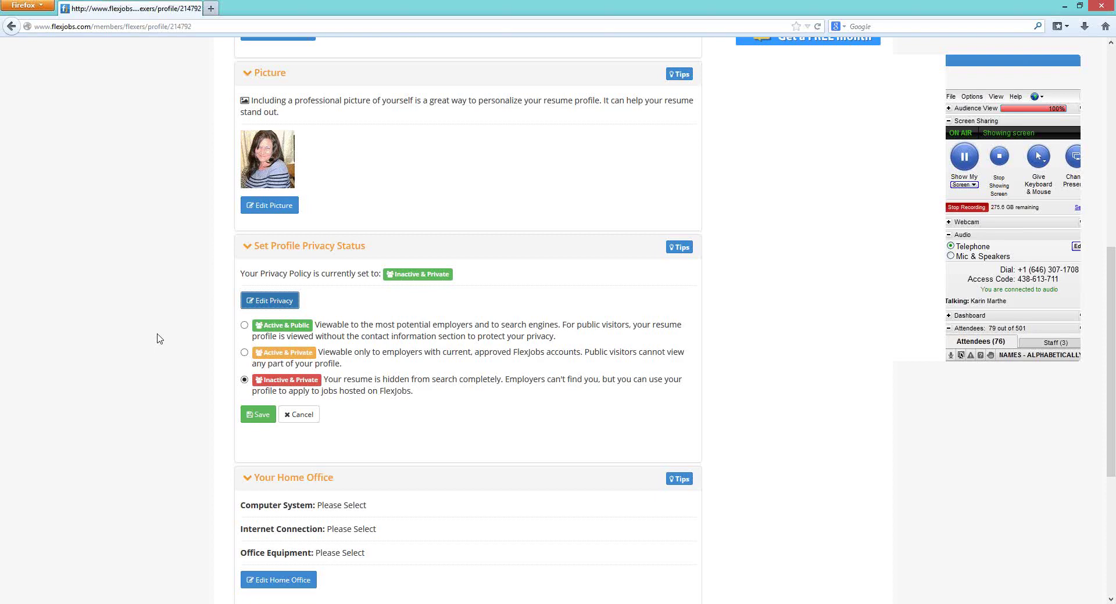
{"action": "left_click", "coordinate": [244, 352]}
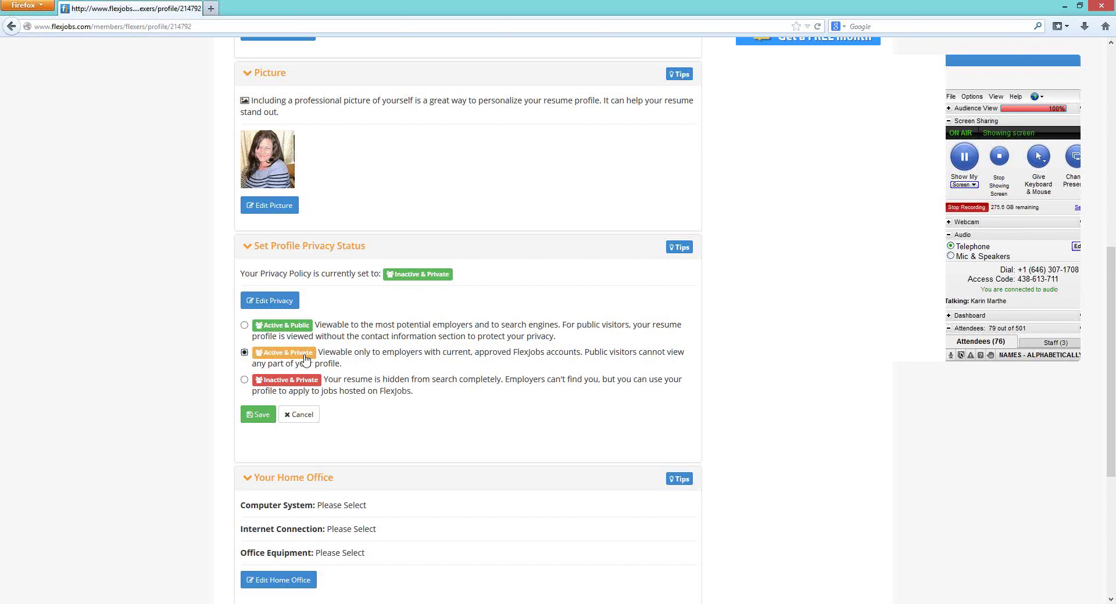
{"action": "left_click", "coordinate": [244, 325]}
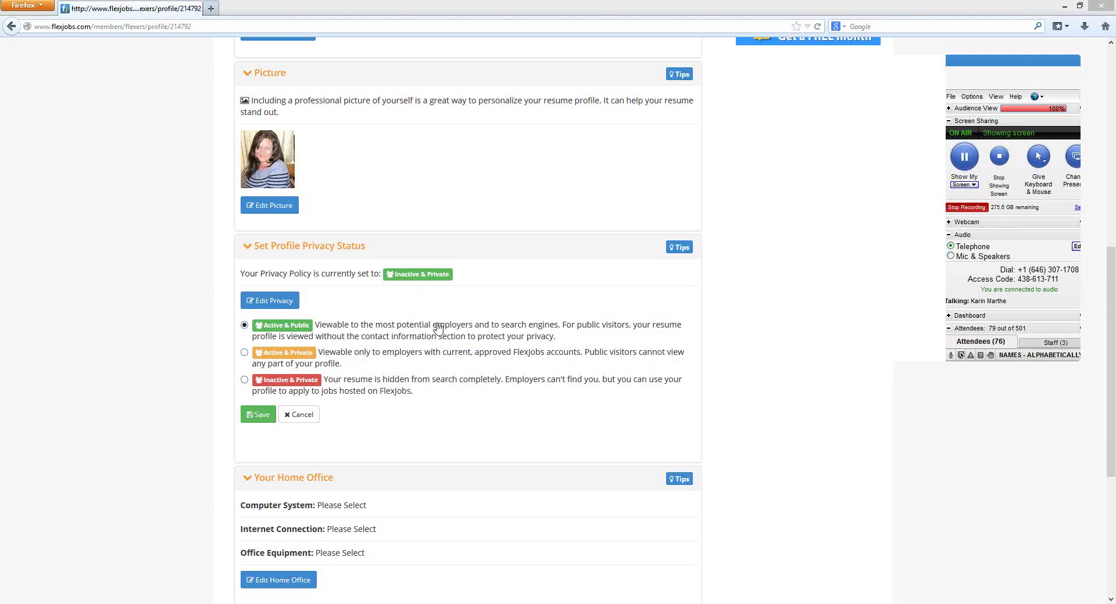
{"action": "left_click", "coordinate": [256, 356]}
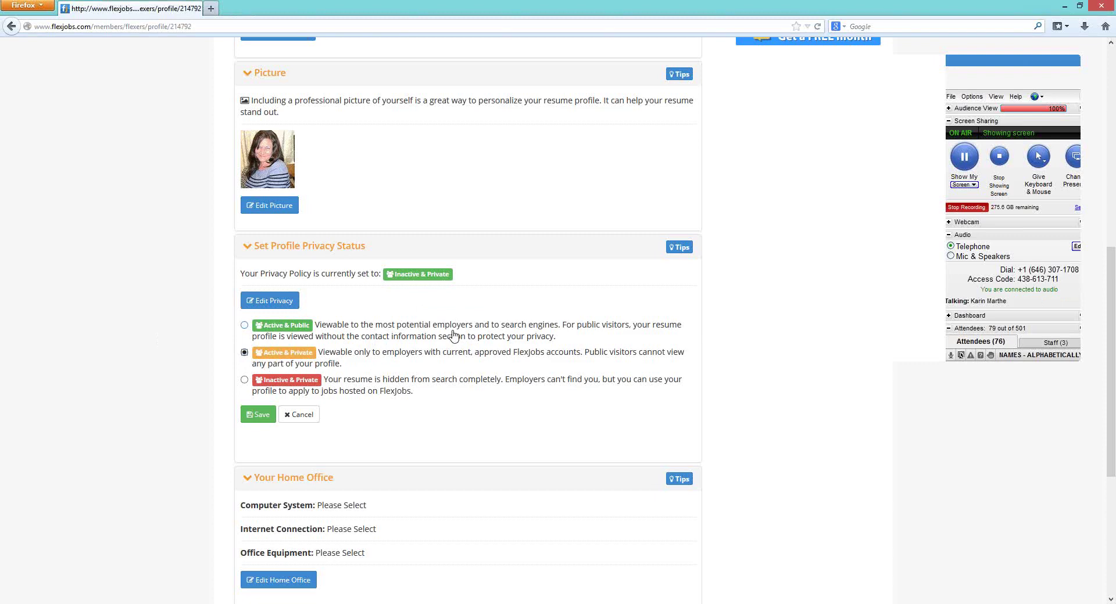
{"action": "left_click", "coordinate": [245, 380]}
{"action": "left_click", "coordinate": [245, 353]}
{"action": "left_click", "coordinate": [258, 415]}
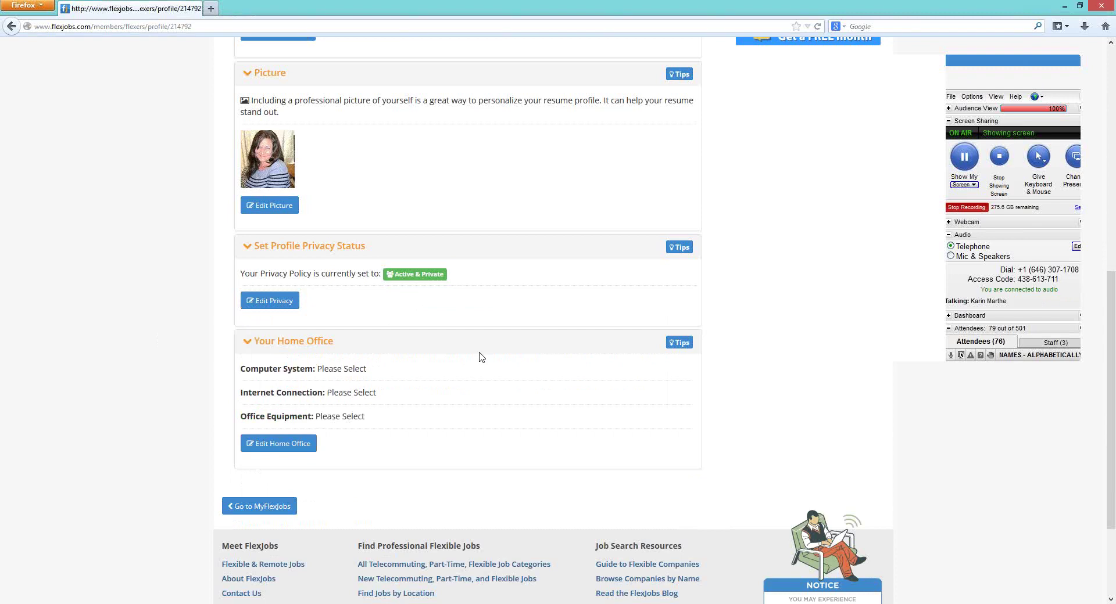
{"action": "left_click", "coordinate": [675, 247]}
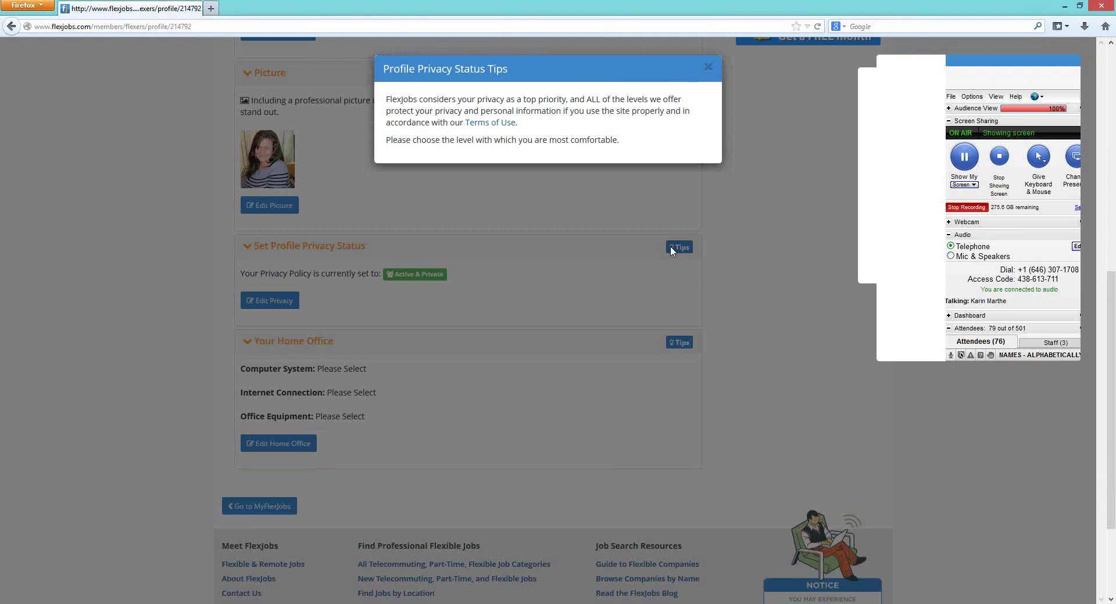
{"action": "left_click", "coordinate": [707, 67]}
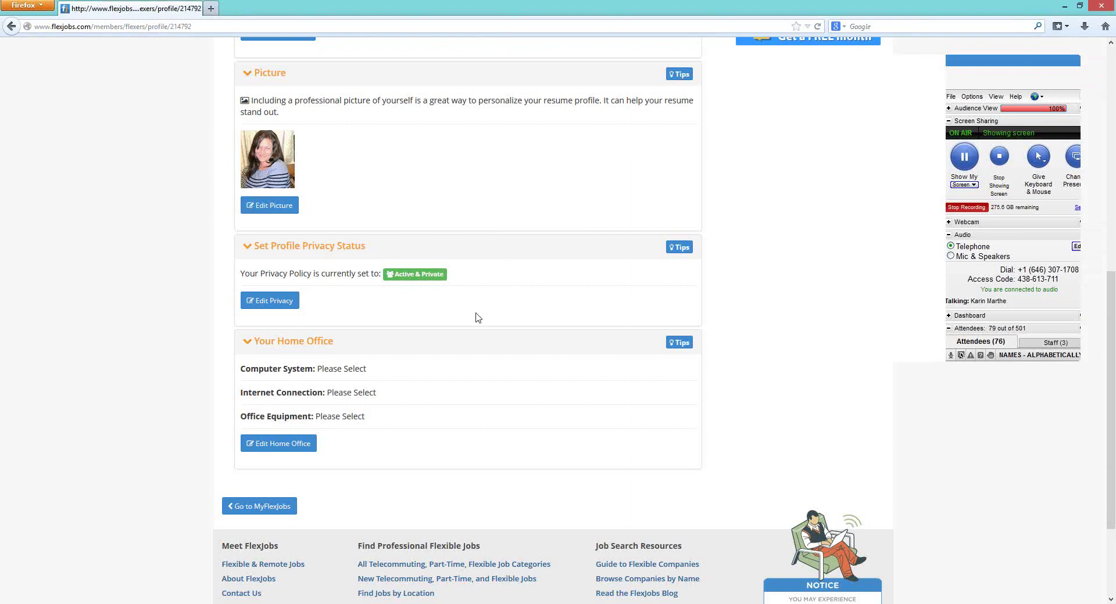
Fill in the home office details with computer system PC, internet connection Cable and equipment "Paper Shredder, Fax Machine", and save them
{"action": "scroll", "coordinate": [476, 316], "scroll_direction": "down", "scroll_amount": 4}
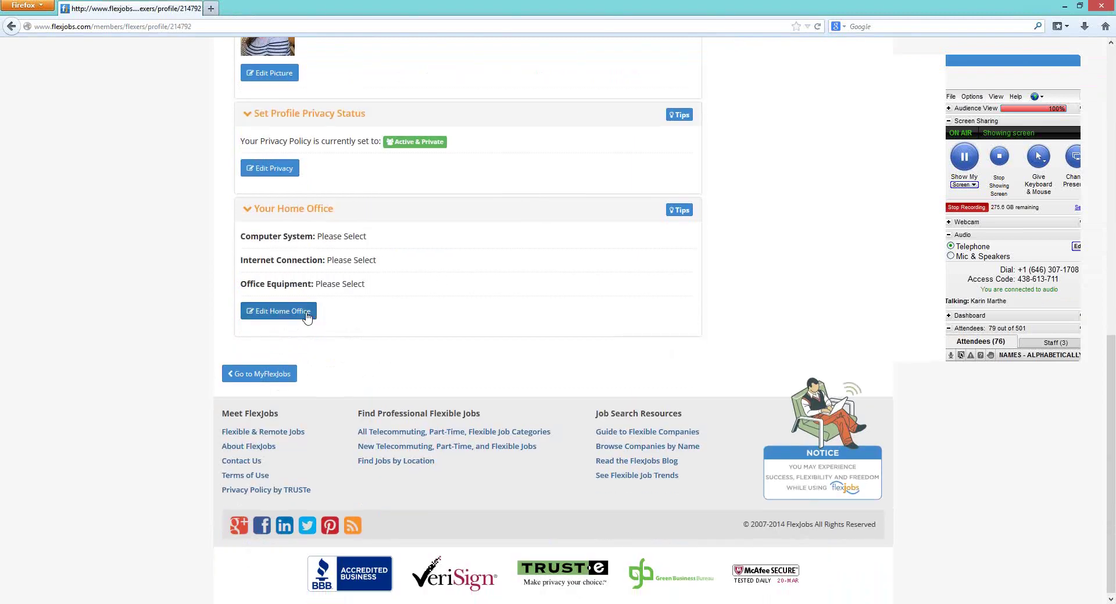
{"action": "left_click", "coordinate": [306, 316]}
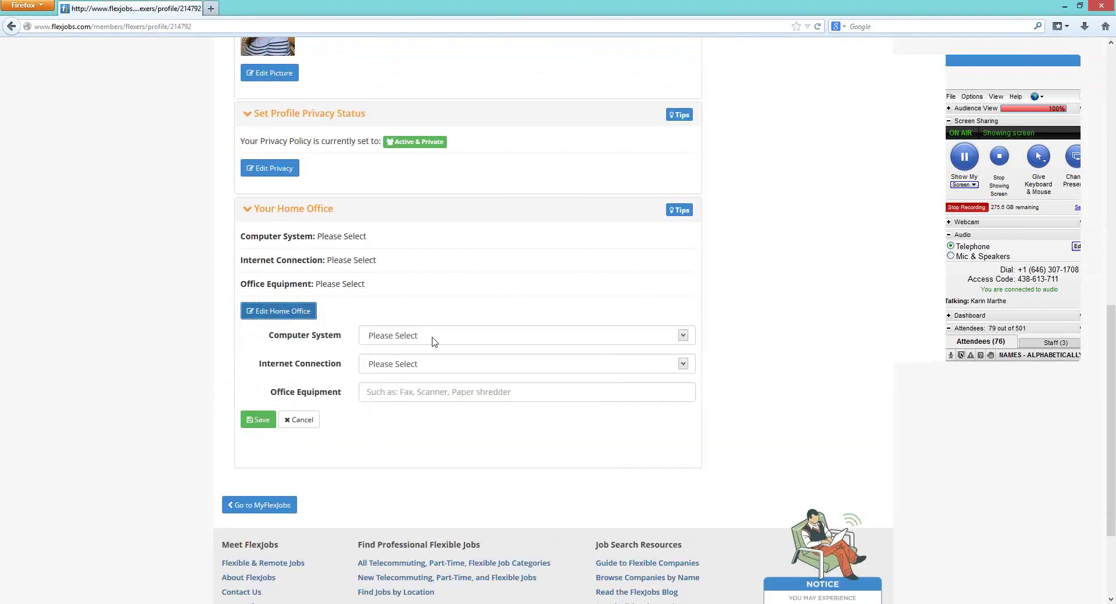
{"action": "left_click", "coordinate": [456, 340]}
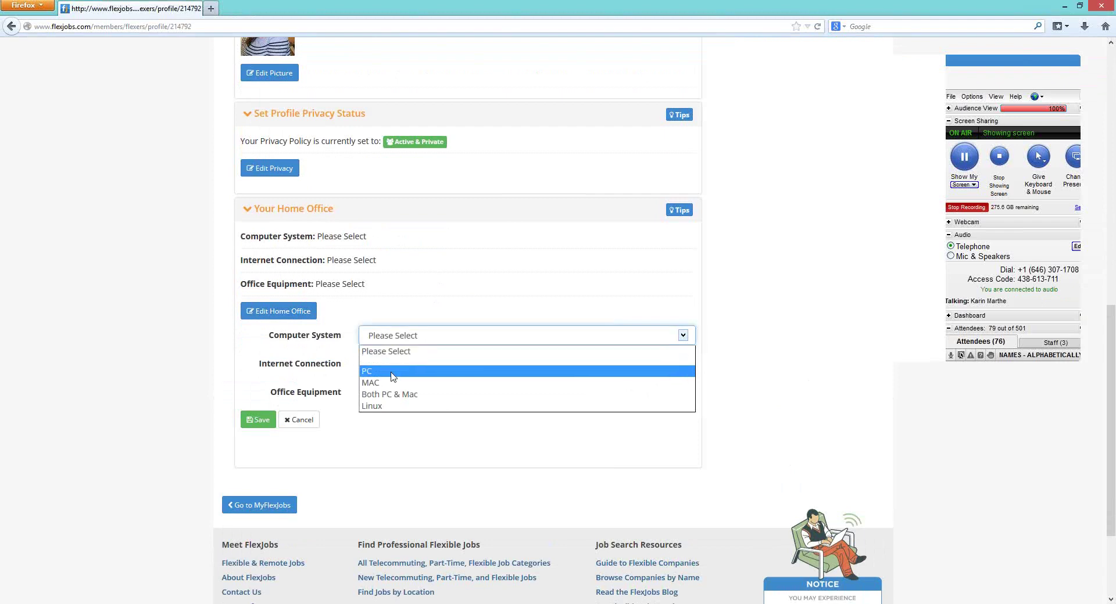
{"action": "left_click", "coordinate": [437, 373]}
{"action": "left_click", "coordinate": [491, 366]}
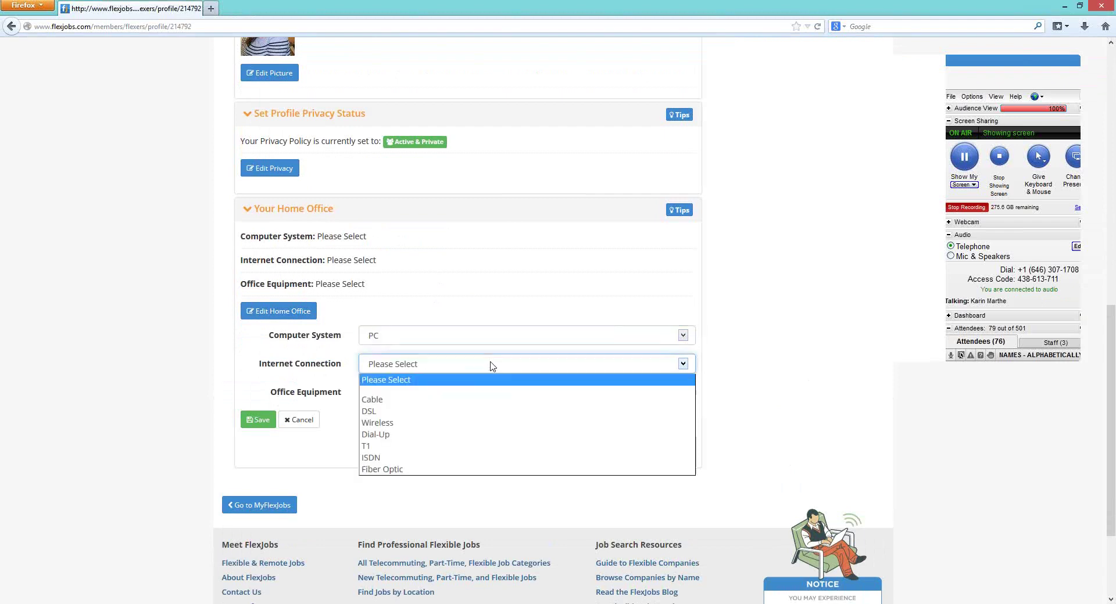
{"action": "left_click", "coordinate": [439, 400]}
{"action": "left_click", "coordinate": [456, 393]}
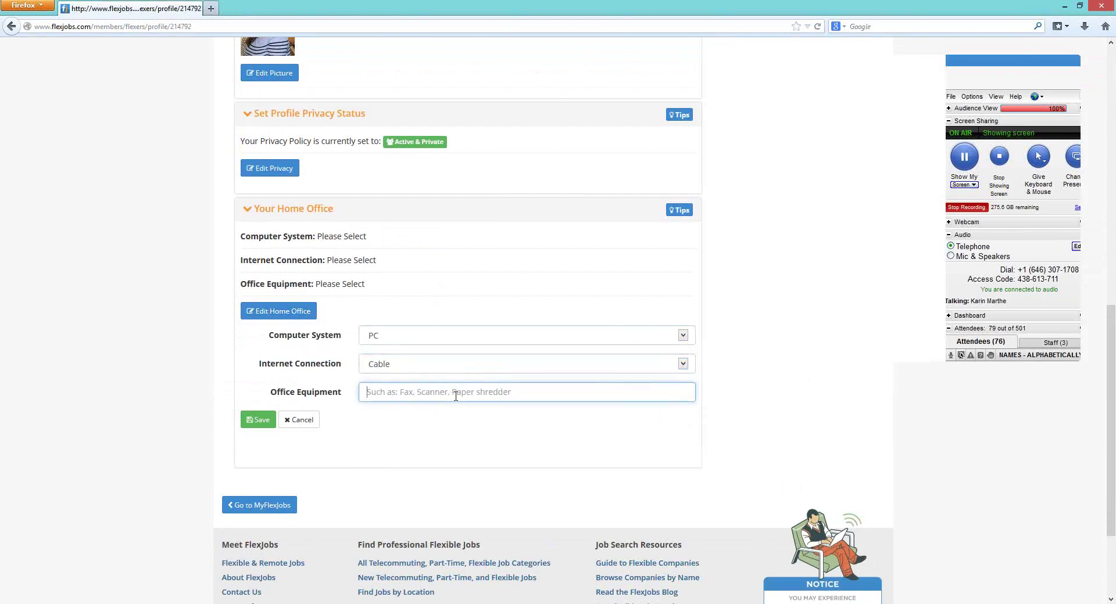
{"action": "type", "text": "Paper Shre"}
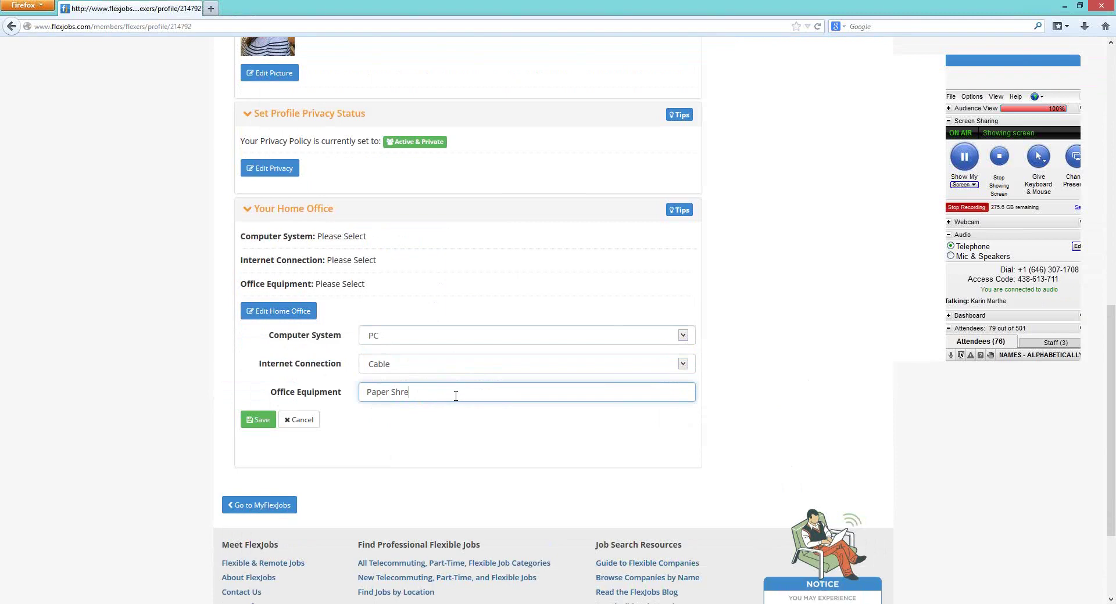
{"action": "type", "text": "dder, Fax Machine"}
{"action": "left_click", "coordinate": [256, 424]}
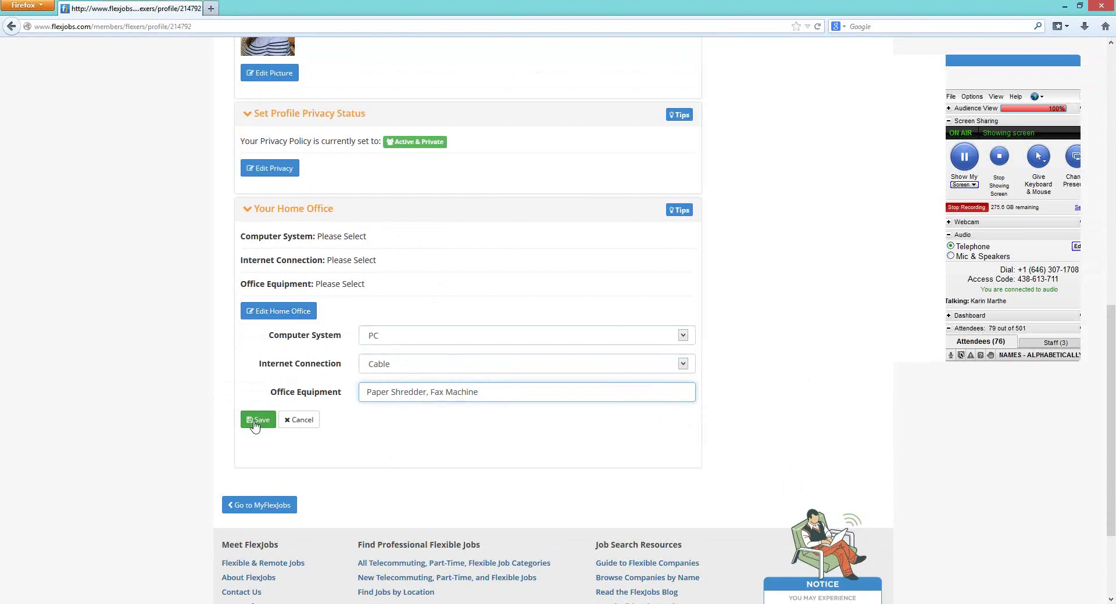
{"action": "left_click", "coordinate": [255, 425]}
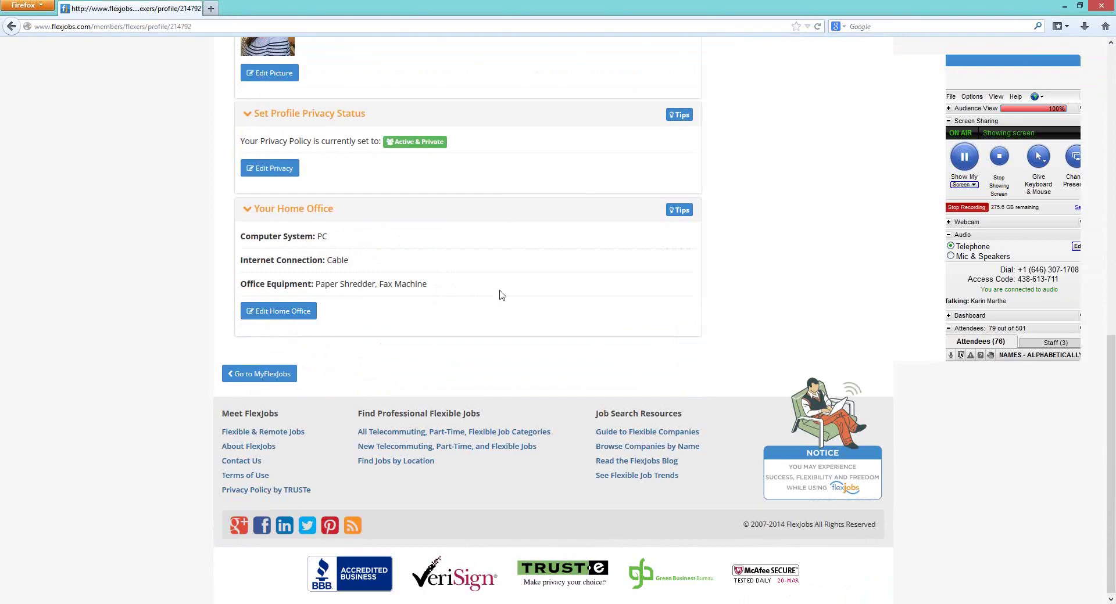
Go to the My Job Search section of the profile
{"action": "scroll", "coordinate": [502, 295], "scroll_direction": "up", "scroll_amount": 5}
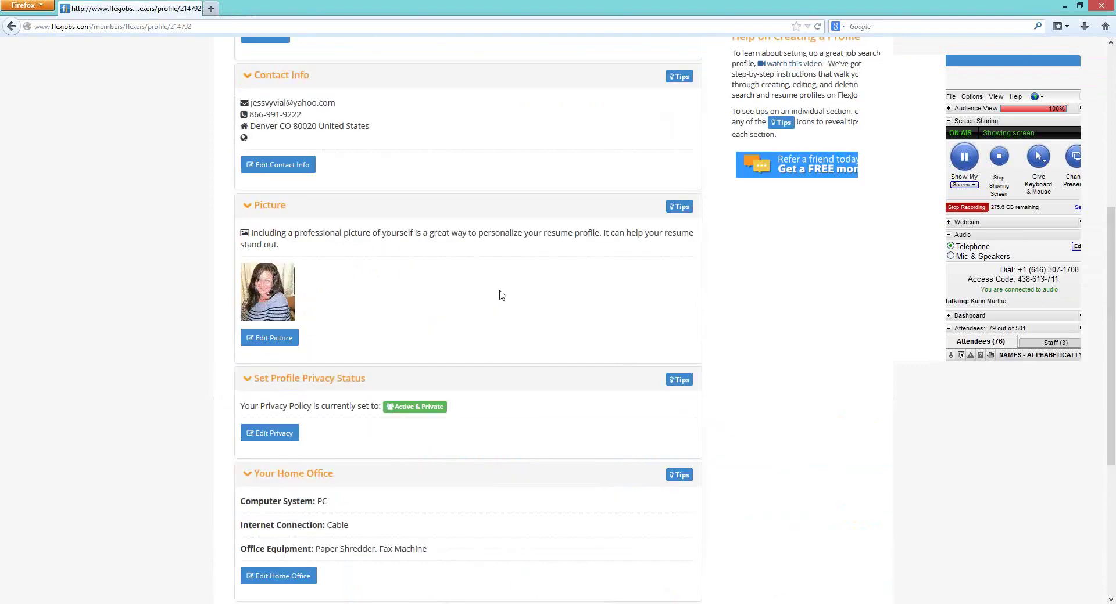
{"action": "scroll", "coordinate": [501, 295], "scroll_direction": "up", "scroll_amount": 6}
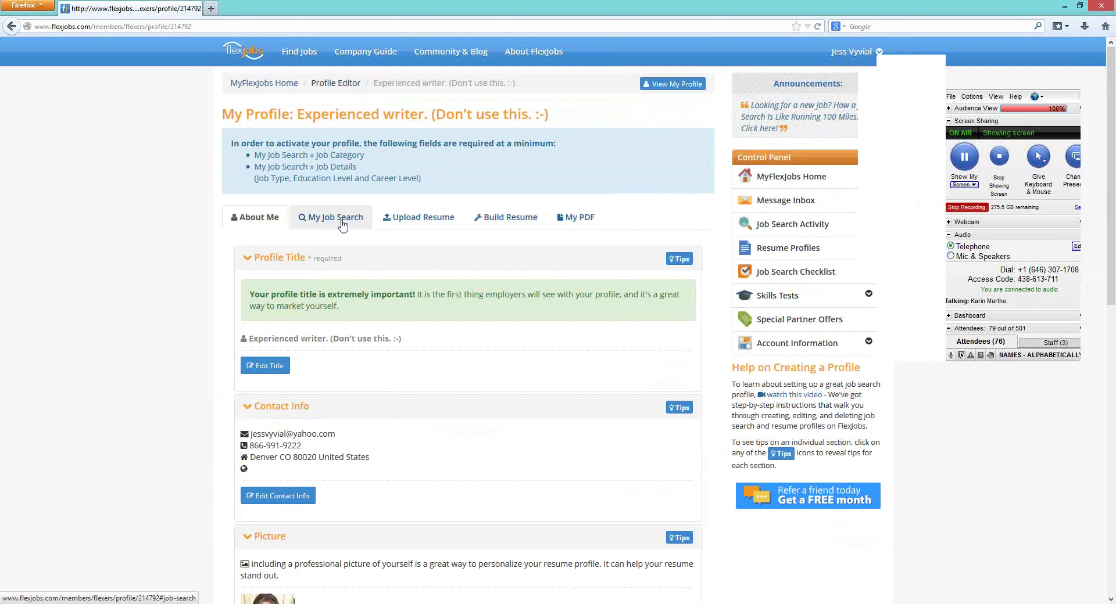
{"action": "left_click", "coordinate": [342, 226]}
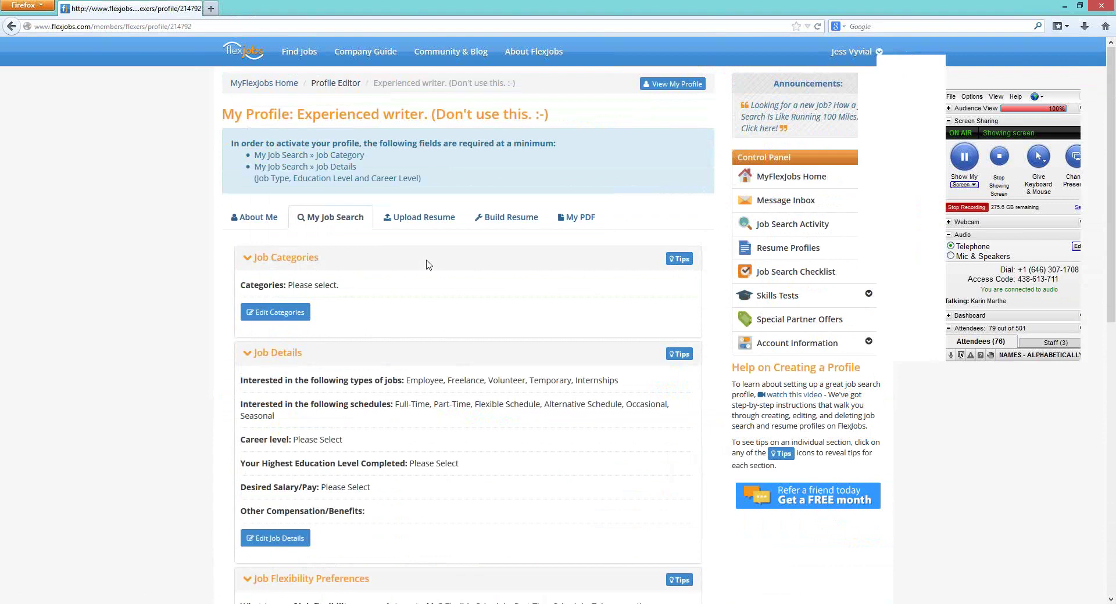
Open the job categories for editing and select Entertainment & Media, Video and Film
{"action": "left_click", "coordinate": [295, 313]}
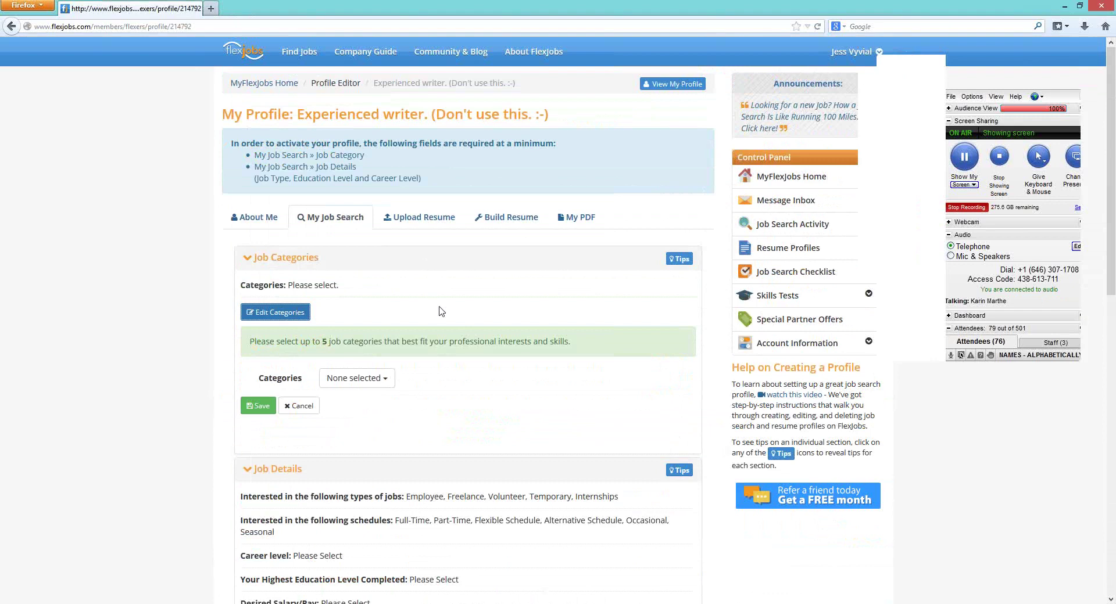
{"action": "scroll", "coordinate": [439, 311], "scroll_direction": "down", "scroll_amount": 2}
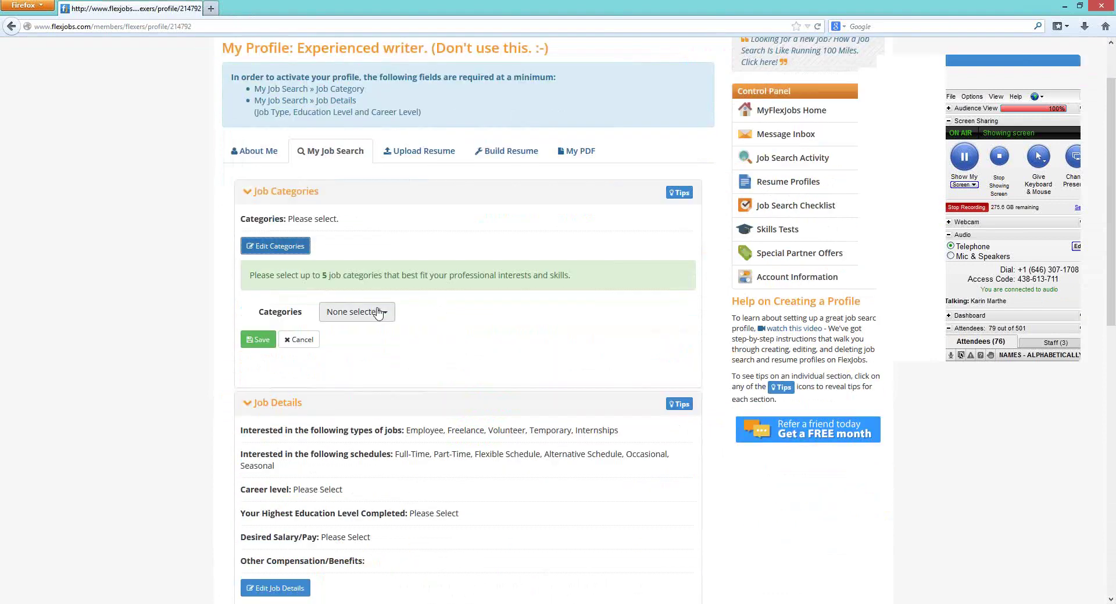
{"action": "left_click", "coordinate": [378, 314]}
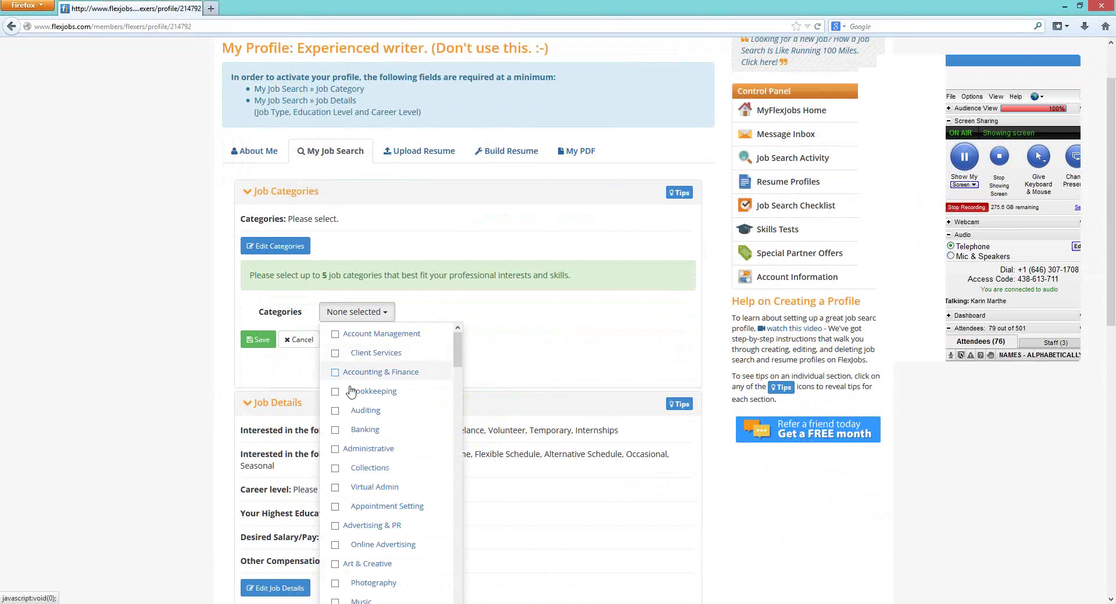
{"action": "scroll", "coordinate": [352, 394], "scroll_direction": "down", "scroll_amount": 3}
{"action": "scroll", "coordinate": [359, 416], "scroll_direction": "down", "scroll_amount": 3}
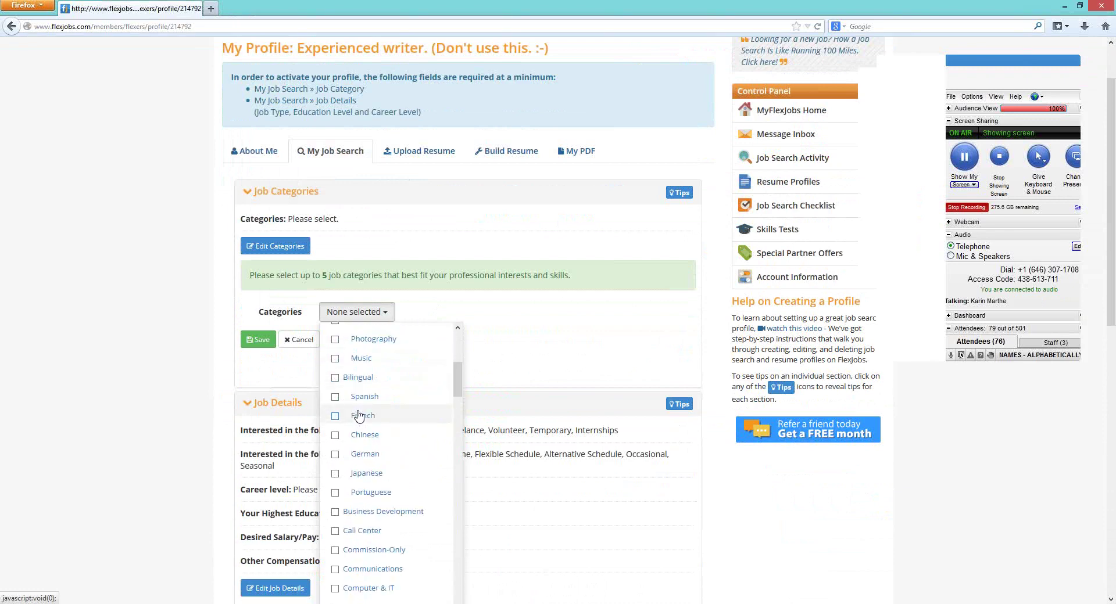
{"action": "scroll", "coordinate": [359, 416], "scroll_direction": "down", "scroll_amount": 3}
{"action": "scroll", "coordinate": [359, 416], "scroll_direction": "down", "scroll_amount": 6}
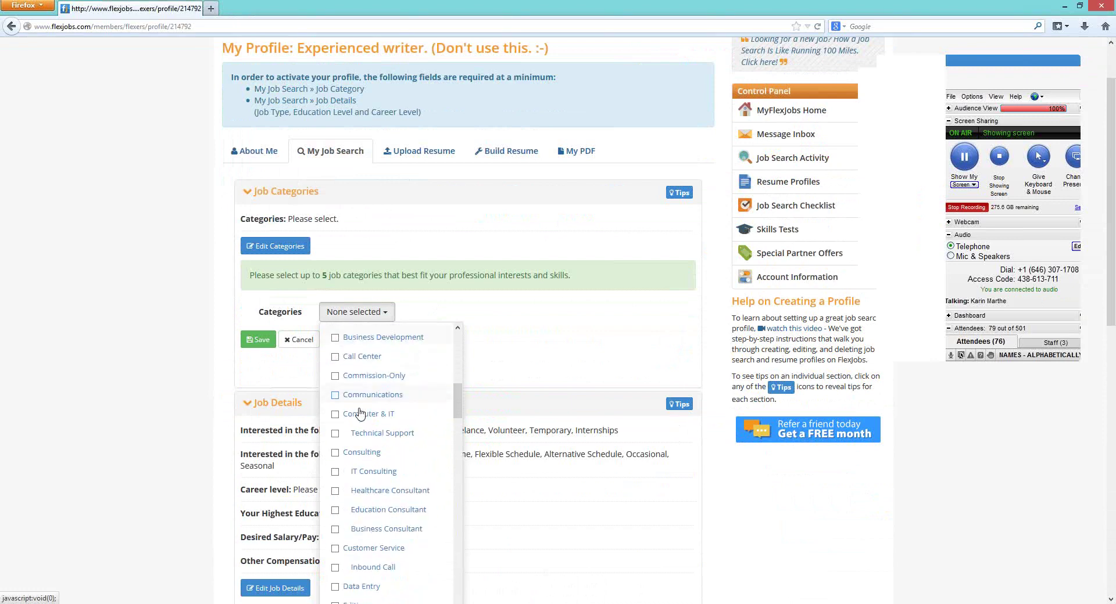
{"action": "scroll", "coordinate": [361, 413], "scroll_direction": "down", "scroll_amount": 4}
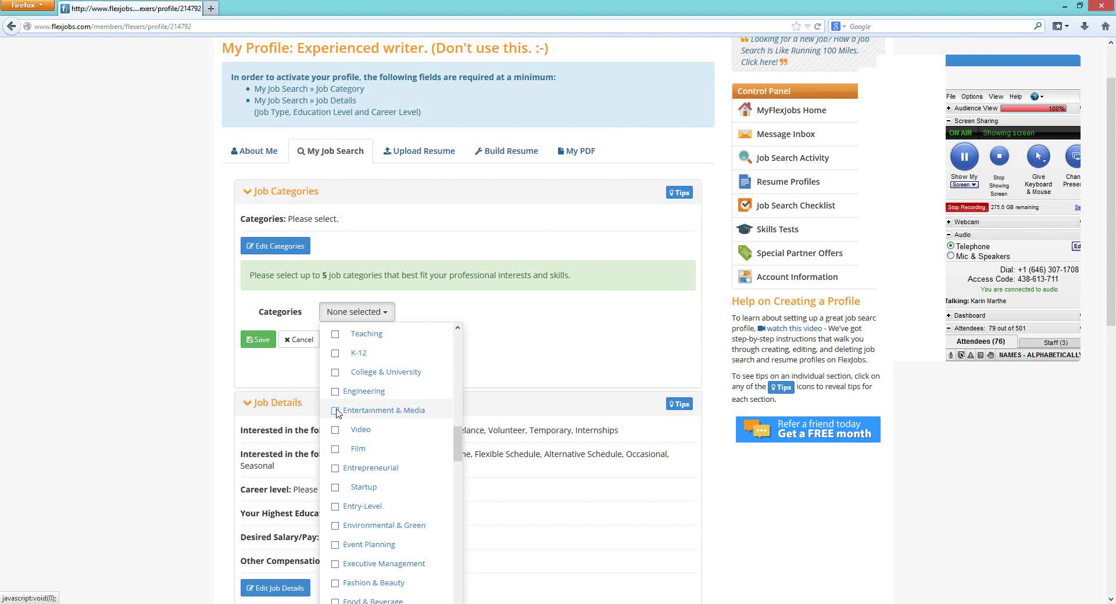
{"action": "left_click", "coordinate": [339, 411]}
{"action": "left_click", "coordinate": [335, 430]}
{"action": "left_click", "coordinate": [335, 449]}
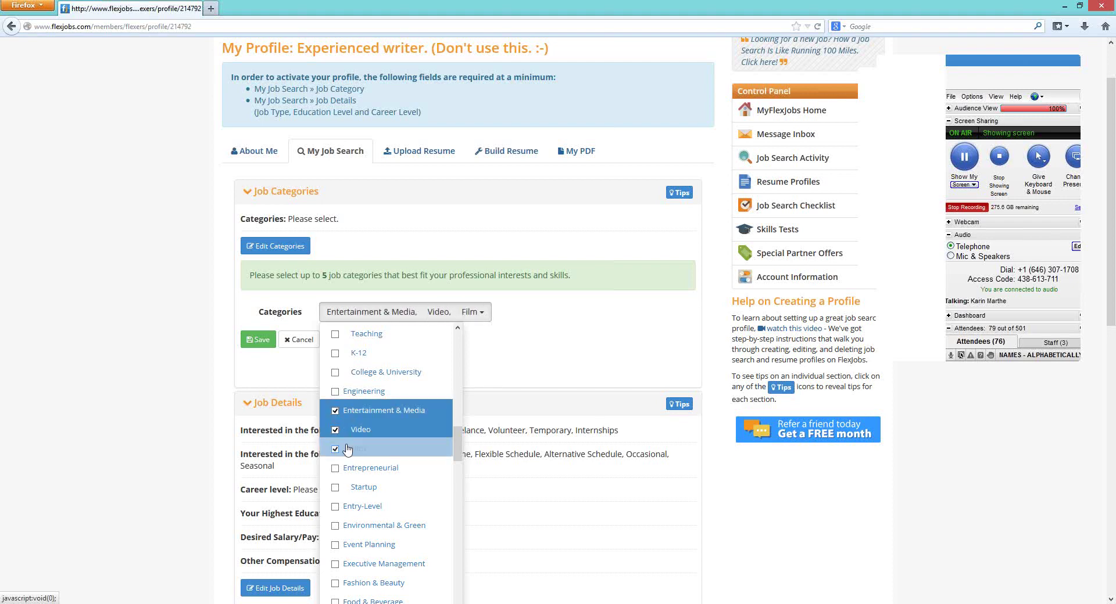
Add Photography and Music to the selected job categories and close the category list
{"action": "scroll", "coordinate": [360, 445], "scroll_direction": "down", "scroll_amount": 3}
{"action": "scroll", "coordinate": [365, 443], "scroll_direction": "down", "scroll_amount": 3}
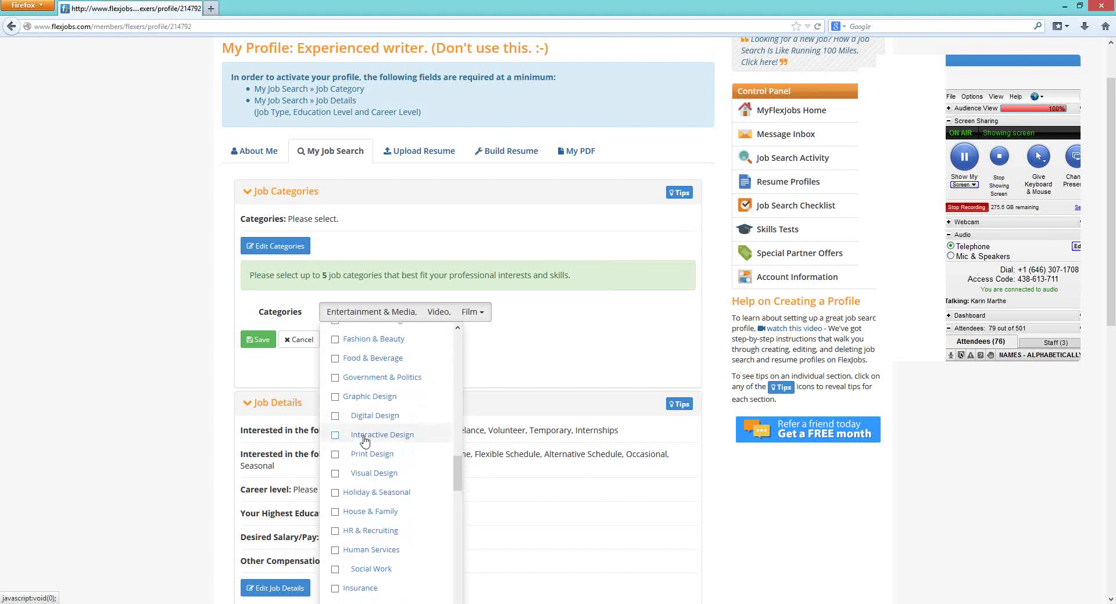
{"action": "scroll", "coordinate": [365, 443], "scroll_direction": "down", "scroll_amount": 3}
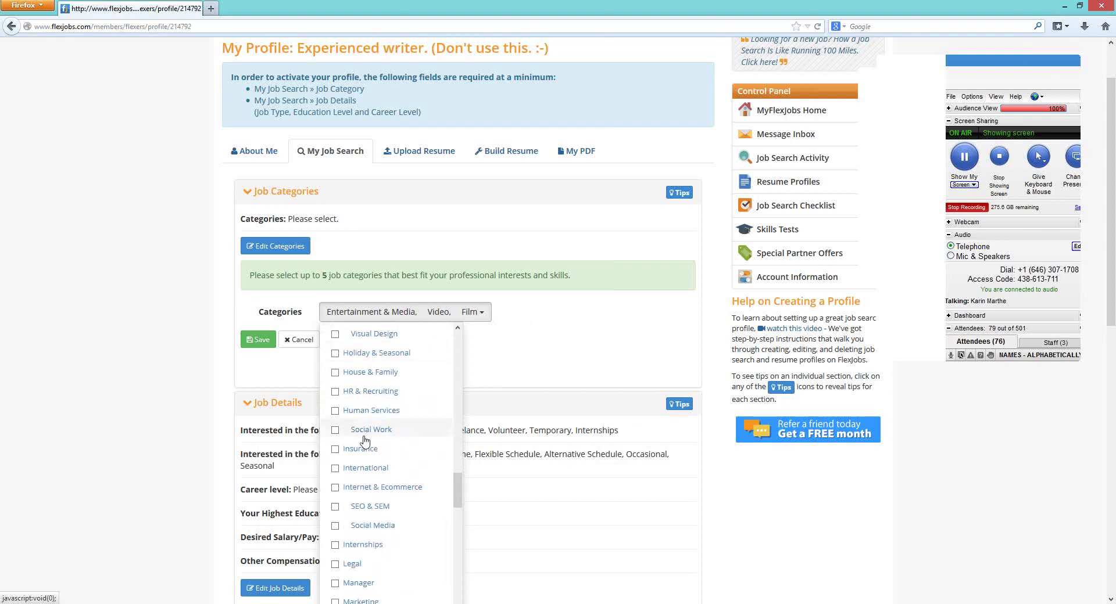
{"action": "scroll", "coordinate": [365, 441], "scroll_direction": "down", "scroll_amount": 1}
{"action": "scroll", "coordinate": [365, 440], "scroll_direction": "up", "scroll_amount": 15}
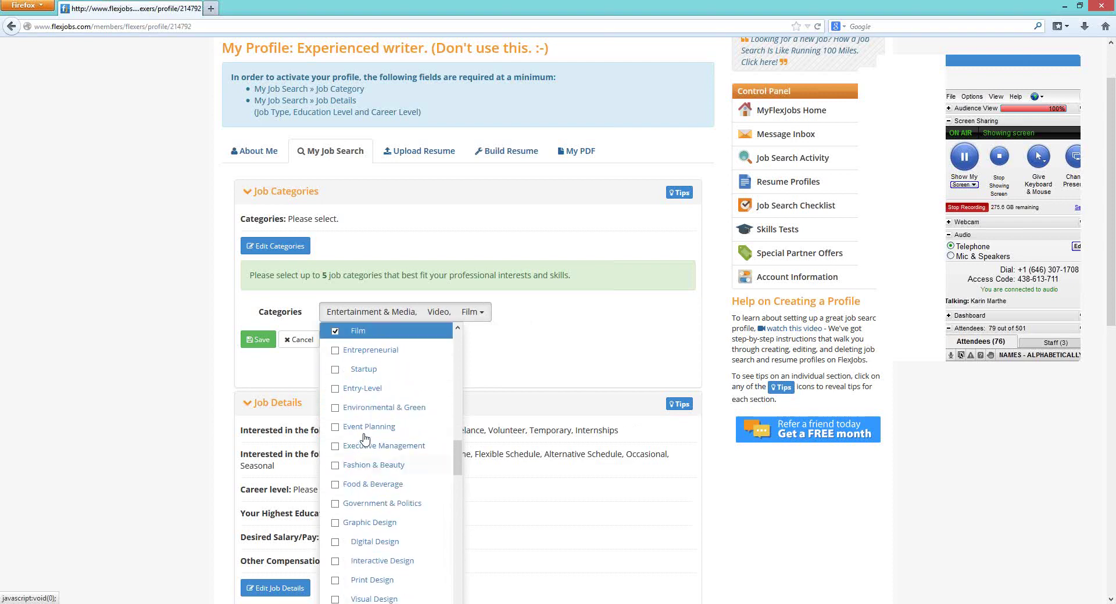
{"action": "scroll", "coordinate": [365, 440], "scroll_direction": "up", "scroll_amount": 5}
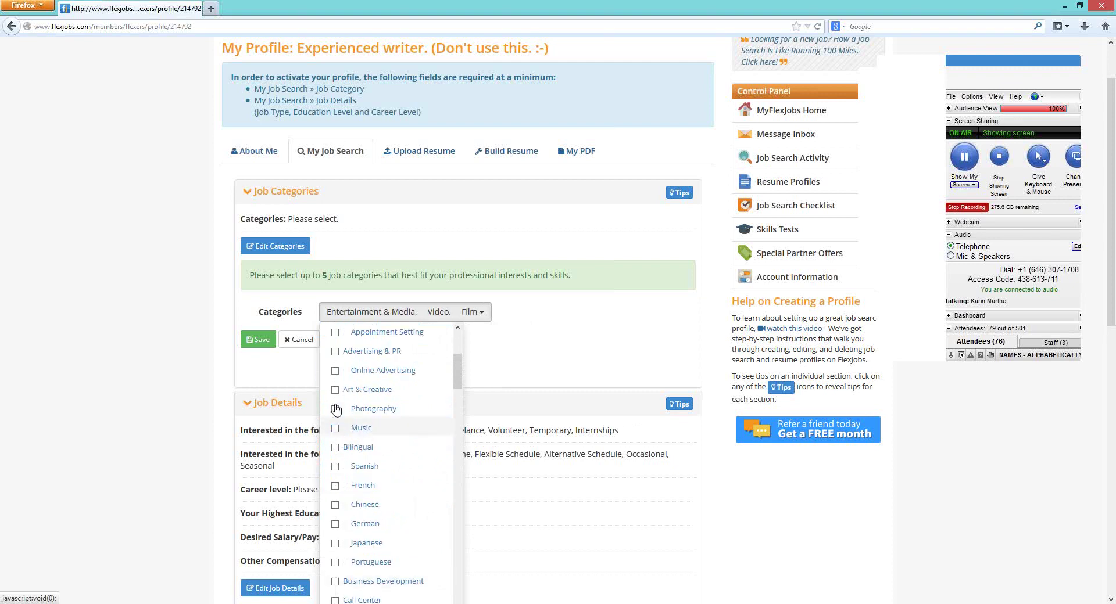
{"action": "left_click", "coordinate": [335, 410]}
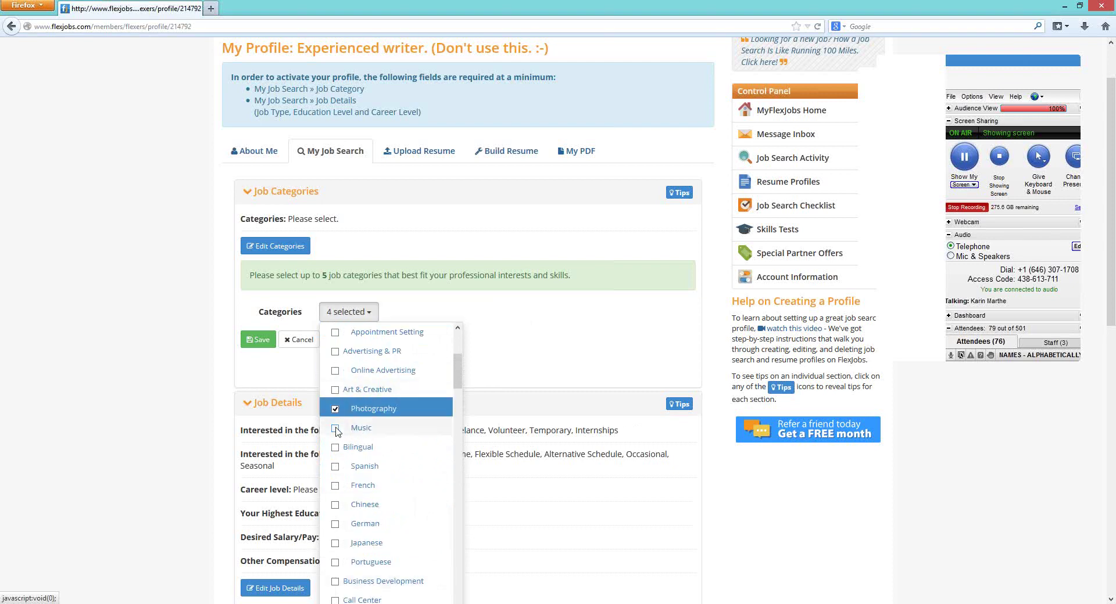
{"action": "left_click", "coordinate": [335, 429]}
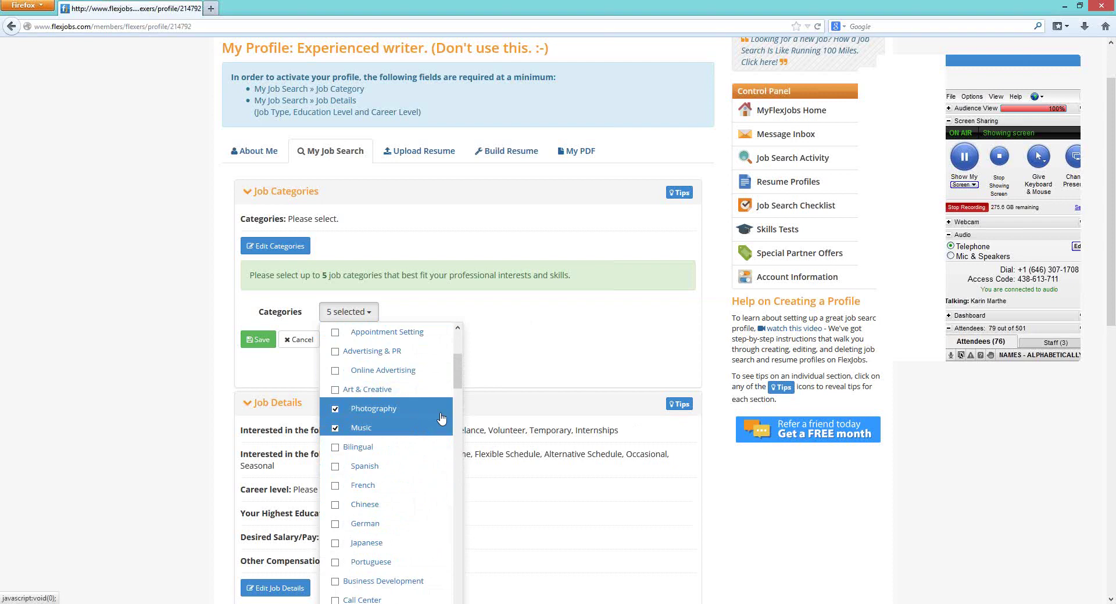
{"action": "left_click", "coordinate": [514, 357]}
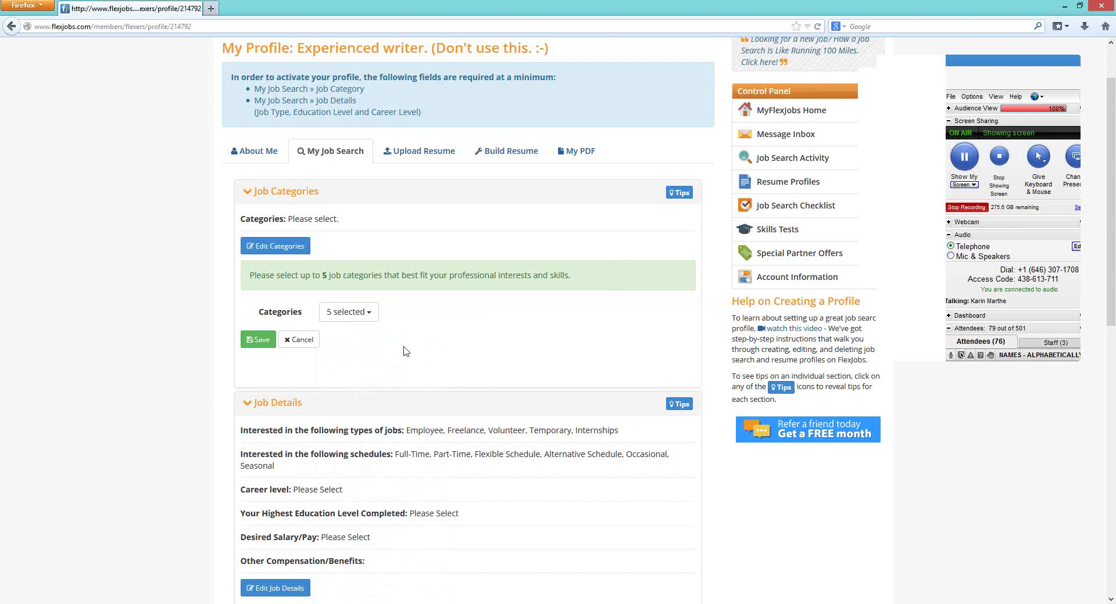
Save the selected job categories, and edit the job details to keep only Employee and Freelance as job types
{"action": "left_click", "coordinate": [262, 345]}
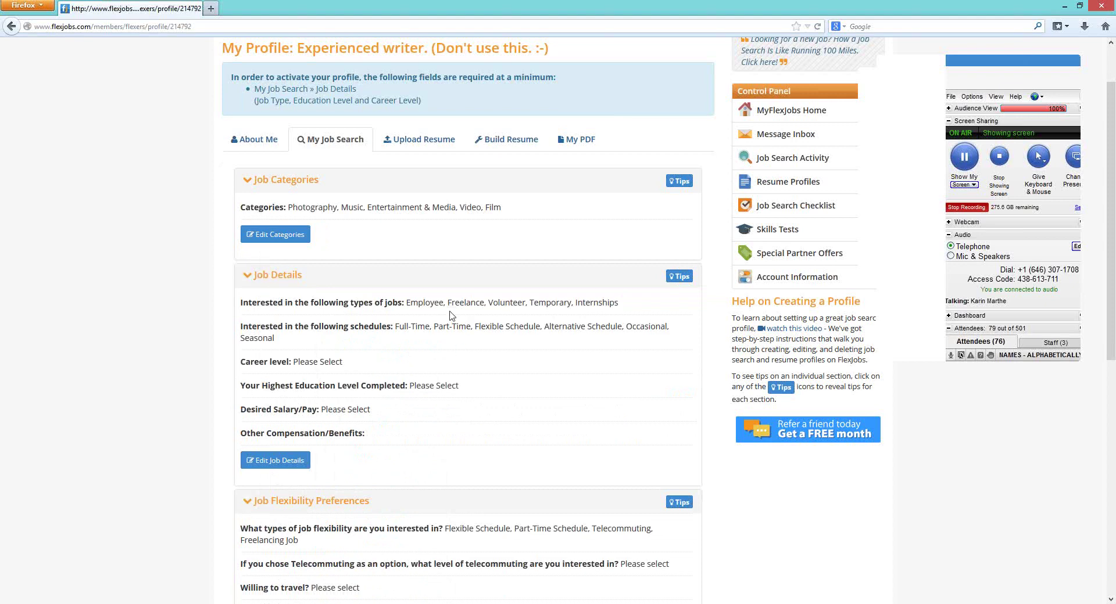
{"action": "left_click", "coordinate": [294, 461]}
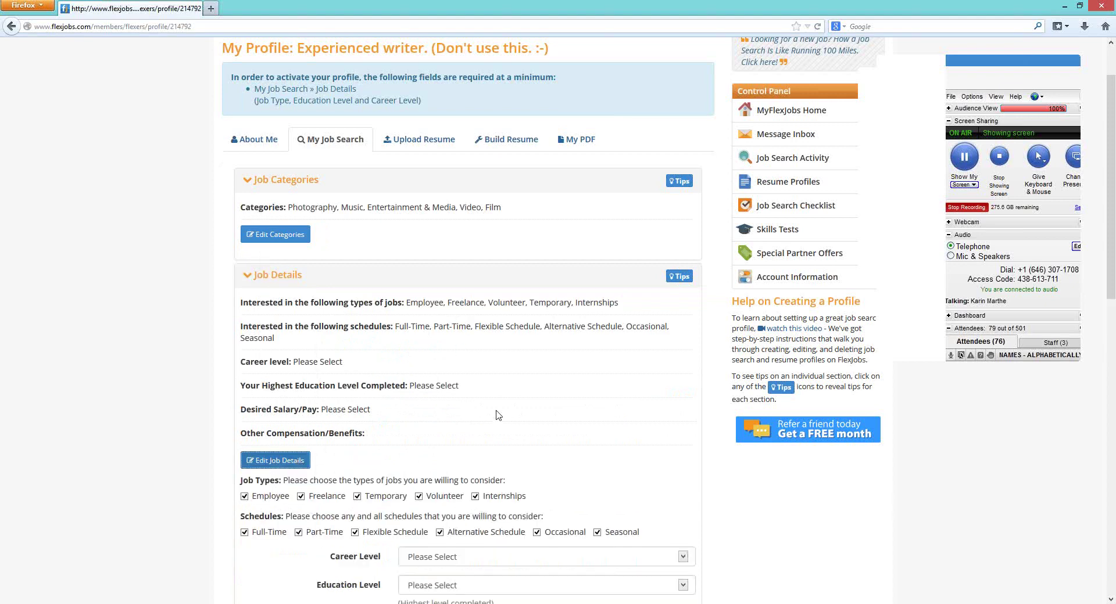
{"action": "scroll", "coordinate": [498, 409], "scroll_direction": "down", "scroll_amount": 3}
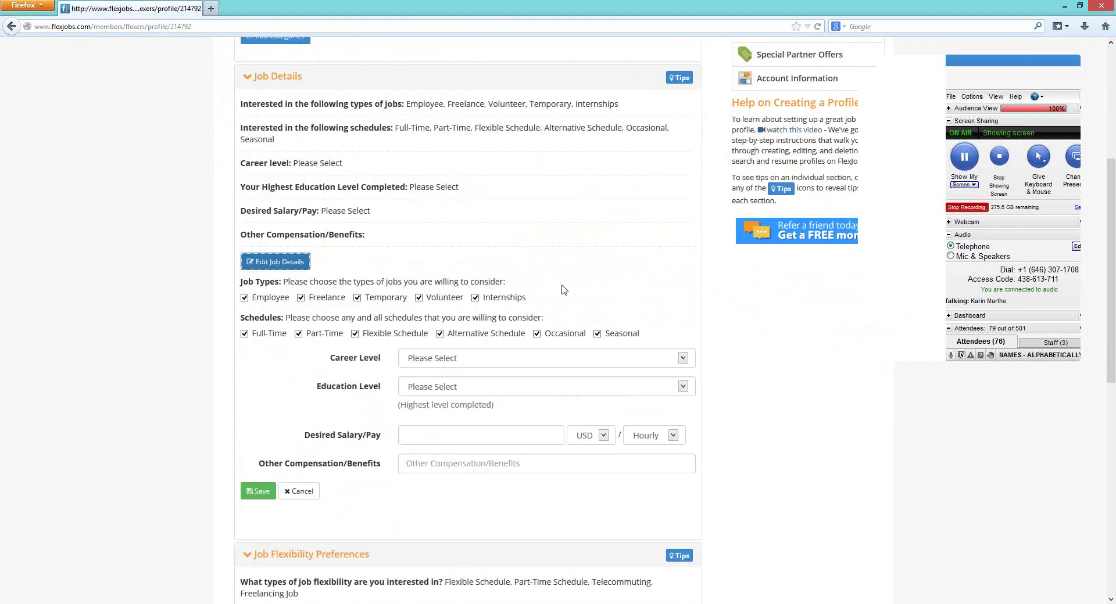
{"action": "left_click", "coordinate": [419, 298]}
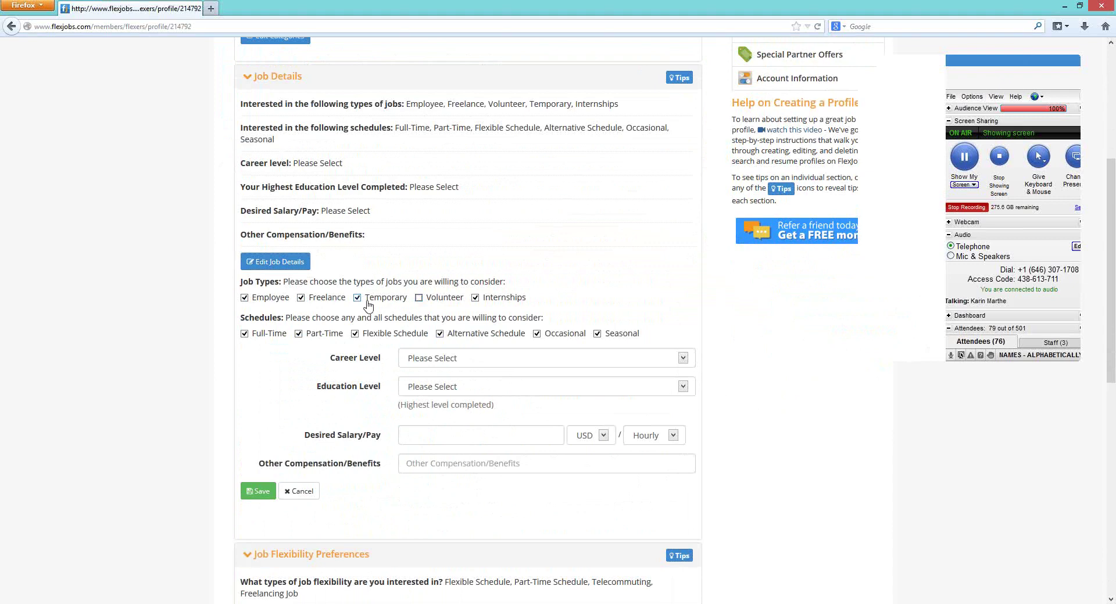
{"action": "left_click", "coordinate": [357, 298]}
{"action": "left_click", "coordinate": [476, 298]}
Limit the job schedules to Part-Time and Alternative Schedule by excluding Occasional, Seasonal, Flexible Schedule and Full-Time
{"action": "left_click", "coordinate": [535, 336]}
{"action": "left_click", "coordinate": [597, 335]}
{"action": "left_click", "coordinate": [355, 334]}
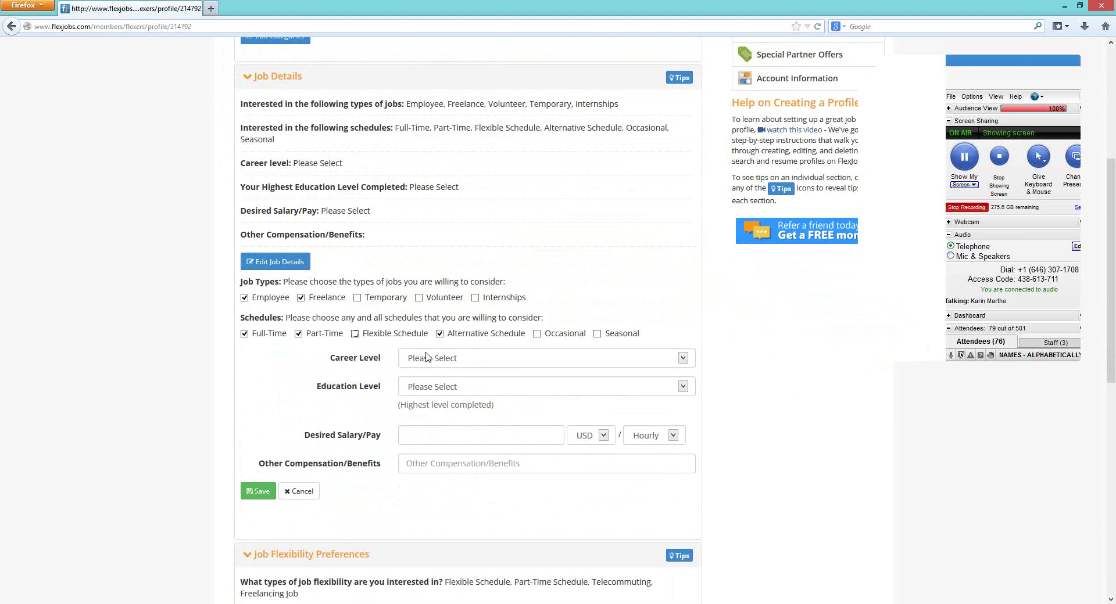
{"action": "left_click", "coordinate": [245, 335]}
Set the career level to Experienced (non-Manager) and the education level to Master's Degree
{"action": "left_click", "coordinate": [506, 363]}
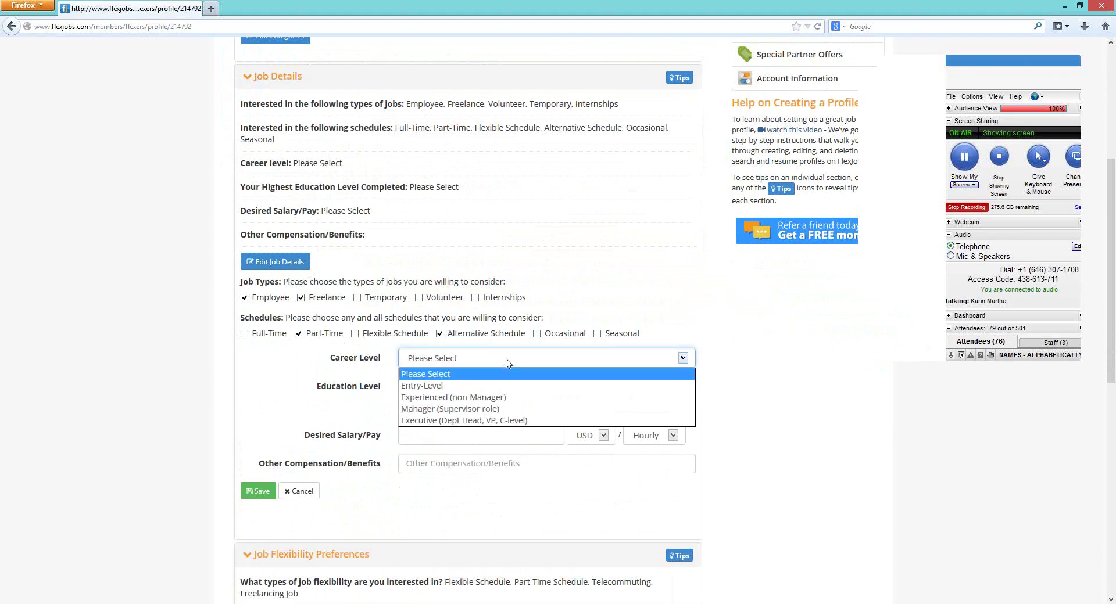
{"action": "left_click", "coordinate": [476, 398]}
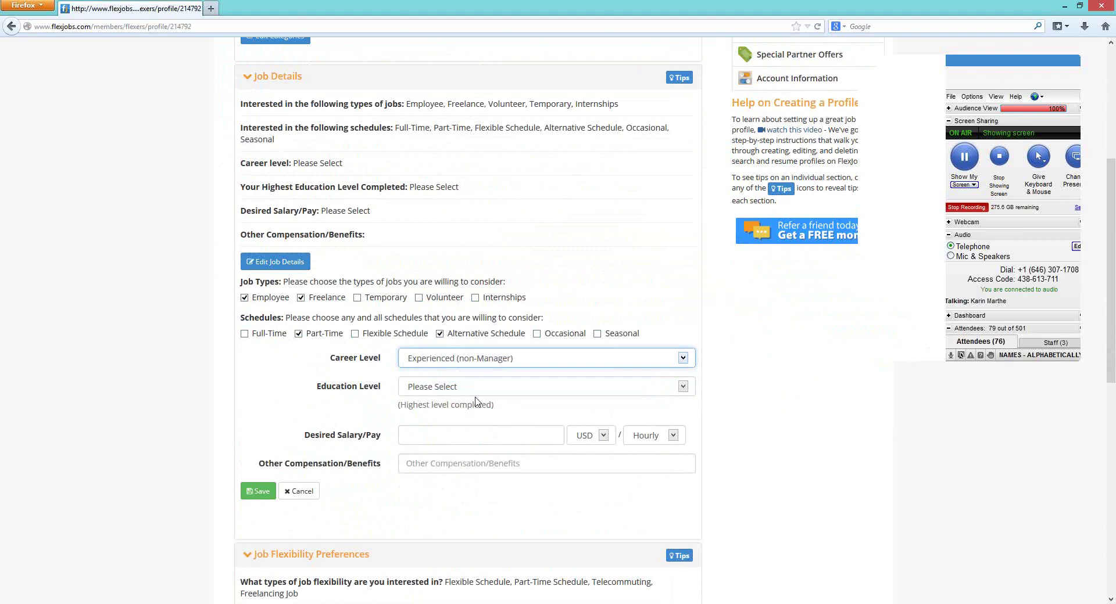
{"action": "left_click", "coordinate": [514, 393]}
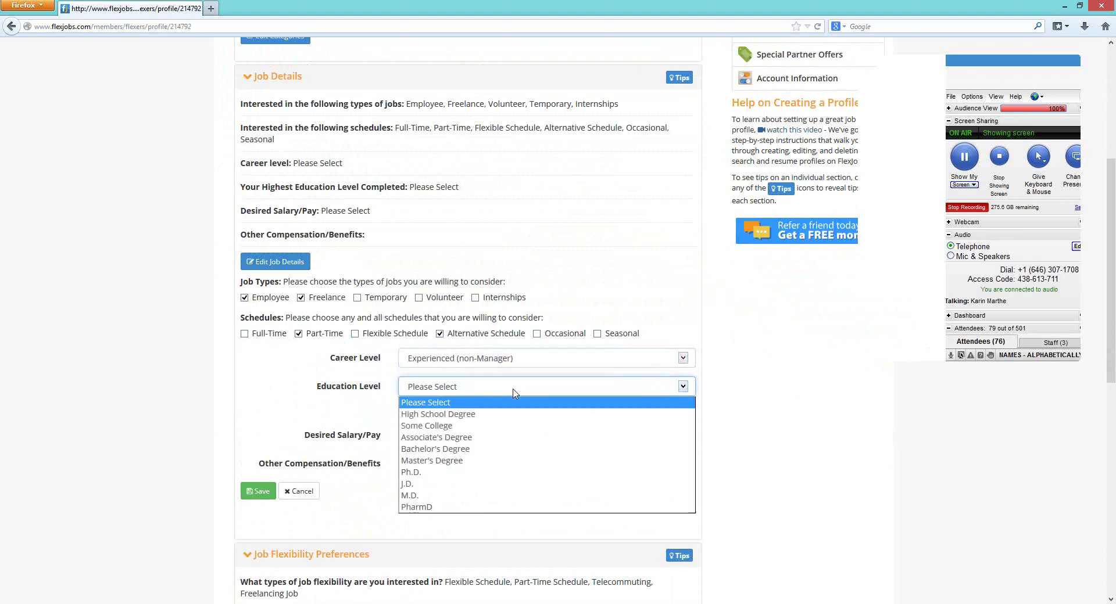
{"action": "left_click", "coordinate": [546, 457]}
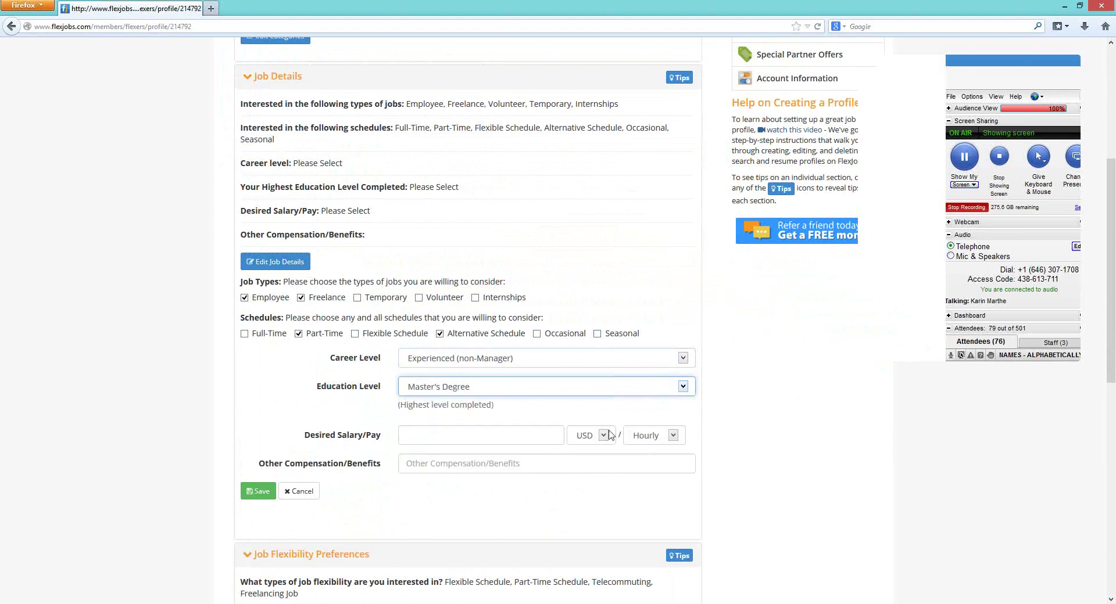
{"action": "left_click", "coordinate": [290, 377]}
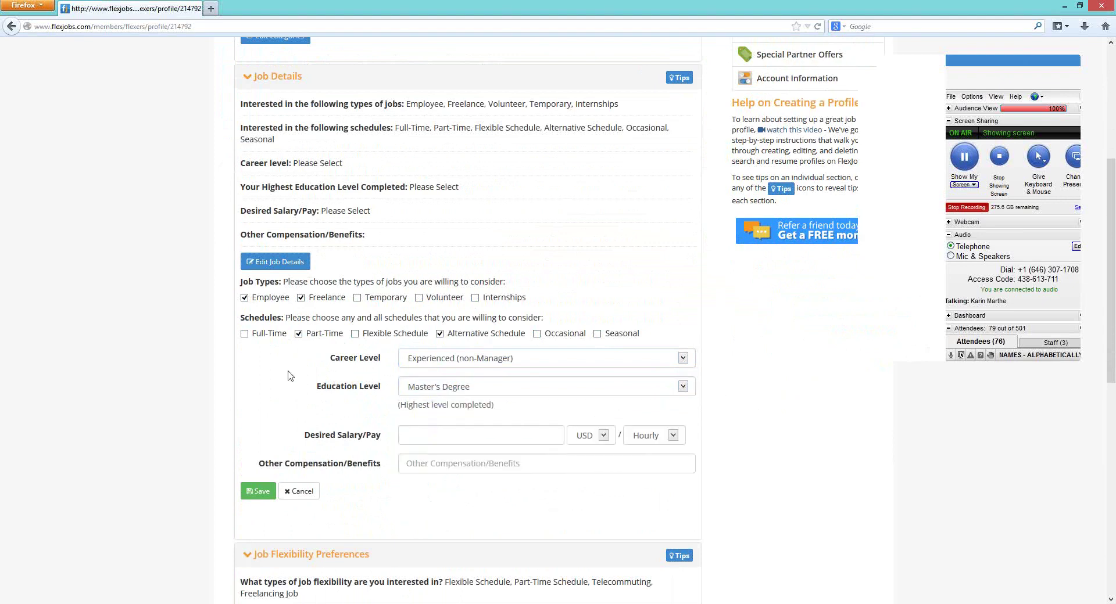
{"action": "scroll", "coordinate": [289, 375], "scroll_direction": "down", "scroll_amount": 2}
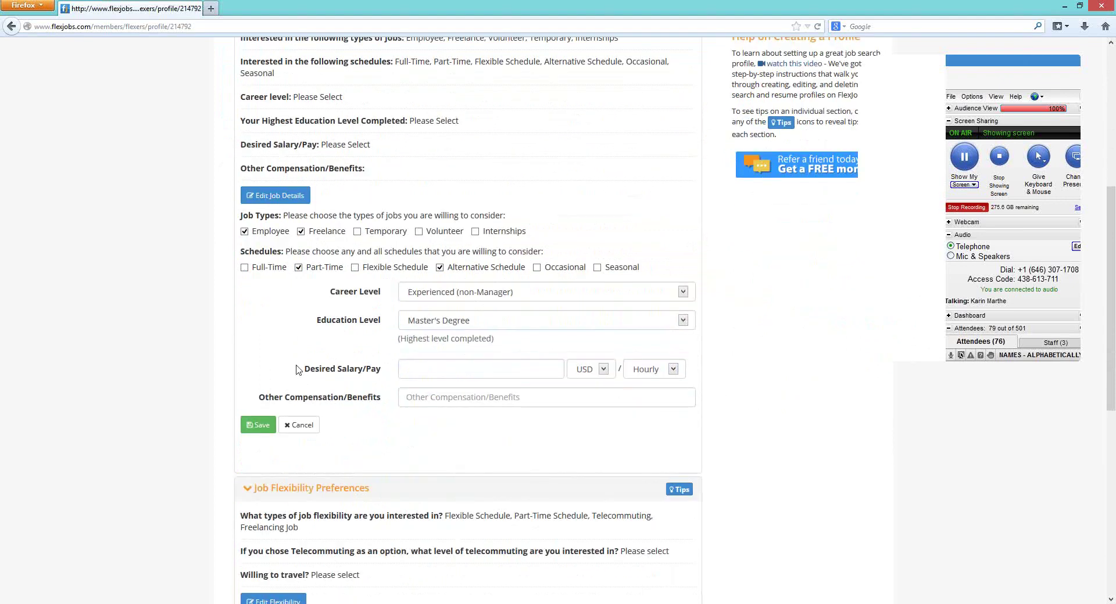
{"action": "left_click", "coordinate": [459, 368]}
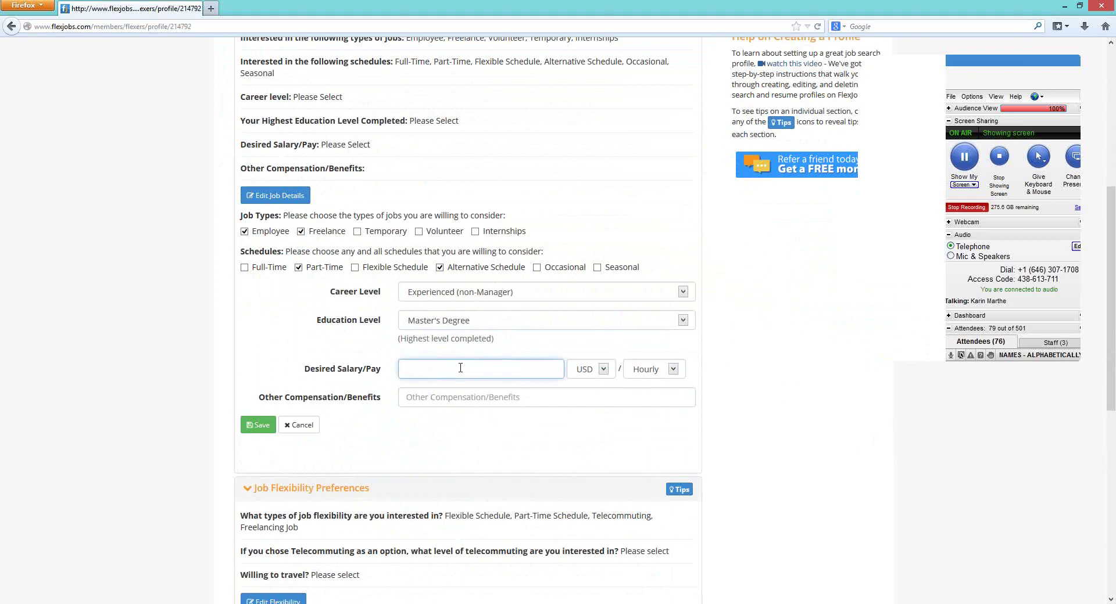
{"action": "type", "text": "600.00"}
{"action": "key", "text": "BackSpace"}
{"action": "key", "text": "BackSpace"}
{"action": "key", "text": "BackSpace"}
{"action": "key", "text": "BackSpace"}
{"action": "key", "text": "BackSpace"}
{"action": "key", "text": "BackSpace"}
Enter "Ice Cream" as other compensation/benefits and save the job details
{"action": "left_click", "coordinate": [453, 402]}
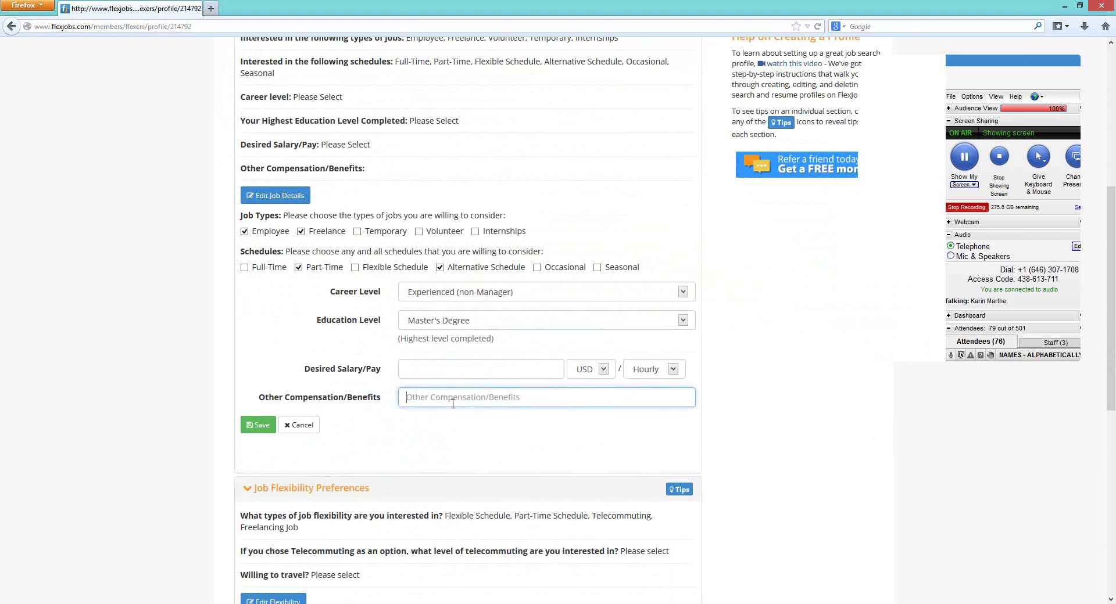
{"action": "type", "text": "Ice Cream"}
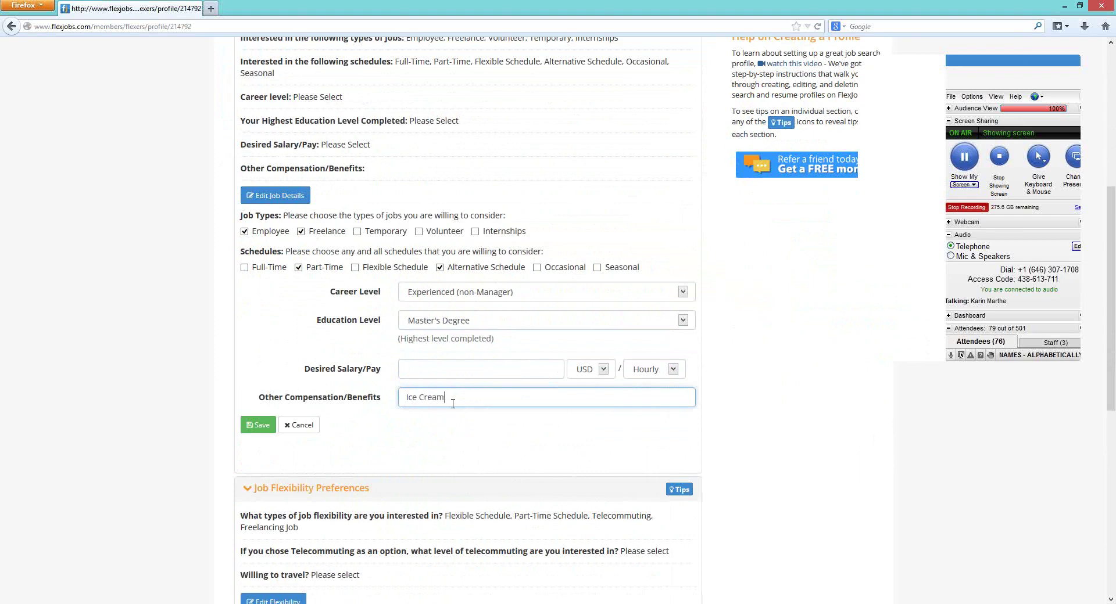
{"action": "left_click", "coordinate": [258, 427]}
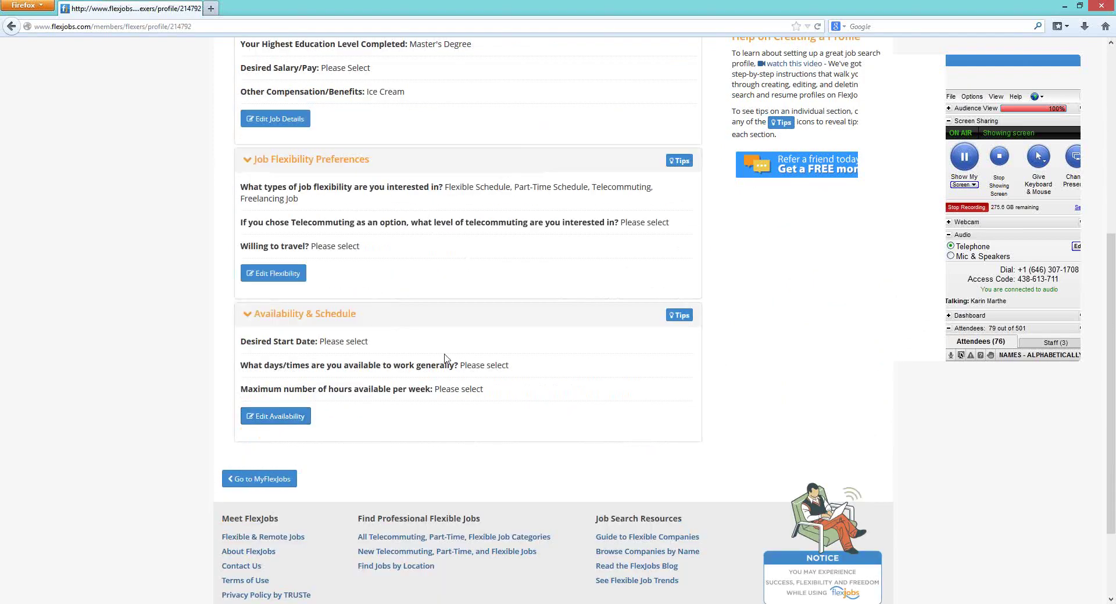
Edit the job flexibility preferences so that Telecommuting is the only selected type of flexibility
{"action": "scroll", "coordinate": [445, 358], "scroll_direction": "up", "scroll_amount": 3}
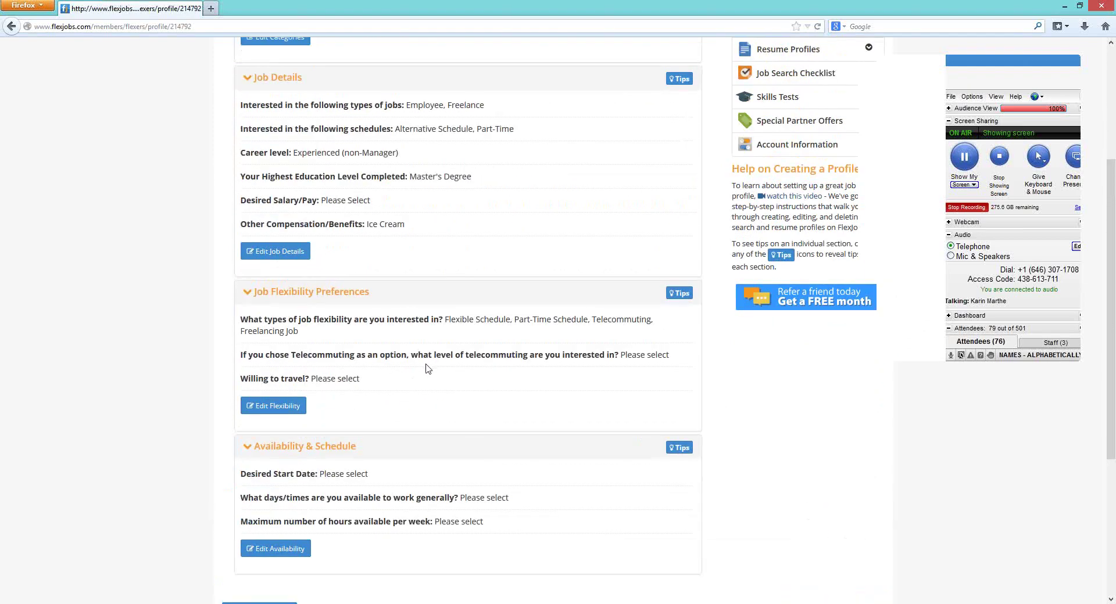
{"action": "left_click", "coordinate": [277, 406]}
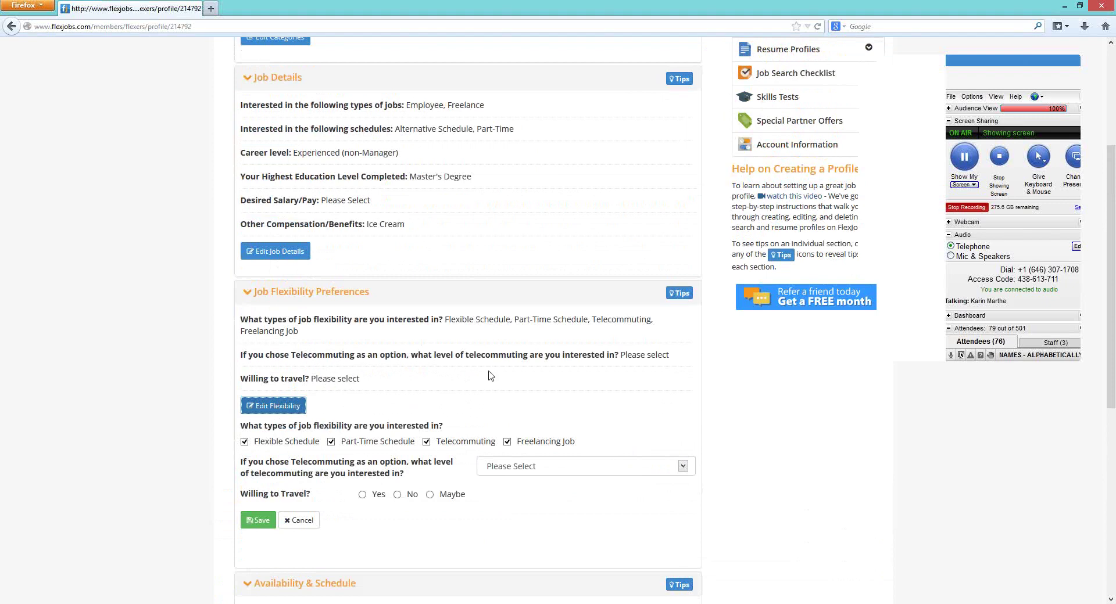
{"action": "scroll", "coordinate": [463, 355], "scroll_direction": "down", "scroll_amount": 3}
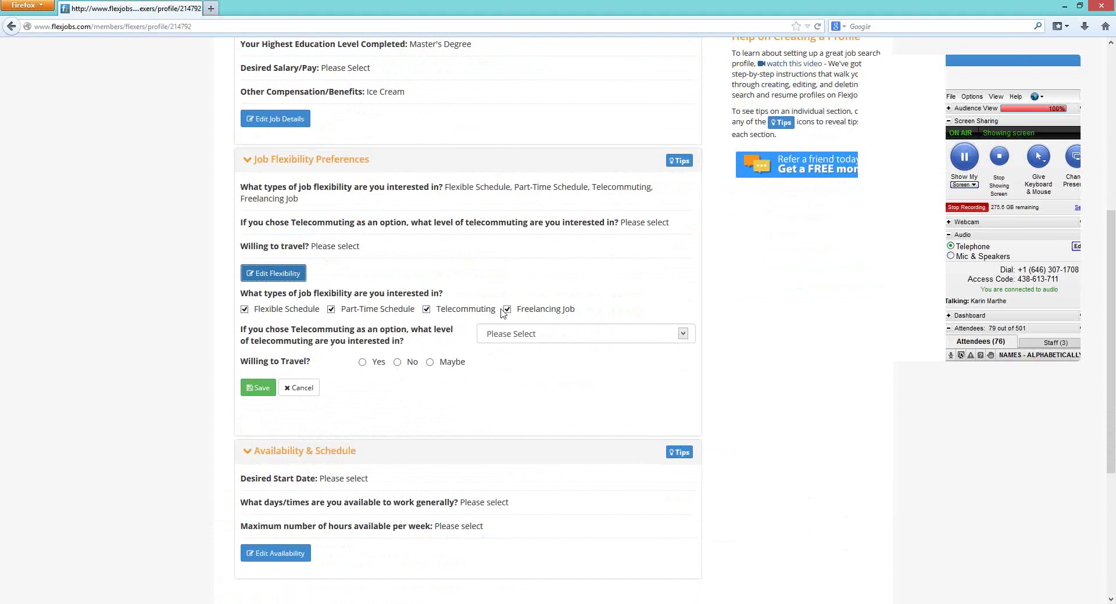
{"action": "left_click", "coordinate": [244, 311]}
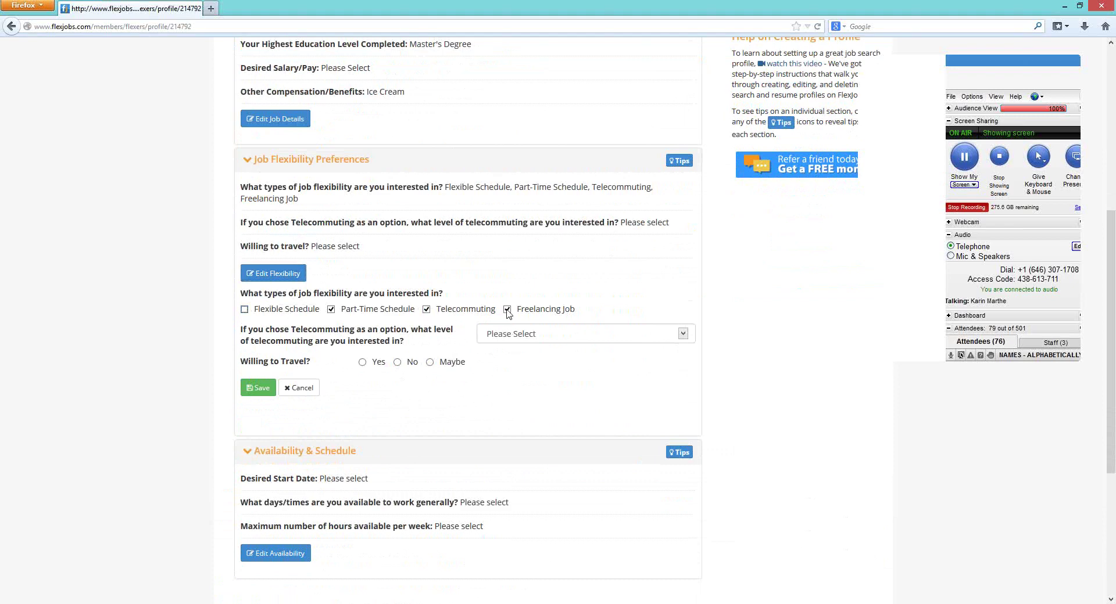
{"action": "left_click", "coordinate": [507, 310]}
{"action": "left_click", "coordinate": [332, 310]}
Set the telecommuting level to All Telecommuting and willingness to travel to Yes, and save the flexibility preferences
{"action": "left_click", "coordinate": [613, 341]}
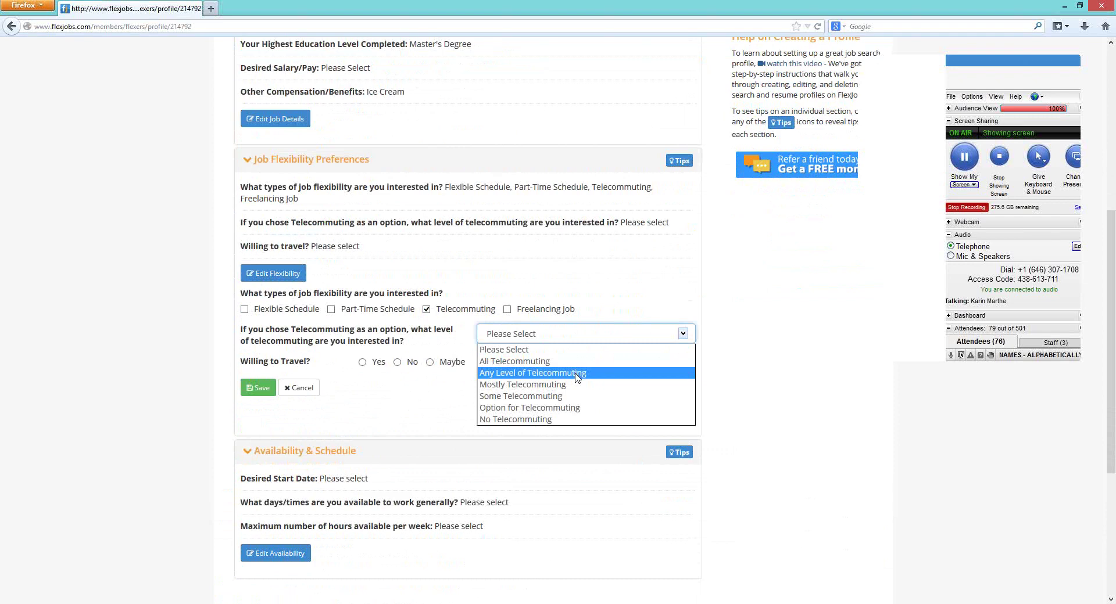
{"action": "key", "text": "Up"}
{"action": "key", "text": "Return"}
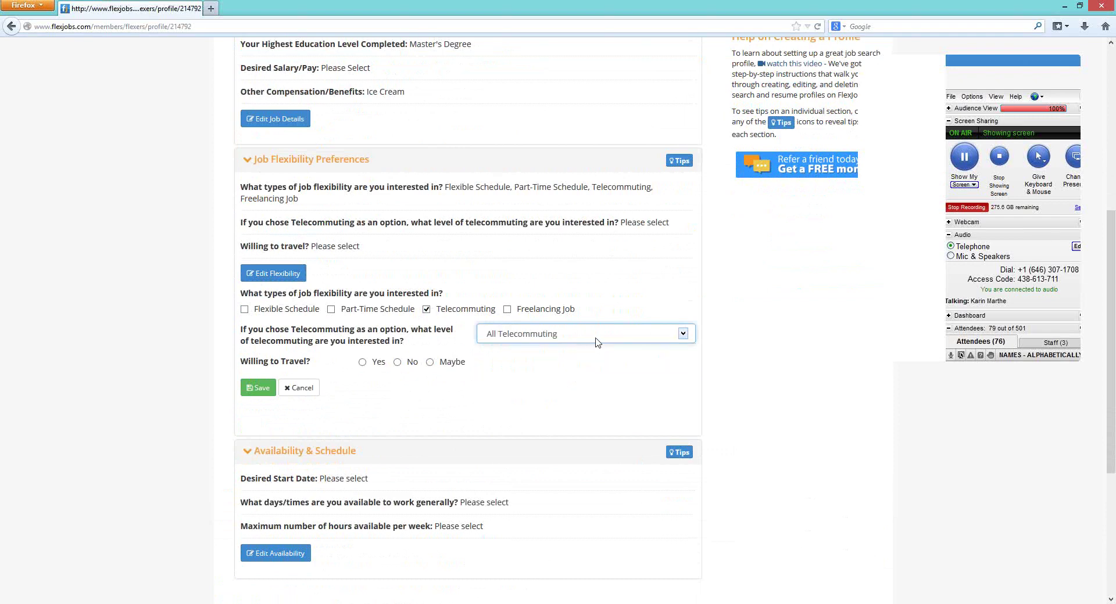
{"action": "left_click", "coordinate": [597, 342]}
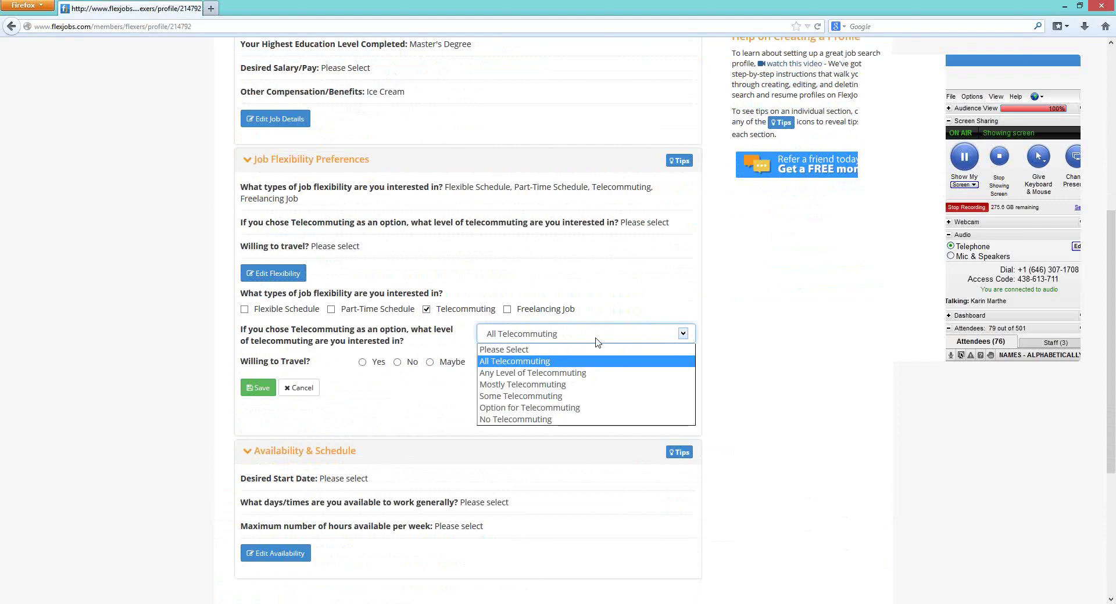
{"action": "left_click", "coordinate": [597, 342]}
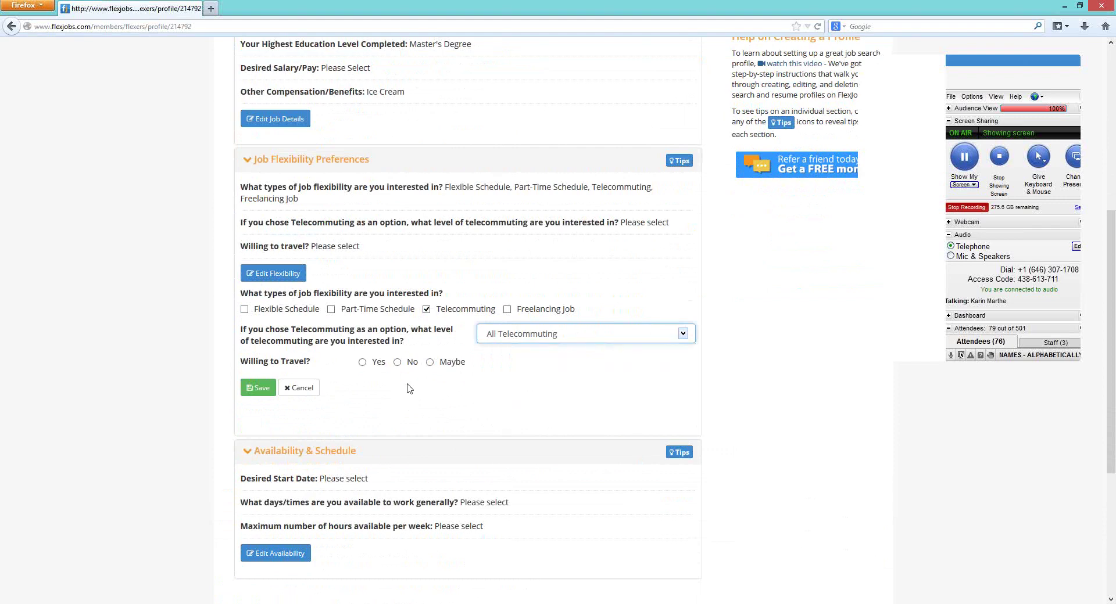
{"action": "left_click", "coordinate": [364, 363]}
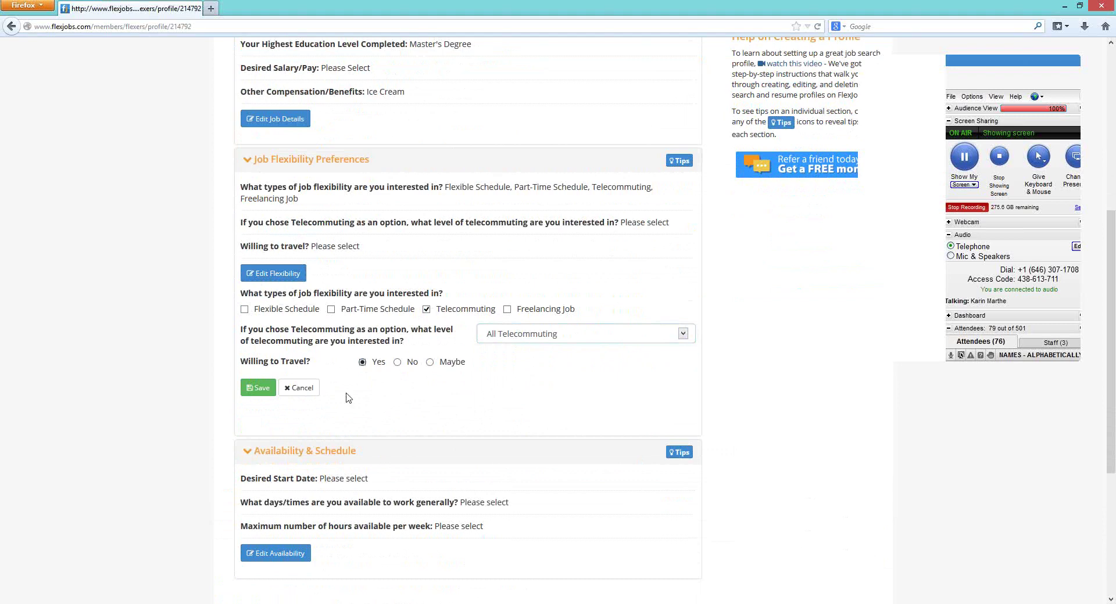
{"action": "left_click", "coordinate": [259, 389]}
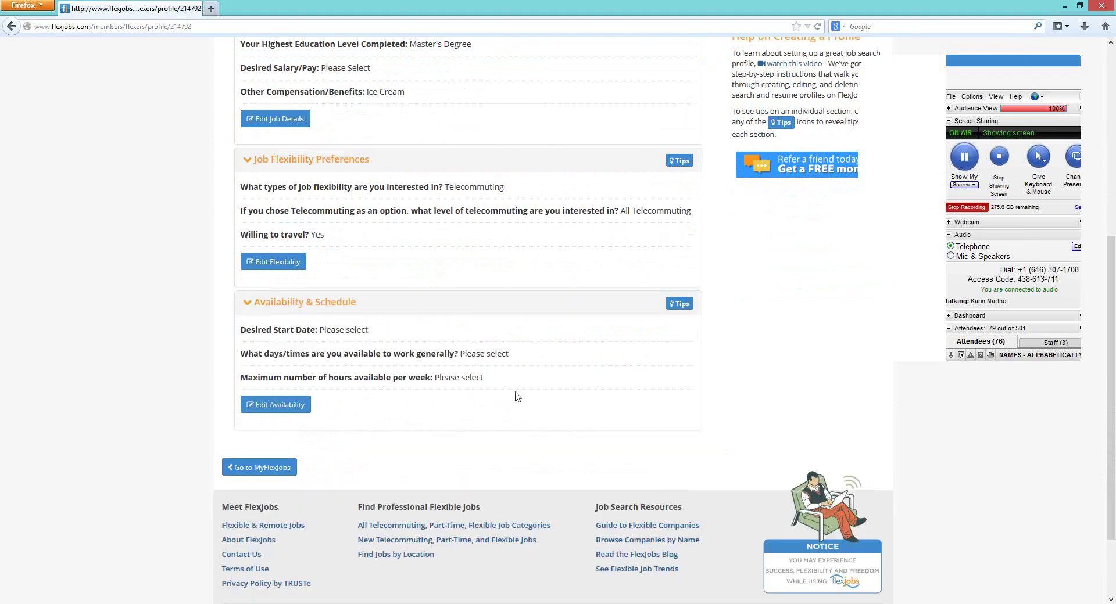
Edit the availability with desired start date Immediately and available times Mornings, Afternoons and Weekdays
{"action": "scroll", "coordinate": [512, 398], "scroll_direction": "down", "scroll_amount": 2}
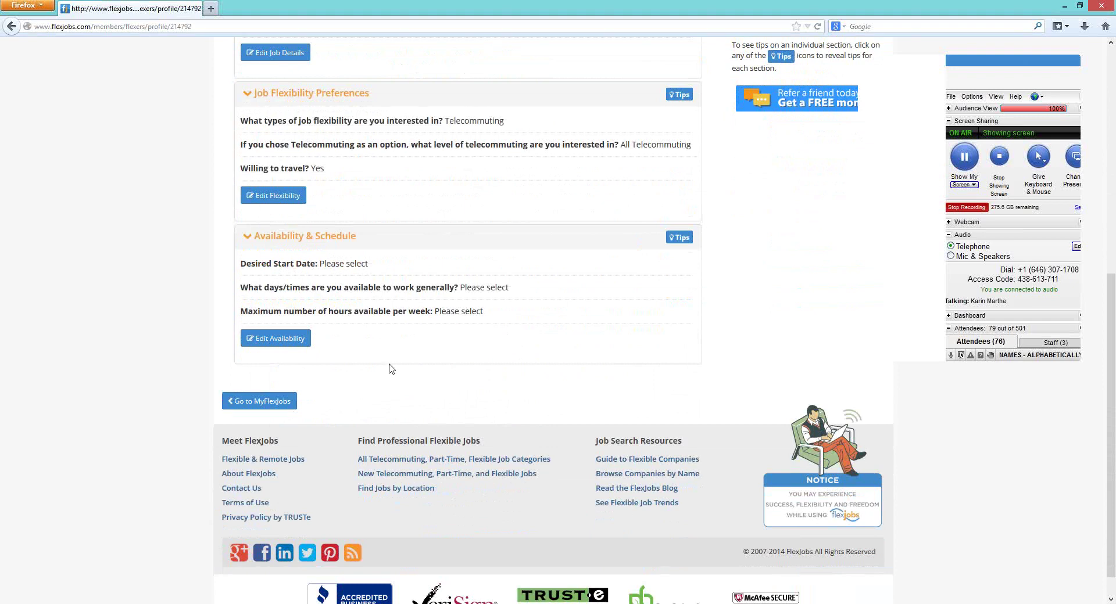
{"action": "left_click", "coordinate": [286, 342]}
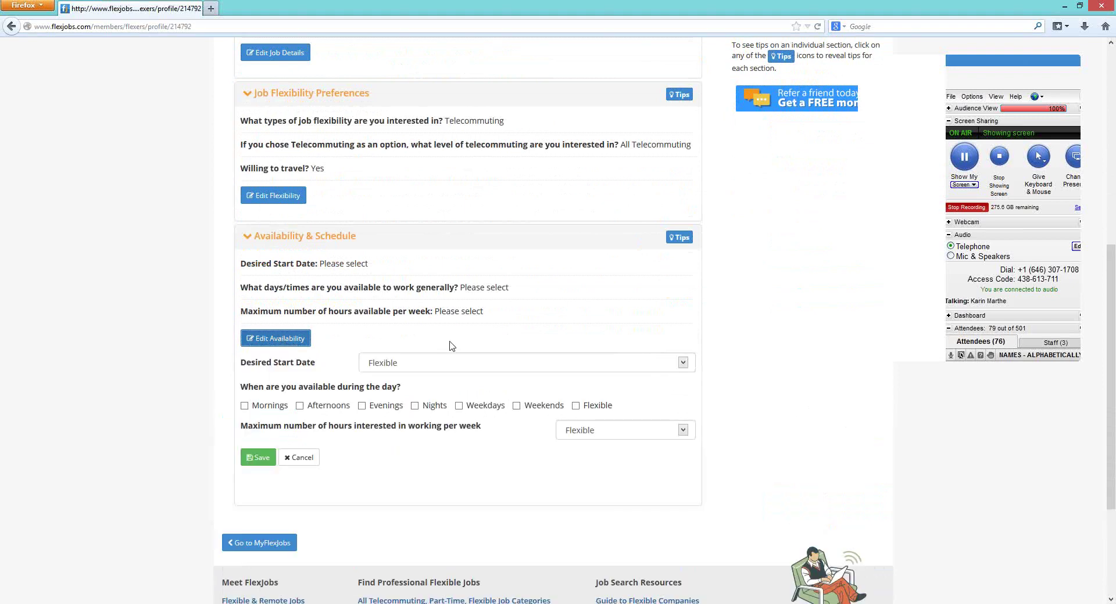
{"action": "left_click", "coordinate": [456, 363]}
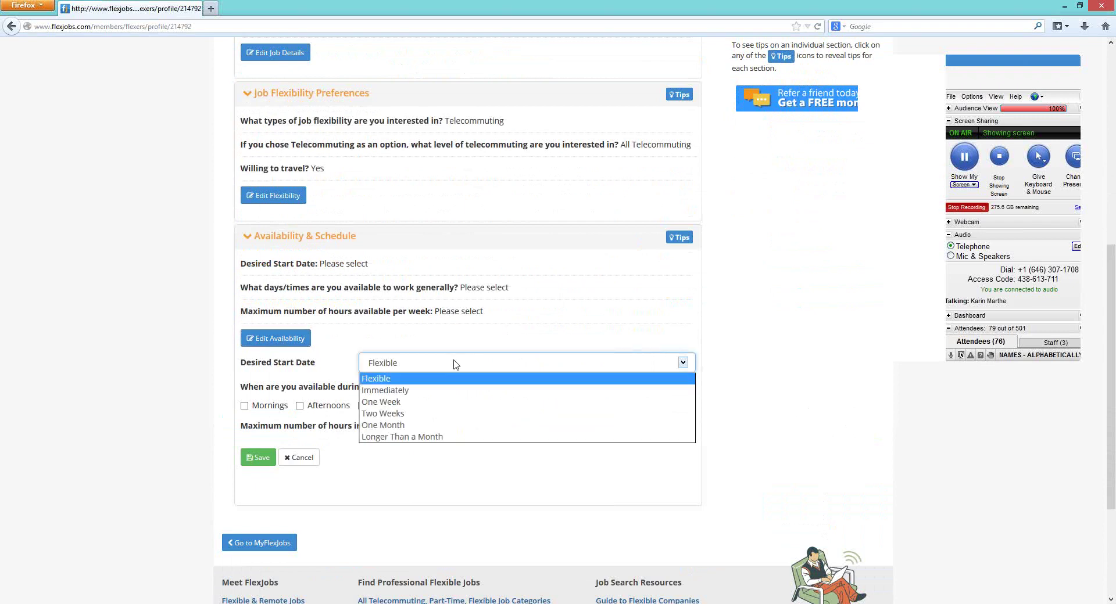
{"action": "left_click", "coordinate": [417, 395]}
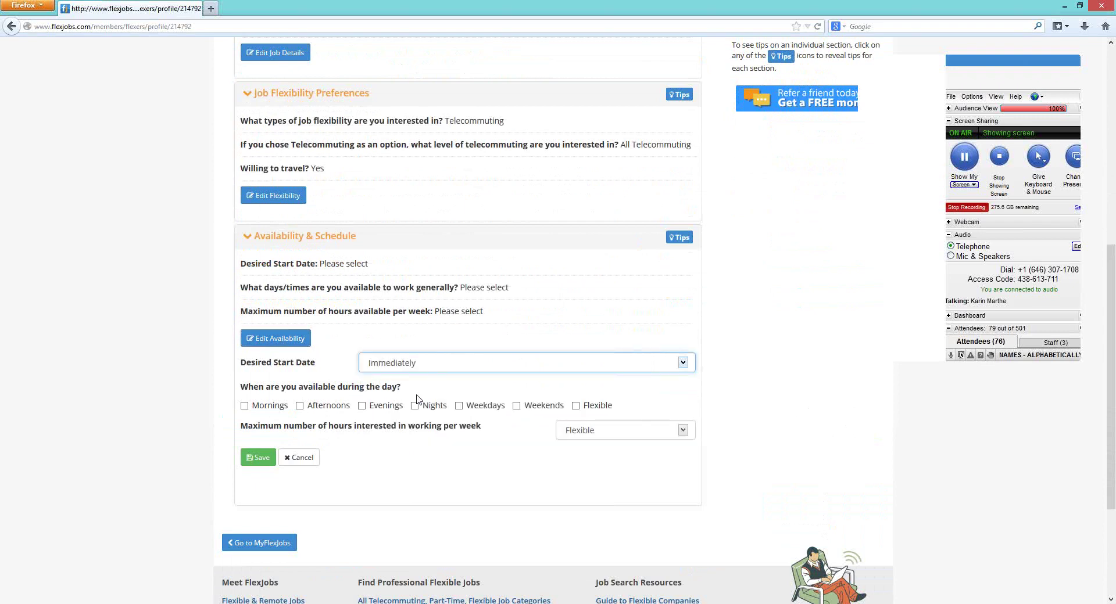
{"action": "left_click", "coordinate": [245, 407]}
{"action": "left_click", "coordinate": [299, 407]}
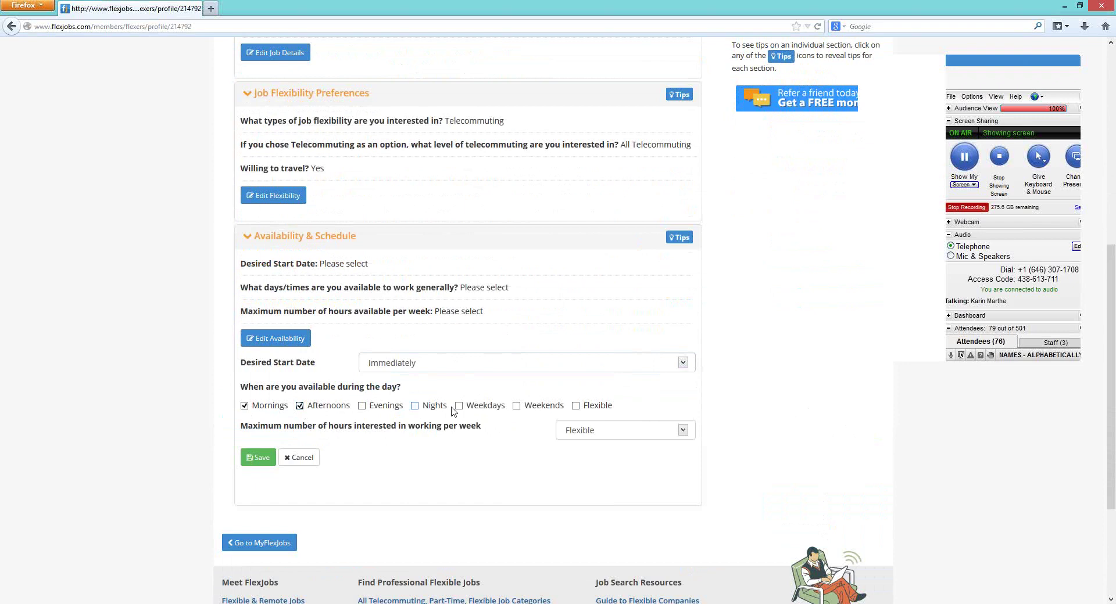
{"action": "left_click", "coordinate": [460, 407]}
Set the maximum hours per week to 20-30 and save the availability and schedule
{"action": "left_click", "coordinate": [608, 434]}
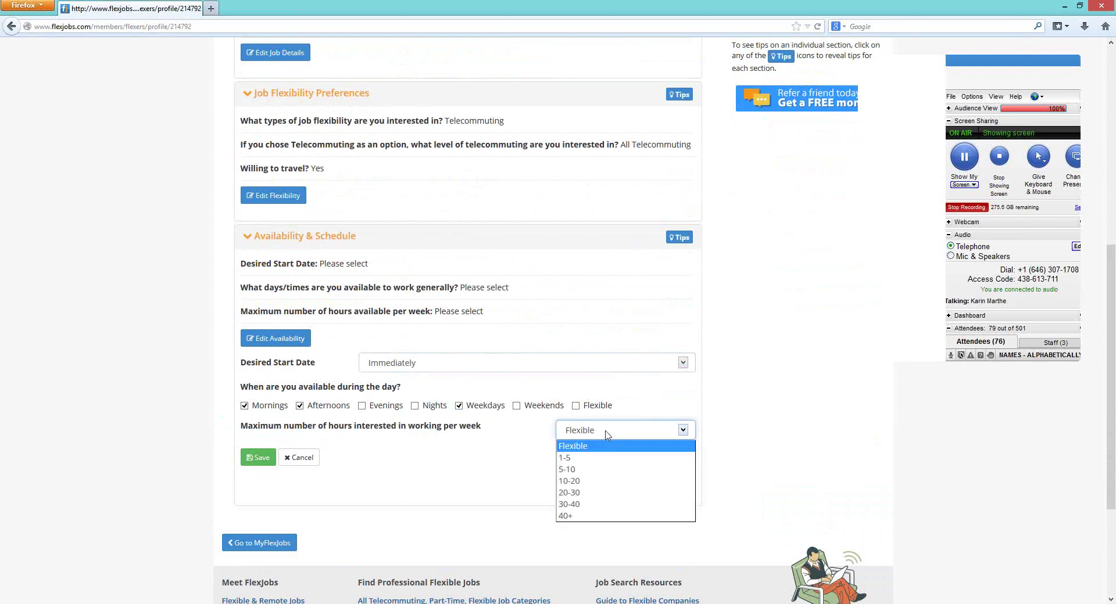
{"action": "left_click", "coordinate": [610, 498]}
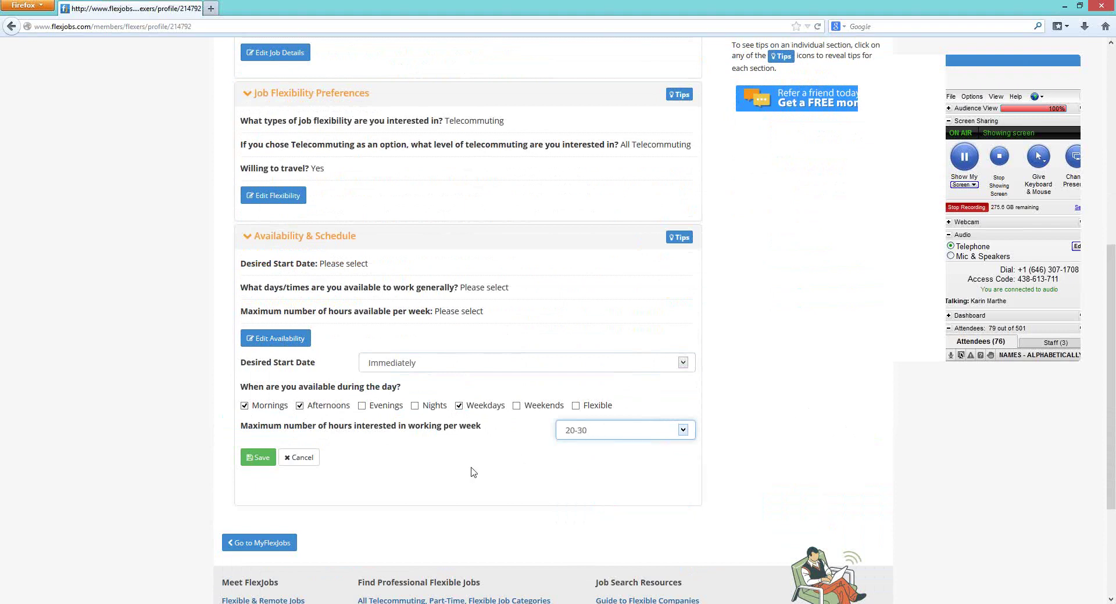
{"action": "left_click", "coordinate": [258, 458]}
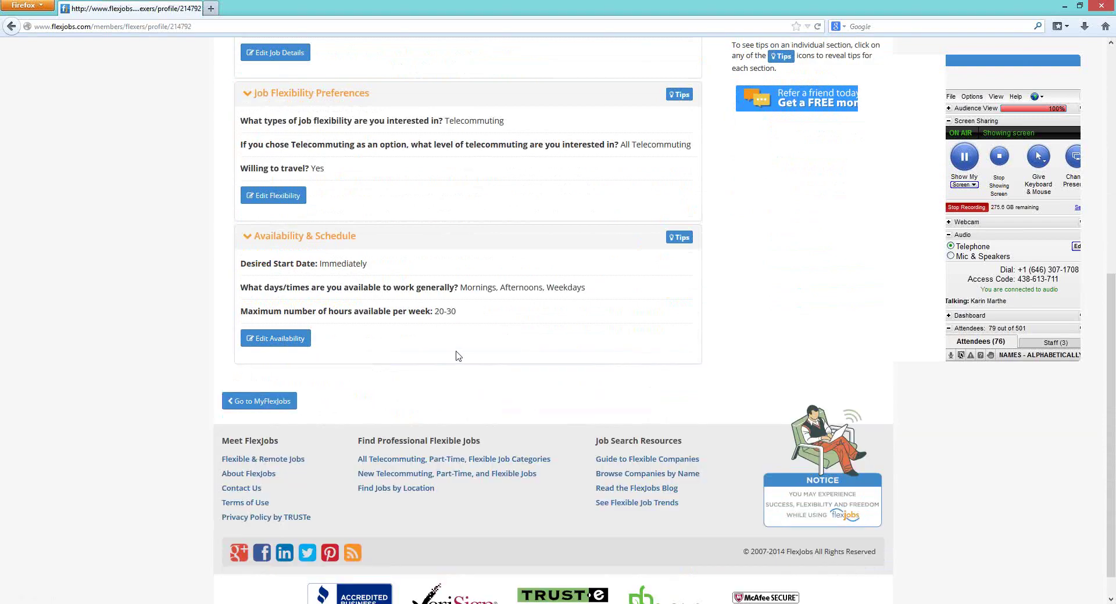
Go to the Upload Resume section of the profile
{"action": "scroll", "coordinate": [457, 356], "scroll_direction": "up", "scroll_amount": 7}
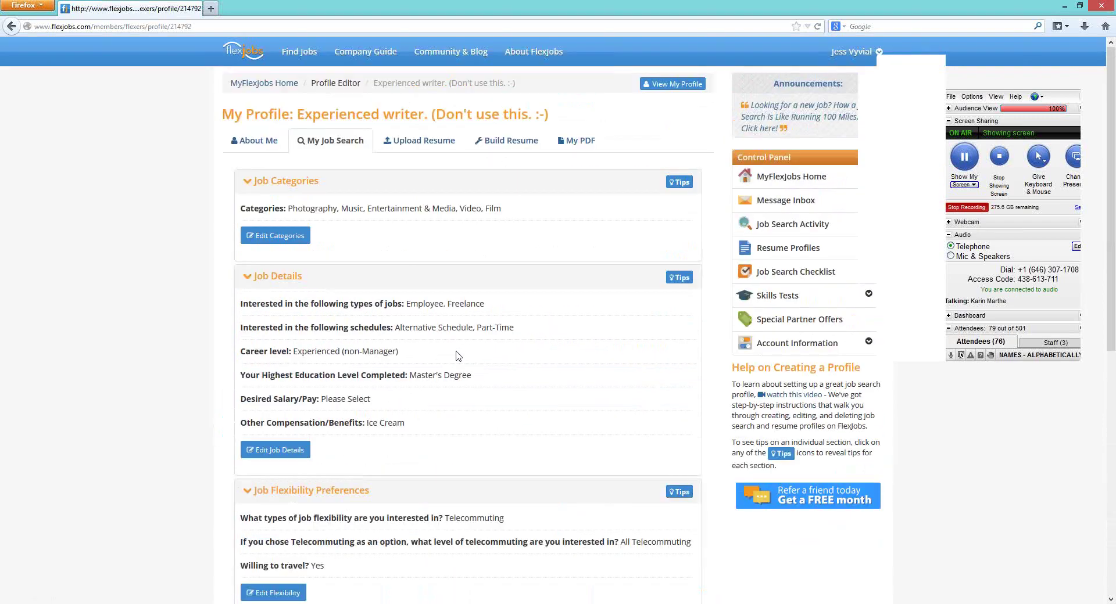
{"action": "left_click", "coordinate": [418, 154]}
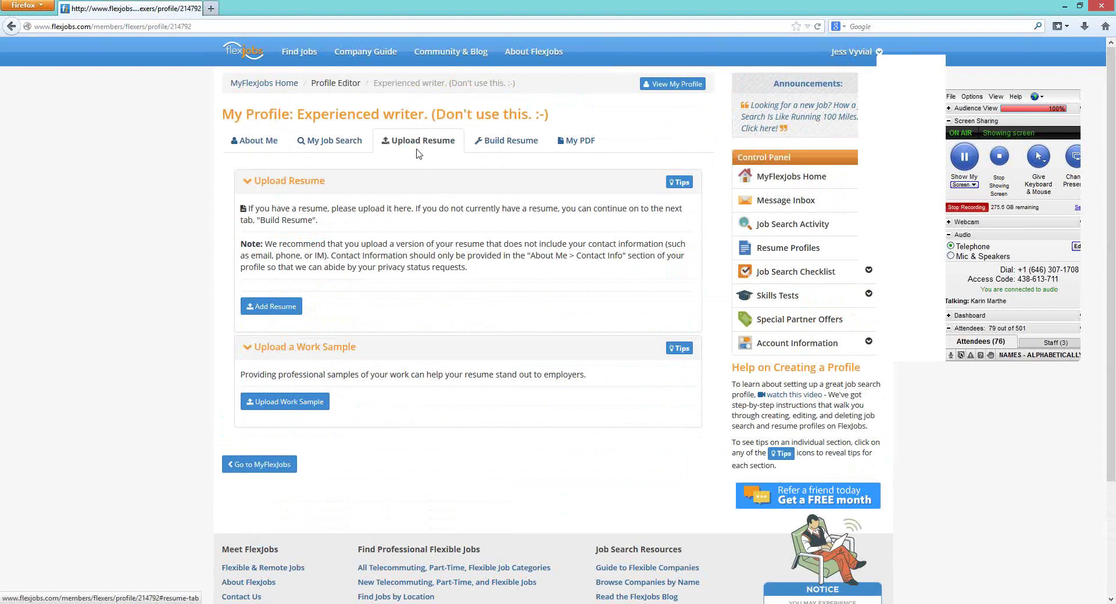
Upload Box Tops Fall 2013.pdf from Downloads as the profile's resume file, save it, and check it in the Upload Resume section
{"action": "left_click", "coordinate": [284, 310]}
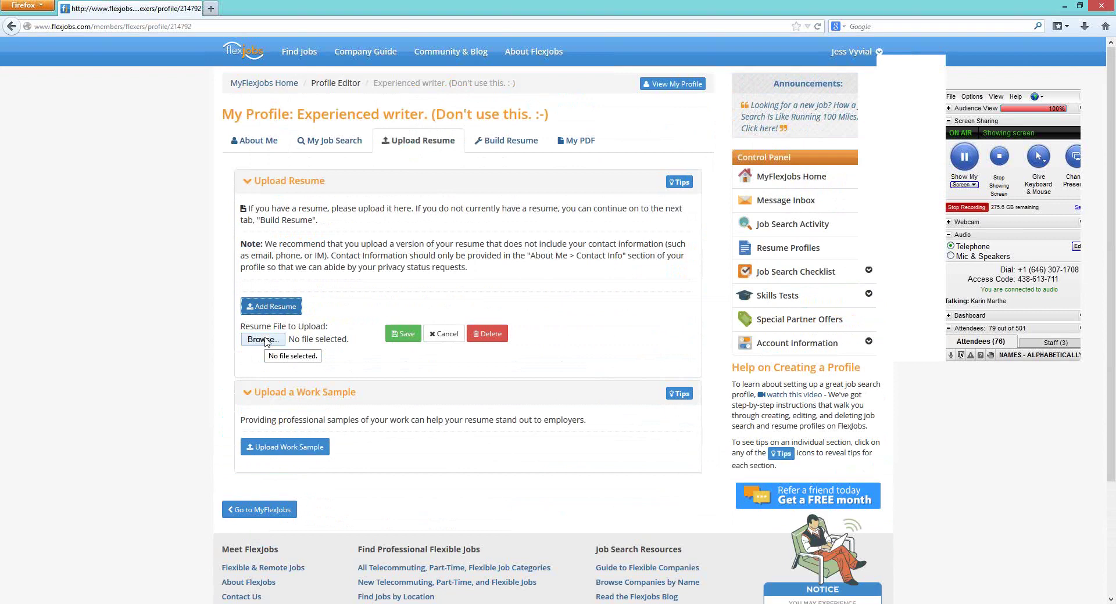
{"action": "left_click", "coordinate": [262, 339]}
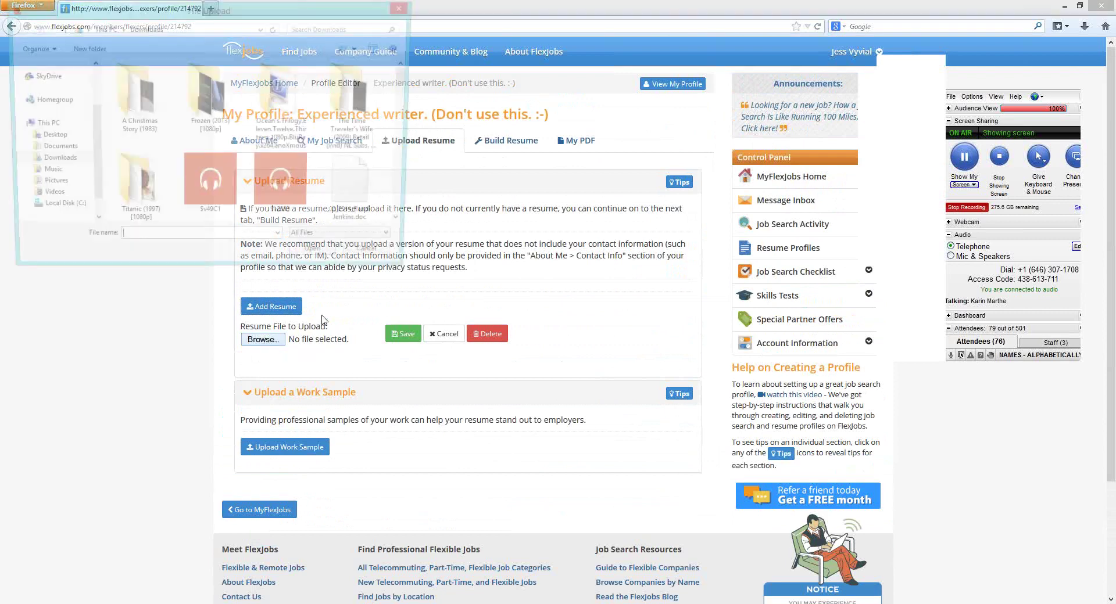
{"action": "scroll", "coordinate": [289, 152], "scroll_direction": "down", "scroll_amount": 5}
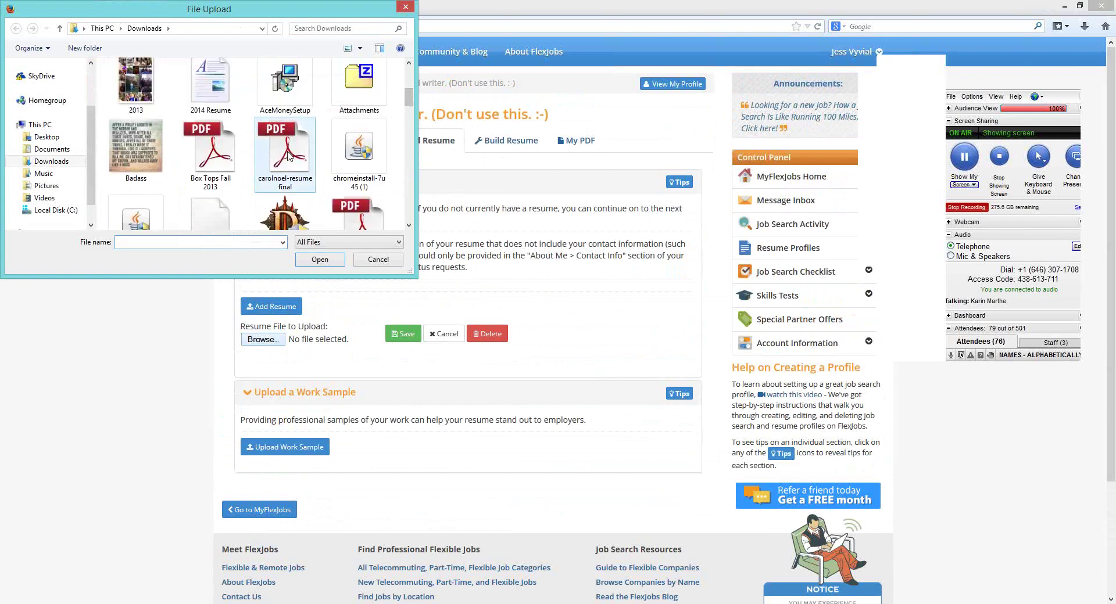
{"action": "left_click", "coordinate": [231, 158]}
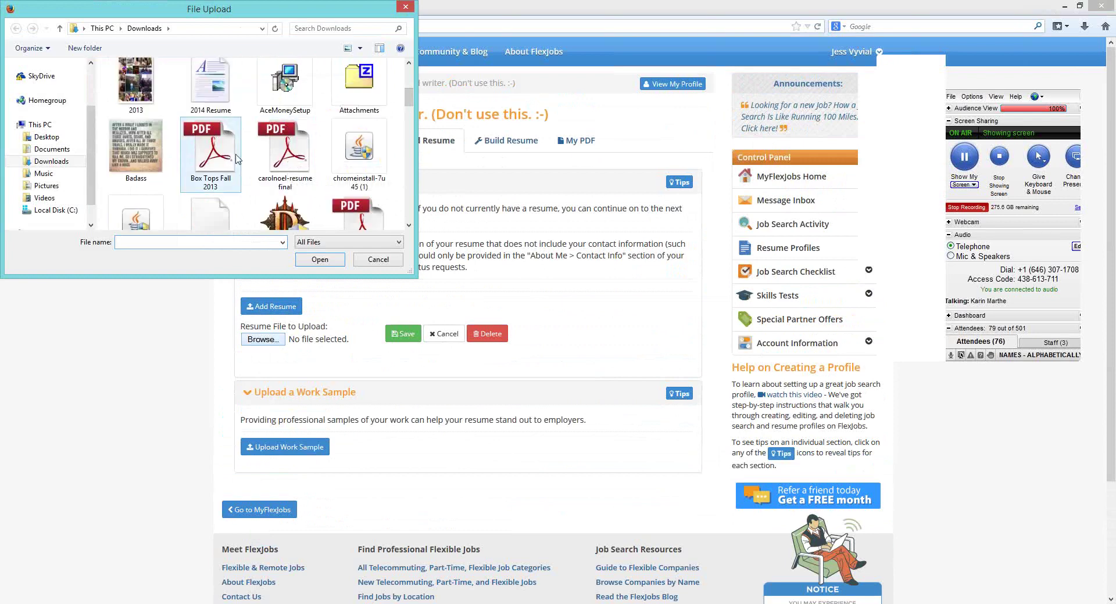
{"action": "left_click", "coordinate": [314, 260]}
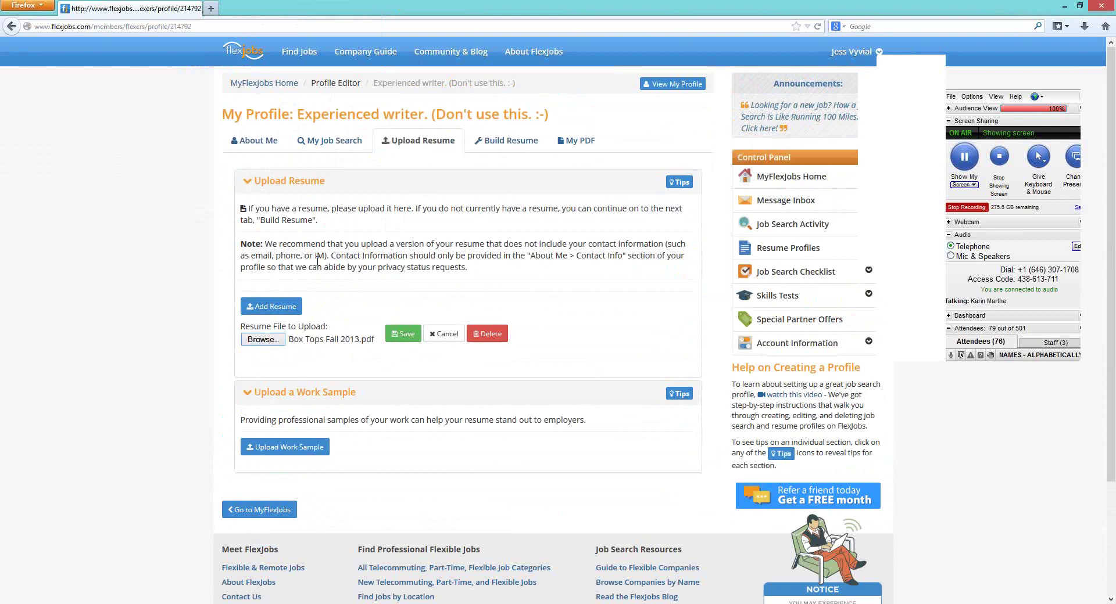
{"action": "left_click", "coordinate": [405, 335]}
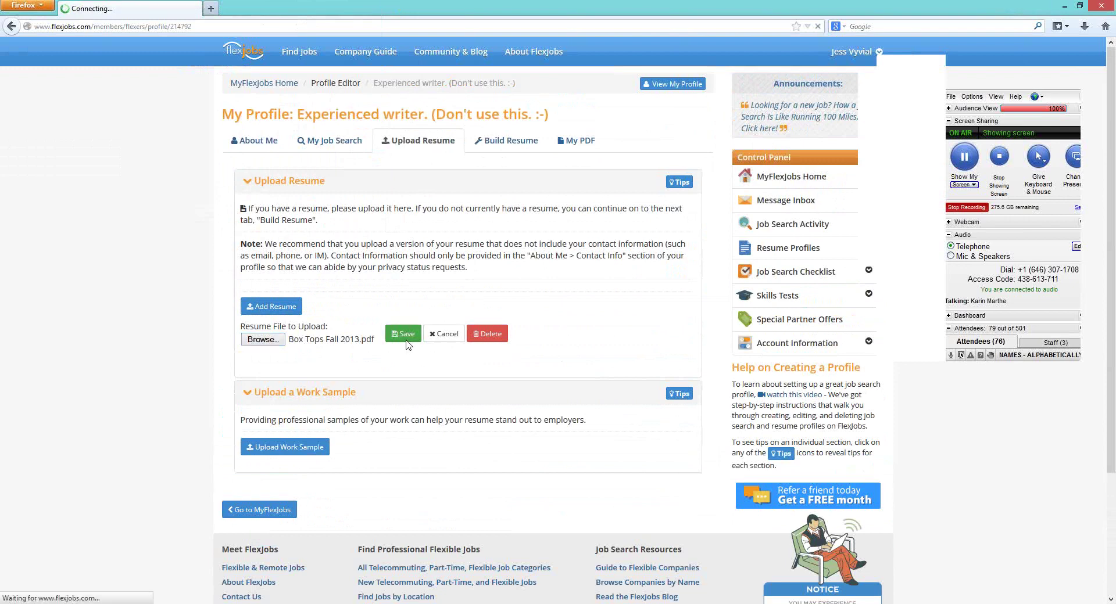
{"action": "left_click", "coordinate": [415, 147]}
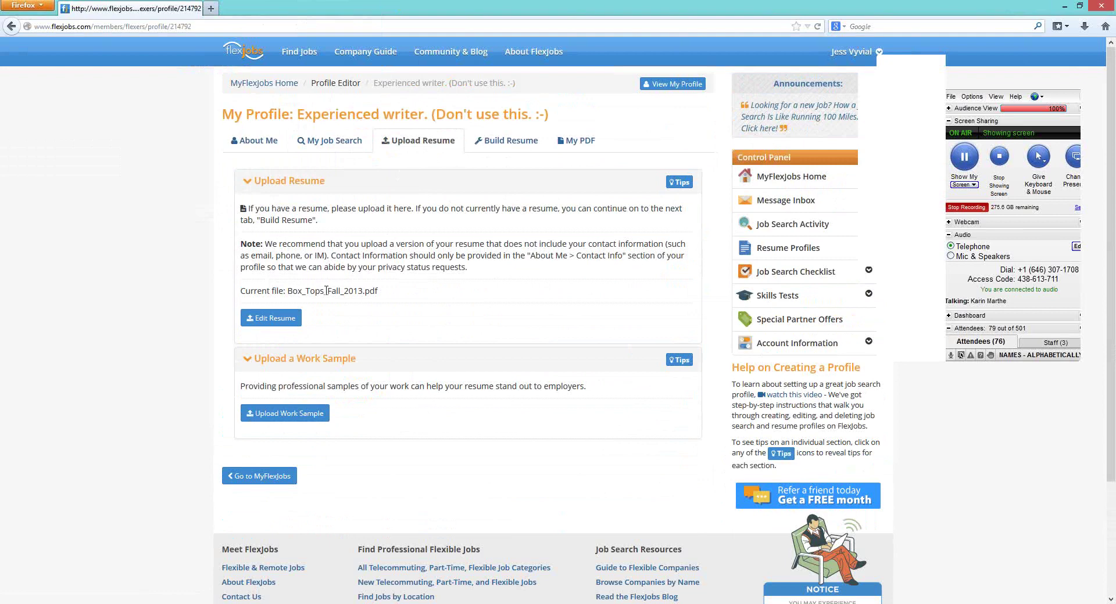
Delete the uploaded Box_Tops_Fall_2013.pdf resume file from the profile and return to the Upload Resume section
{"action": "left_click", "coordinate": [260, 321]}
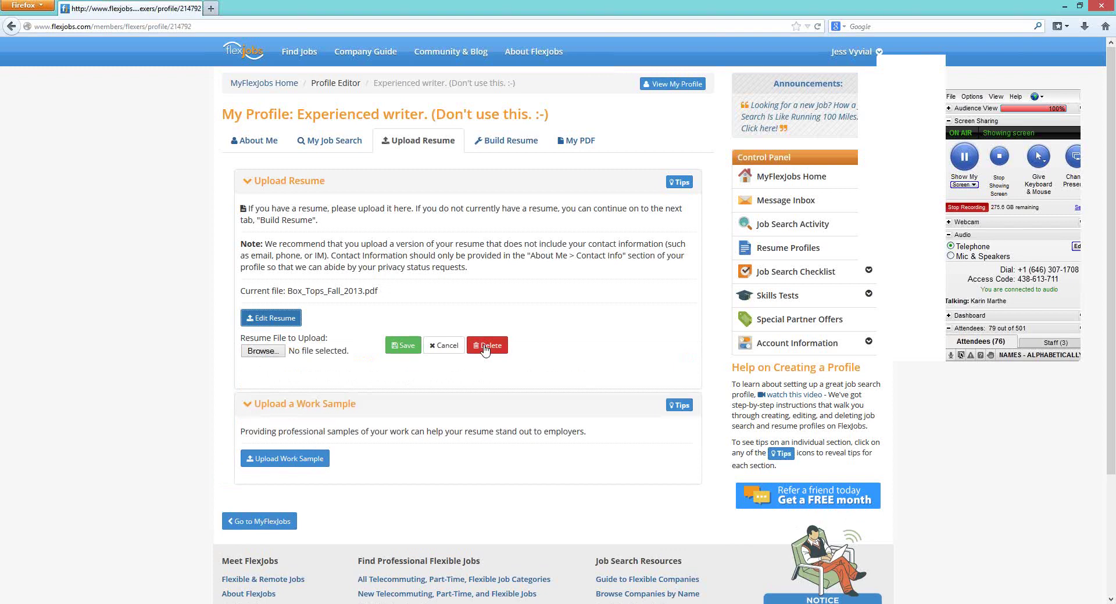
{"action": "left_click", "coordinate": [485, 346]}
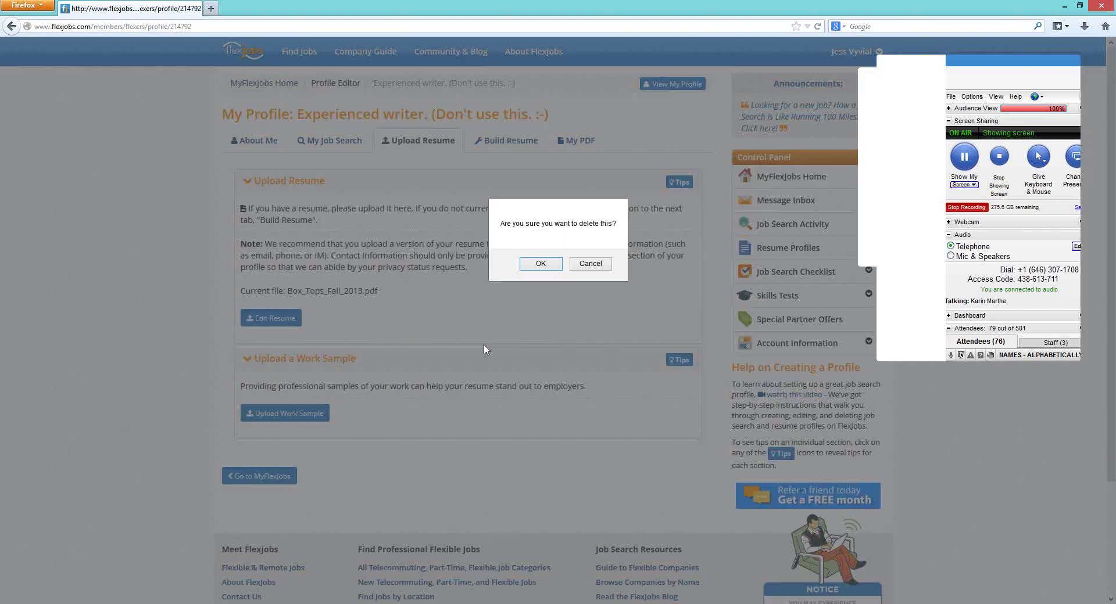
{"action": "left_click", "coordinate": [542, 268]}
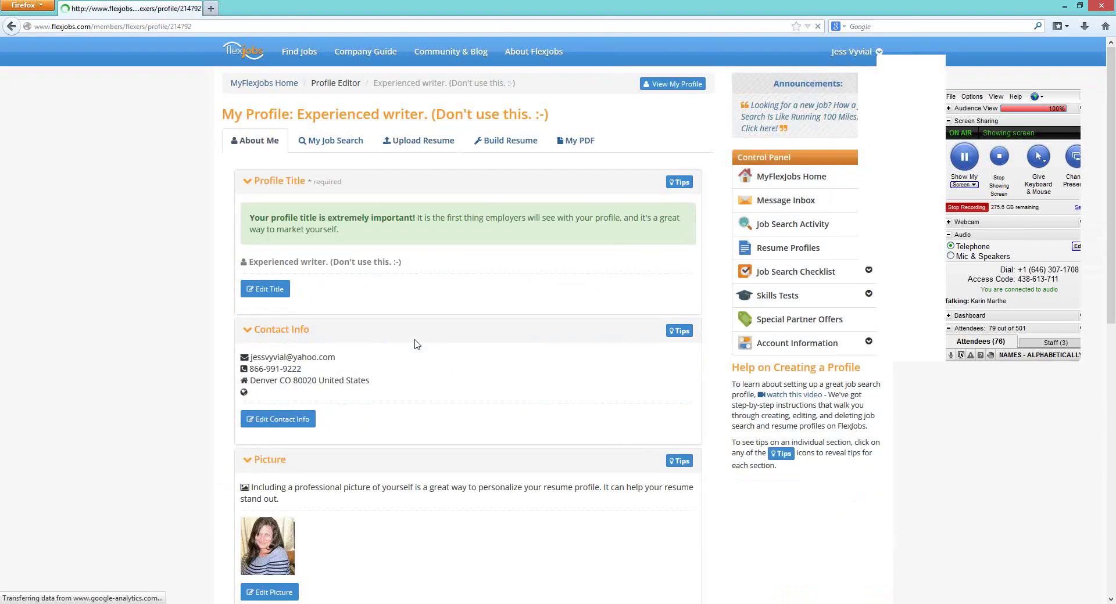
{"action": "left_click", "coordinate": [420, 150]}
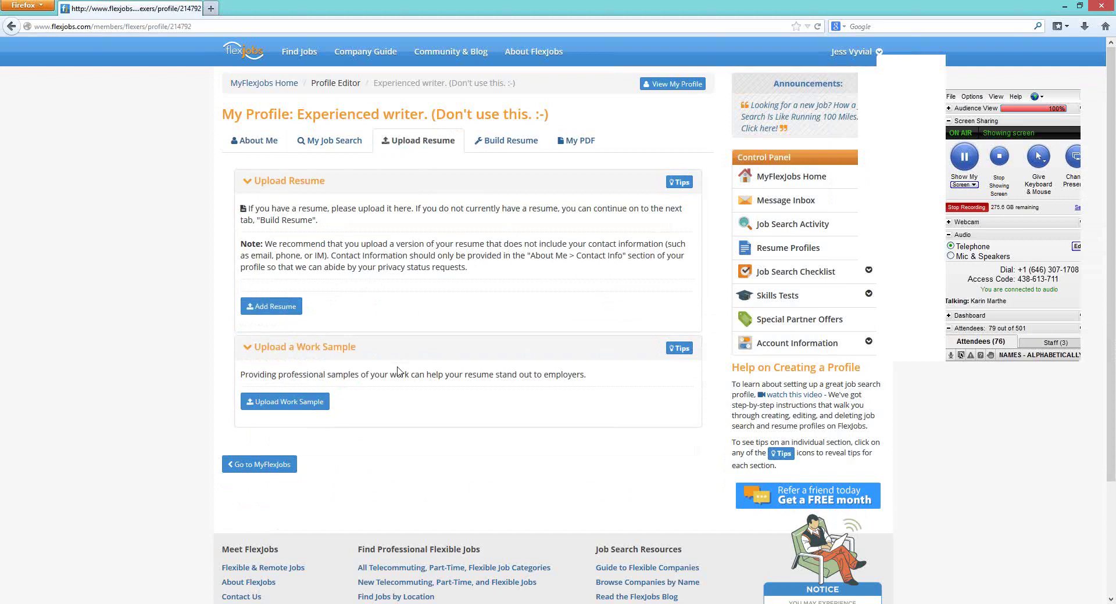
{"action": "scroll", "coordinate": [399, 372], "scroll_direction": "down", "scroll_amount": 2}
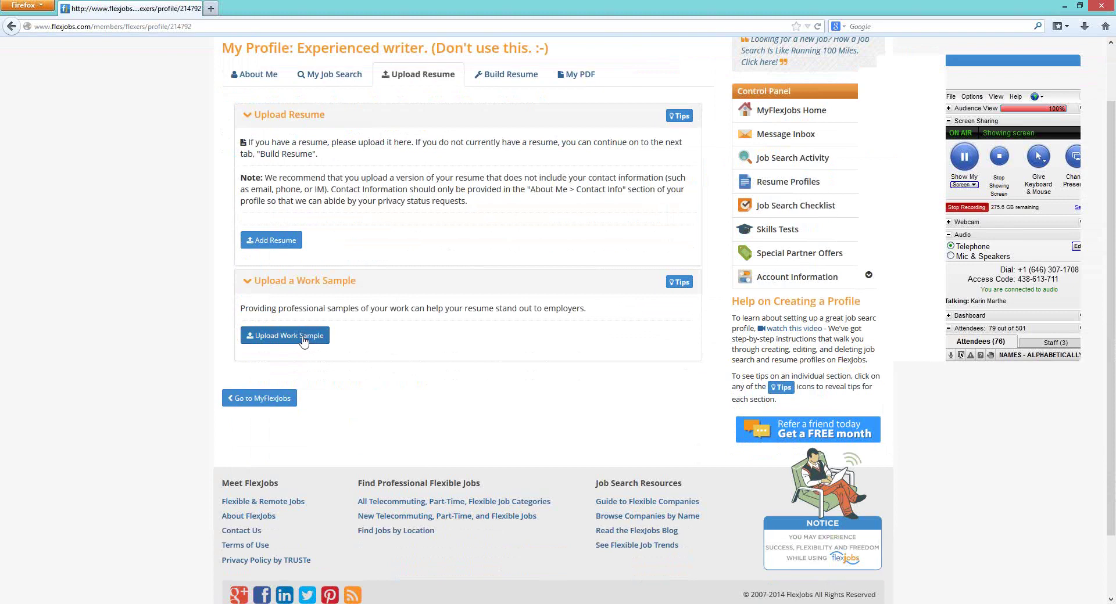
{"action": "left_click", "coordinate": [303, 341]}
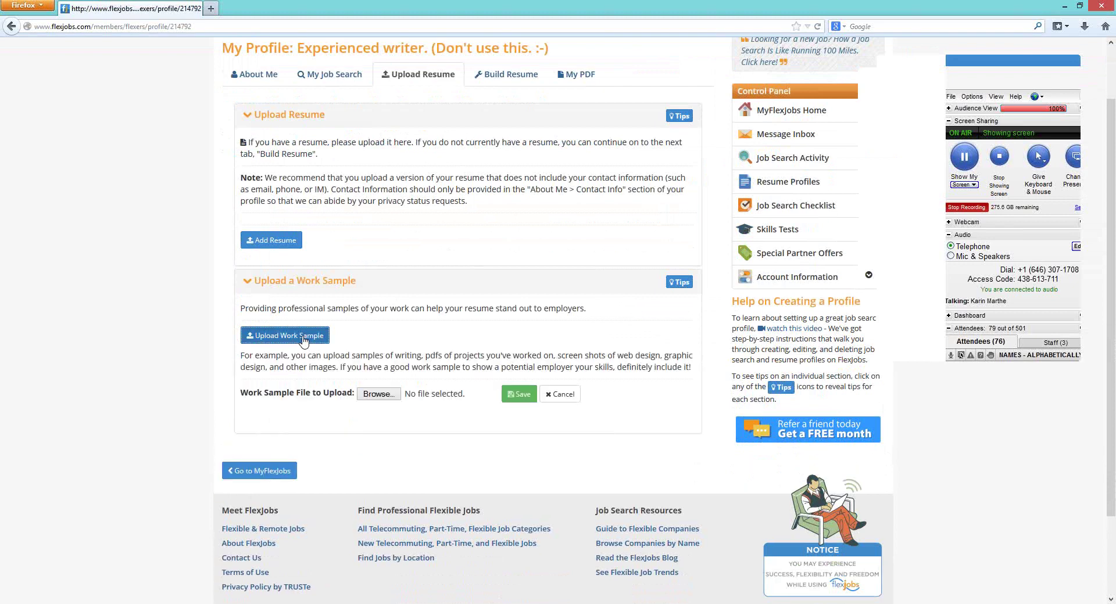
{"action": "left_click", "coordinate": [380, 397]}
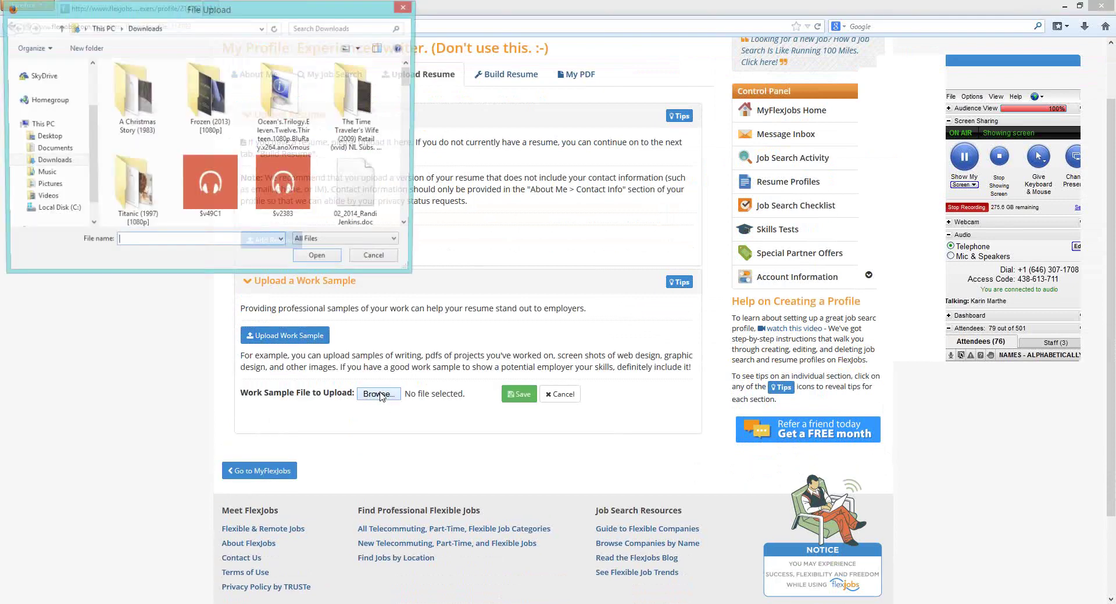
{"action": "left_click", "coordinate": [409, 107]}
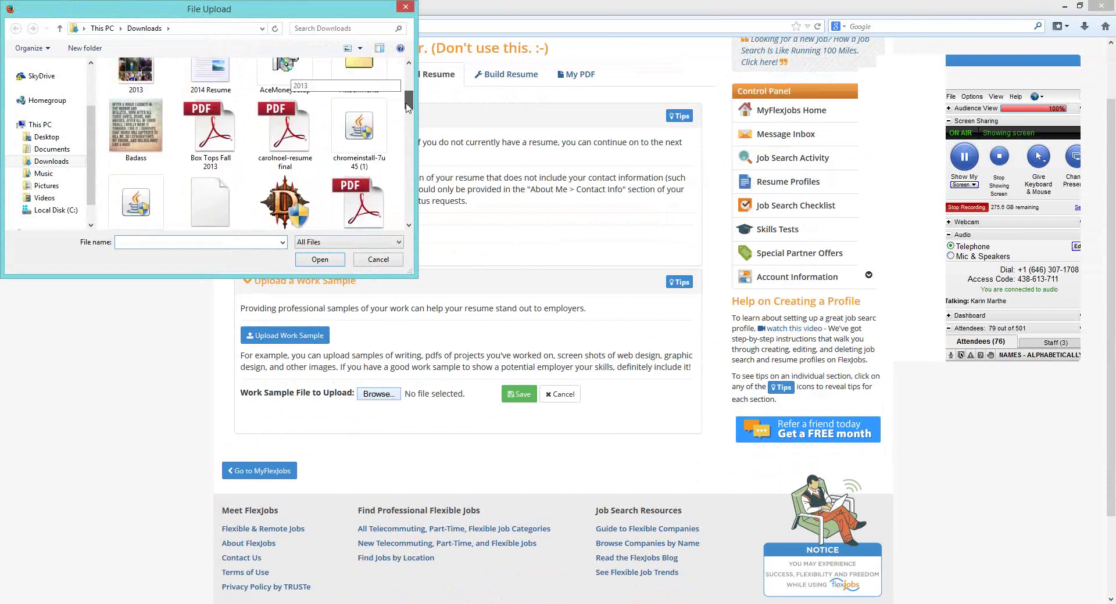
{"action": "left_click", "coordinate": [258, 152]}
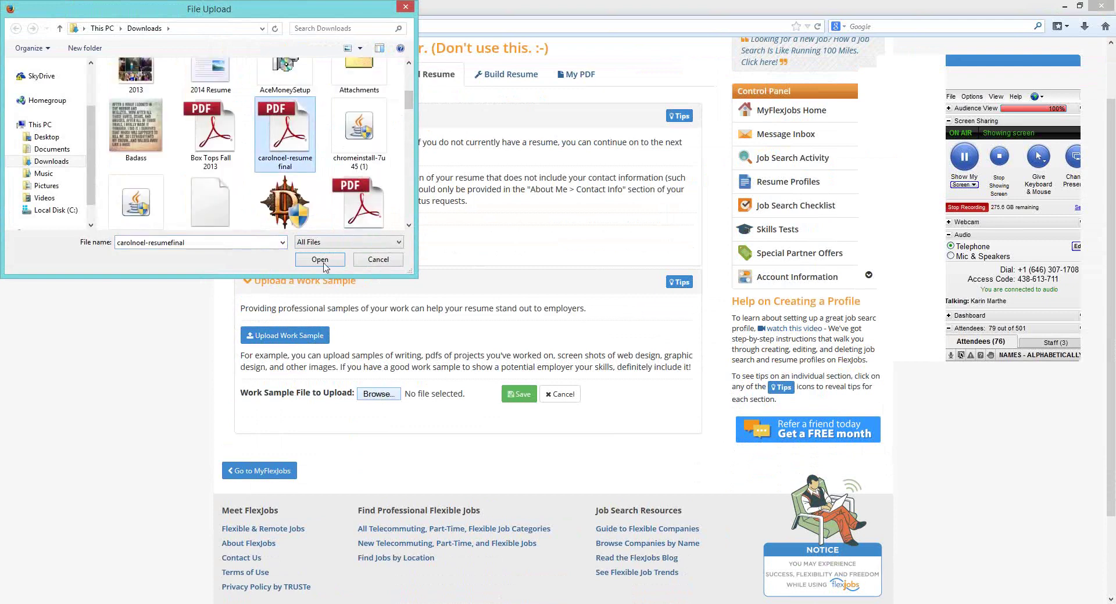
{"action": "left_click", "coordinate": [320, 259]}
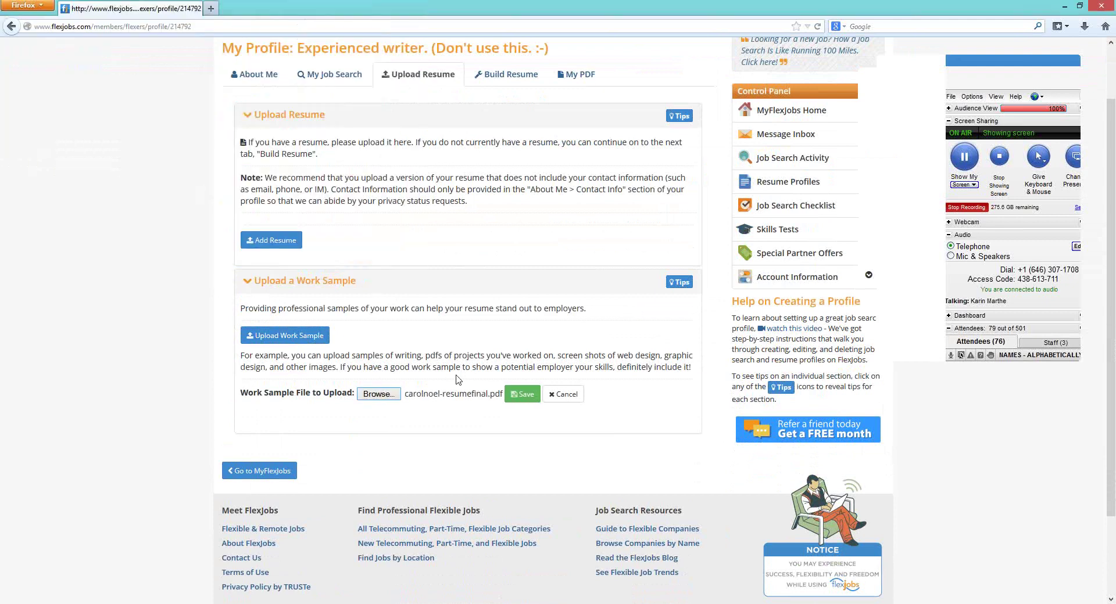
{"action": "left_click", "coordinate": [558, 395]}
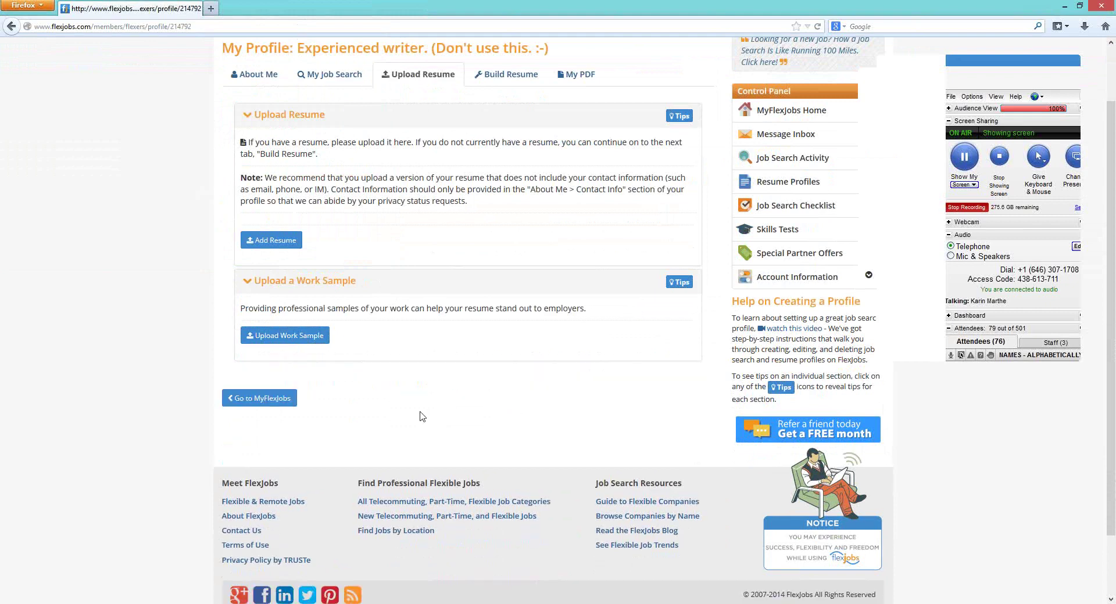
In Build Resume, write the summary objective "Looking for an awesome job with Ice Cream.", read its tips, and save it
{"action": "scroll", "coordinate": [418, 417], "scroll_direction": "up", "scroll_amount": 2}
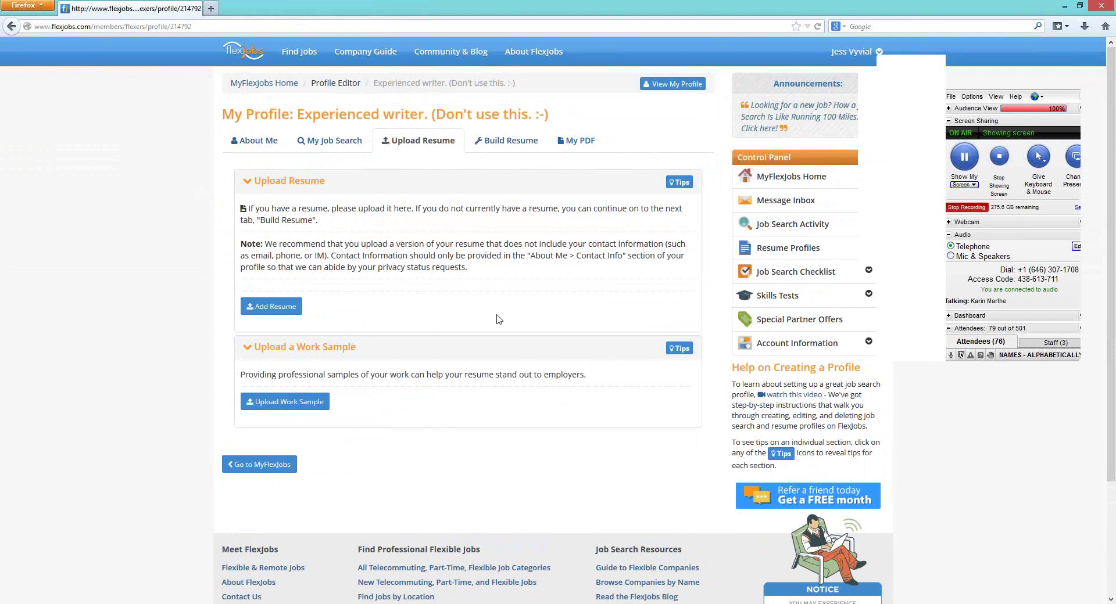
{"action": "left_click", "coordinate": [507, 142]}
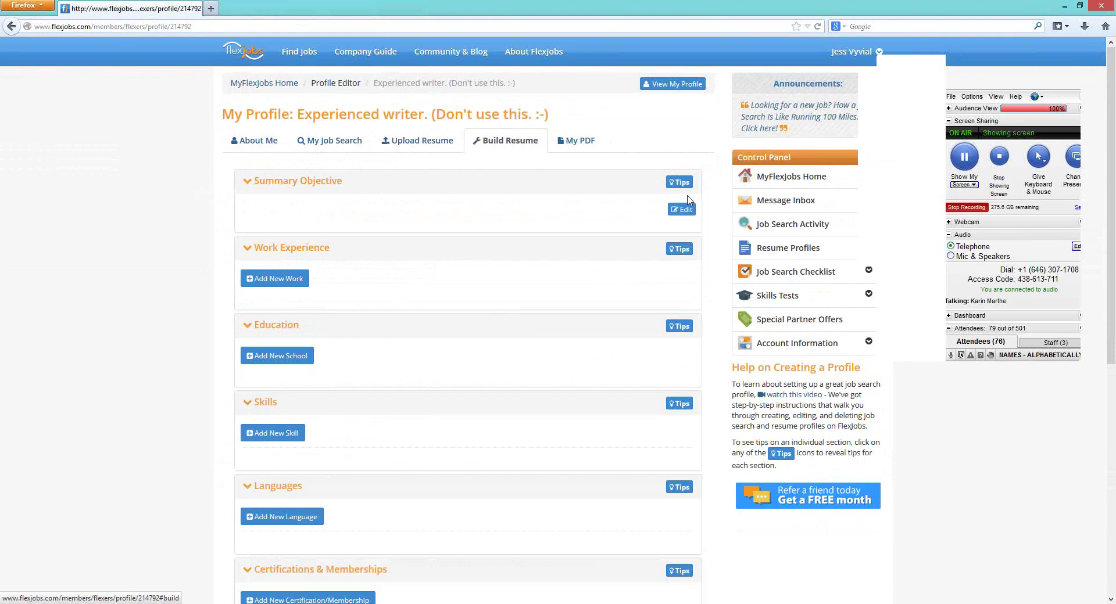
{"action": "left_click", "coordinate": [680, 211]}
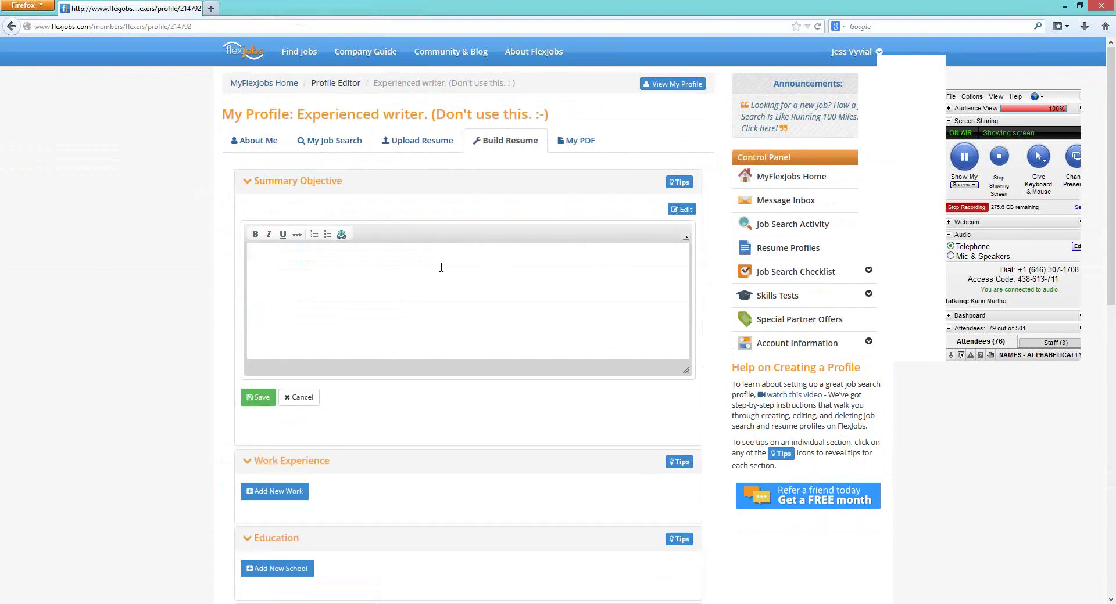
{"action": "type", "text": "Looking for an awesome job with Ice Cream."}
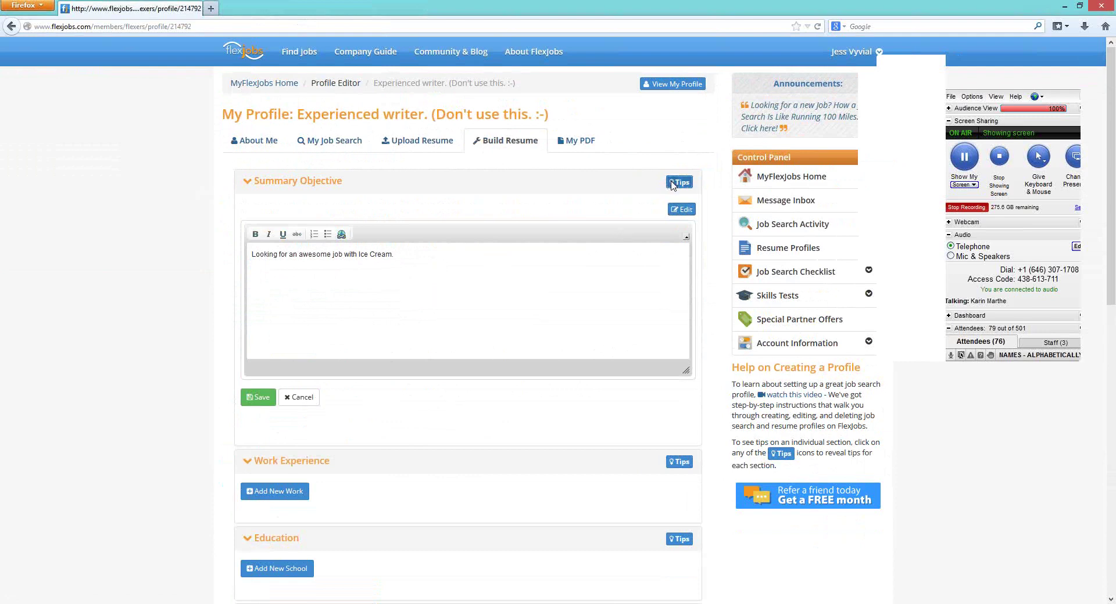
{"action": "left_click", "coordinate": [678, 183]}
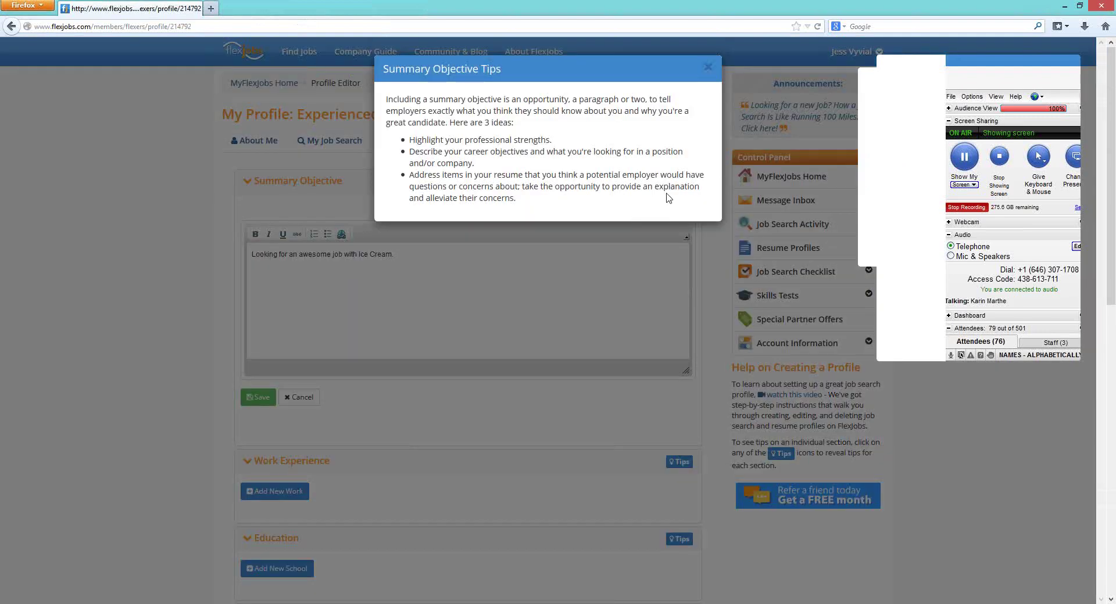
{"action": "left_click", "coordinate": [493, 257]}
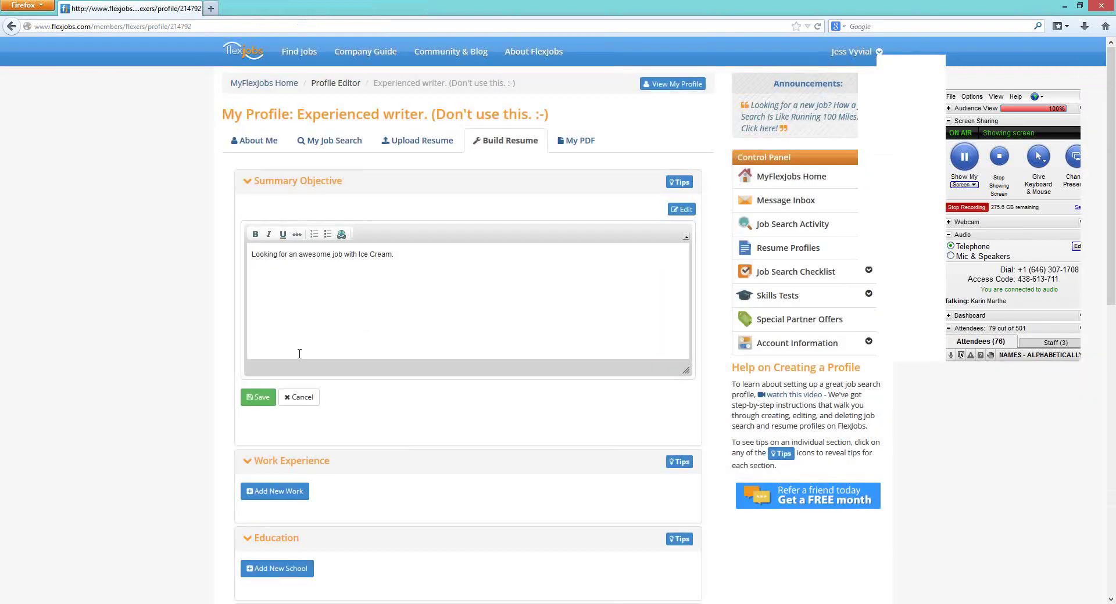
{"action": "left_click", "coordinate": [258, 398]}
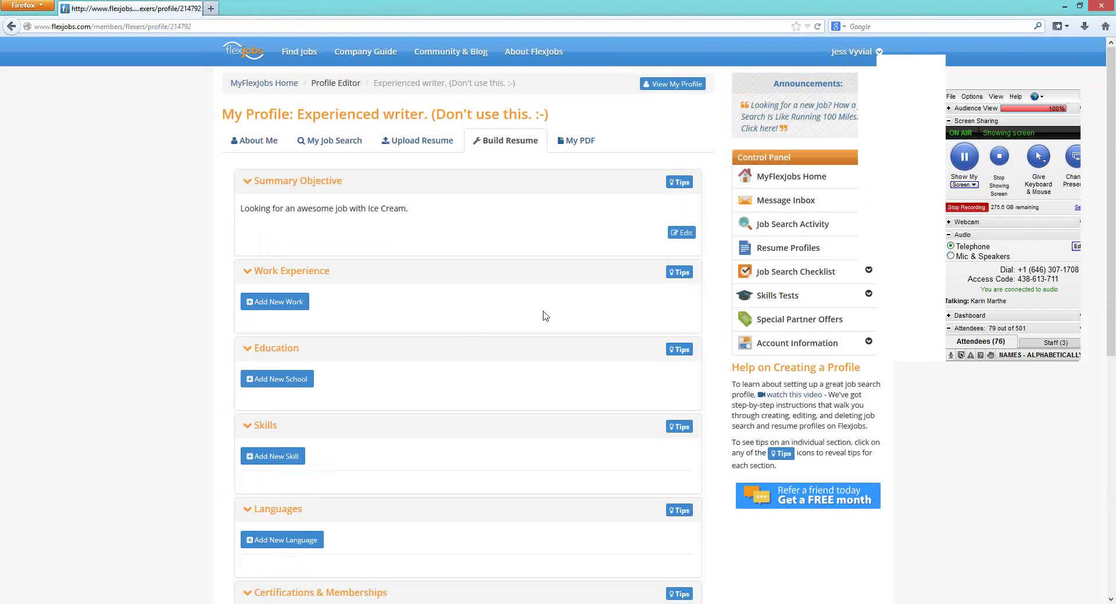
{"action": "left_click", "coordinate": [299, 312]}
{"action": "left_click", "coordinate": [401, 332]}
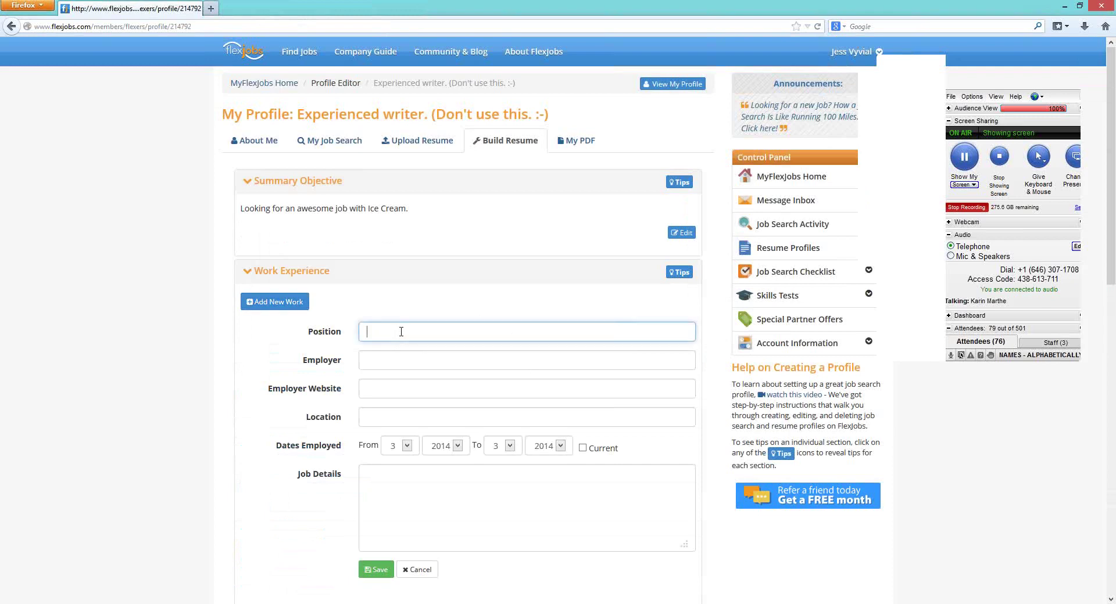
{"action": "type", "text": "Client Services"}
{"action": "key", "text": "Tab"}
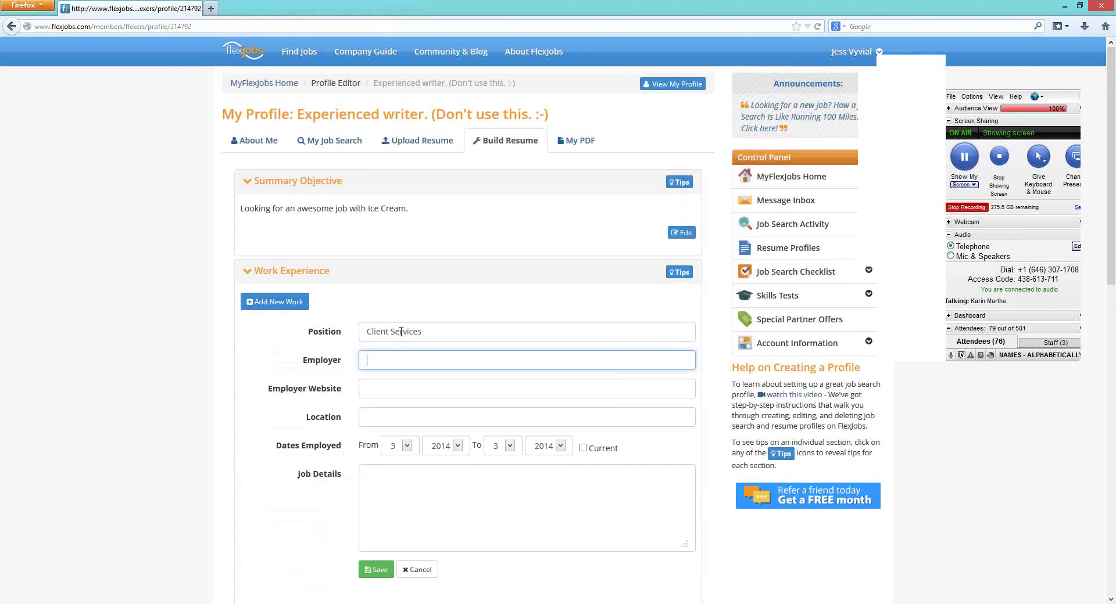
{"action": "type", "text": "FlexJobs"}
{"action": "key", "text": "Tab"}
{"action": "type", "text": "www.flexjobs.com"}
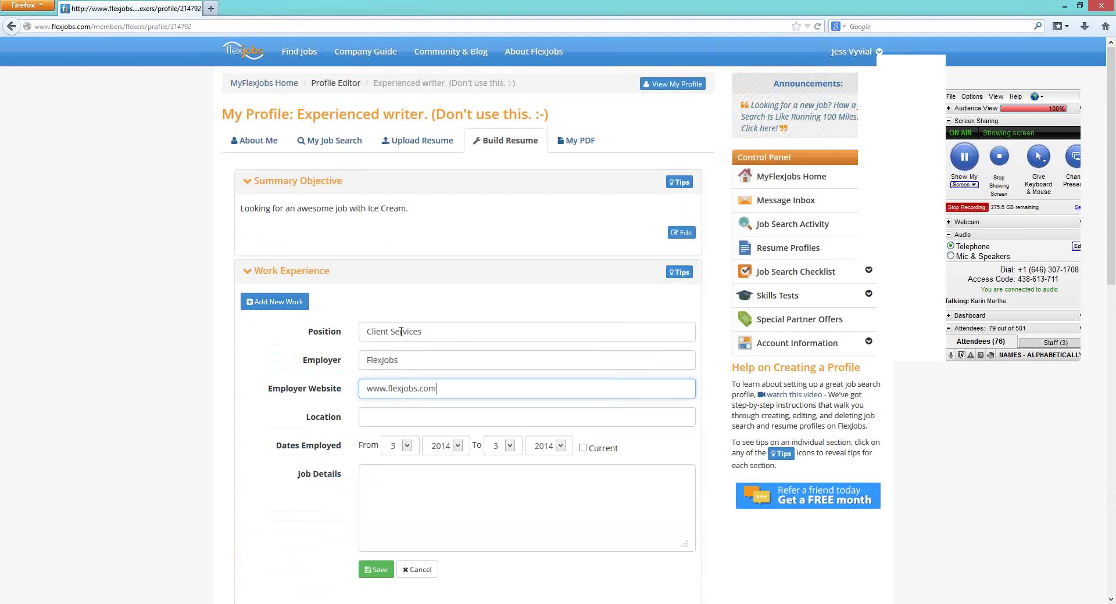
{"action": "key", "text": "Tab"}
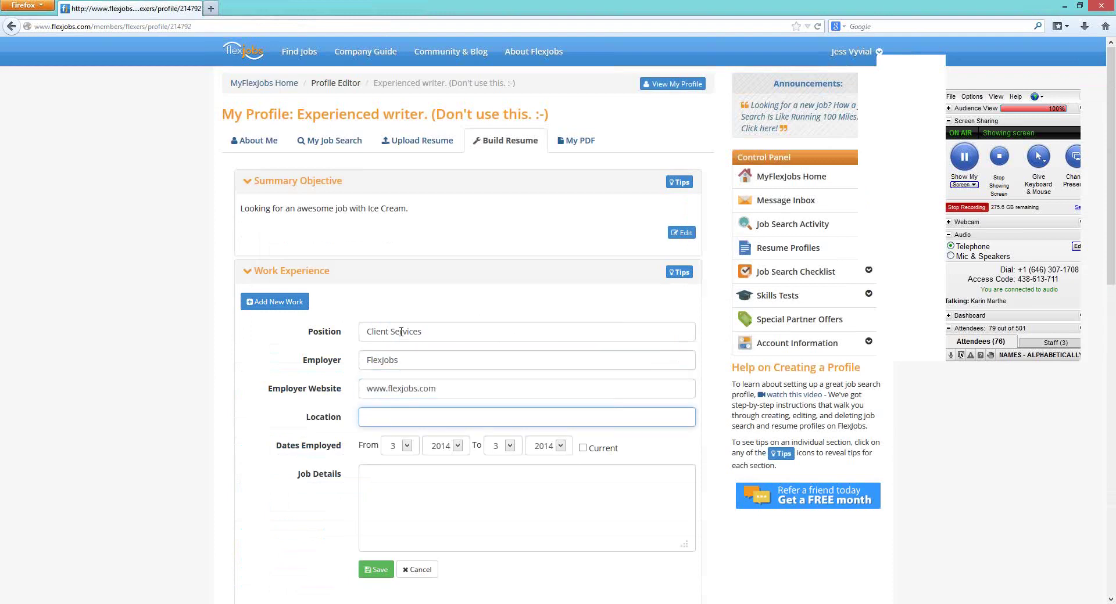
{"action": "left_click", "coordinate": [376, 570]}
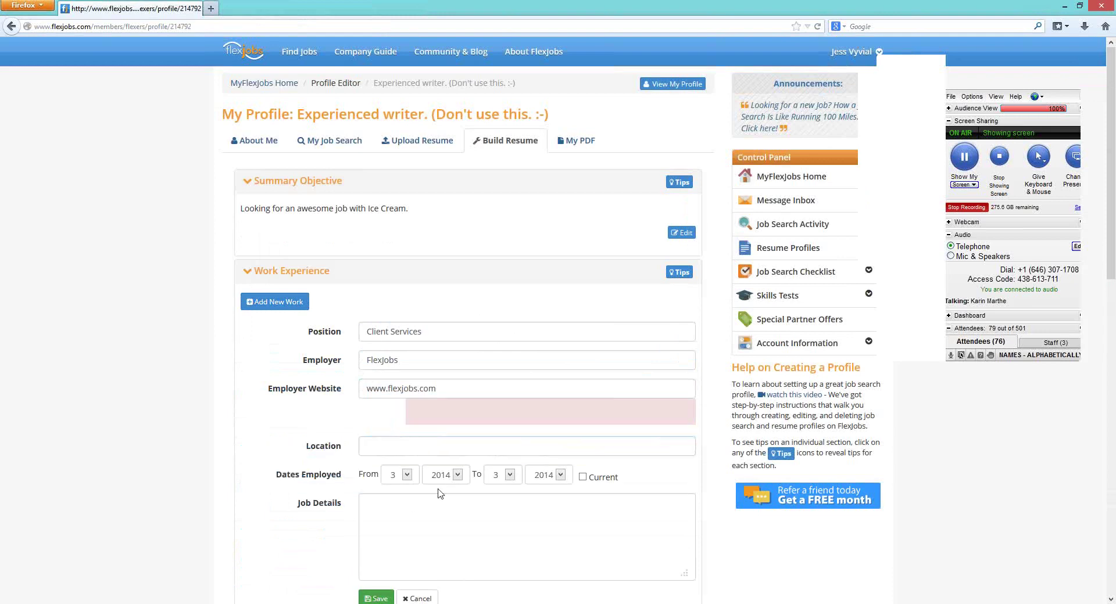
{"action": "left_click", "coordinate": [380, 394]}
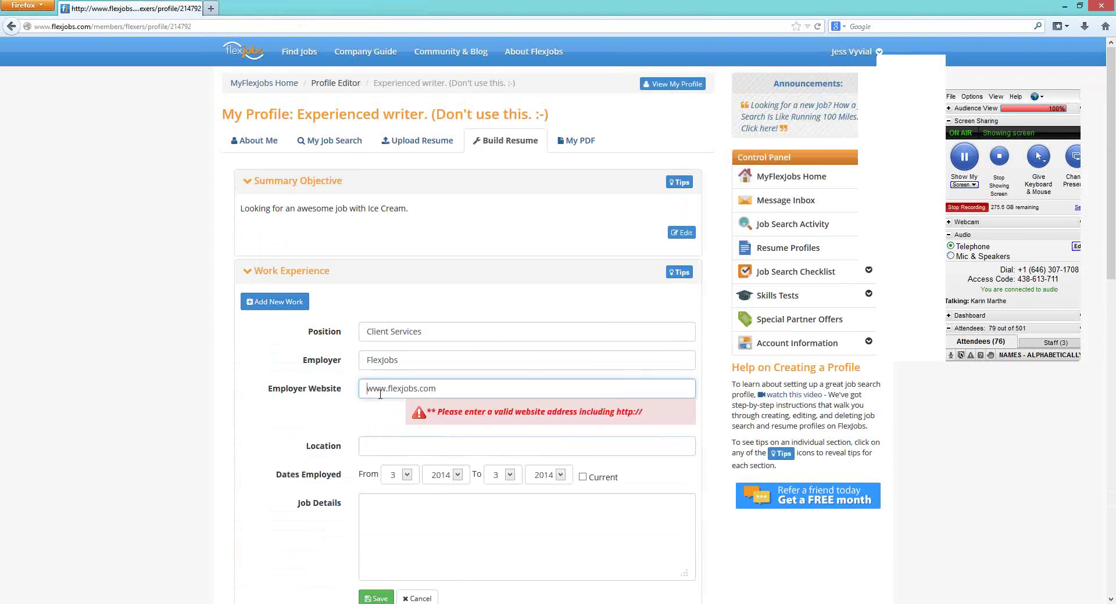
{"action": "type", "text": "http://"}
{"action": "left_click", "coordinate": [386, 598]}
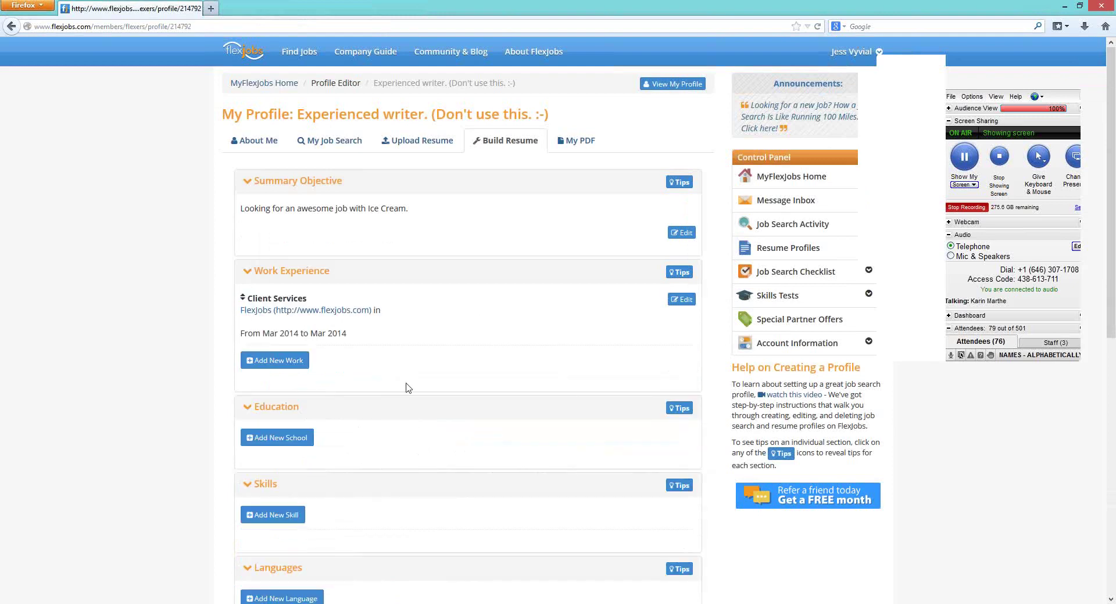
{"action": "scroll", "coordinate": [357, 379], "scroll_direction": "down", "scroll_amount": 2}
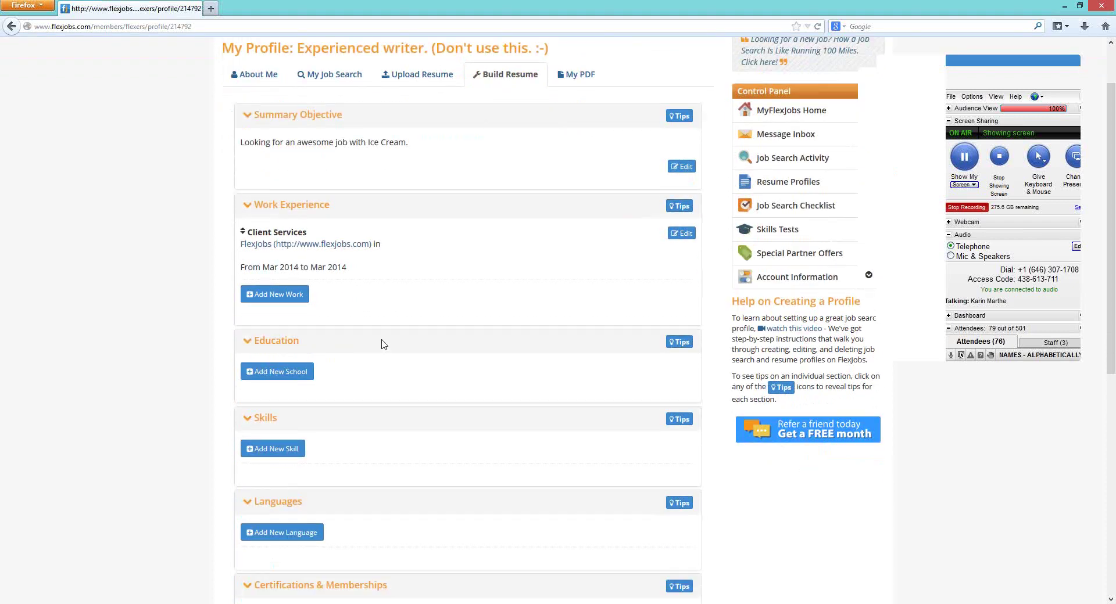
{"action": "left_click", "coordinate": [293, 298]}
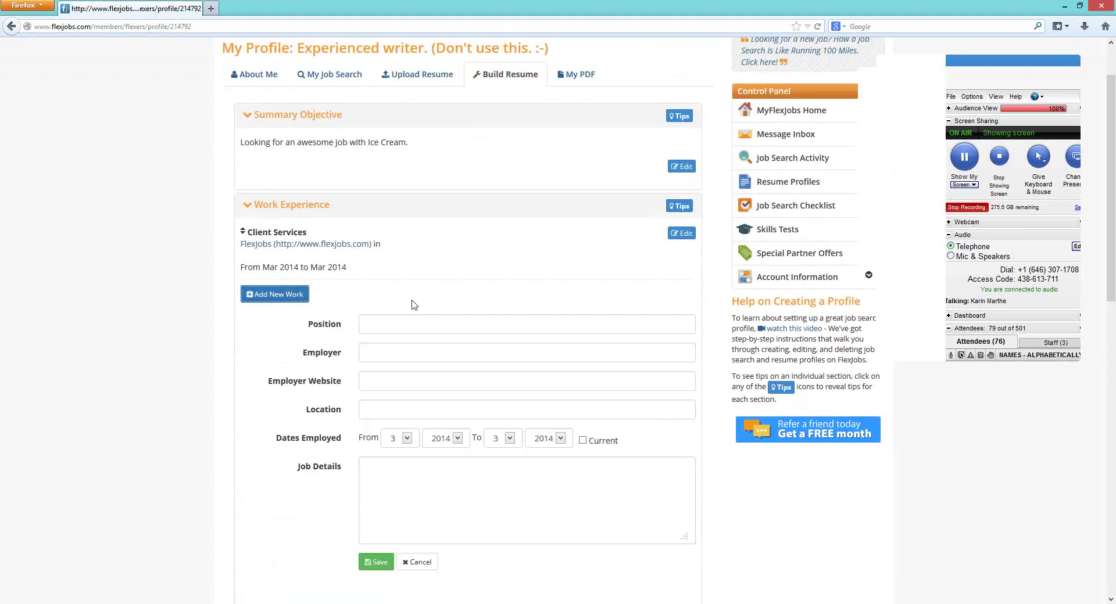
{"action": "scroll", "coordinate": [313, 377], "scroll_direction": "down", "scroll_amount": 4}
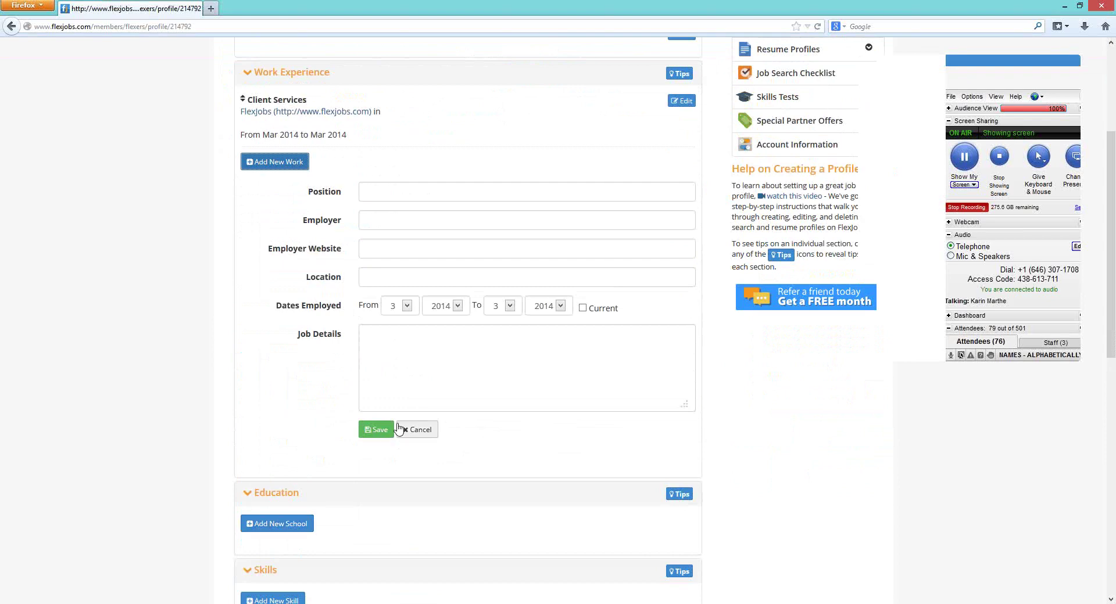
{"action": "left_click", "coordinate": [400, 192]}
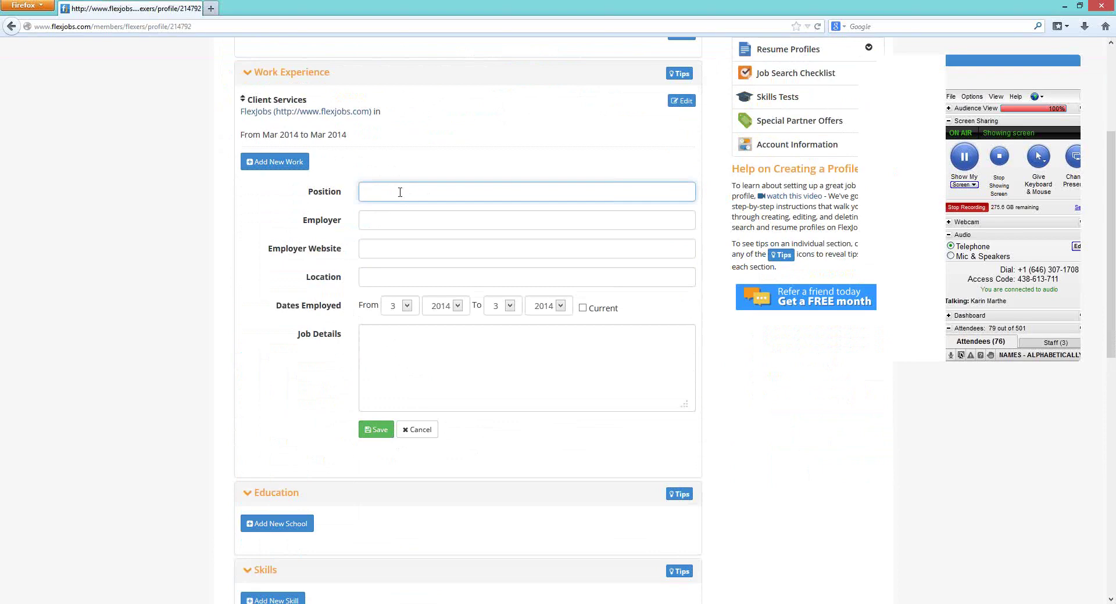
{"action": "left_click", "coordinate": [423, 431]}
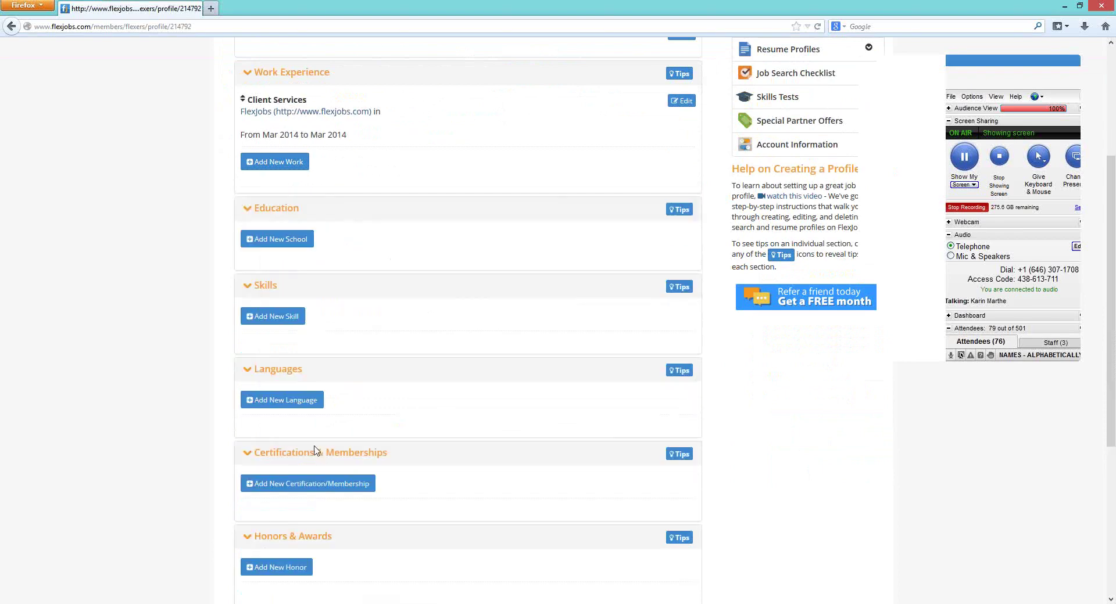
Start a new Education entry and enter School of Hard Knocks as the school name
{"action": "left_click", "coordinate": [283, 239]}
{"action": "left_click", "coordinate": [414, 267]}
{"action": "type", "text": "S"}
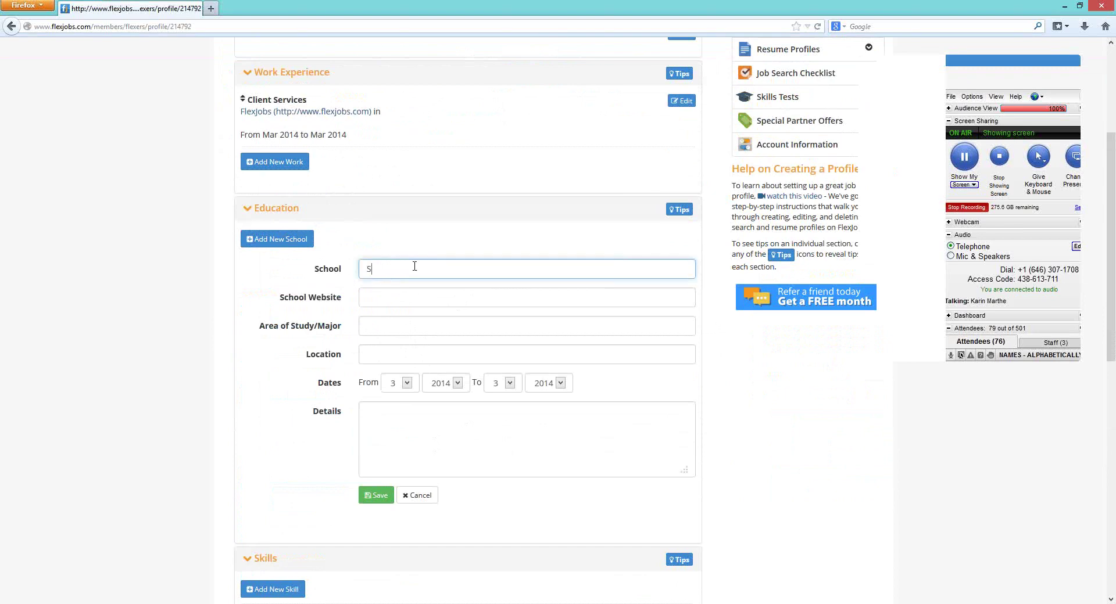
{"action": "type", "text": "coool"}
{"action": "key", "text": "BackSpace"}
{"action": "key", "text": "BackSpace"}
{"action": "type", "text": "ol of Hard Knocks"}
Set the school's location to Denver, Colorado and the end year to 2015, and save the education entry
{"action": "left_click", "coordinate": [398, 324]}
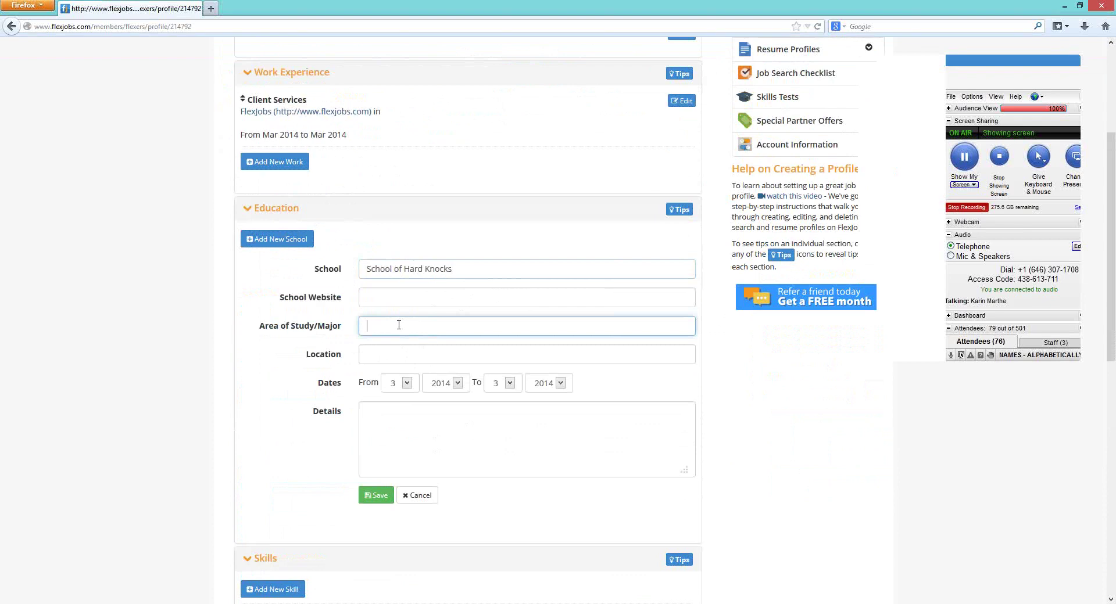
{"action": "left_click", "coordinate": [397, 356]}
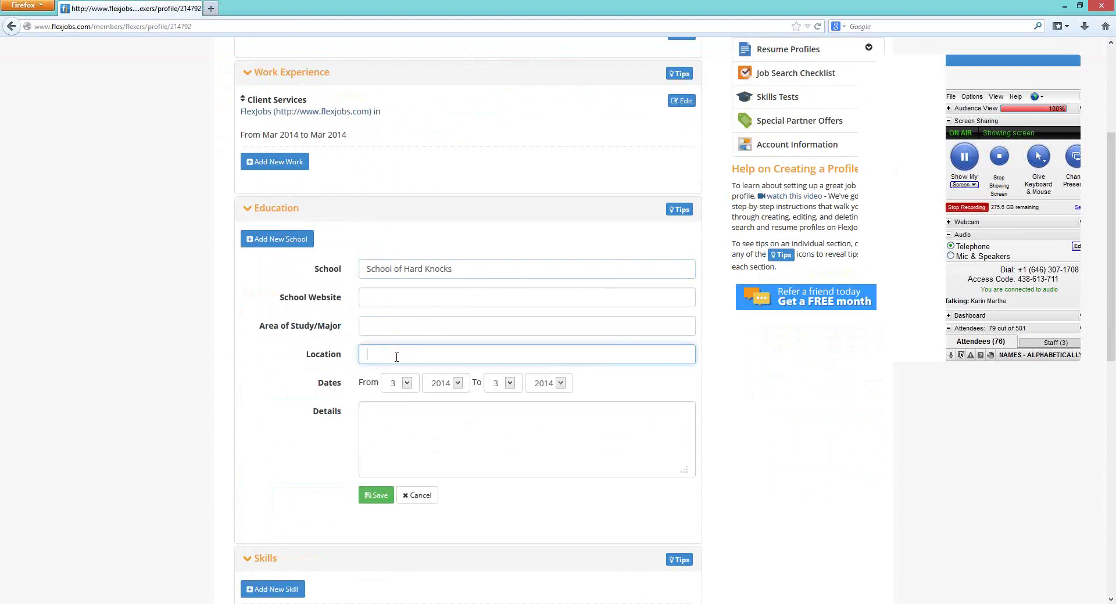
{"action": "type", "text": "E"}
{"action": "key", "text": "BackSpace"}
{"action": "type", "text": "Denver, Colorado"}
{"action": "left_click", "coordinate": [553, 388]}
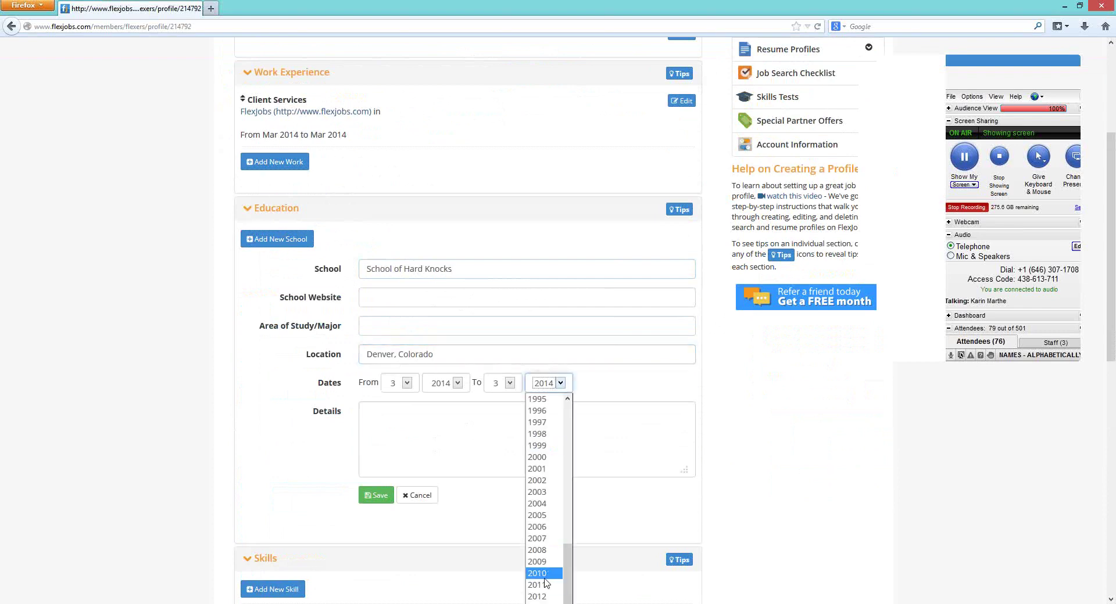
{"action": "left_click", "coordinate": [540, 596]}
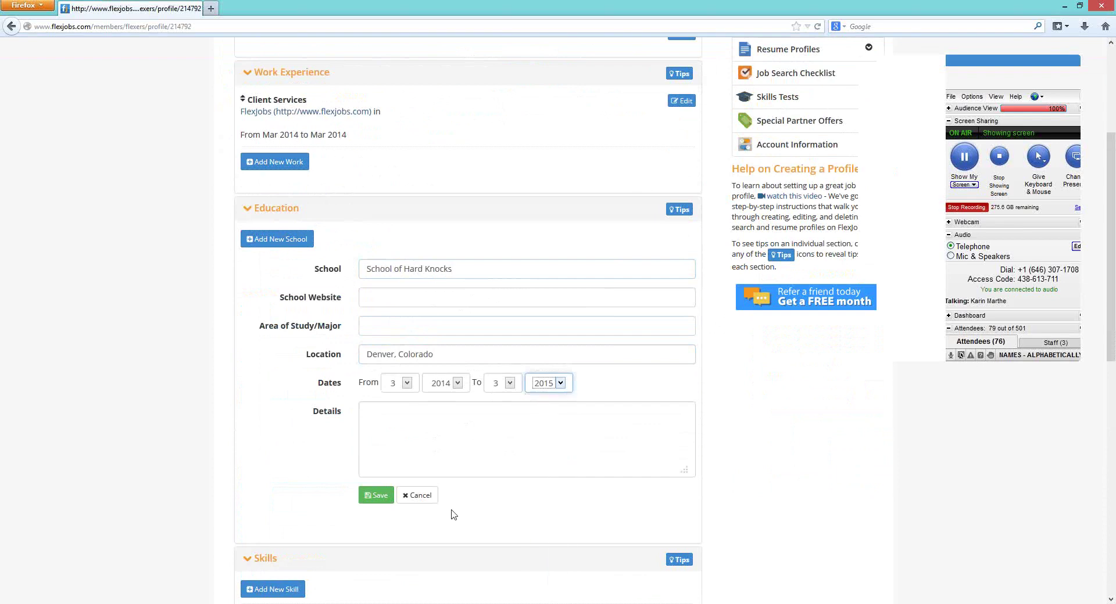
{"action": "left_click", "coordinate": [376, 495]}
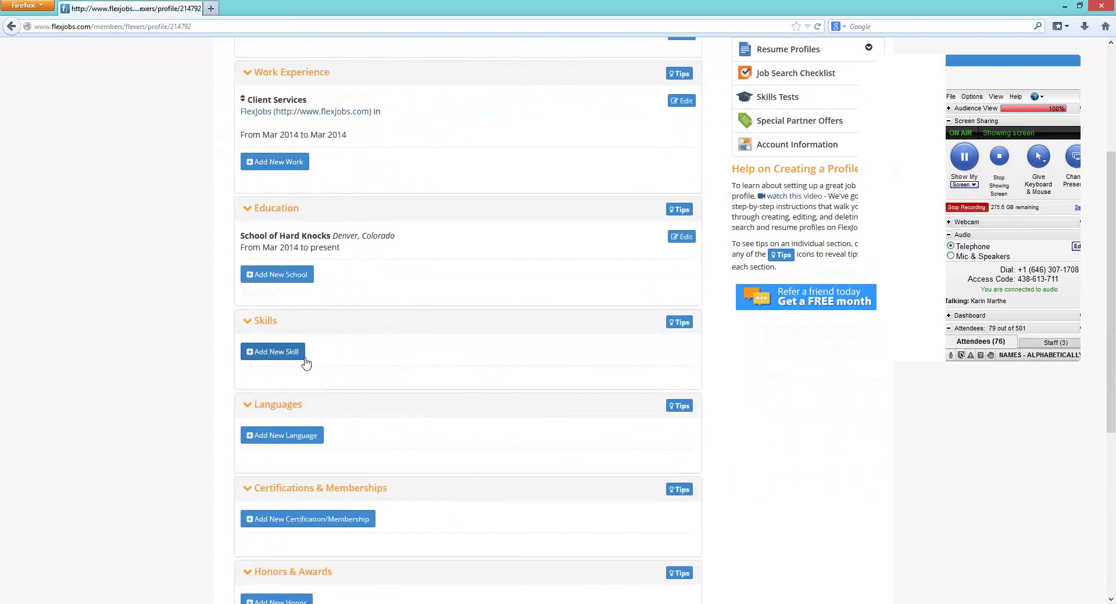
Add the skill "MIcrosoft Excel" with the level Advanced to the resume and save it
{"action": "scroll", "coordinate": [340, 364], "scroll_direction": "down", "scroll_amount": 2}
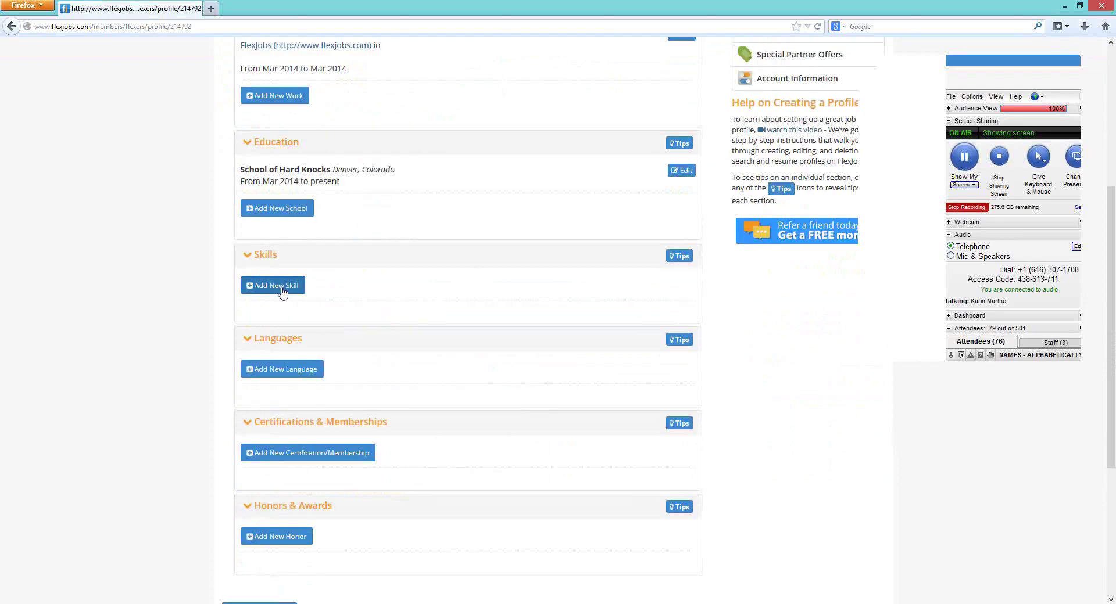
{"action": "left_click", "coordinate": [283, 292]}
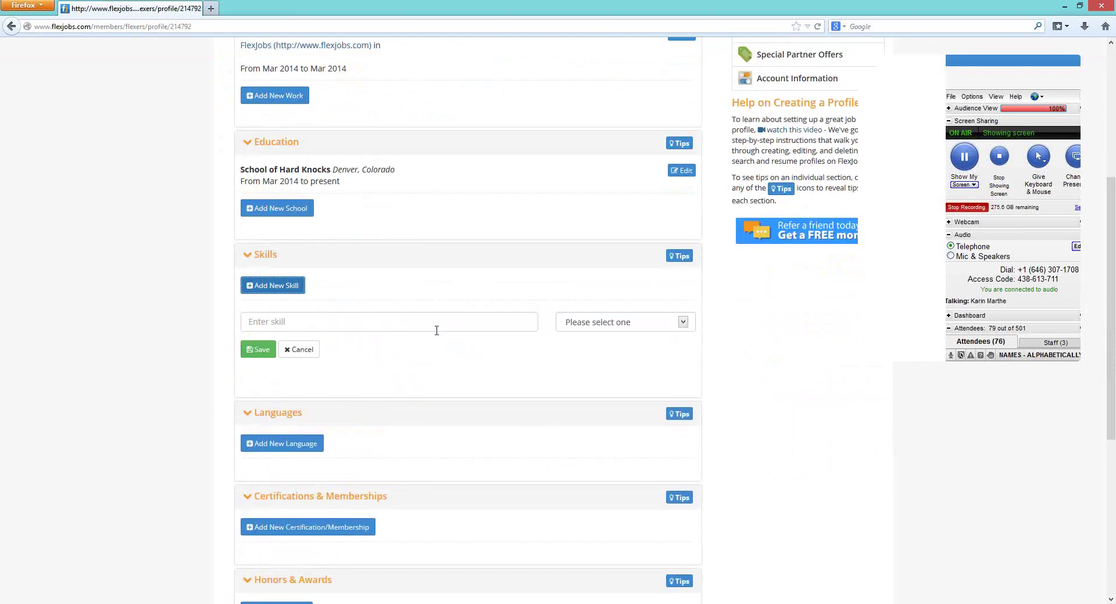
{"action": "left_click", "coordinate": [436, 330]}
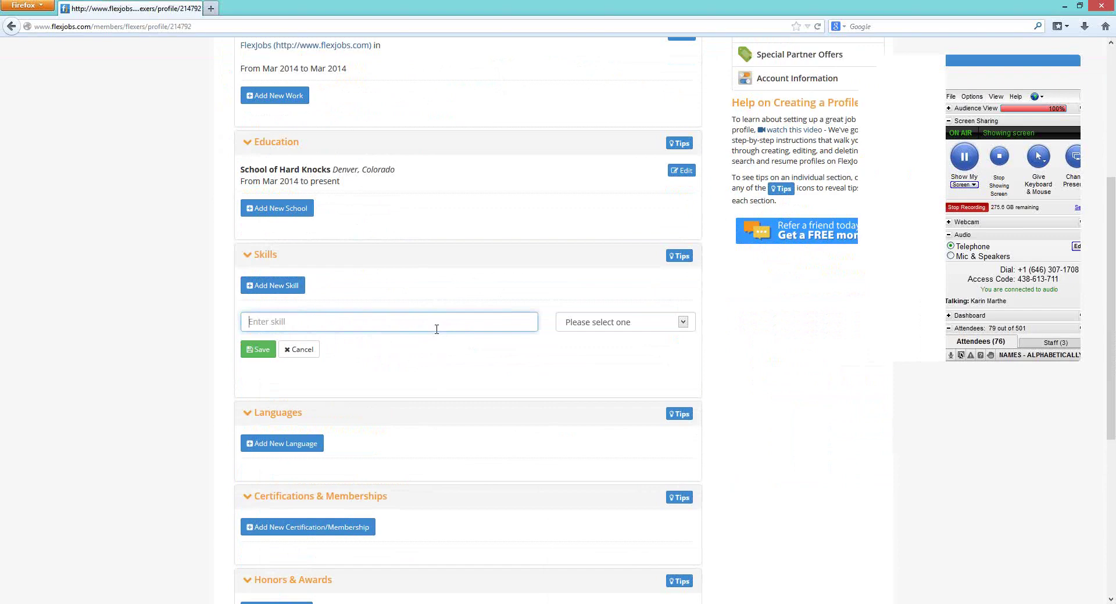
{"action": "type", "text": "MIcrosoft Excel"}
{"action": "left_click", "coordinate": [594, 323]}
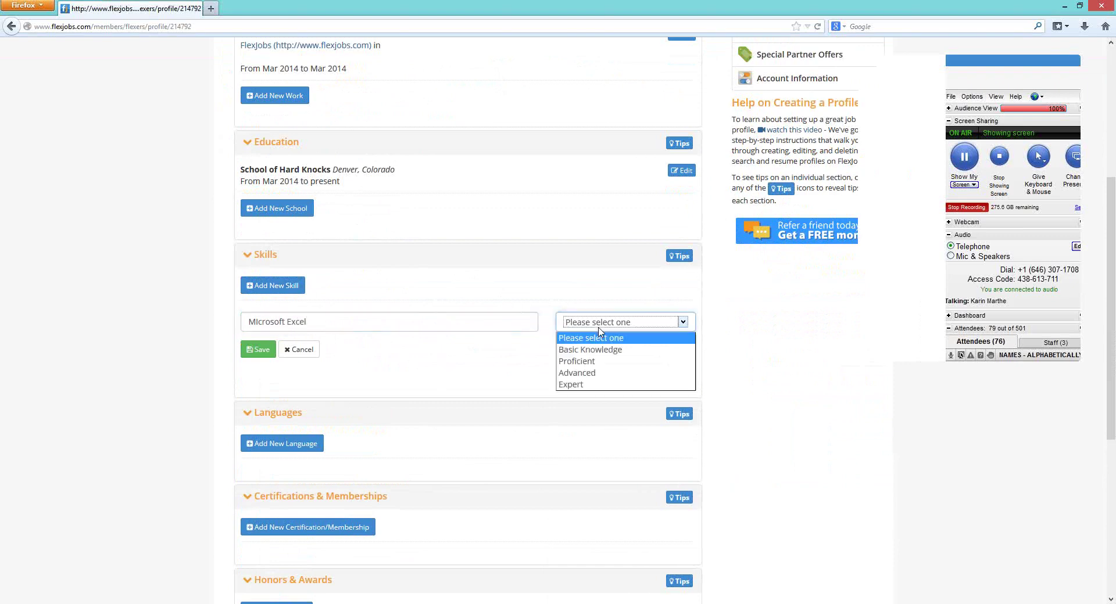
{"action": "left_click", "coordinate": [590, 375]}
{"action": "left_click", "coordinate": [258, 349]}
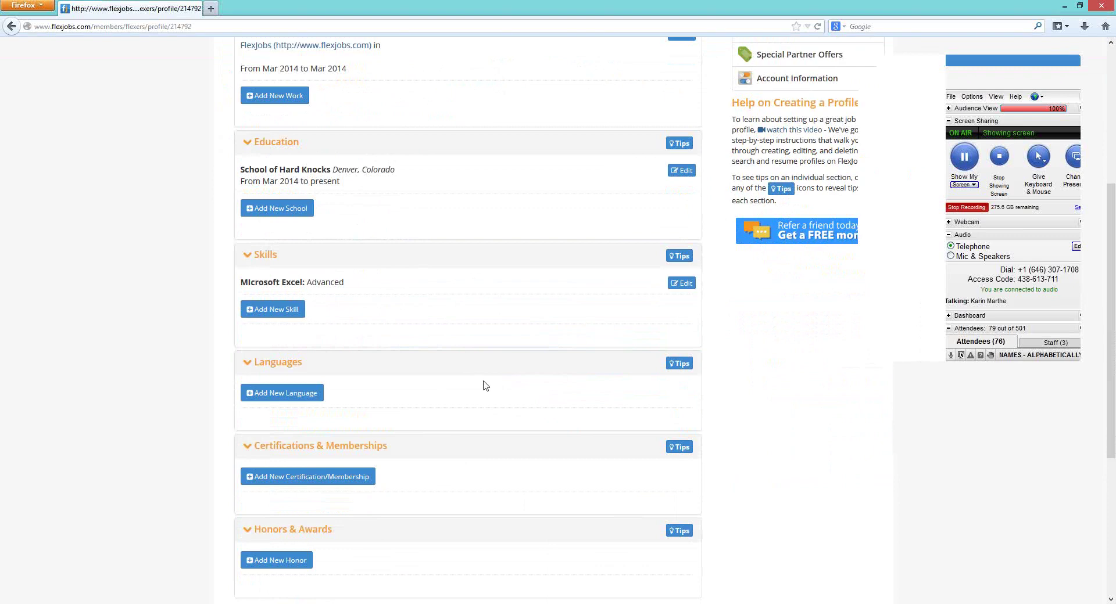
Add Spanish as a language with the level Proficient, dismiss the messenger notification, and save the entry
{"action": "left_click", "coordinate": [303, 405]}
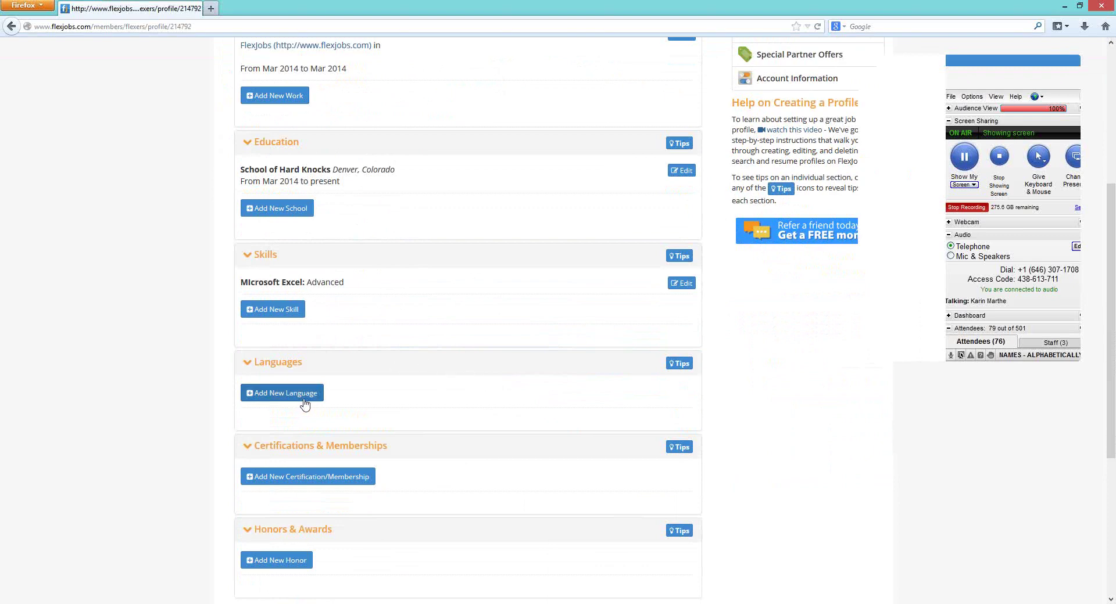
{"action": "left_click", "coordinate": [381, 431]}
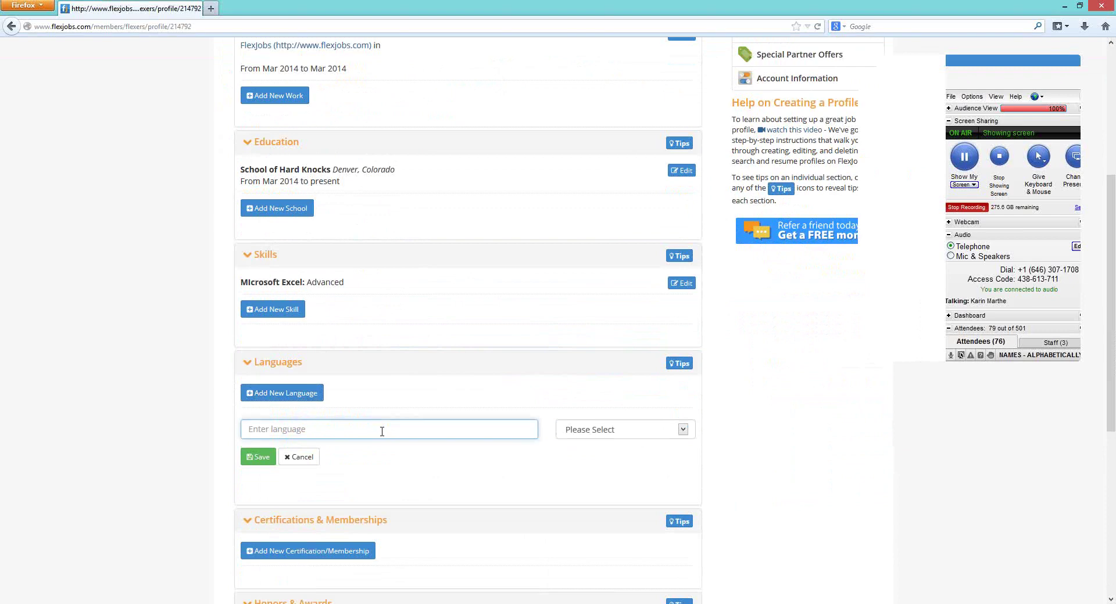
{"action": "type", "text": "Spanish"}
{"action": "left_click", "coordinate": [615, 432]}
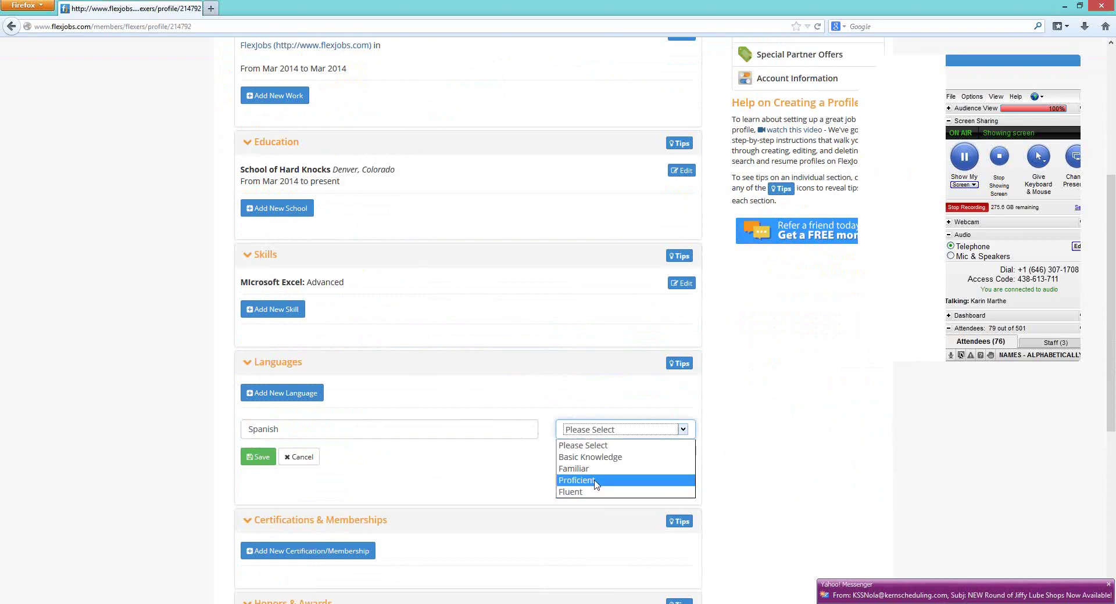
{"action": "left_click", "coordinate": [595, 482]}
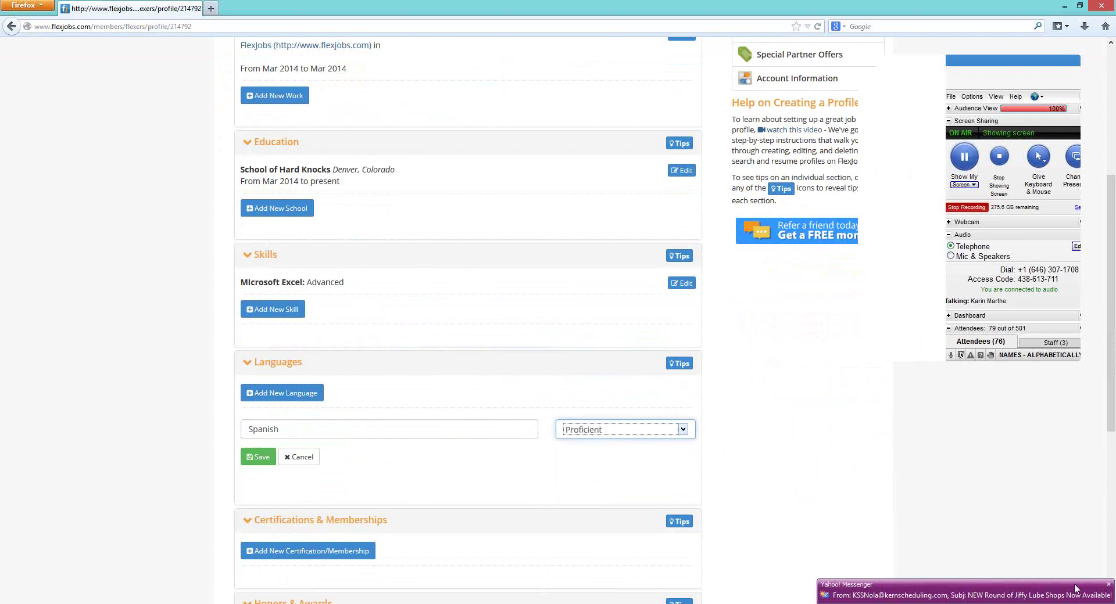
{"action": "left_click", "coordinate": [1108, 584]}
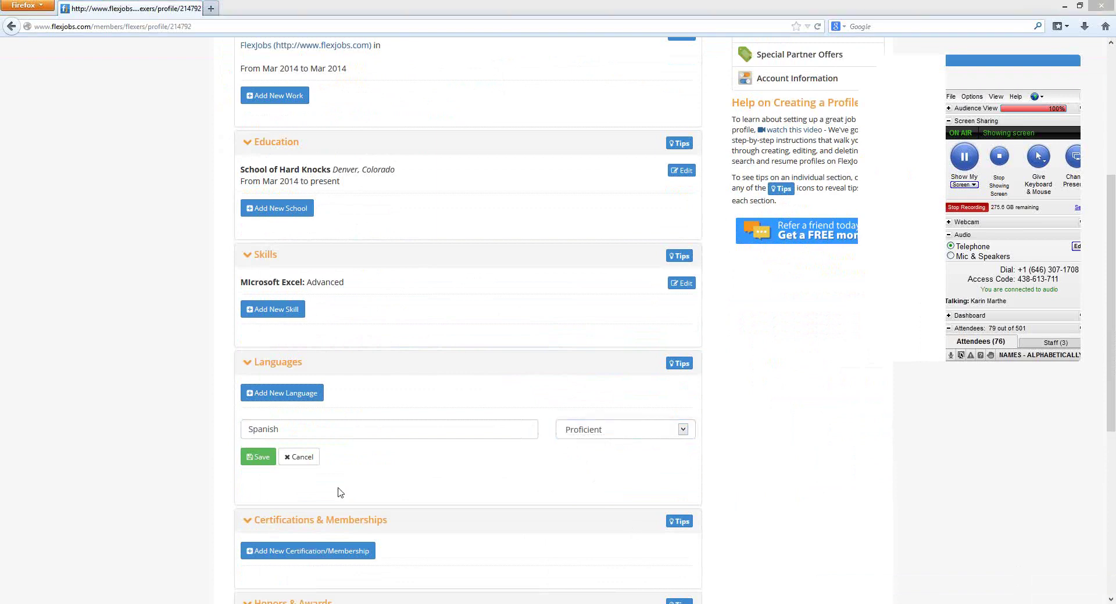
{"action": "left_click", "coordinate": [258, 459]}
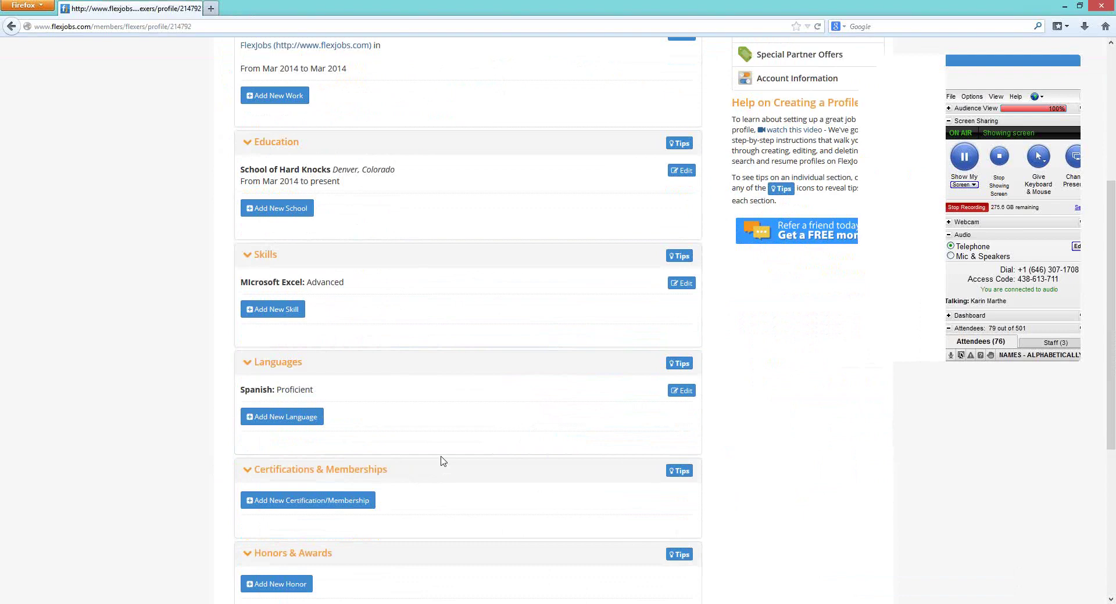
Add "Who's Who" as a new certification or membership and save it
{"action": "scroll", "coordinate": [441, 460], "scroll_direction": "down", "scroll_amount": 2}
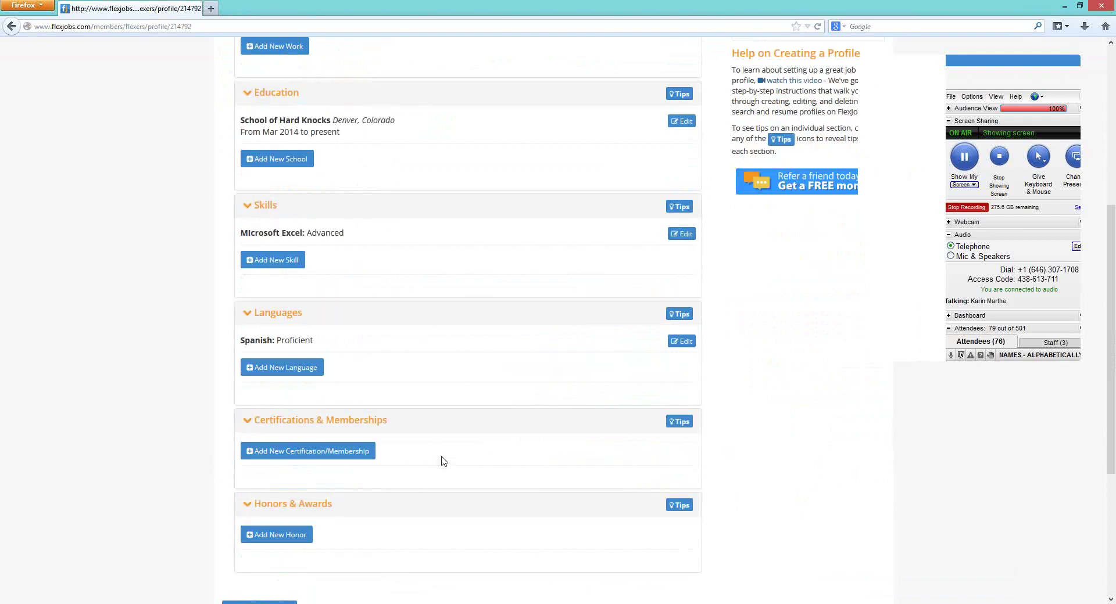
{"action": "left_click", "coordinate": [361, 435]}
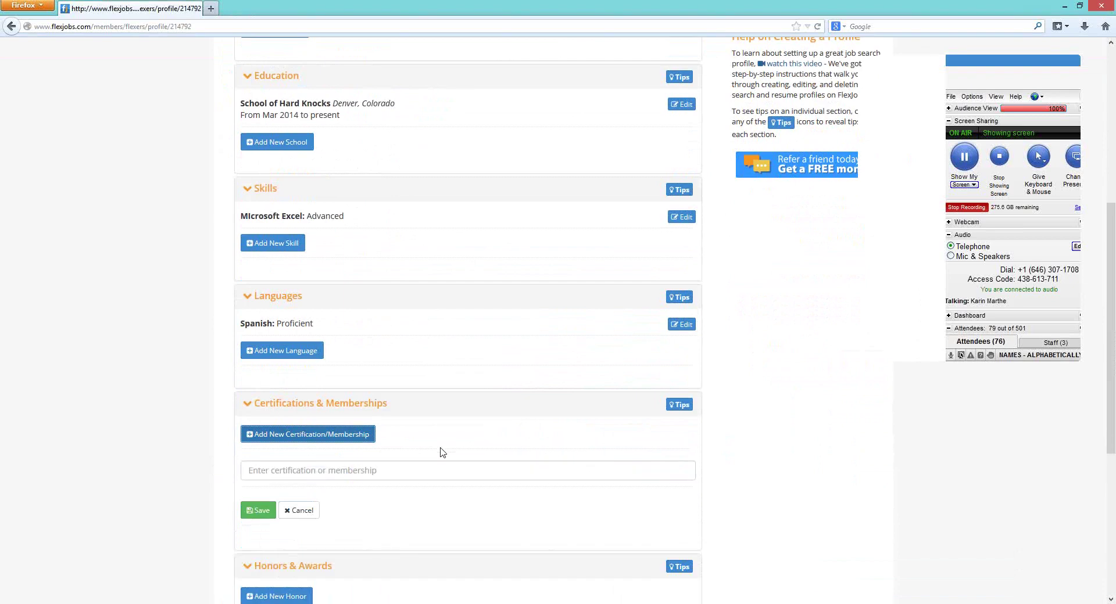
{"action": "left_click", "coordinate": [409, 473]}
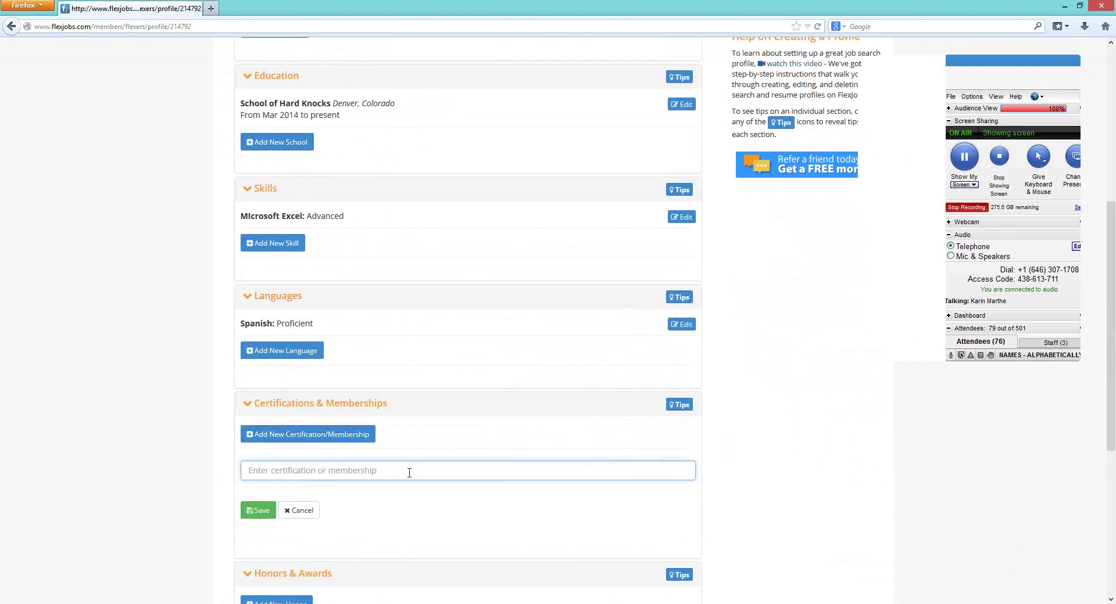
{"action": "type", "text": "Who's Who"}
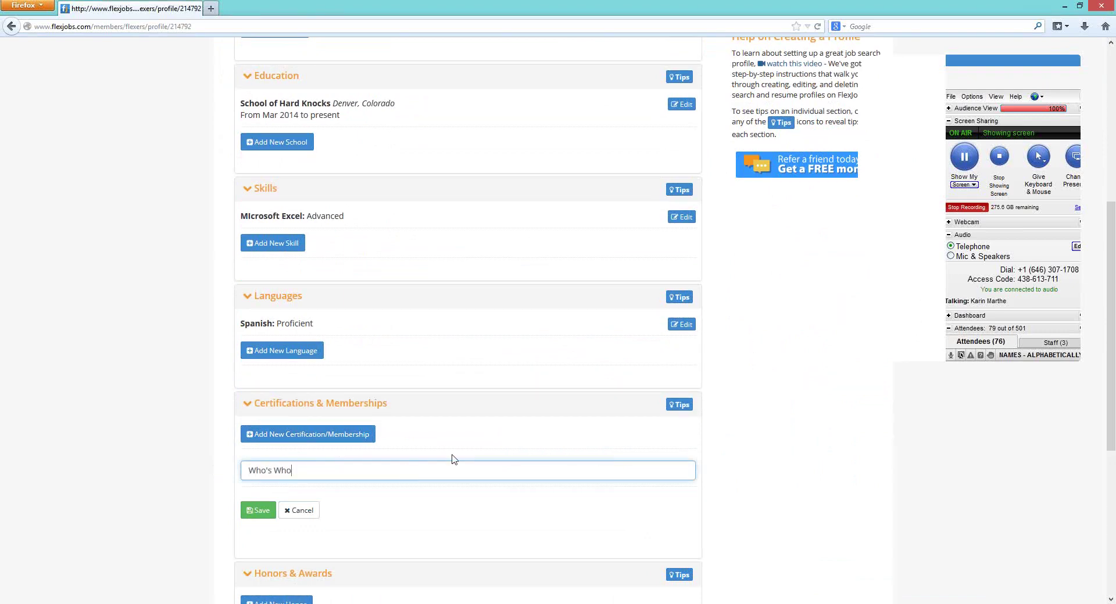
{"action": "left_click", "coordinate": [255, 512]}
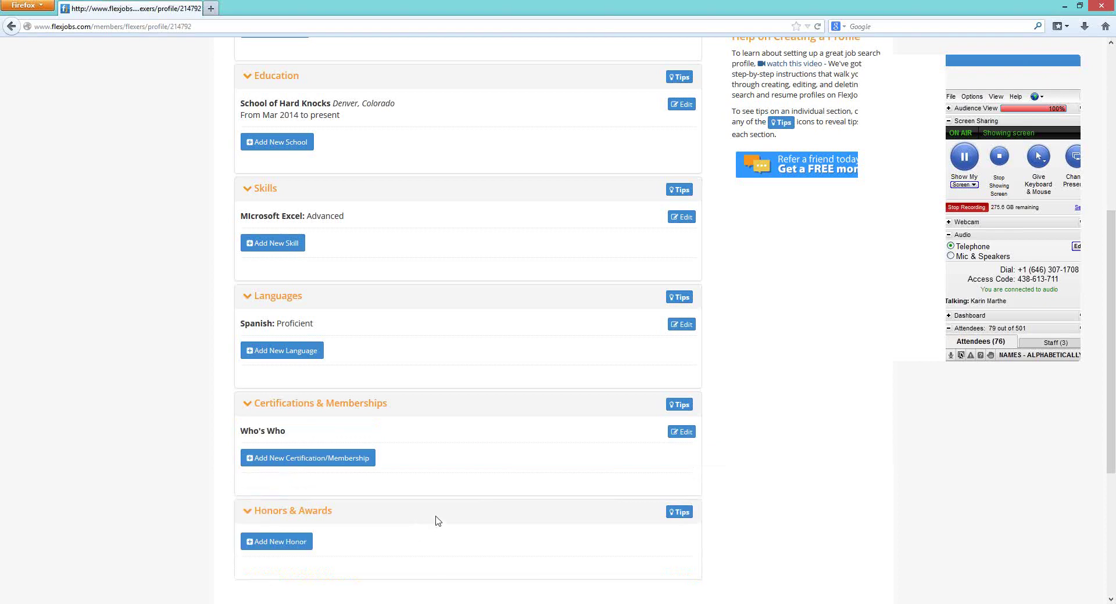
Add "National Dean's List" as a new entry under Honors & Awards and save it
{"action": "scroll", "coordinate": [444, 512], "scroll_direction": "down", "scroll_amount": 2}
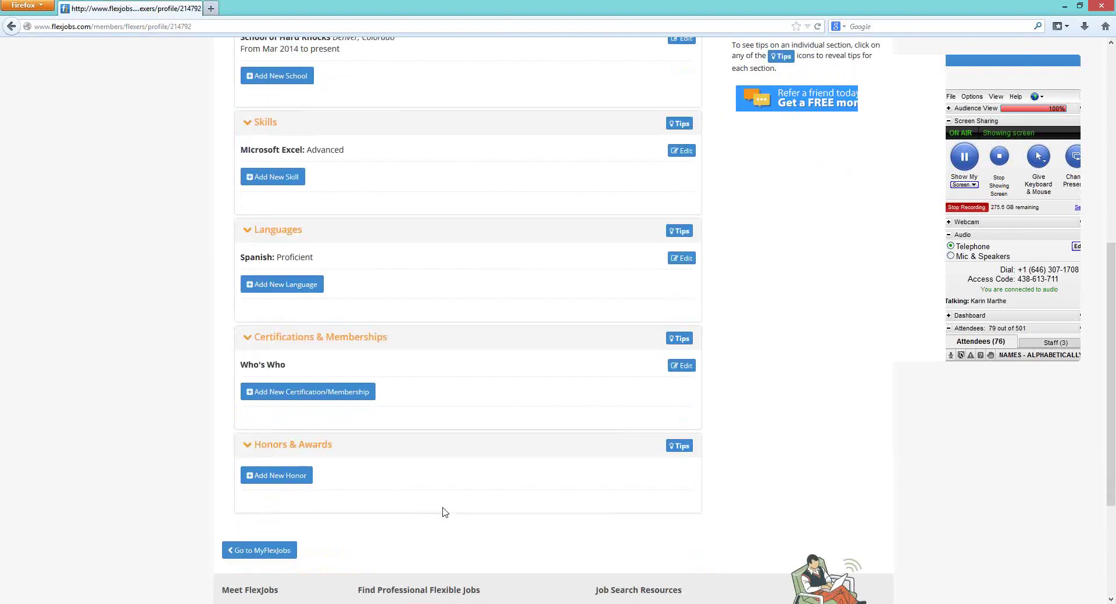
{"action": "left_click", "coordinate": [307, 478]}
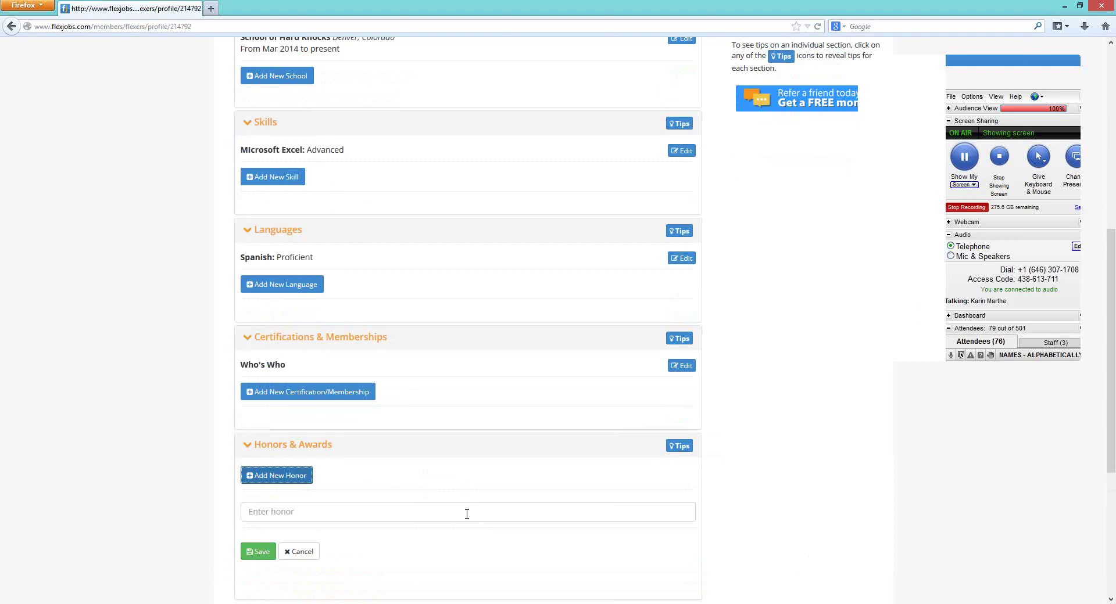
{"action": "left_click", "coordinate": [467, 513]}
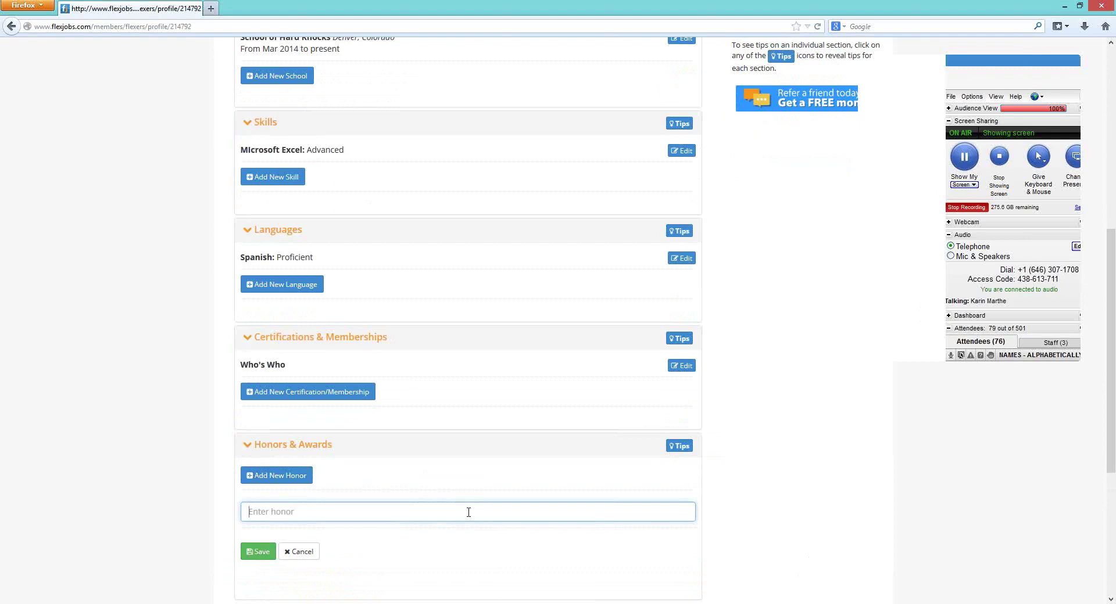
{"action": "type", "text": "National Dean's List"}
{"action": "left_click", "coordinate": [262, 552]}
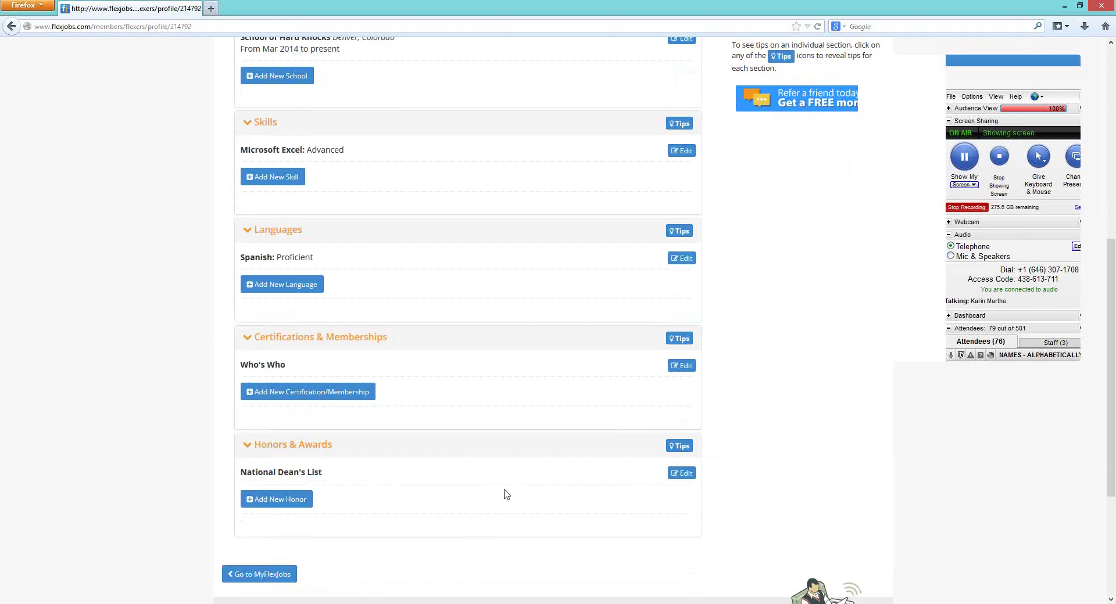
Look over the completed resume sections, and view the My PDF instructions and the link and download options
{"action": "scroll", "coordinate": [506, 494], "scroll_direction": "down", "scroll_amount": 2}
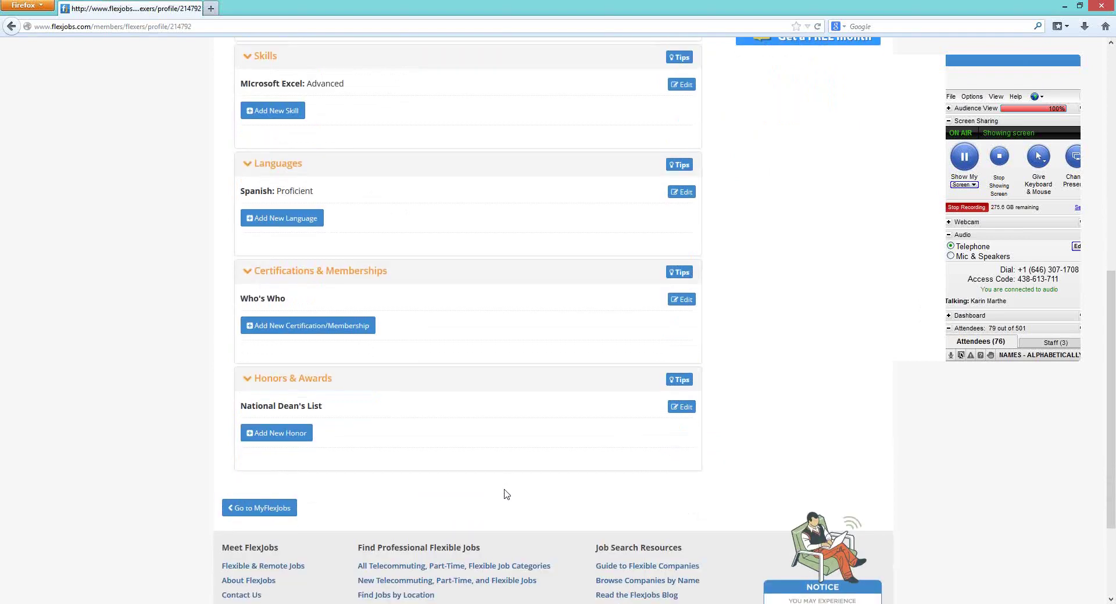
{"action": "scroll", "coordinate": [506, 494], "scroll_direction": "up", "scroll_amount": 14}
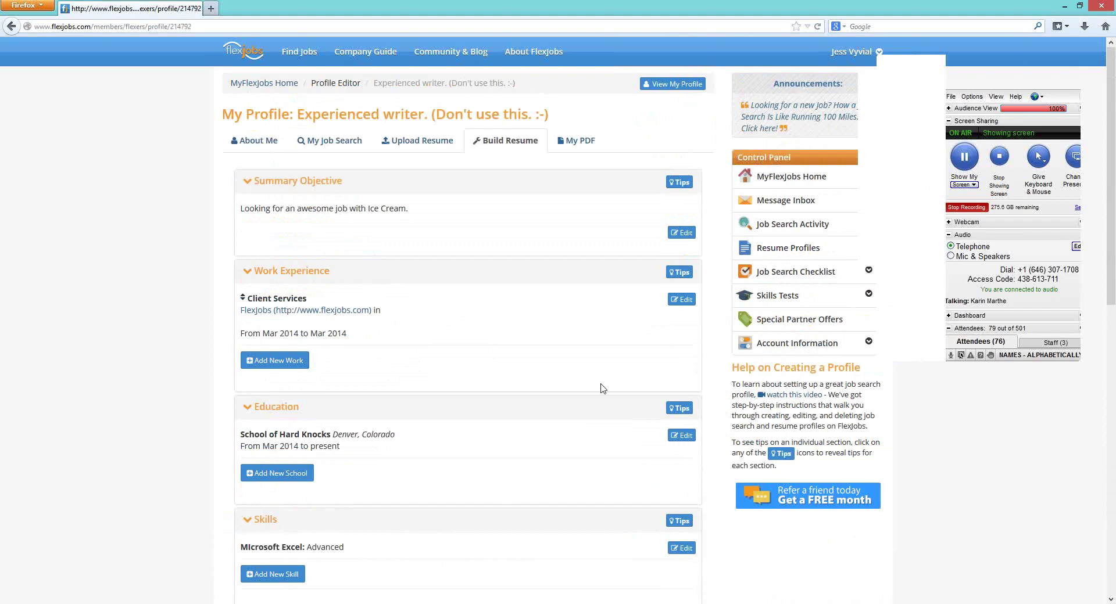
{"action": "left_click", "coordinate": [573, 149]}
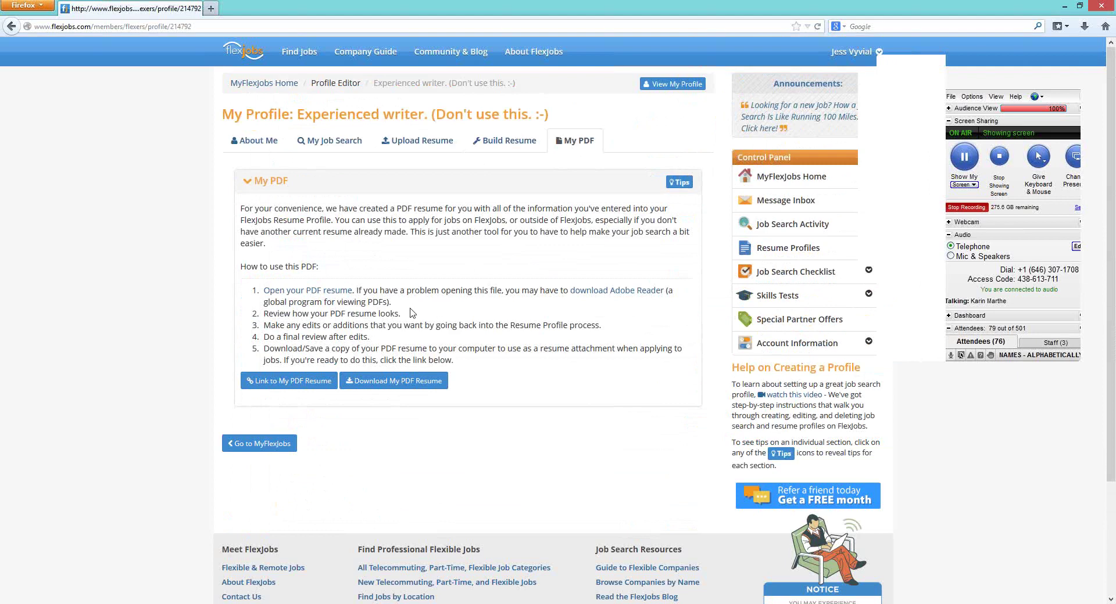
{"action": "scroll", "coordinate": [406, 323], "scroll_direction": "down", "scroll_amount": 1}
{"action": "scroll", "coordinate": [406, 323], "scroll_direction": "down", "scroll_amount": 1}
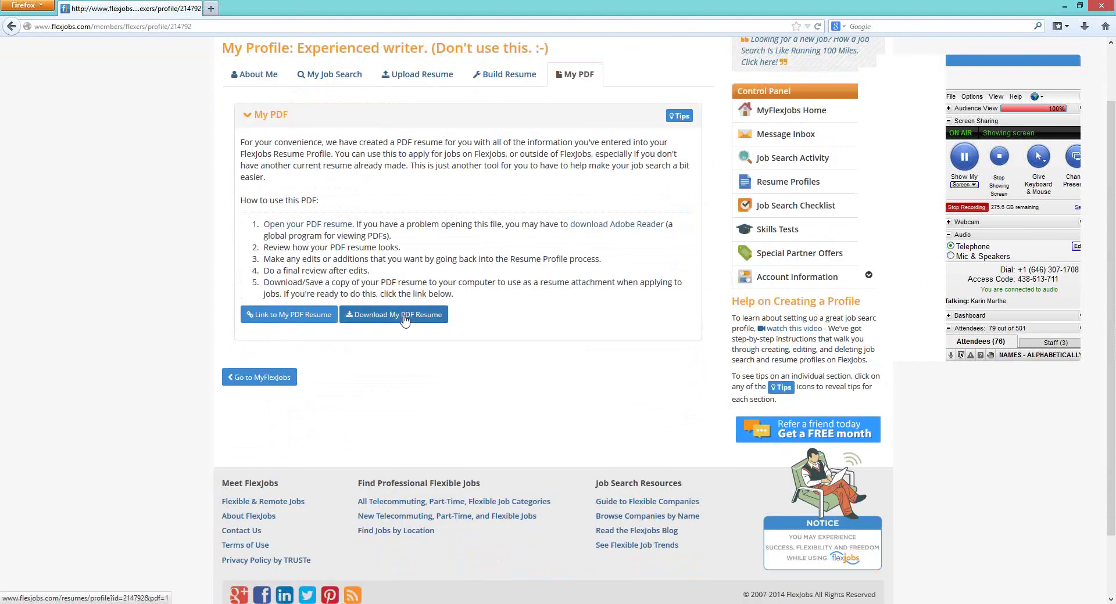
Download the PDF resume and save profile.pdf, and open and close the tips for the My PDF section
{"action": "left_click", "coordinate": [405, 320]}
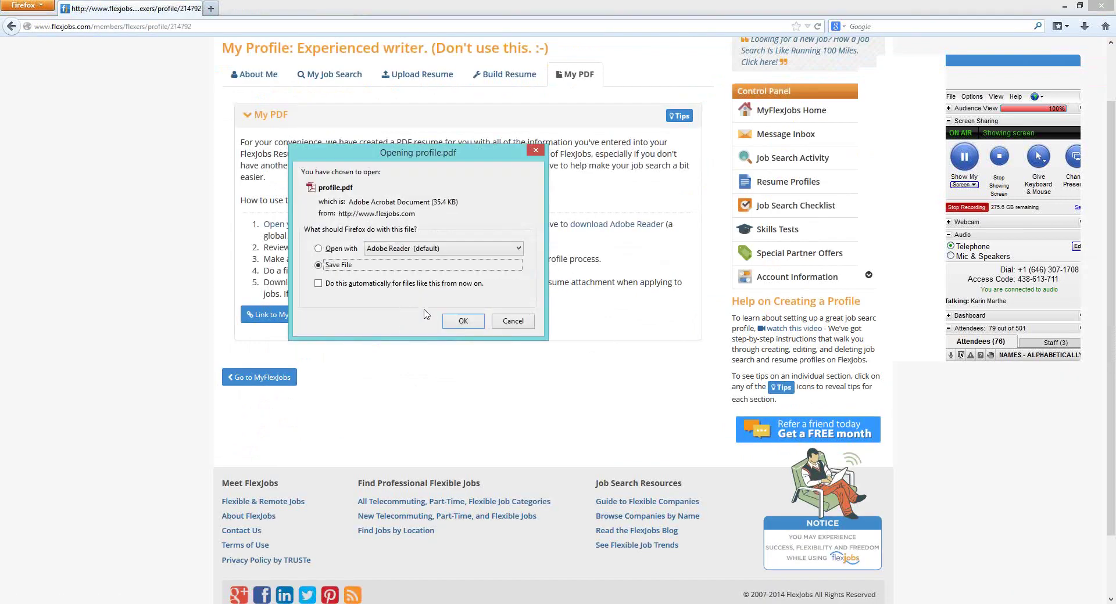
{"action": "left_click", "coordinate": [463, 322]}
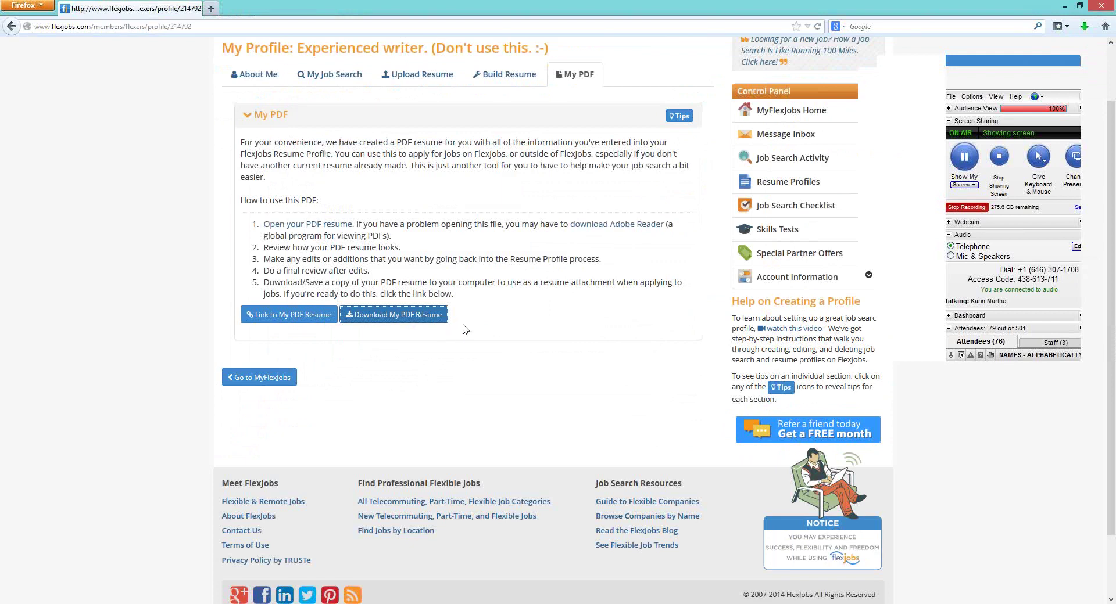
{"action": "scroll", "coordinate": [463, 323], "scroll_direction": "up", "scroll_amount": 2}
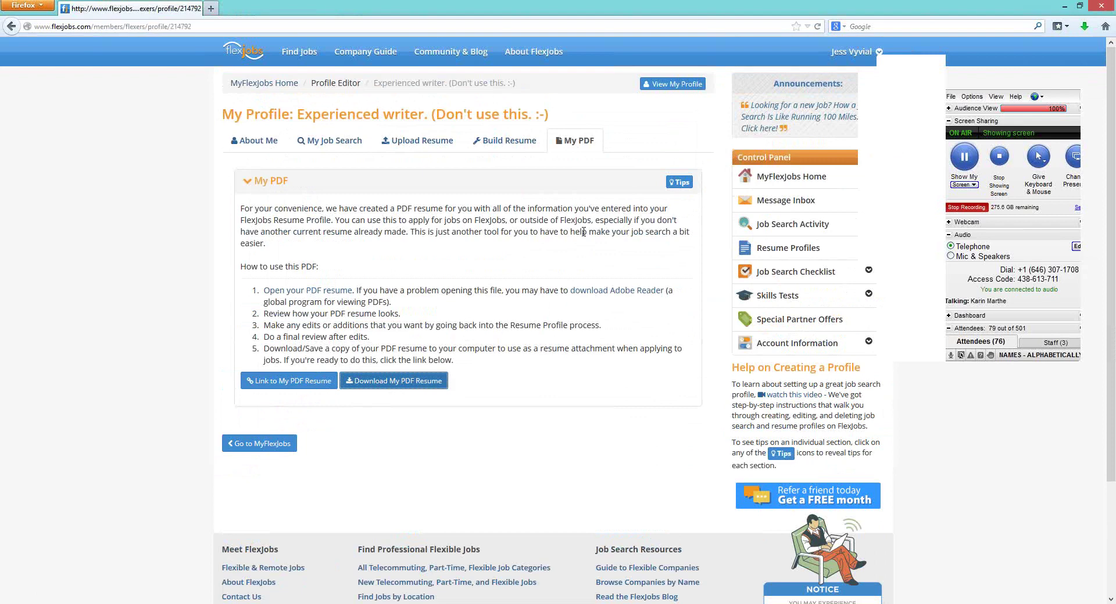
{"action": "left_click", "coordinate": [679, 184]}
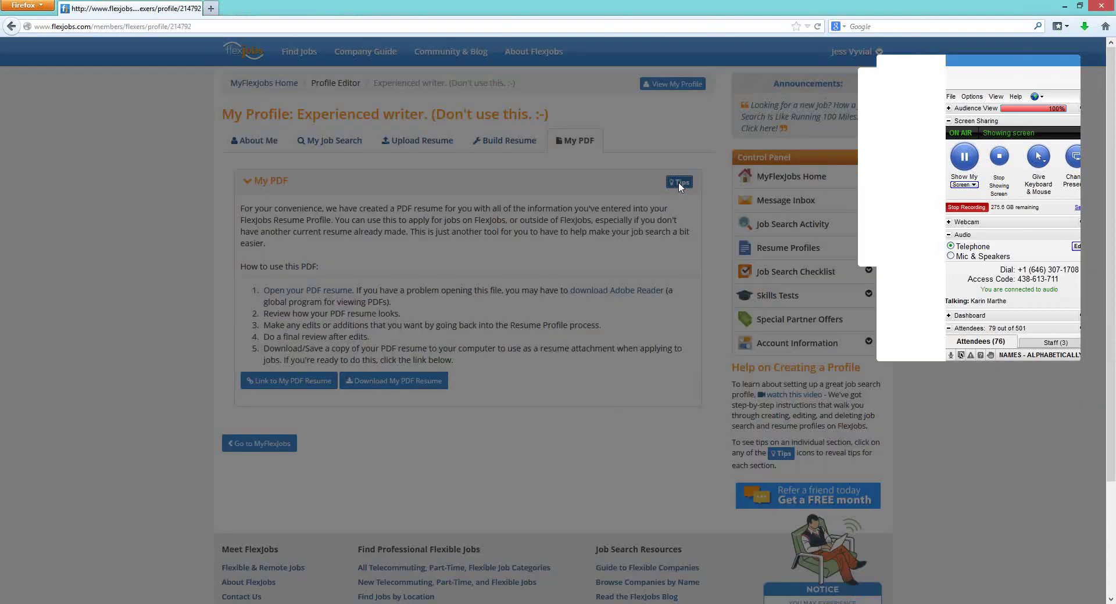
{"action": "left_click", "coordinate": [712, 68]}
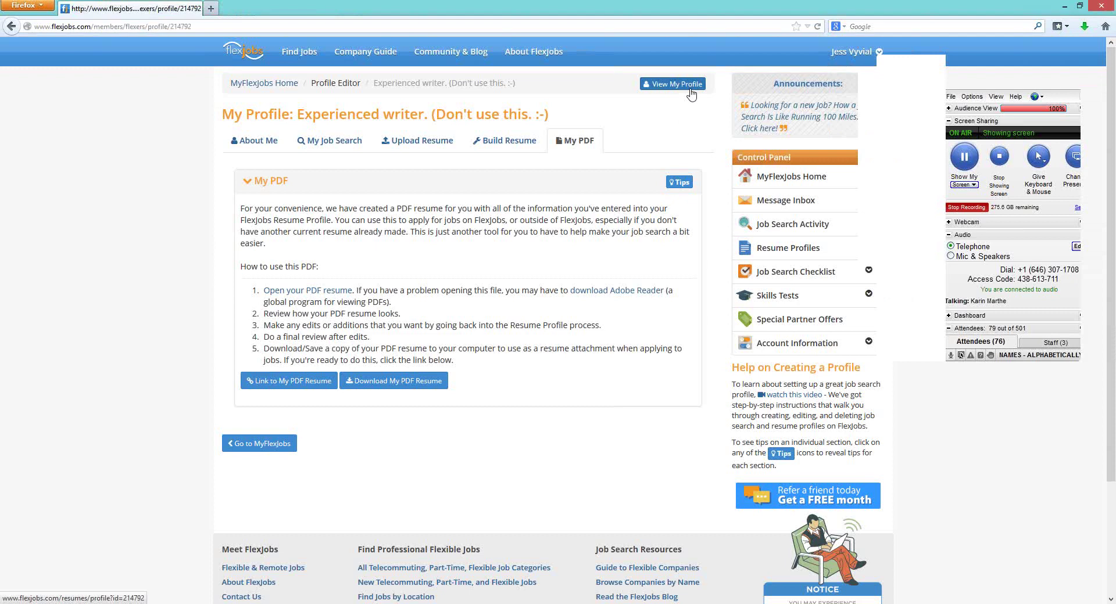
Open the public view of the profile, review its sections from the executive summary to the job search details, and close it
{"action": "left_click", "coordinate": [690, 94]}
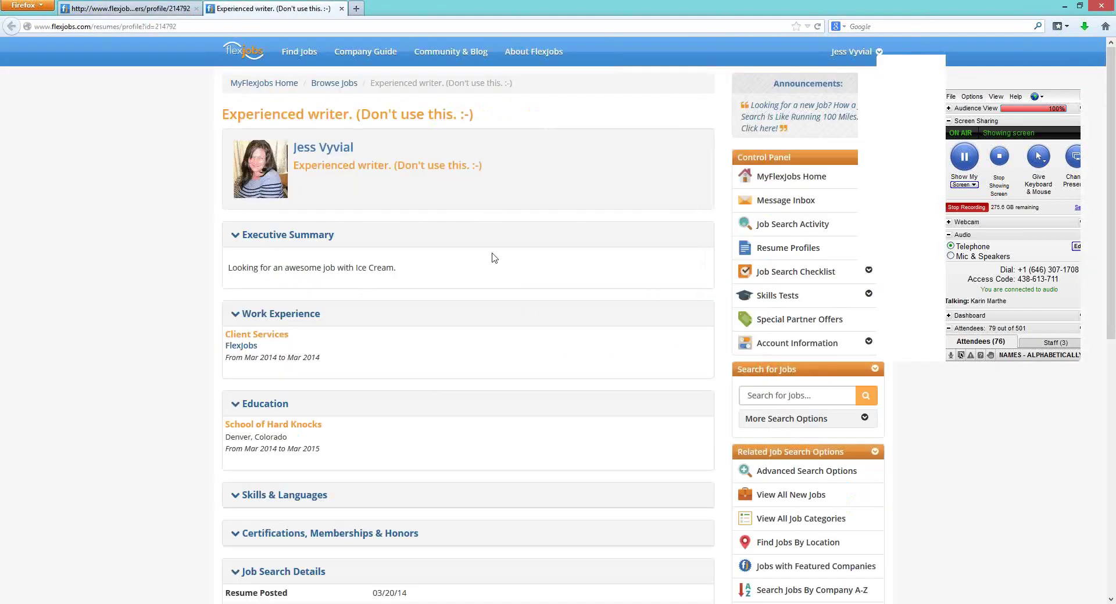
{"action": "scroll", "coordinate": [487, 262], "scroll_direction": "down", "scroll_amount": 2}
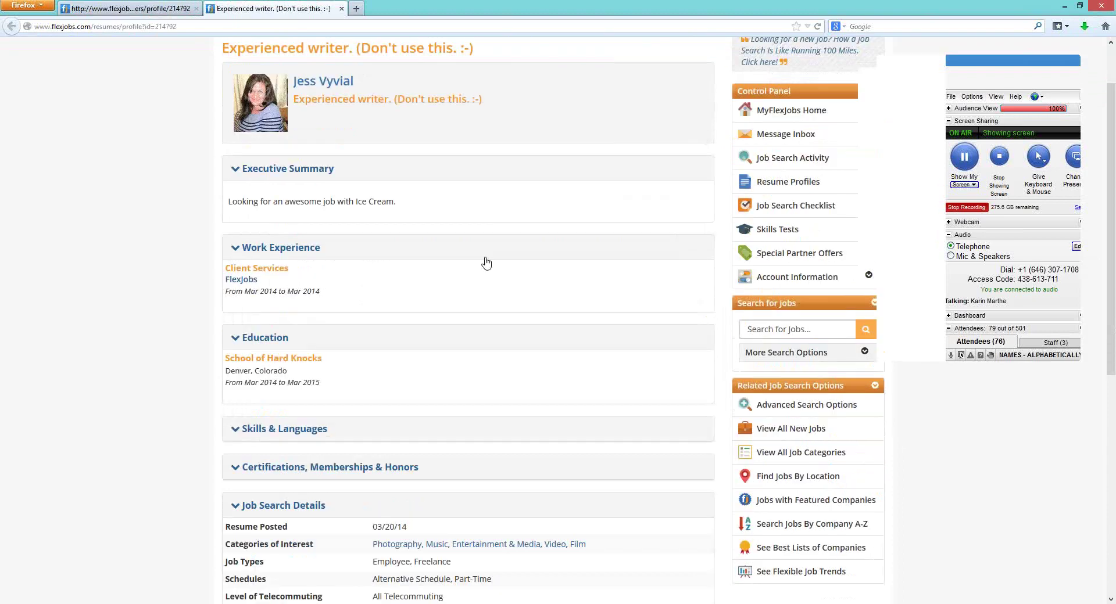
{"action": "scroll", "coordinate": [486, 263], "scroll_direction": "down", "scroll_amount": 2}
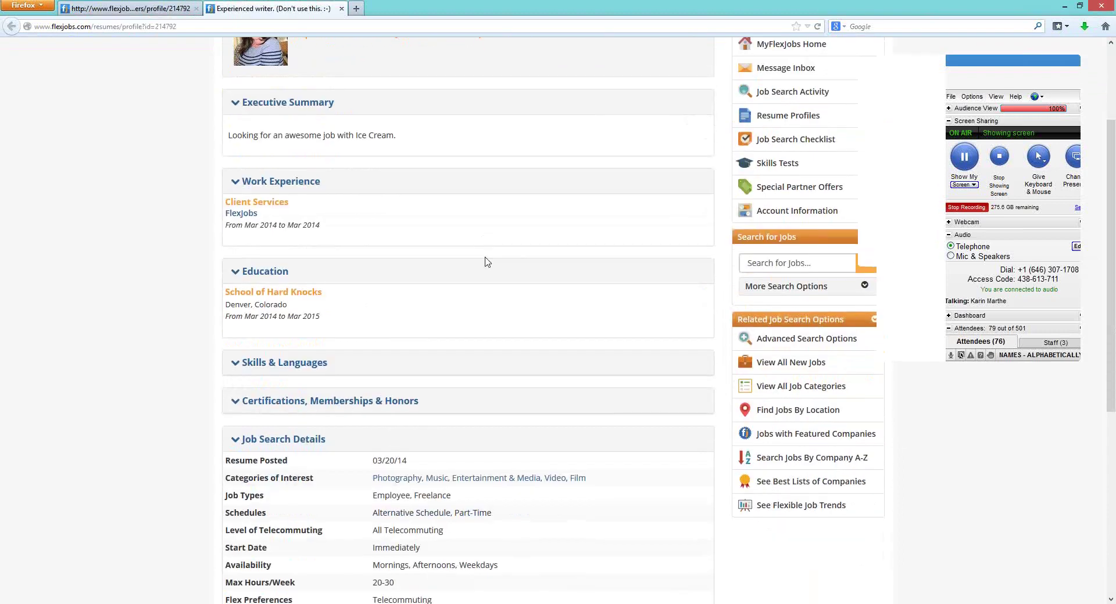
{"action": "scroll", "coordinate": [487, 262], "scroll_direction": "up", "scroll_amount": 2}
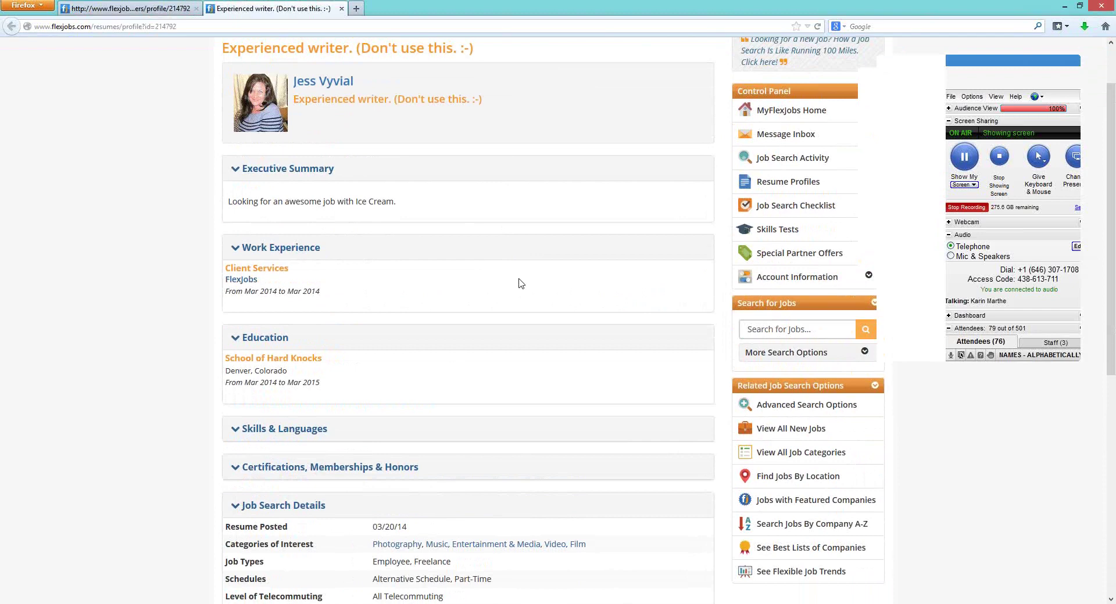
{"action": "scroll", "coordinate": [520, 283], "scroll_direction": "down", "scroll_amount": 1}
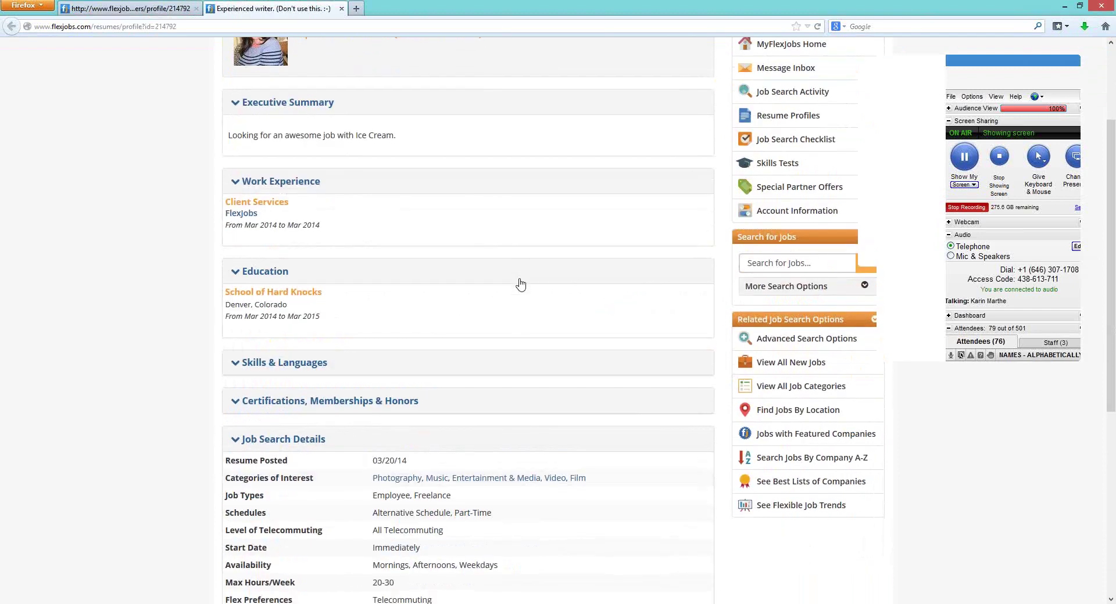
{"action": "scroll", "coordinate": [520, 283], "scroll_direction": "down", "scroll_amount": 1}
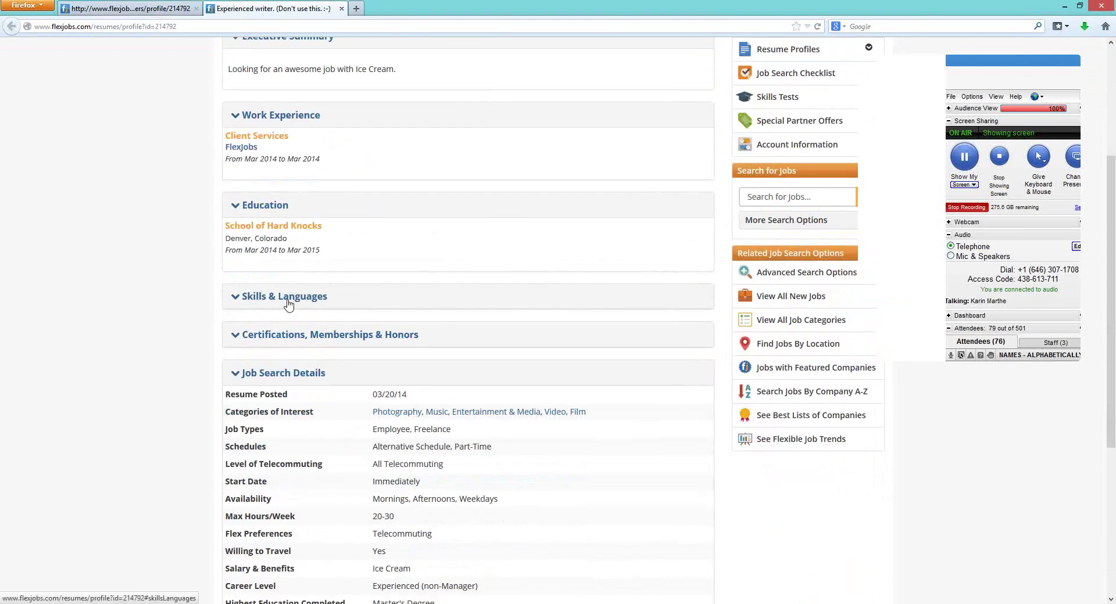
{"action": "scroll", "coordinate": [458, 298], "scroll_direction": "down", "scroll_amount": 2}
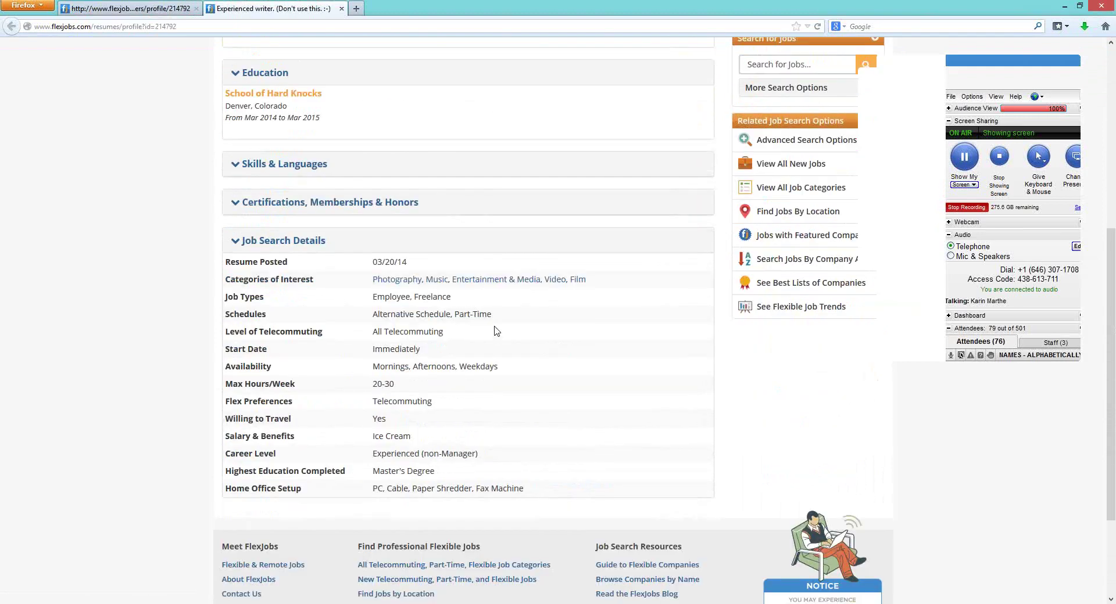
{"action": "scroll", "coordinate": [496, 331], "scroll_direction": "up", "scroll_amount": 5}
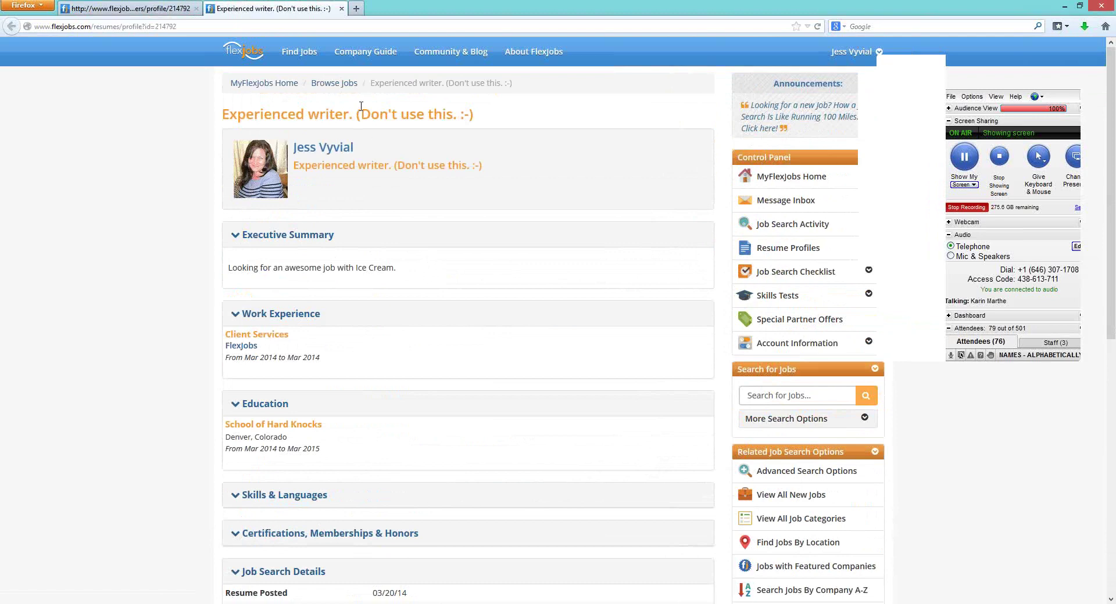
{"action": "left_click", "coordinate": [340, 9]}
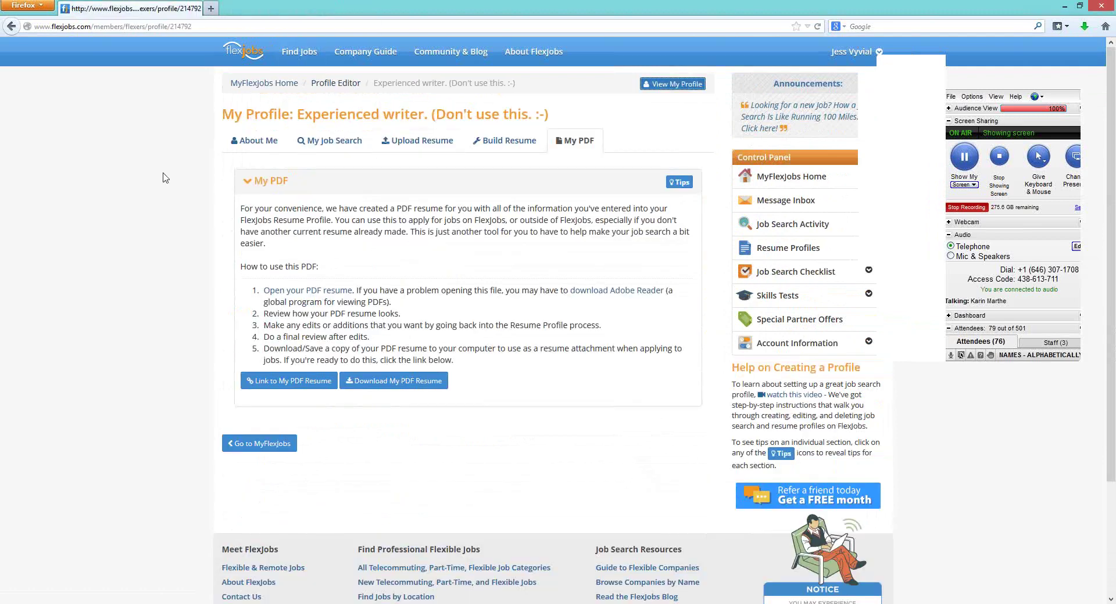
Return to the MyFlexJobs home page and look at the My Resume Profiles section
{"action": "left_click", "coordinate": [262, 87]}
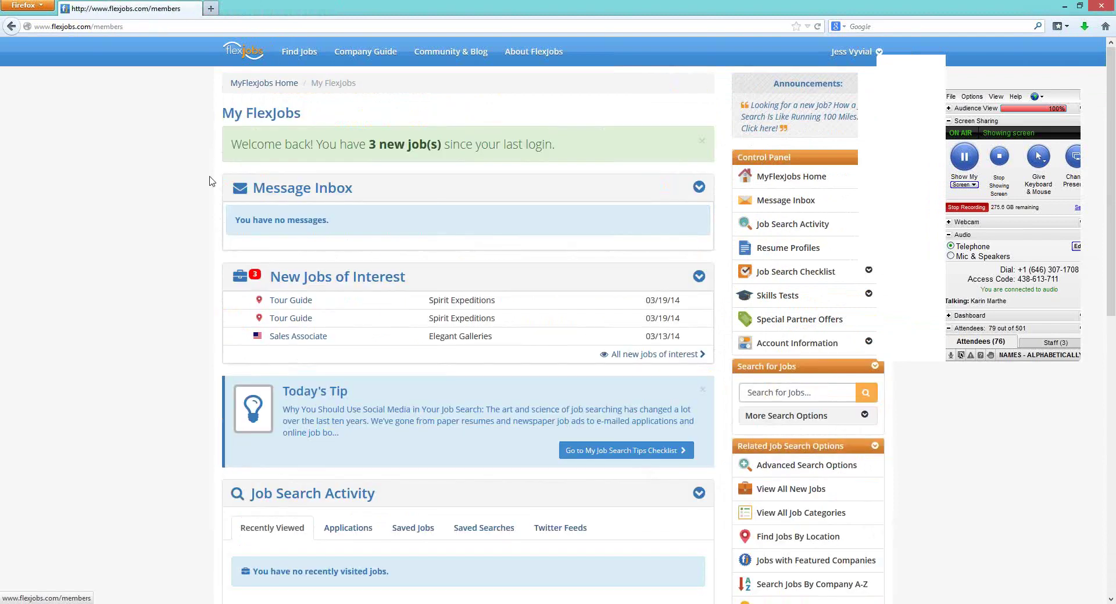
{"action": "scroll", "coordinate": [150, 194], "scroll_direction": "down", "scroll_amount": 3}
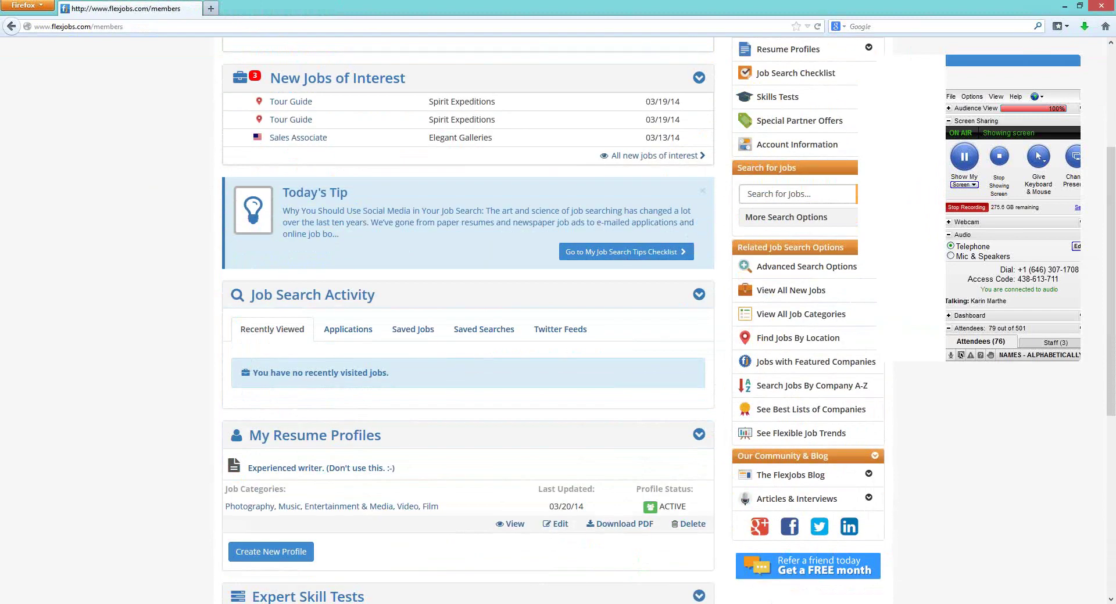
Switch to the "How to Get Started Using FJ Account" slides and go through employer types to "Tips for Setting Up Resume Profiles"
{"action": "left_click", "coordinate": [75, 551]}
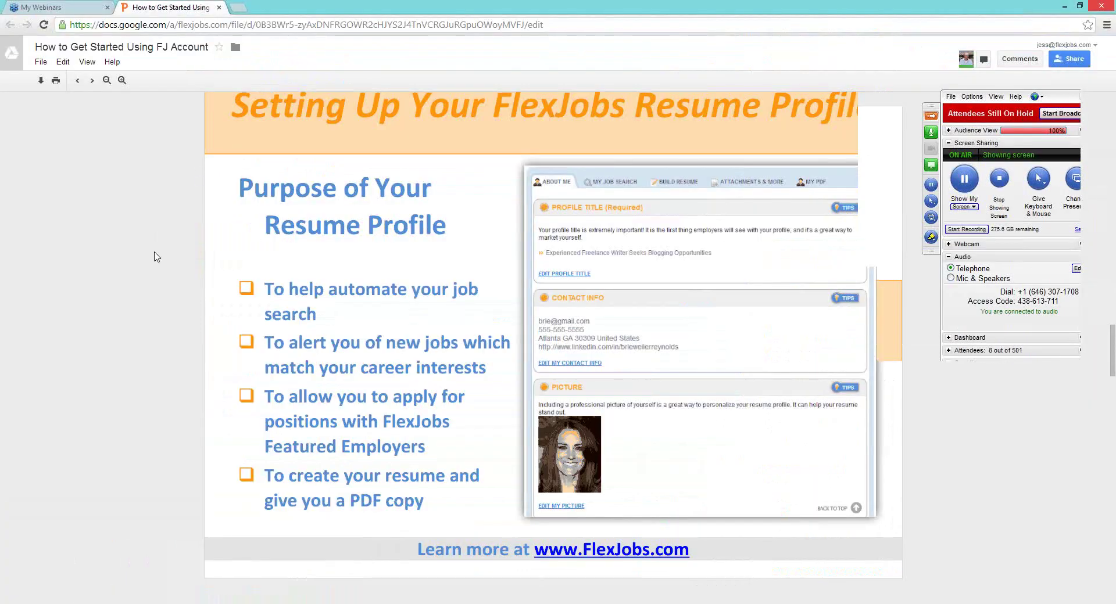
{"action": "scroll", "coordinate": [160, 256], "scroll_direction": "down", "scroll_amount": 7}
{"action": "scroll", "coordinate": [160, 255], "scroll_direction": "down", "scroll_amount": 2}
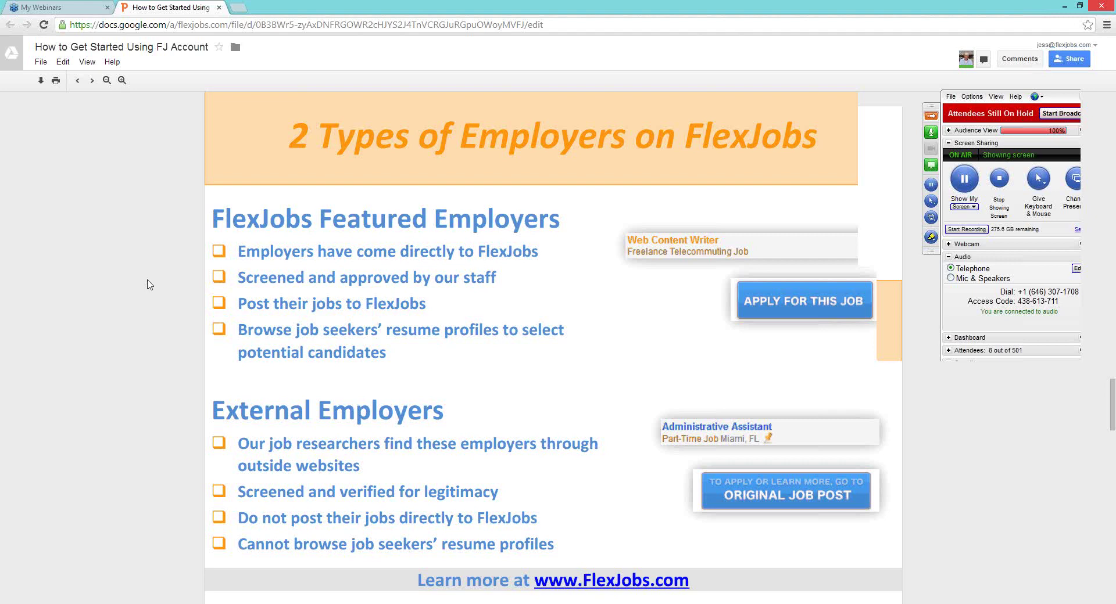
{"action": "scroll", "coordinate": [150, 284], "scroll_direction": "down", "scroll_amount": 2}
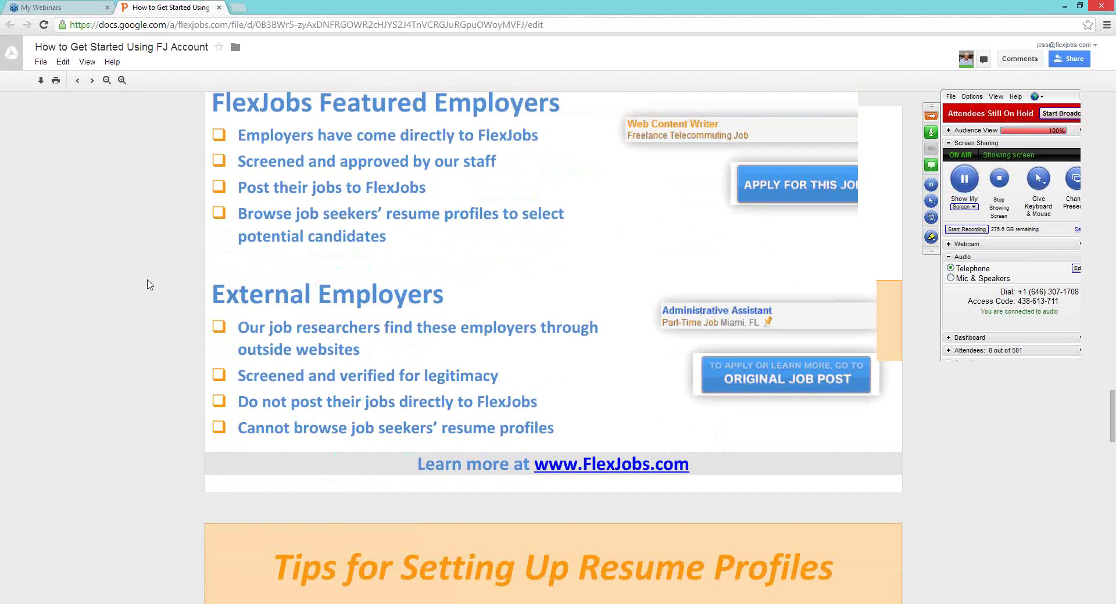
{"action": "scroll", "coordinate": [149, 284], "scroll_direction": "down", "scroll_amount": 7}
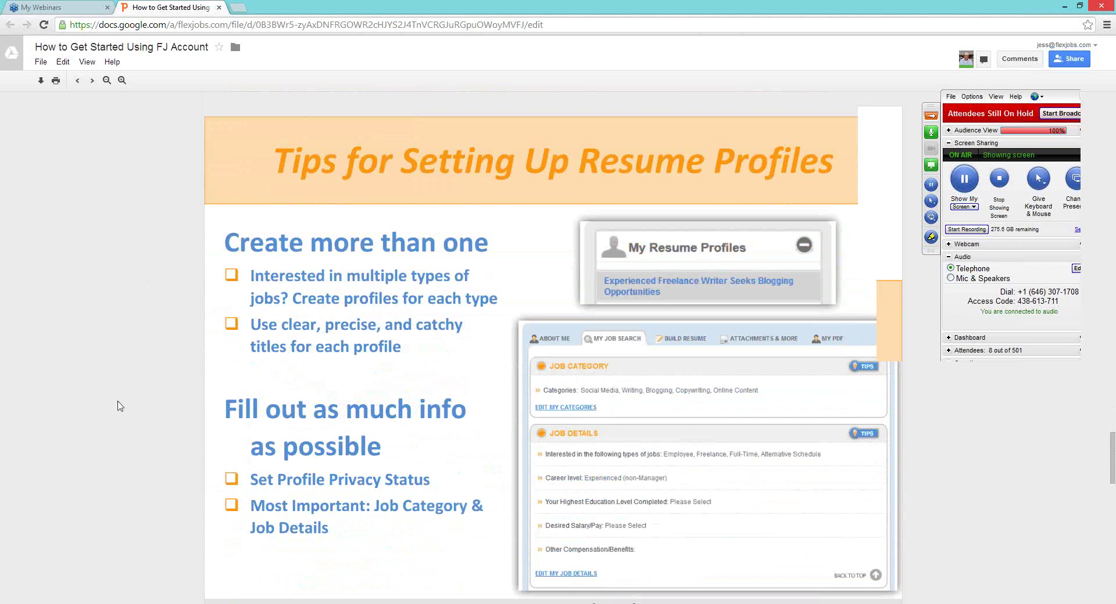
Switch back to FlexJobs in Firefox and create an additional resume profile, confirming that a second one is wanted
{"action": "mouse_move", "coordinate": [119, 603]}
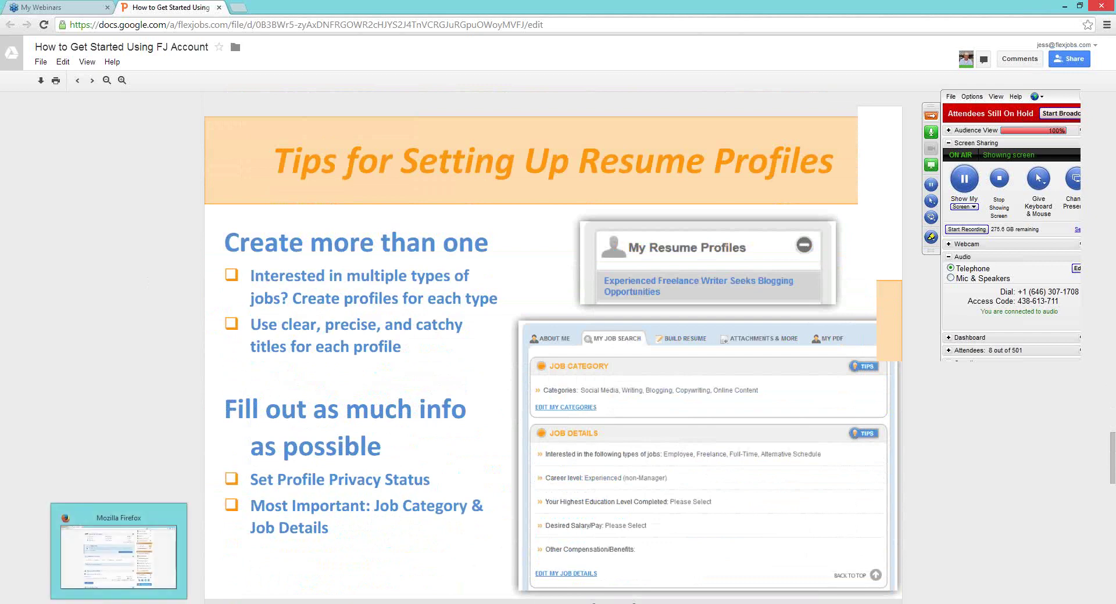
{"action": "left_click", "coordinate": [118, 552]}
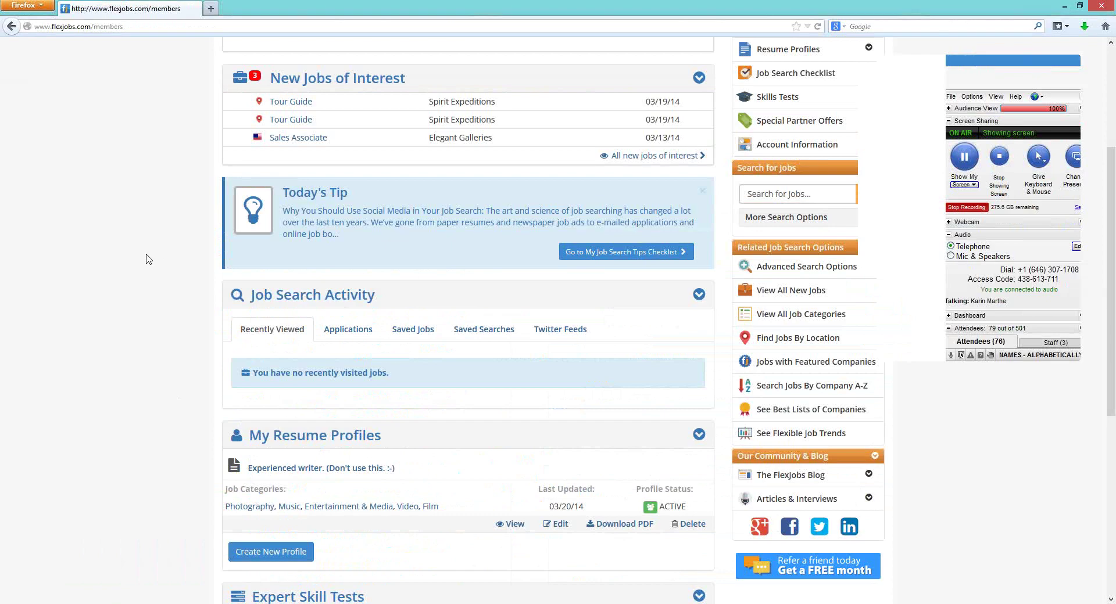
{"action": "scroll", "coordinate": [438, 219], "scroll_direction": "up", "scroll_amount": 2}
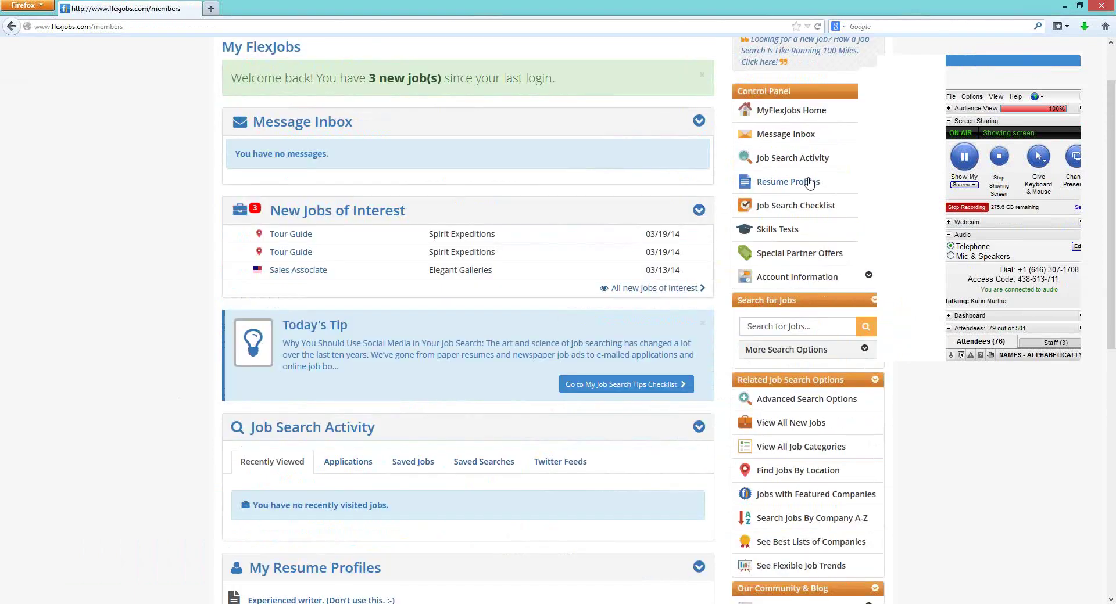
{"action": "left_click", "coordinate": [808, 182]}
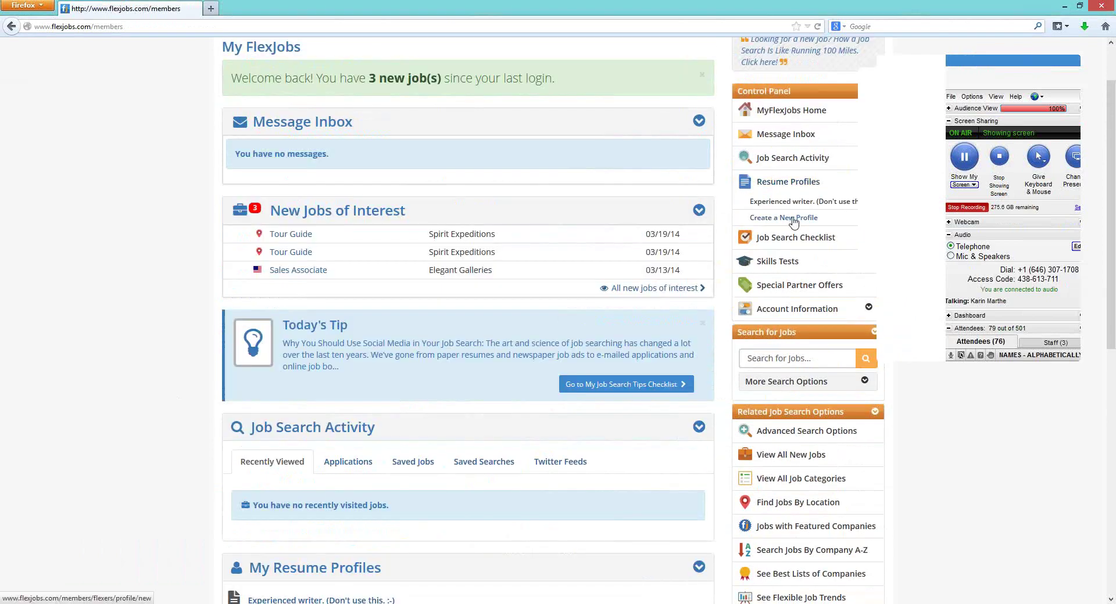
{"action": "left_click", "coordinate": [794, 220]}
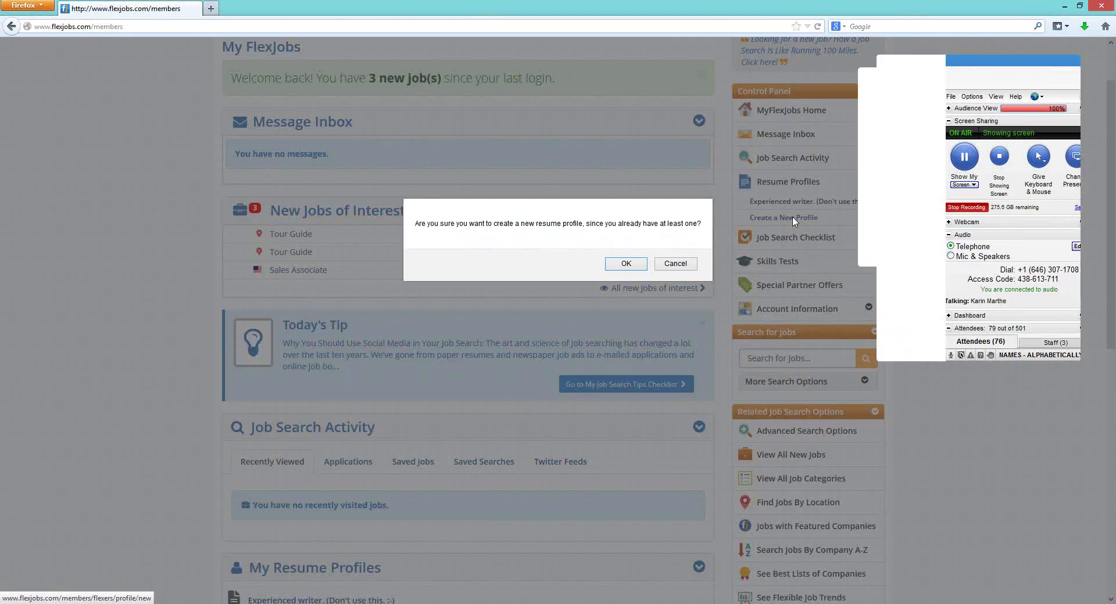
{"action": "left_click", "coordinate": [626, 265]}
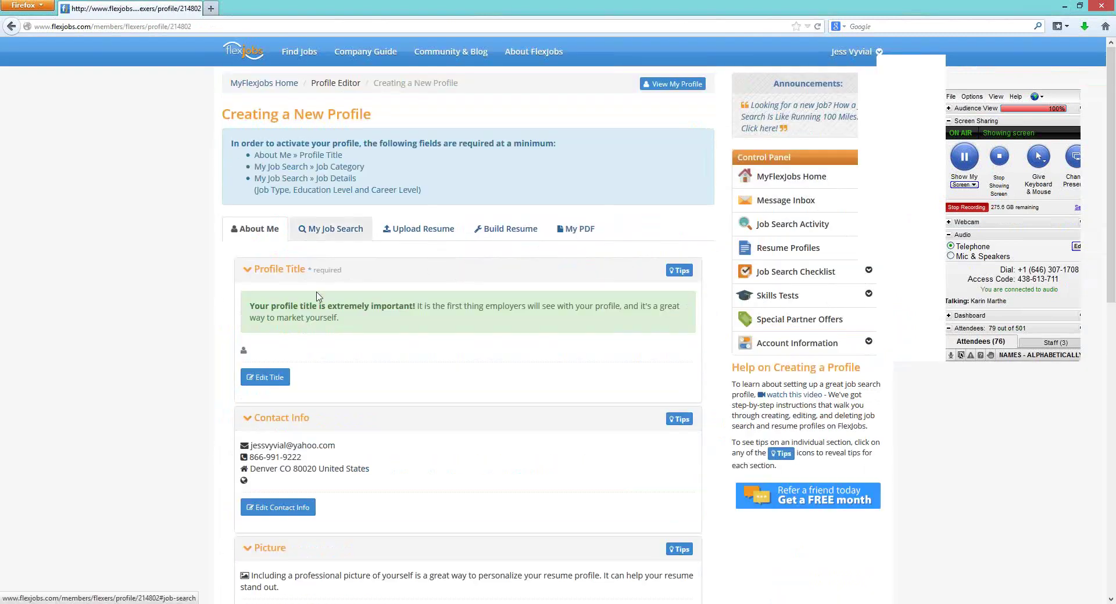
Set the new profile's title to "Web design" and save it
{"action": "left_click", "coordinate": [266, 376]}
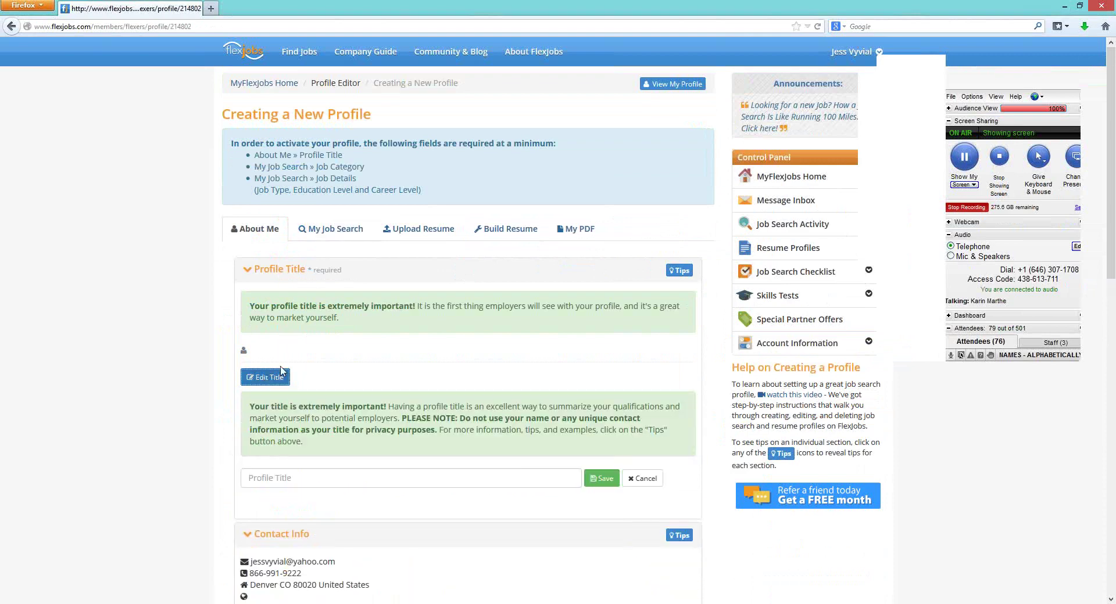
{"action": "left_click", "coordinate": [282, 372]}
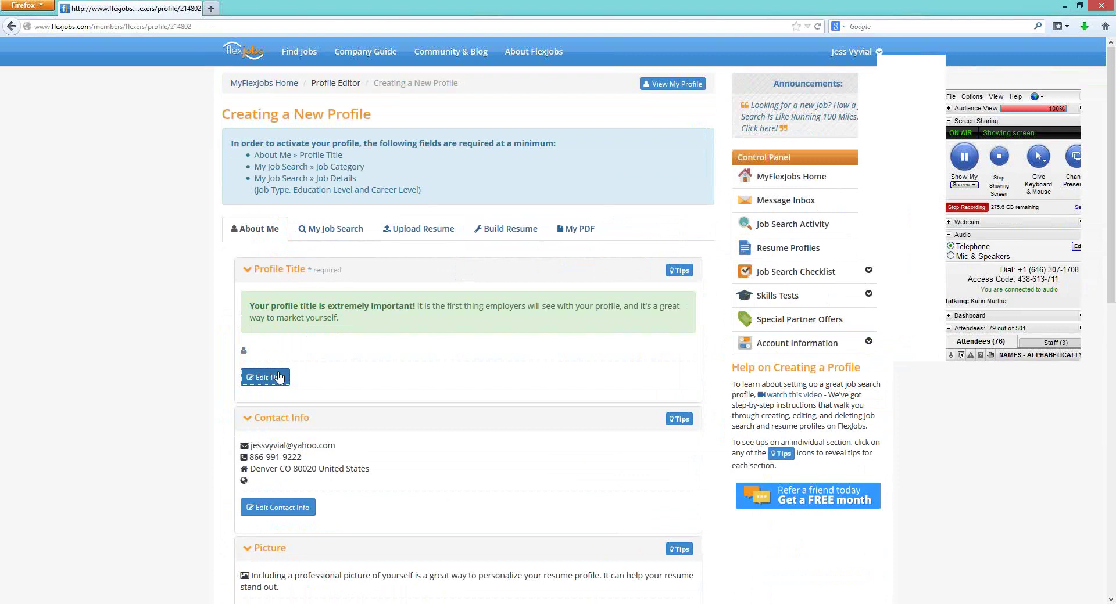
{"action": "left_click", "coordinate": [278, 378]}
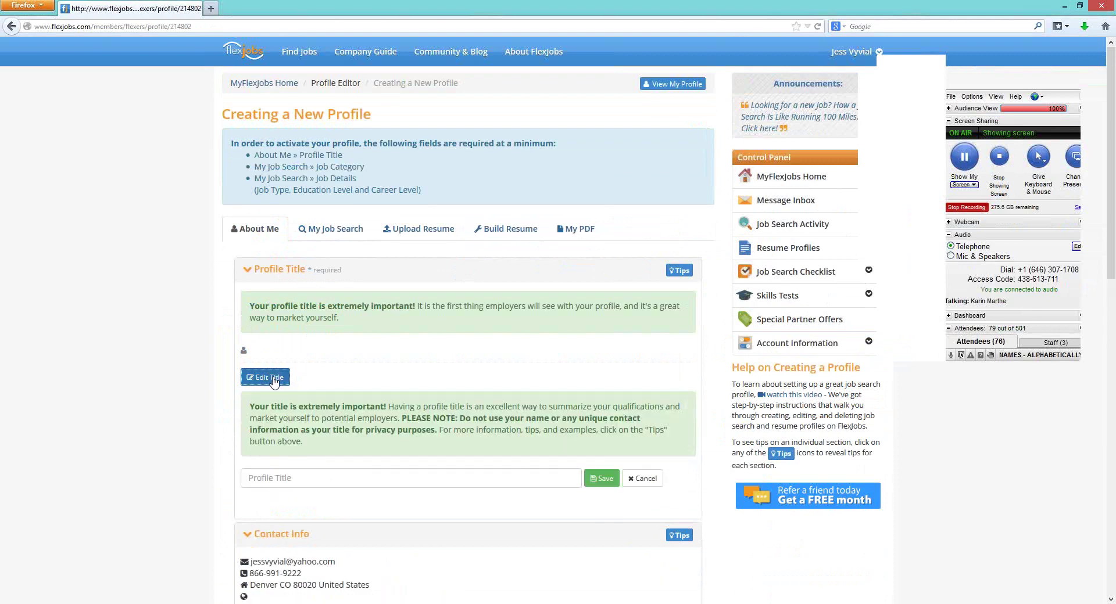
{"action": "left_click", "coordinate": [273, 379]}
{"action": "left_click", "coordinate": [273, 380]}
{"action": "left_click", "coordinate": [293, 479]}
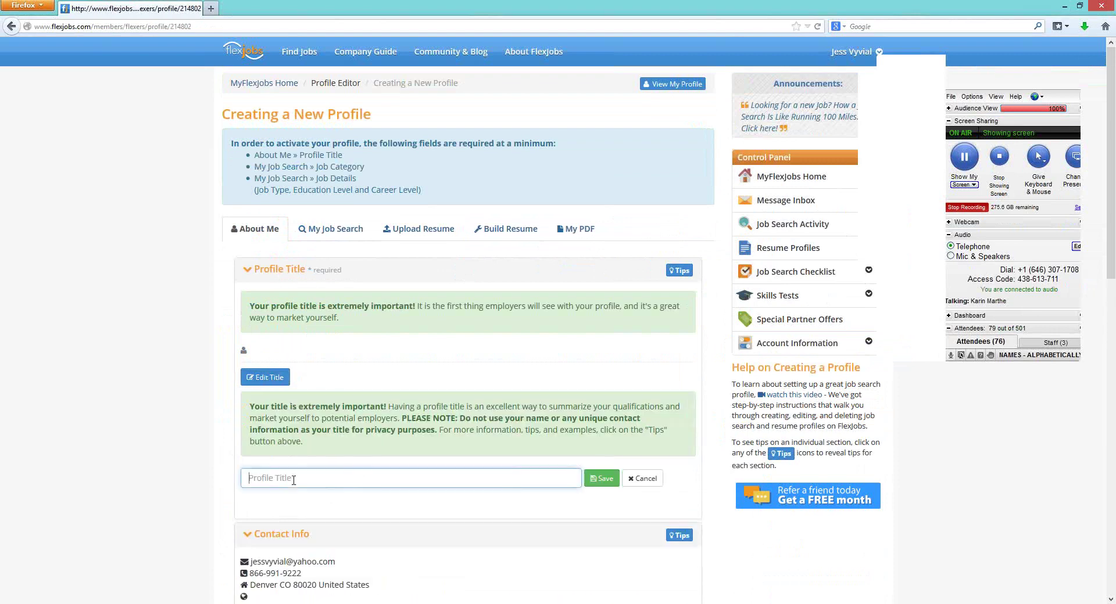
{"action": "type", "text": "Web design"}
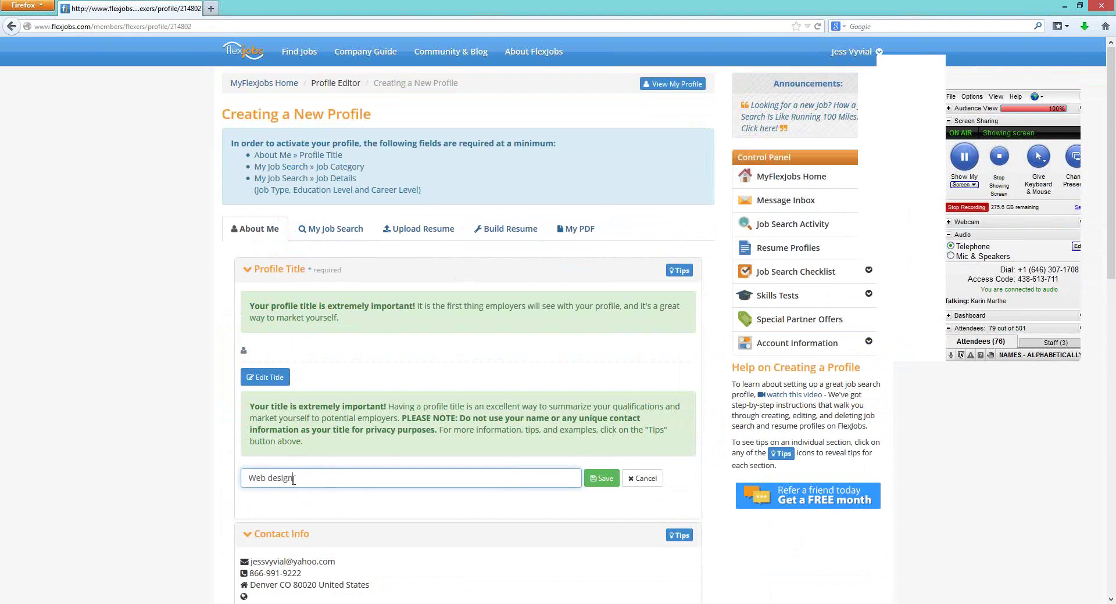
{"action": "left_click", "coordinate": [598, 484]}
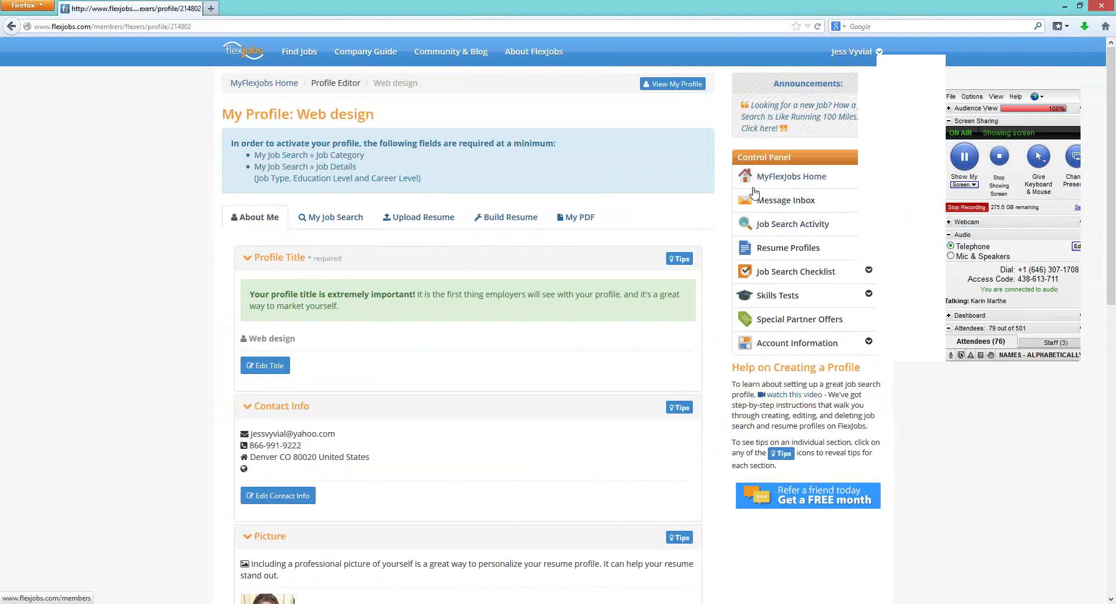
Check the My Resume Profiles list on the MyFlexJobs home page and switch back to the presentation slides
{"action": "left_click", "coordinate": [754, 192]}
{"action": "scroll", "coordinate": [161, 331], "scroll_direction": "down", "scroll_amount": 3}
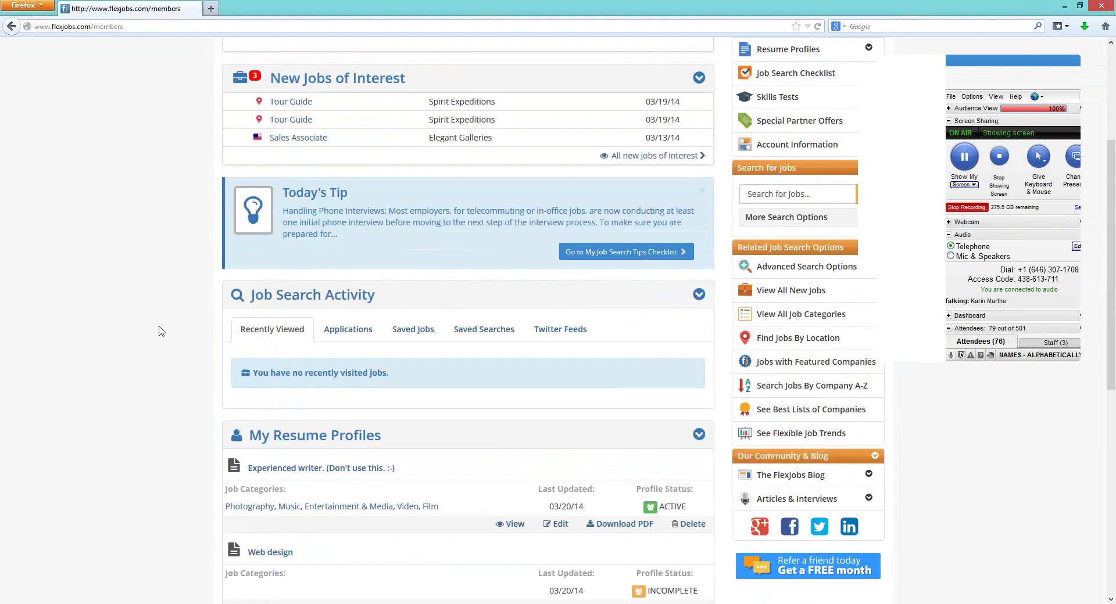
{"action": "scroll", "coordinate": [161, 331], "scroll_direction": "down", "scroll_amount": 2}
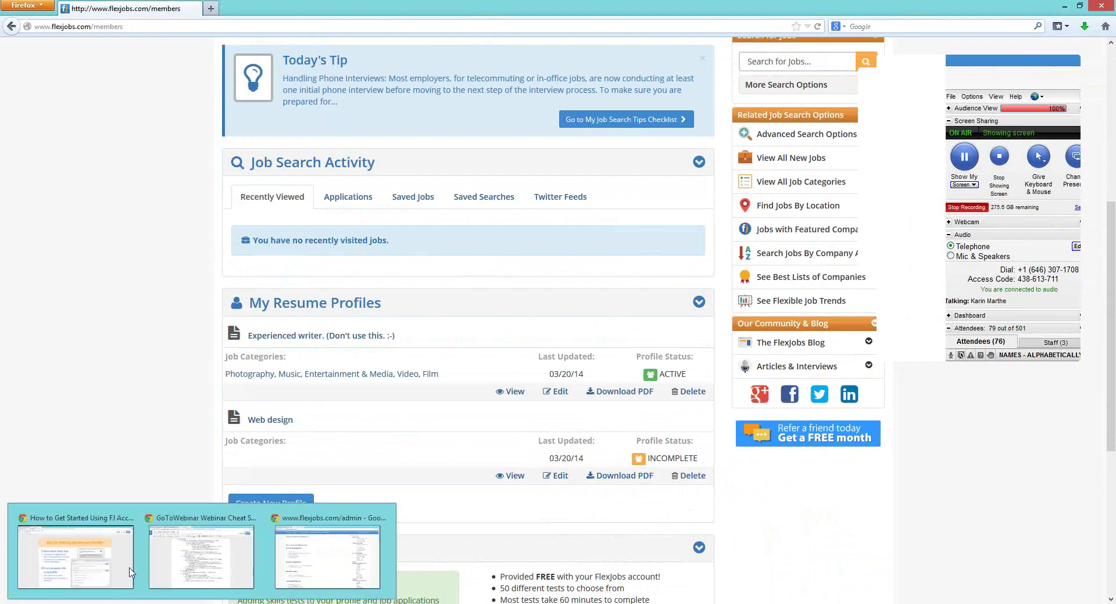
{"action": "left_click", "coordinate": [125, 518]}
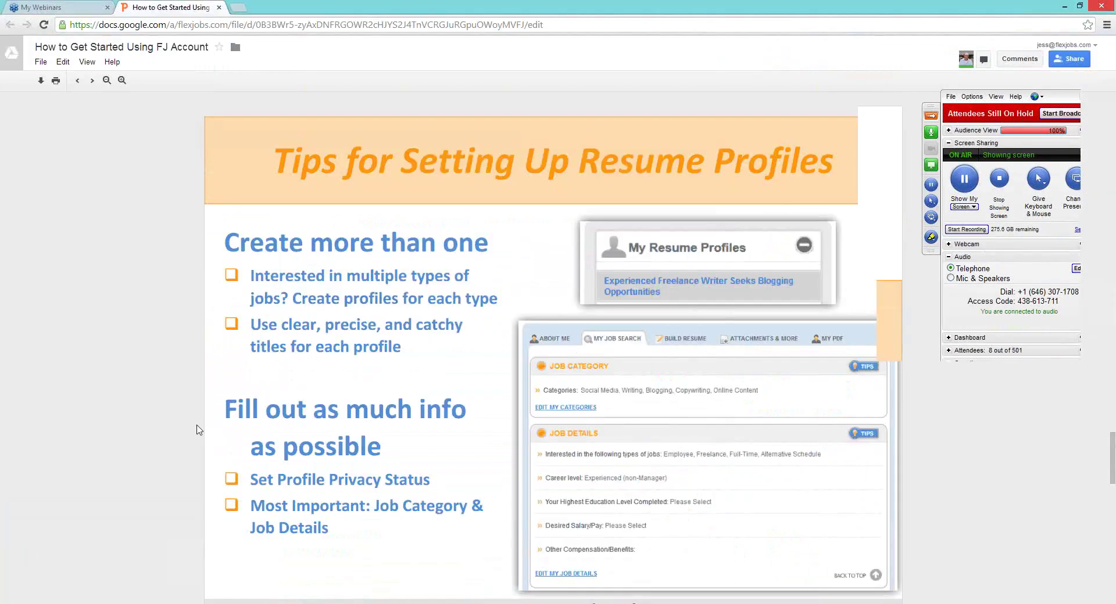
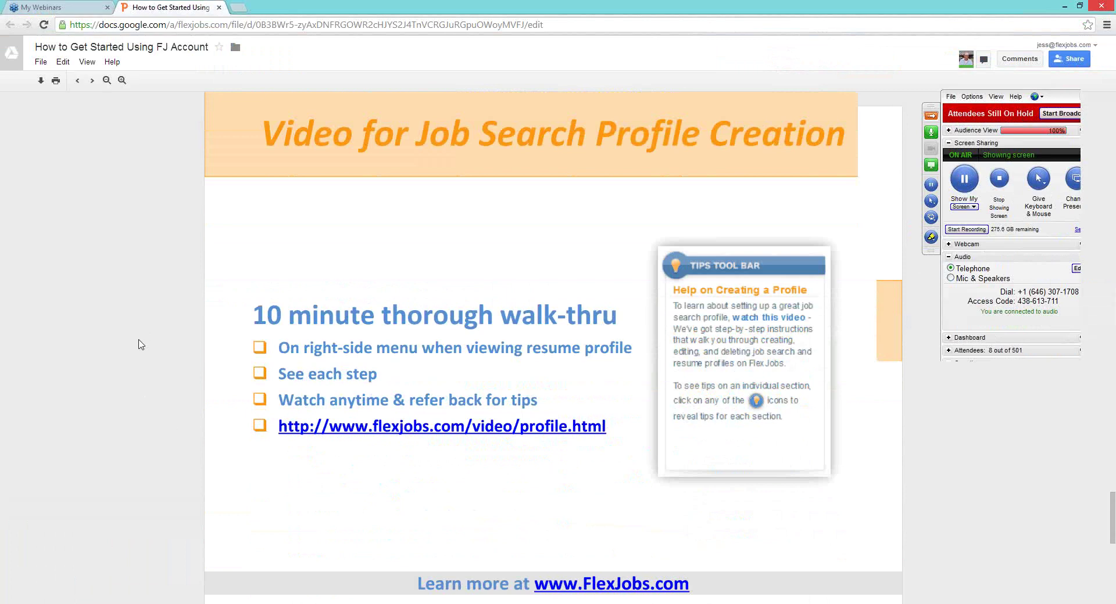
Switch from the presentation slides back to FlexJobs in Firefox and open the Community & Blog page
{"action": "scroll", "coordinate": [138, 345], "scroll_direction": "down", "scroll_amount": 3}
{"action": "scroll", "coordinate": [138, 345], "scroll_direction": "down", "scroll_amount": 6}
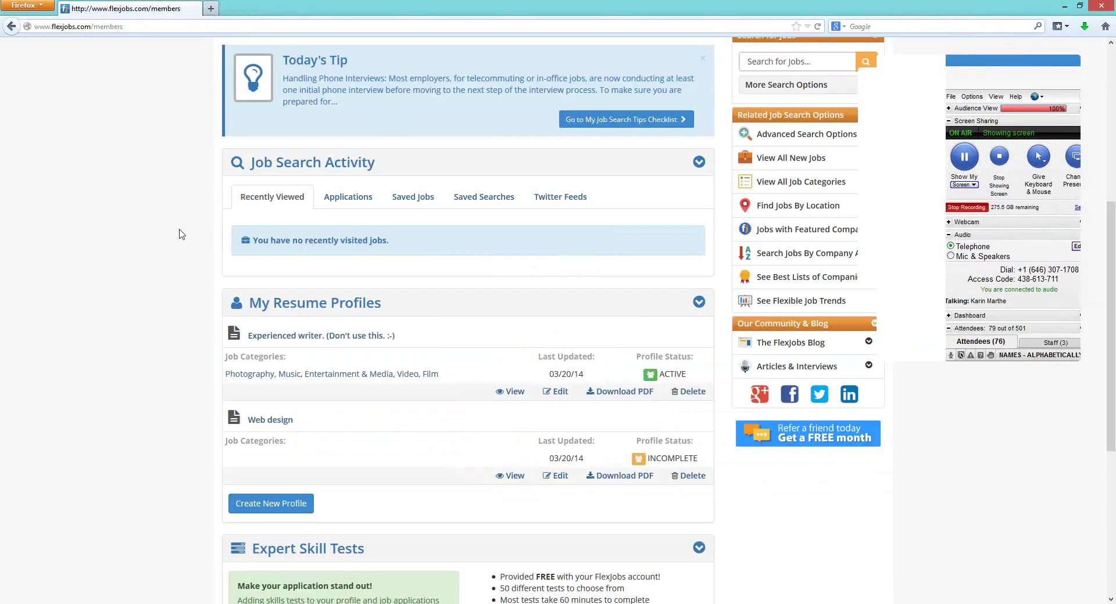
{"action": "scroll", "coordinate": [179, 234], "scroll_direction": "up", "scroll_amount": 6}
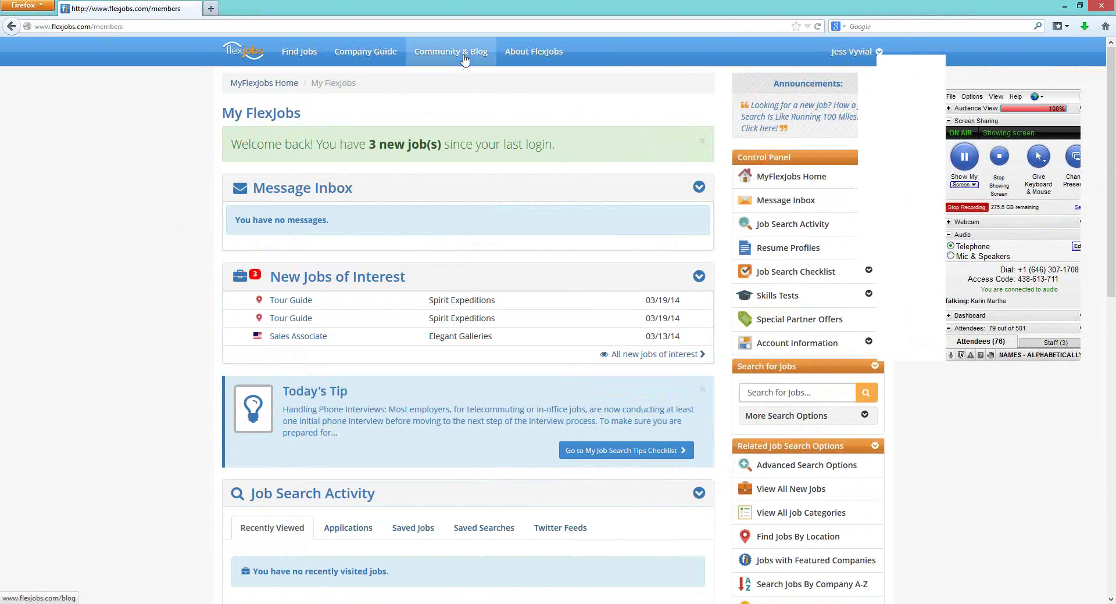
{"action": "left_click", "coordinate": [464, 58]}
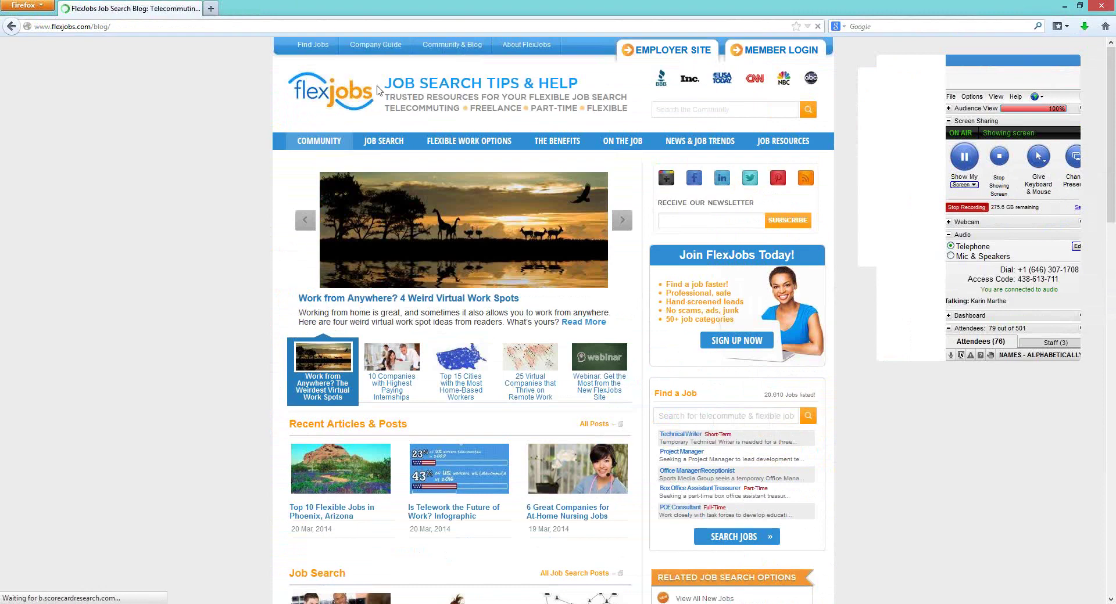
Return through the FlexJobs home page to MyFlexJobs and highlight the Web design profile's status in My Resume Profiles
{"action": "left_click", "coordinate": [321, 101]}
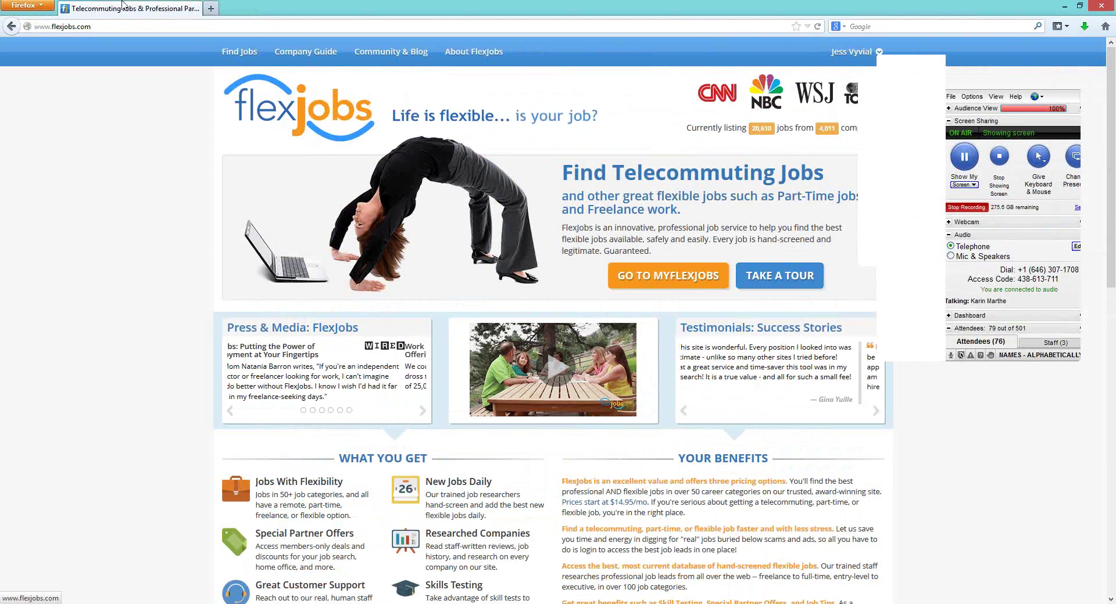
{"action": "left_click", "coordinate": [668, 275]}
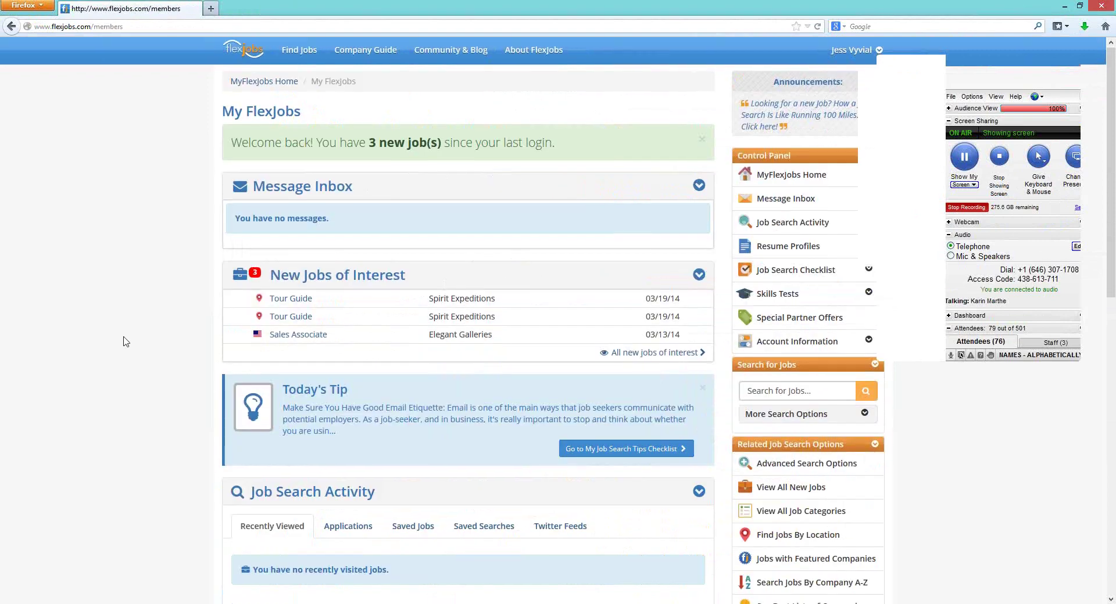
{"action": "scroll", "coordinate": [123, 340], "scroll_direction": "down", "scroll_amount": 7}
{"action": "scroll", "coordinate": [123, 341], "scroll_direction": "down", "scroll_amount": 1}
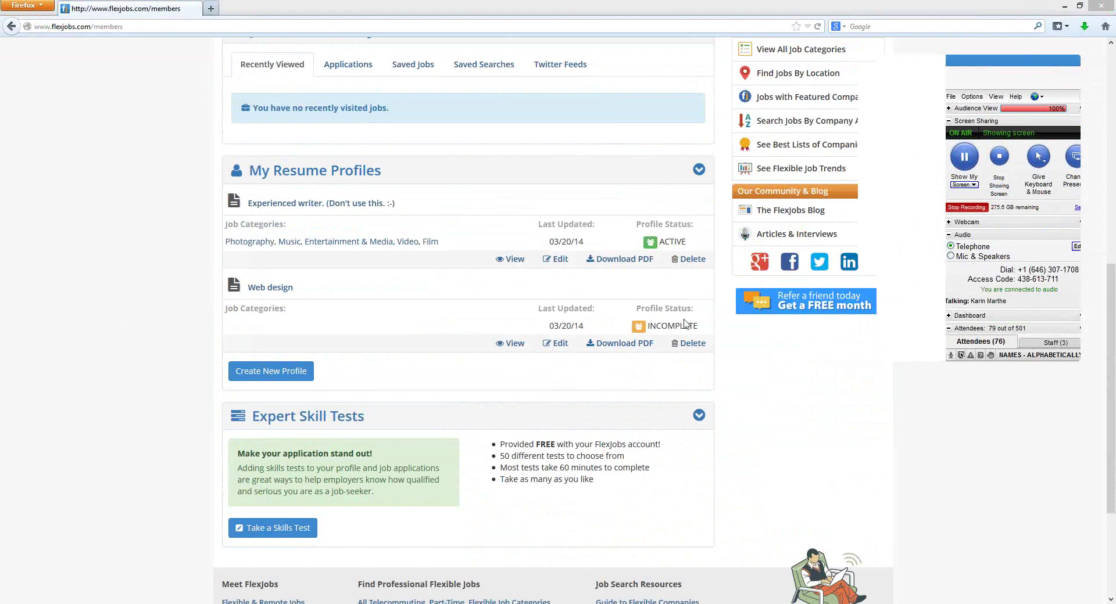
{"action": "left_click_drag", "start_coordinate": [701, 328], "coordinate": [628, 328]}
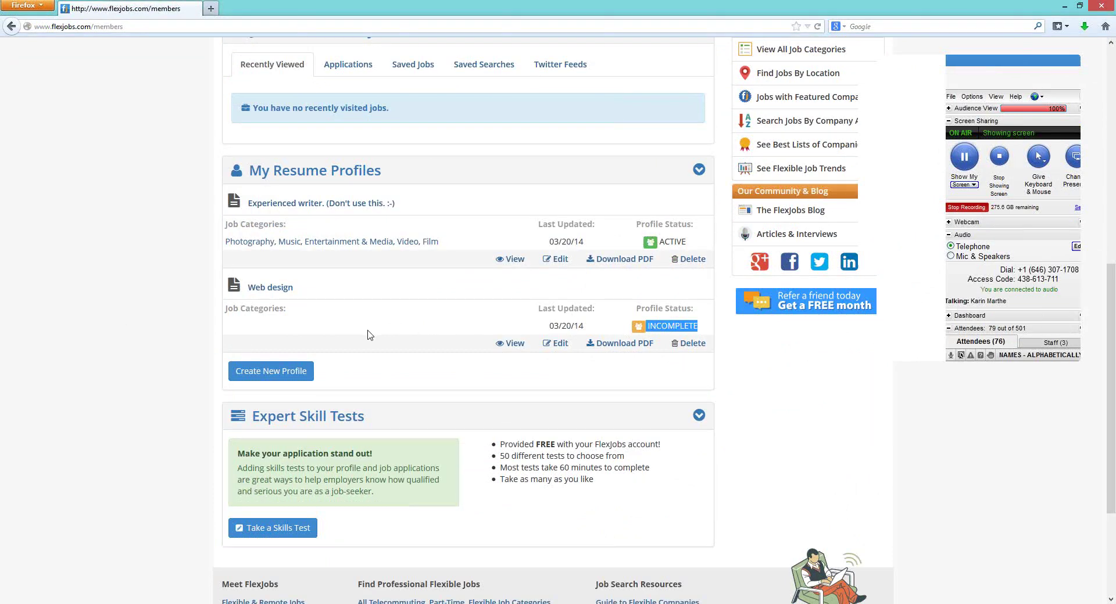
Review the Web design entry in the My Resume Profiles list and open that profile for editing
{"action": "left_click", "coordinate": [556, 344]}
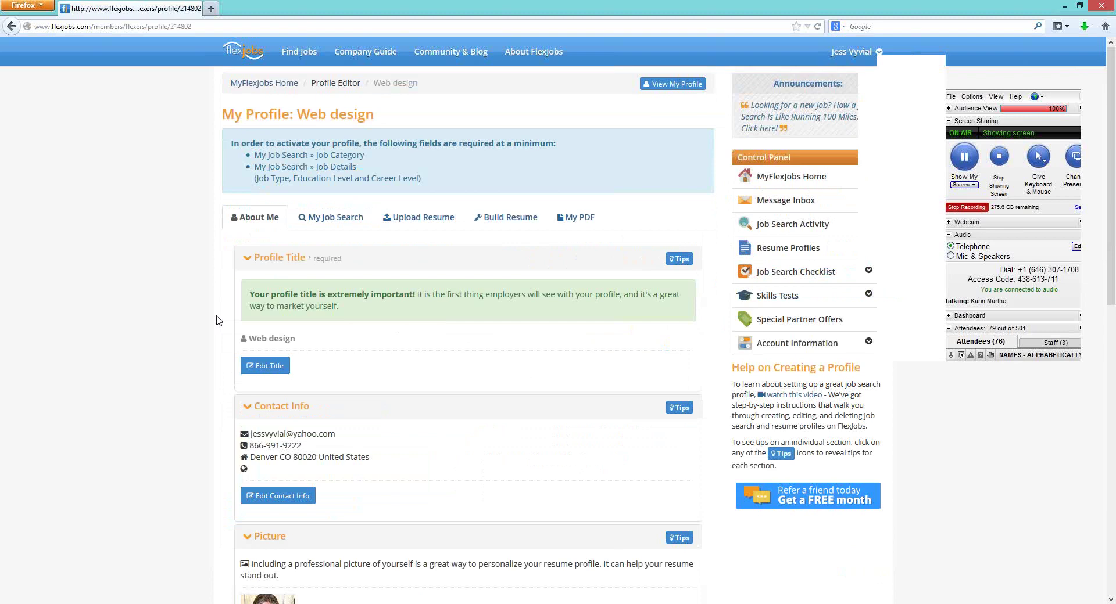
{"action": "left_click", "coordinate": [11, 26]}
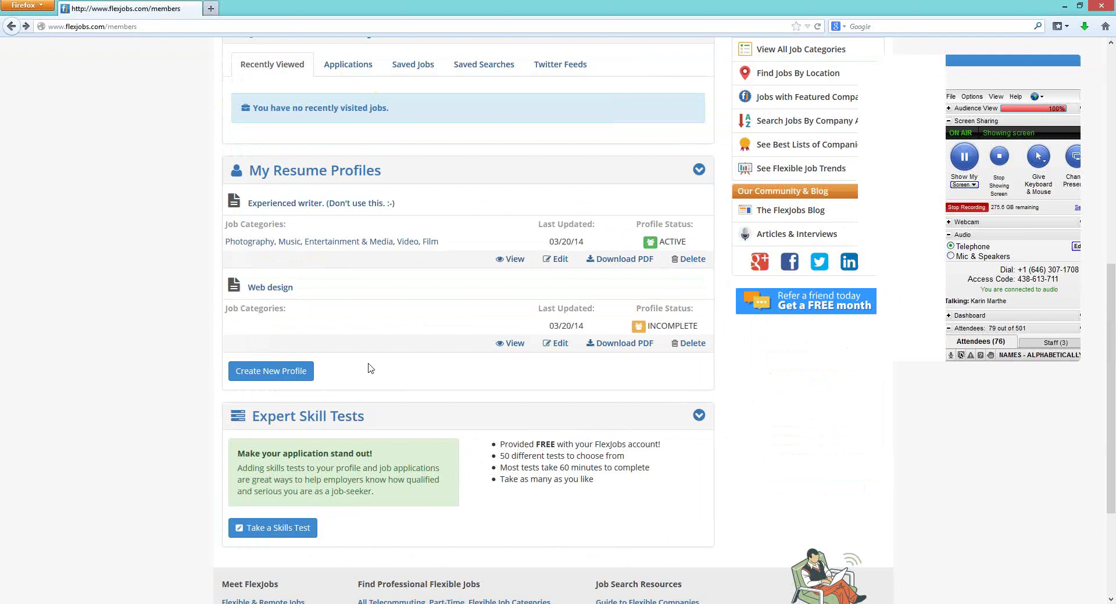
{"action": "scroll", "coordinate": [370, 369], "scroll_direction": "up", "scroll_amount": 4}
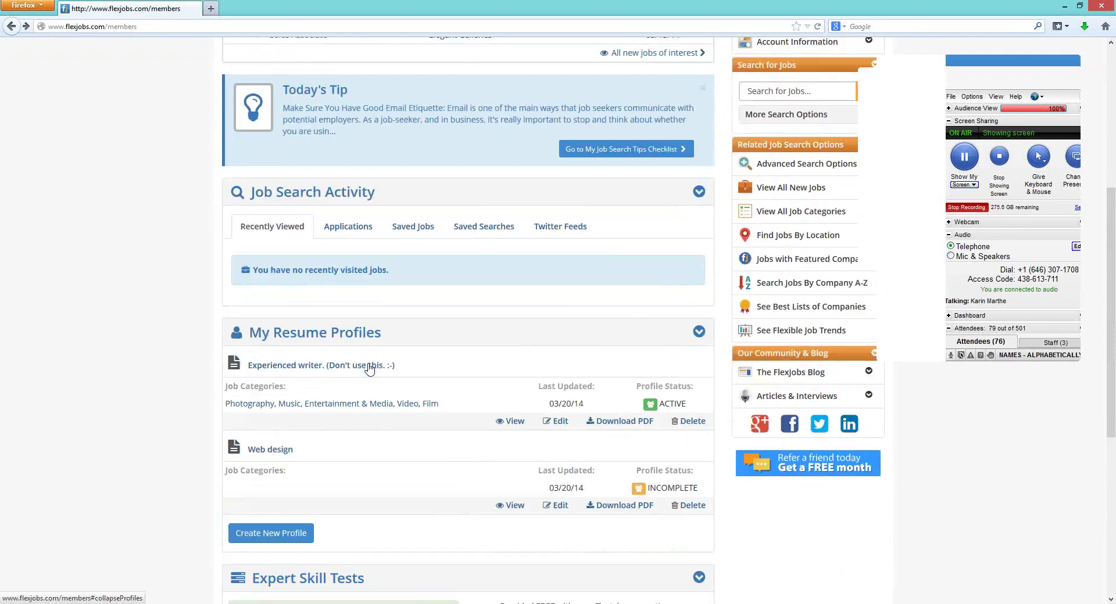
{"action": "scroll", "coordinate": [371, 368], "scroll_direction": "down", "scroll_amount": 4}
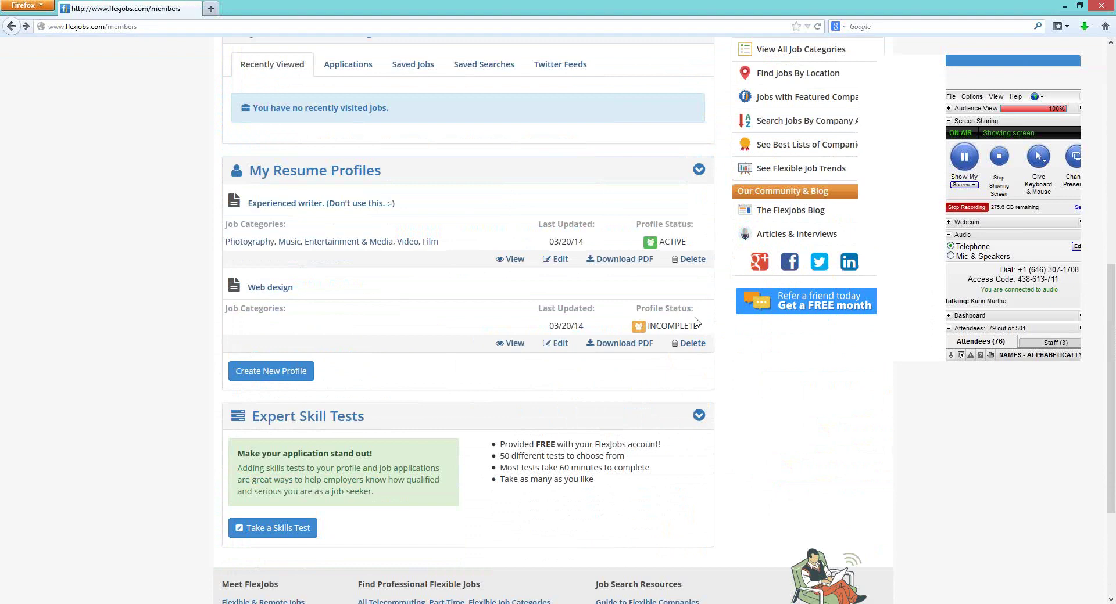
{"action": "left_click", "coordinate": [558, 344]}
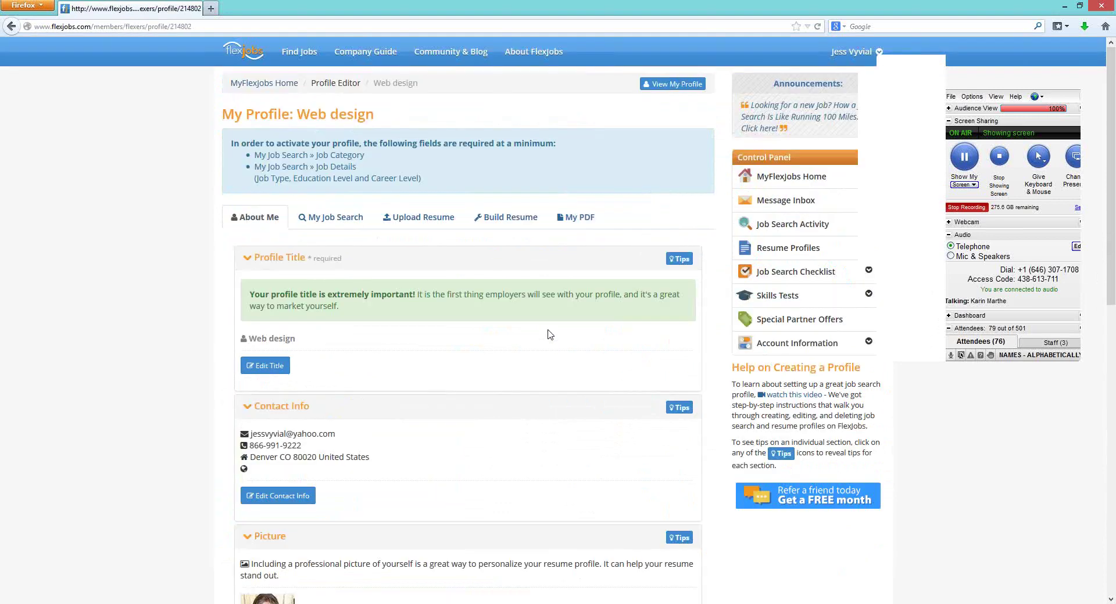
Clear the profile title, save it empty, and highlight the Profile Title entry among the activation requirements
{"action": "left_click", "coordinate": [276, 368]}
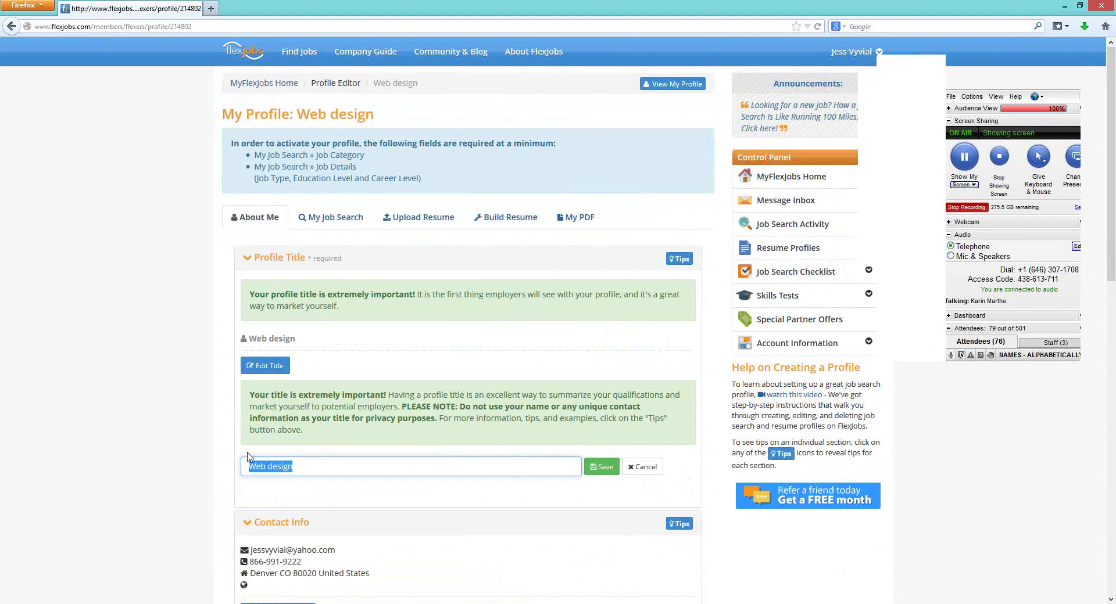
{"action": "key", "text": "BackSpace"}
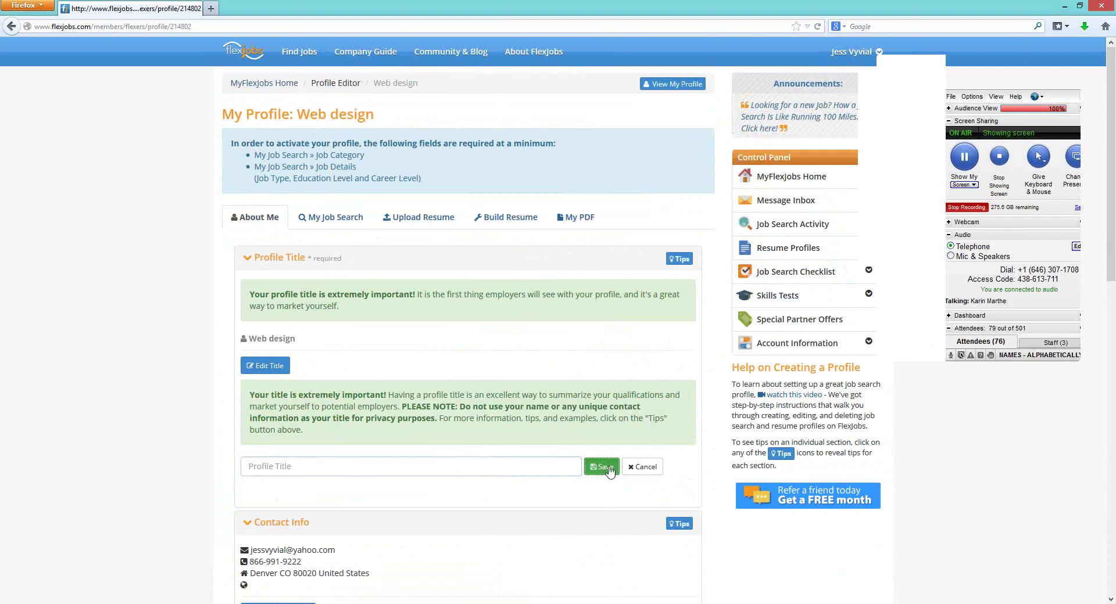
{"action": "left_click", "coordinate": [605, 468]}
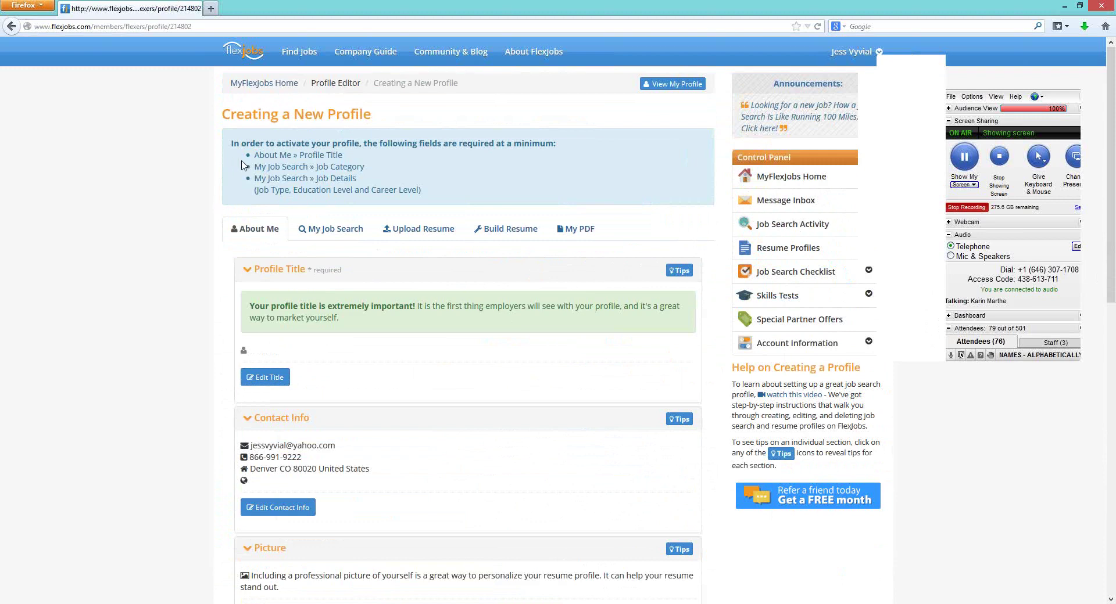
{"action": "left_click_drag", "start_coordinate": [255, 154], "coordinate": [344, 155]}
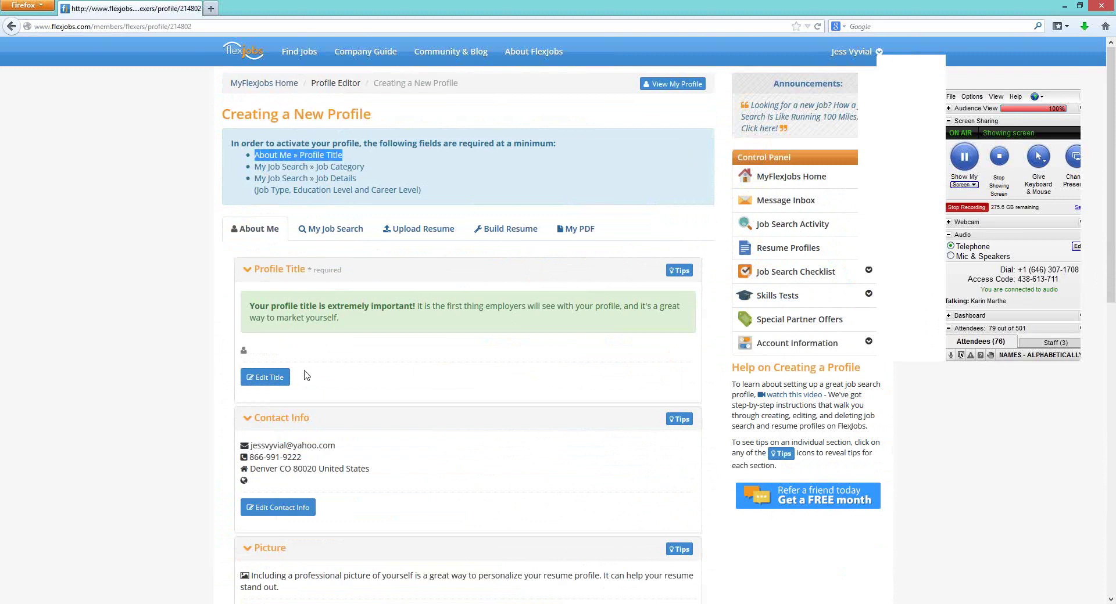
Set the profile title to "Web design" and save it
{"action": "left_click", "coordinate": [283, 383]}
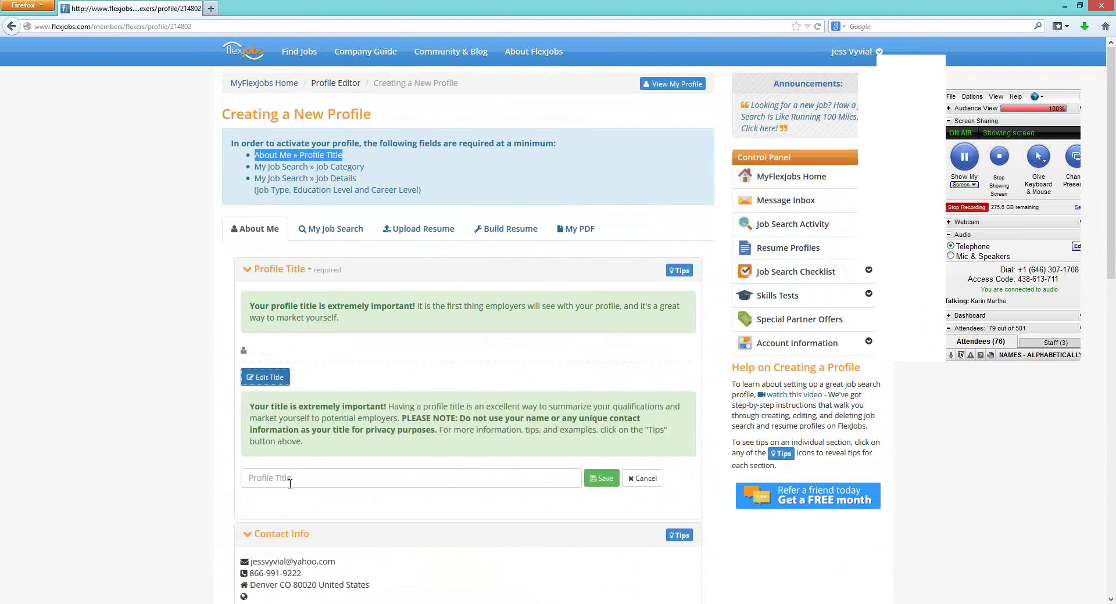
{"action": "left_click", "coordinate": [294, 477]}
{"action": "type", "text": "Web"}
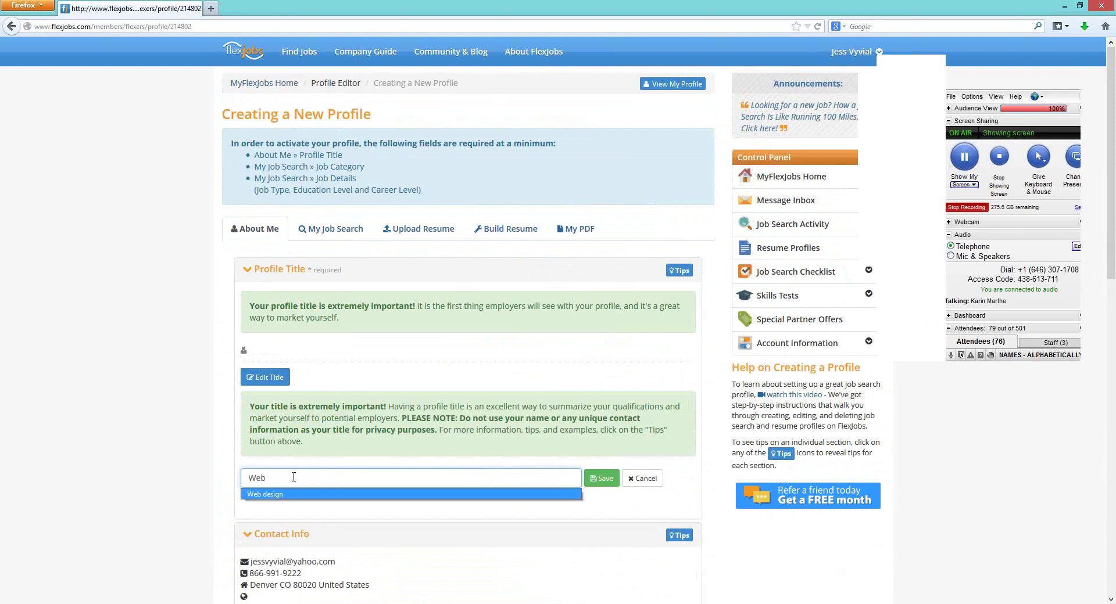
{"action": "left_click", "coordinate": [293, 494]}
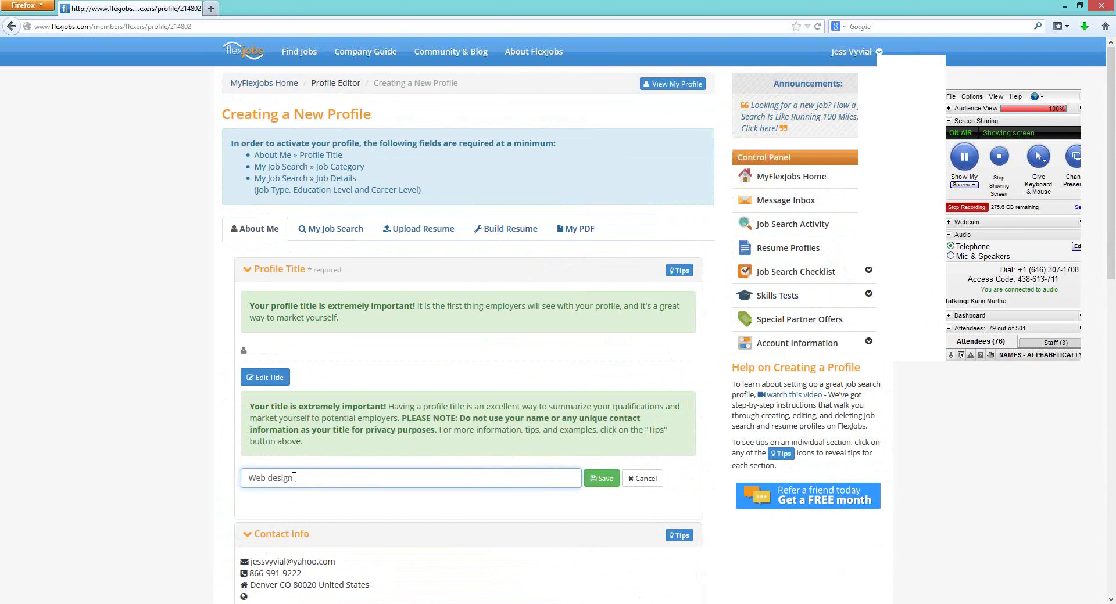
{"action": "left_click", "coordinate": [605, 480]}
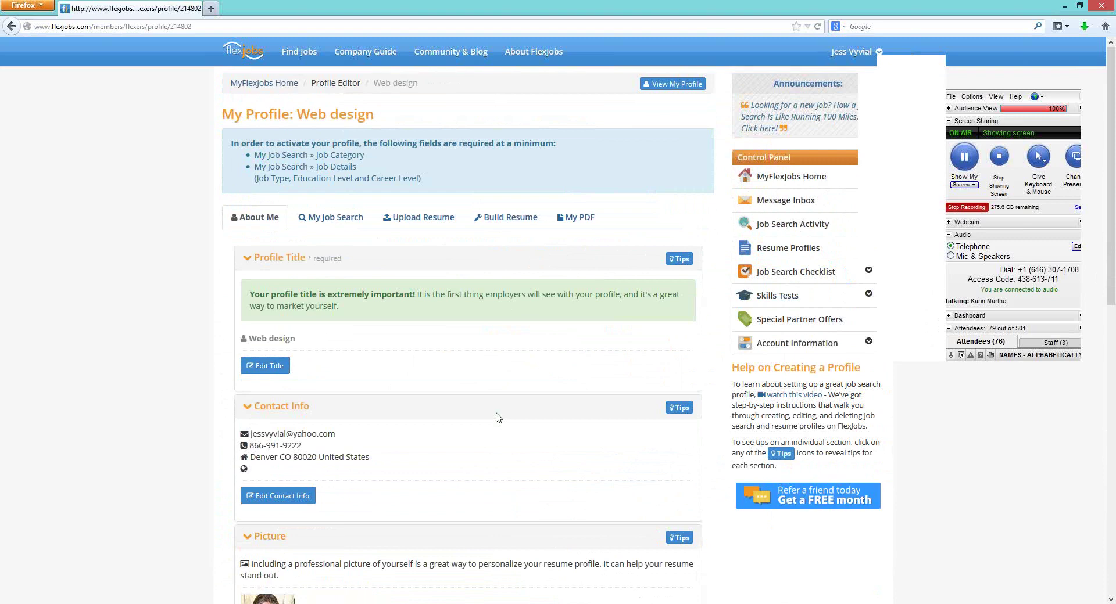
Select Client Services as the profile's job category under My Job Search and save it
{"action": "left_click", "coordinate": [328, 227]}
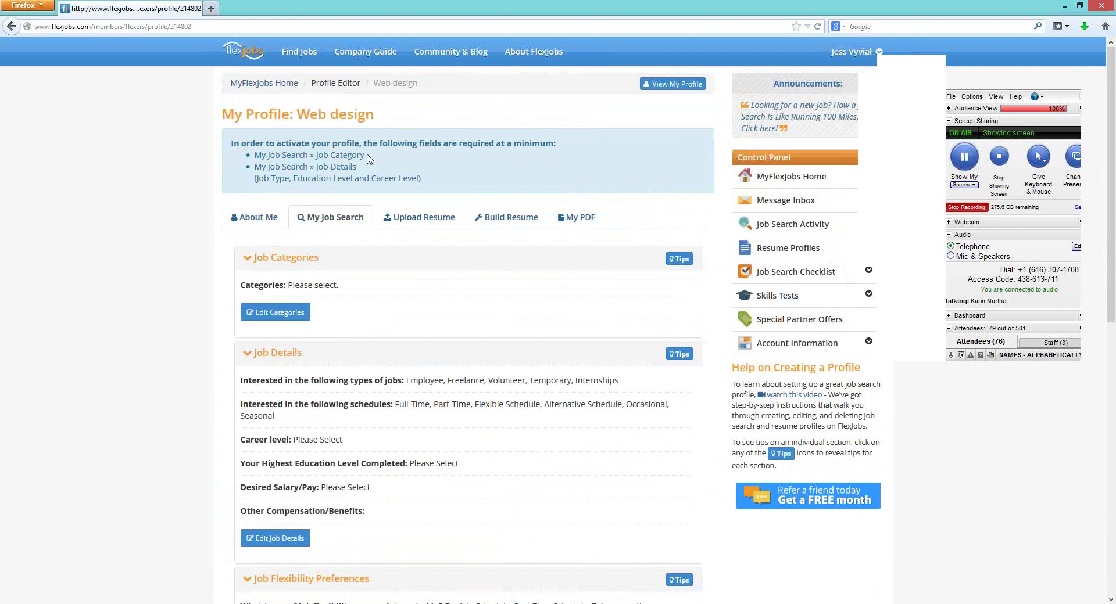
{"action": "left_click_drag", "start_coordinate": [365, 155], "coordinate": [254, 156]}
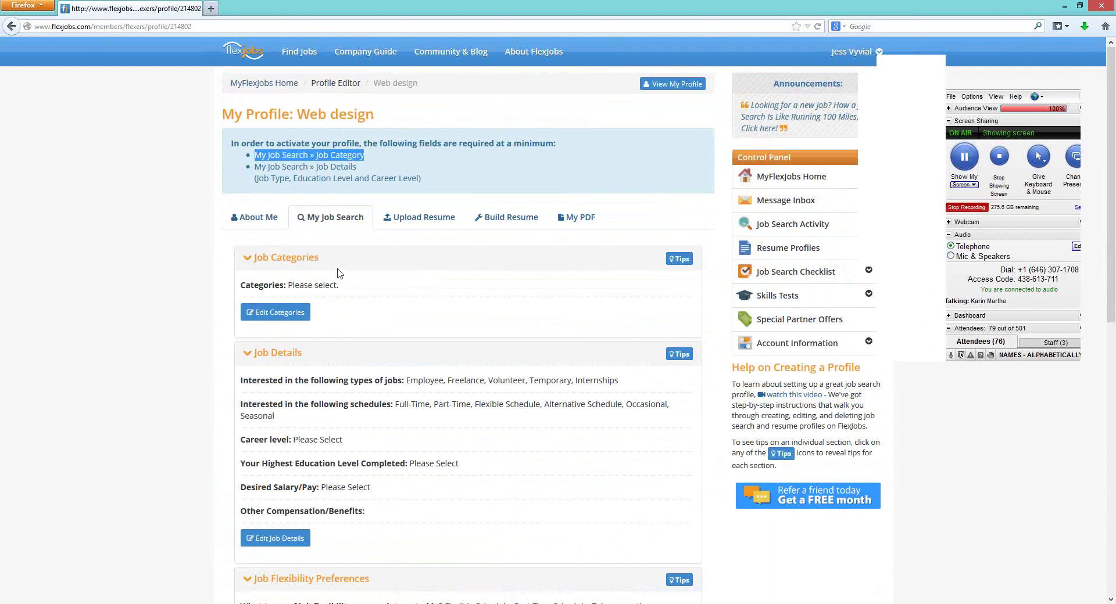
{"action": "left_click", "coordinate": [291, 314]}
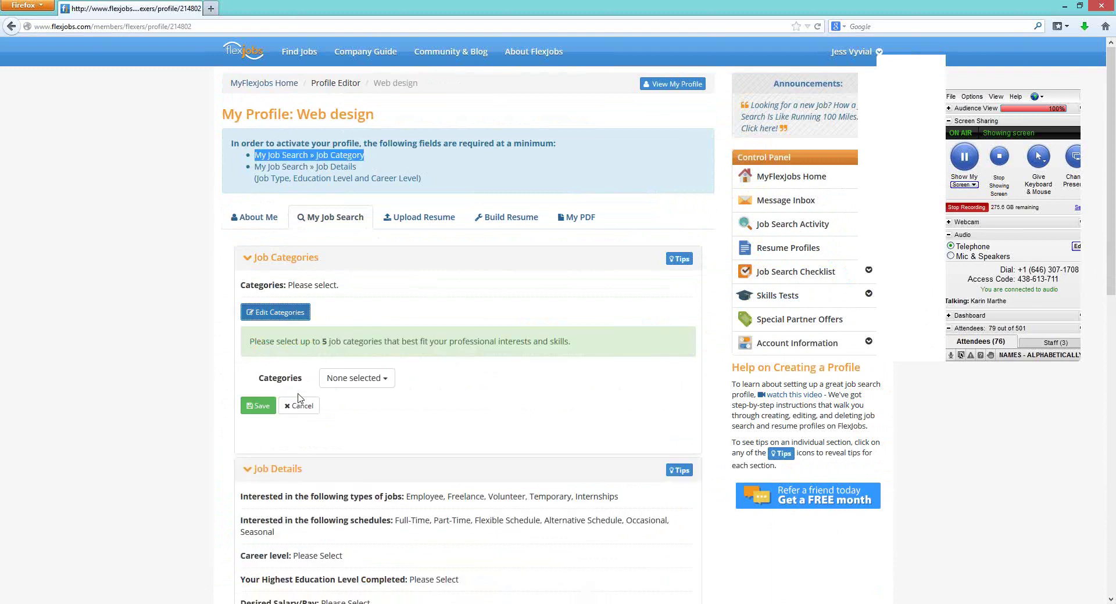
{"action": "left_click", "coordinate": [352, 379]}
{"action": "left_click", "coordinate": [354, 420]}
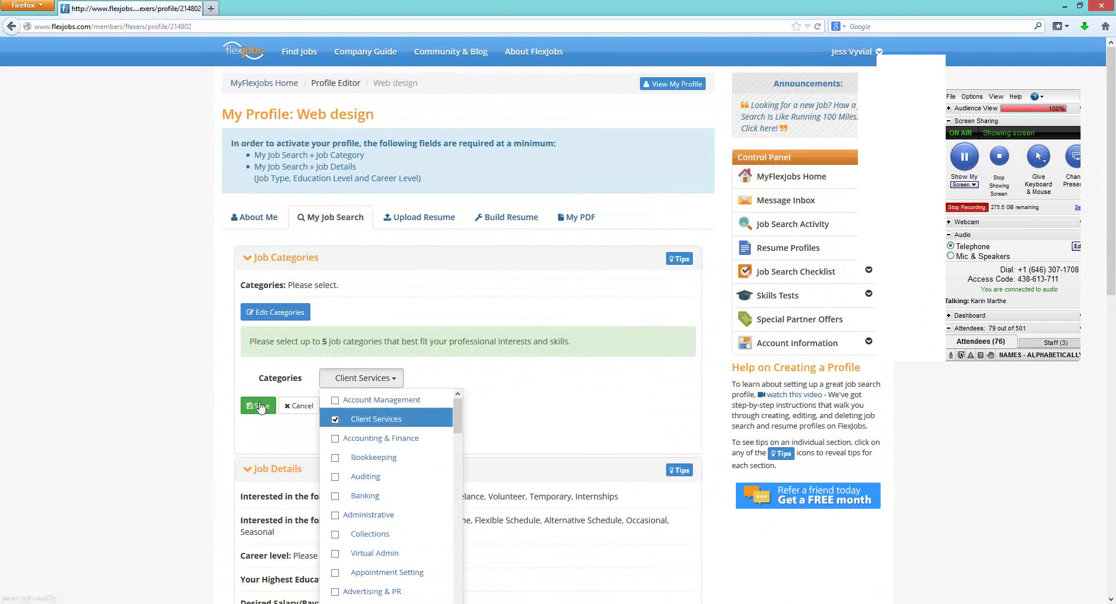
{"action": "left_click", "coordinate": [258, 406]}
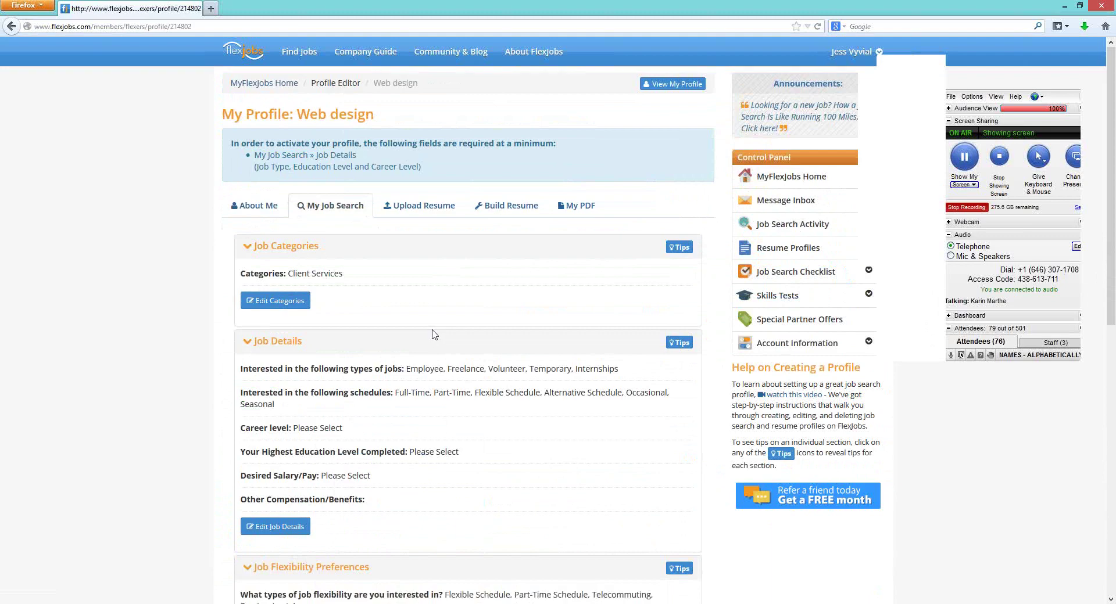
Set the job details to career level Entry-Level and education level Master's Degree, save them, and review the profile
{"action": "scroll", "coordinate": [343, 343], "scroll_direction": "down", "scroll_amount": 2}
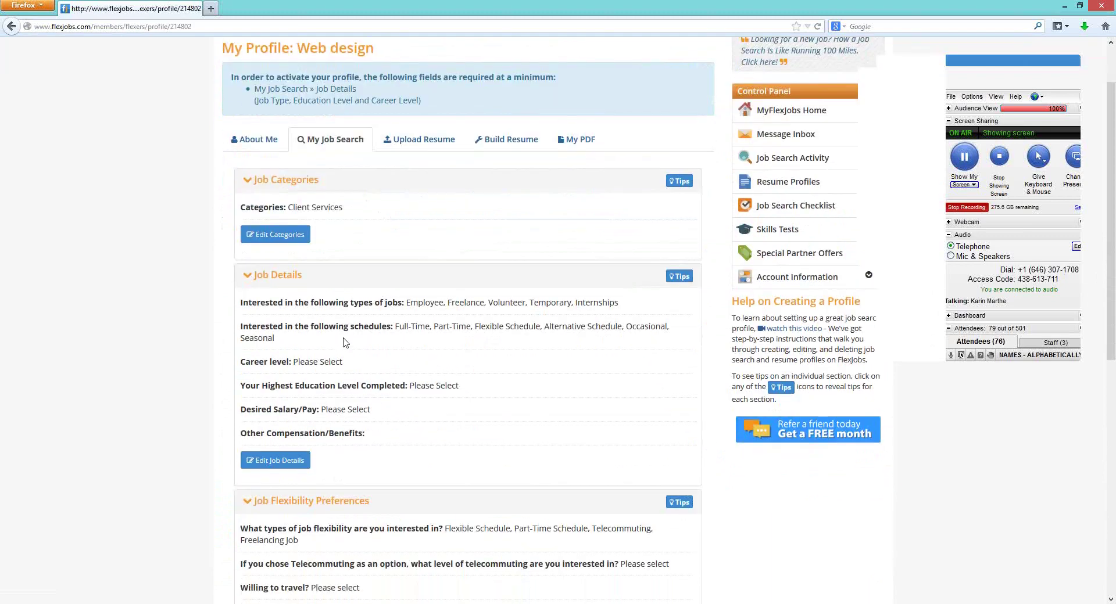
{"action": "scroll", "coordinate": [343, 343], "scroll_direction": "up", "scroll_amount": 2}
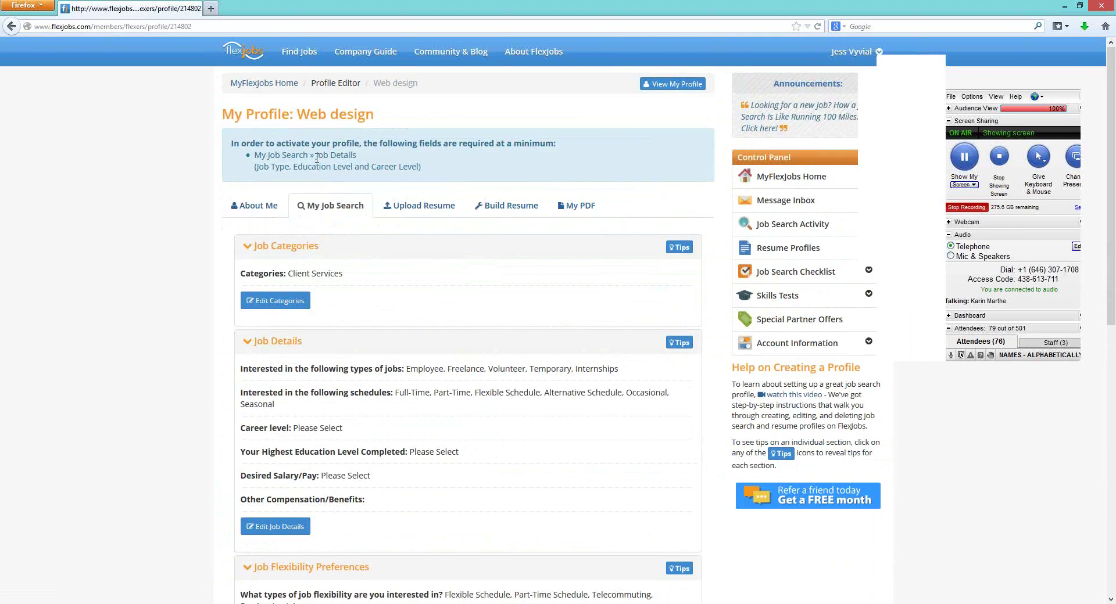
{"action": "left_click_drag", "start_coordinate": [317, 155], "coordinate": [357, 155]}
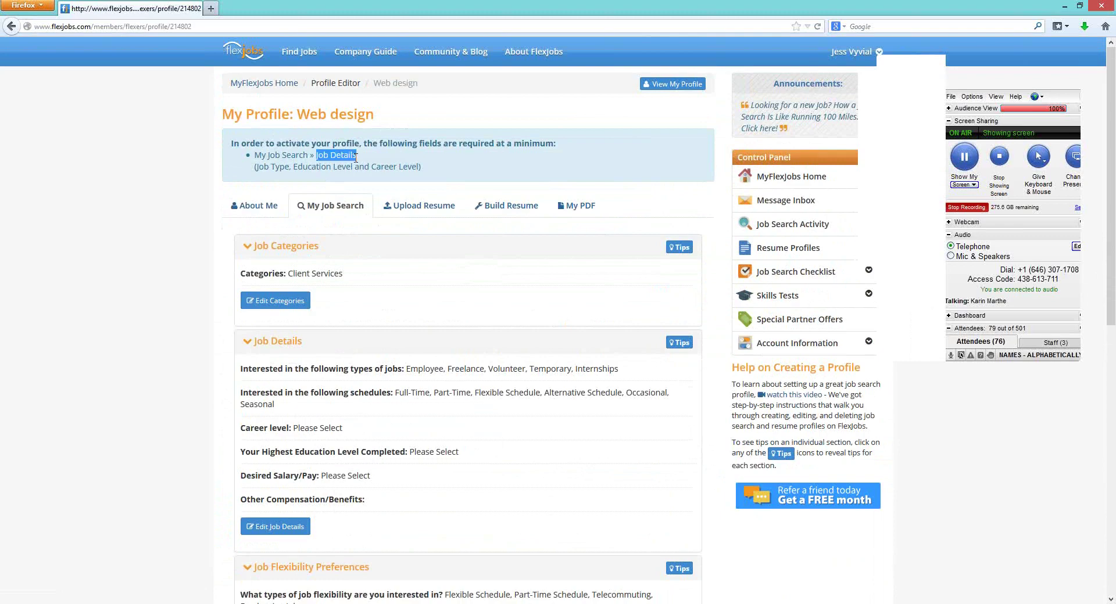
{"action": "left_click", "coordinate": [289, 527]}
{"action": "scroll", "coordinate": [460, 468], "scroll_direction": "down", "scroll_amount": 2}
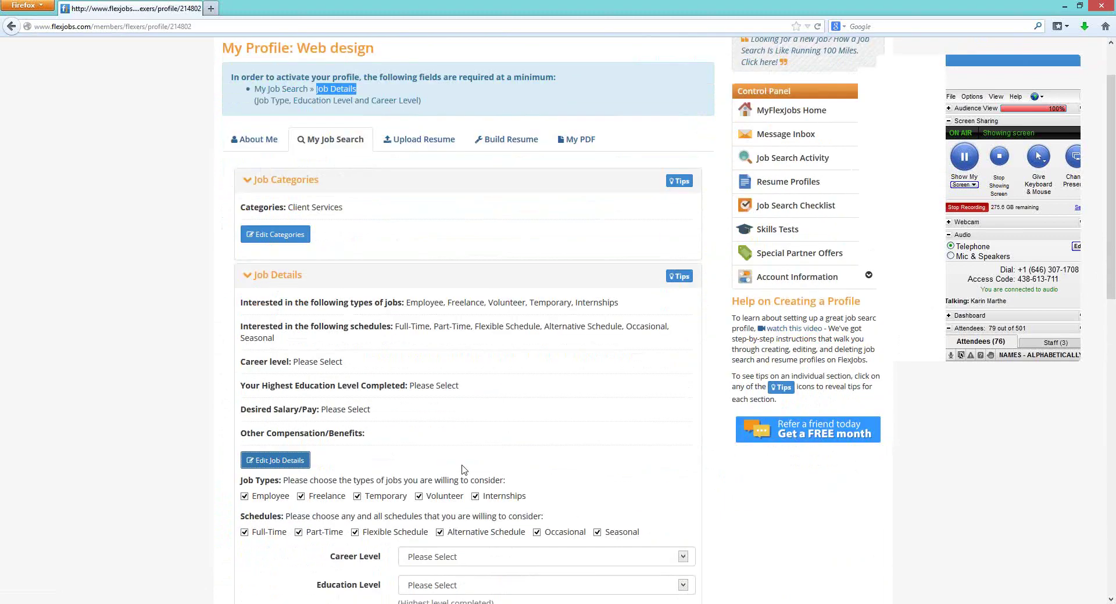
{"action": "scroll", "coordinate": [471, 480], "scroll_direction": "down", "scroll_amount": 2}
{"action": "left_click", "coordinate": [481, 491]}
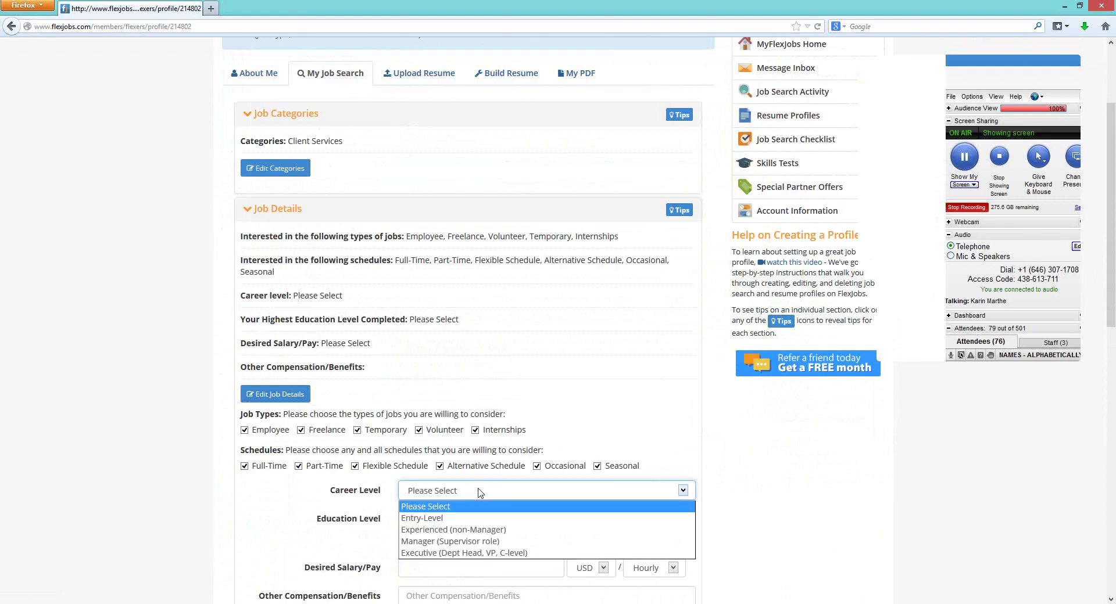
{"action": "left_click", "coordinate": [461, 519]}
{"action": "left_click", "coordinate": [445, 519]}
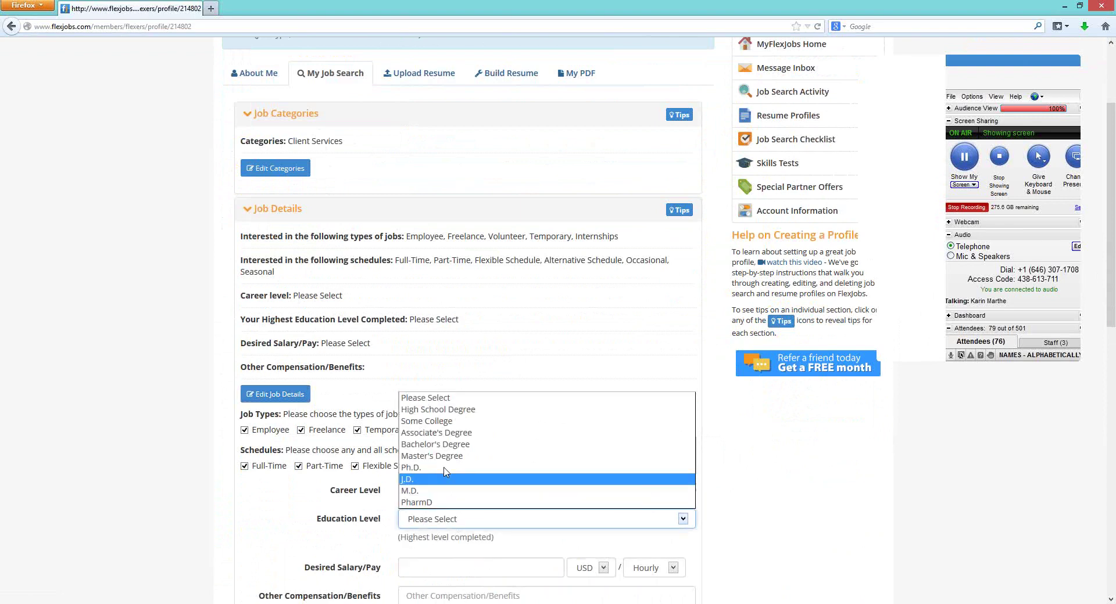
{"action": "left_click", "coordinate": [446, 459]}
{"action": "scroll", "coordinate": [440, 504], "scroll_direction": "down", "scroll_amount": 4}
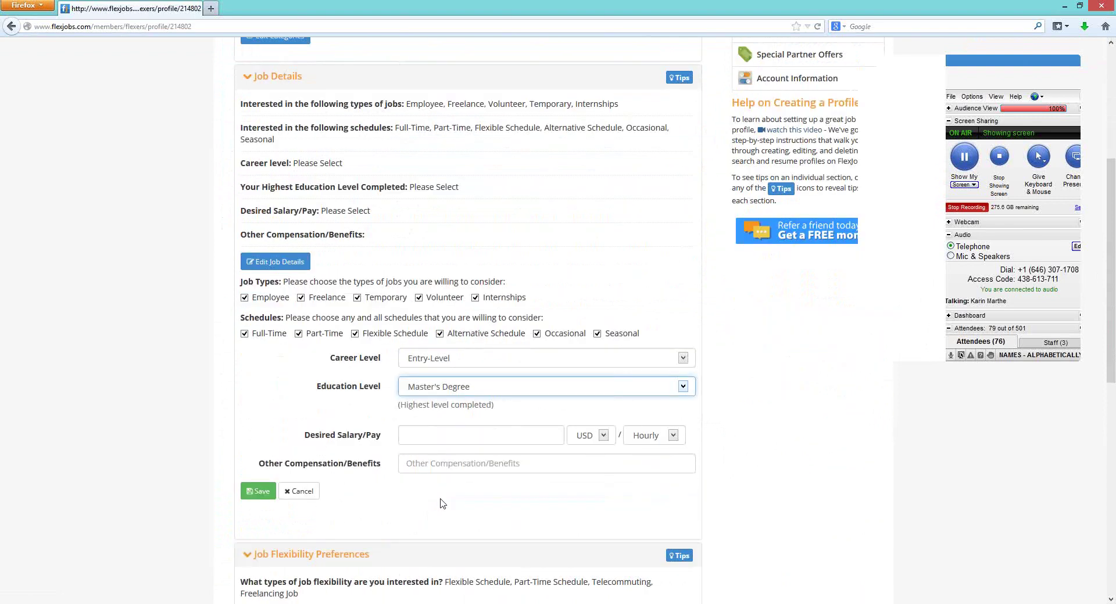
{"action": "left_click", "coordinate": [254, 491]}
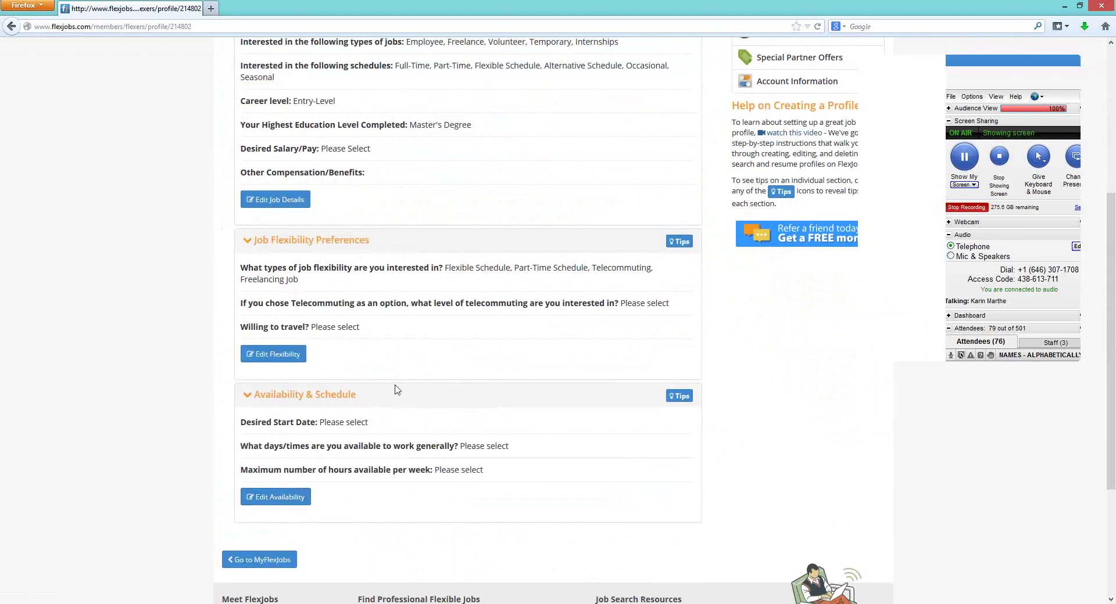
{"action": "scroll", "coordinate": [395, 386], "scroll_direction": "up", "scroll_amount": 7}
{"action": "scroll", "coordinate": [396, 385], "scroll_direction": "up", "scroll_amount": 1}
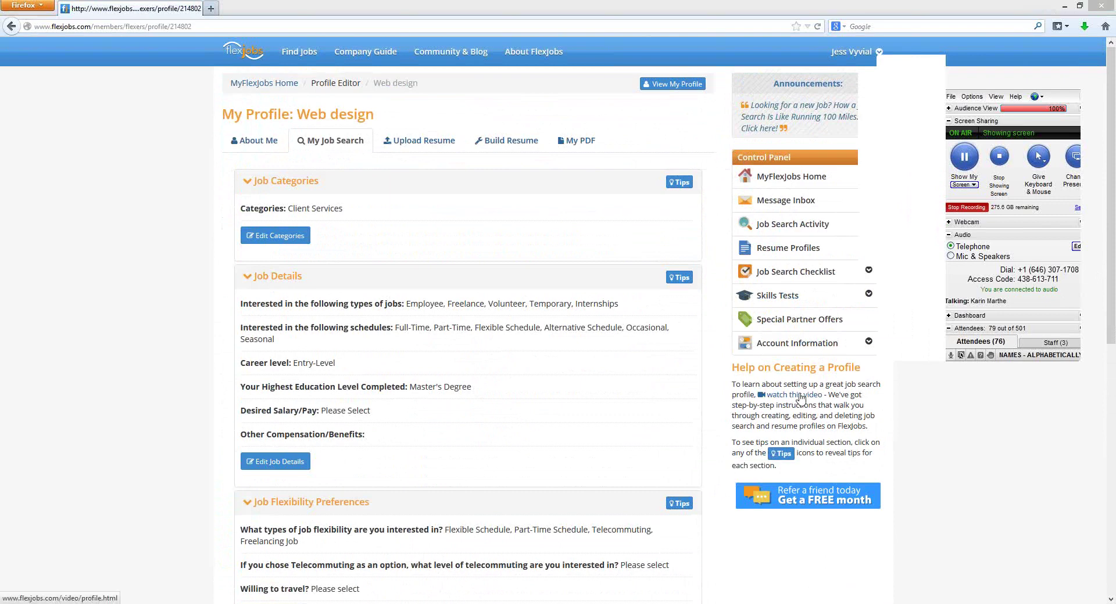
View the refer-a-friend offer, close it, and return to the MyFlexJobs home page
{"action": "left_click", "coordinate": [809, 500]}
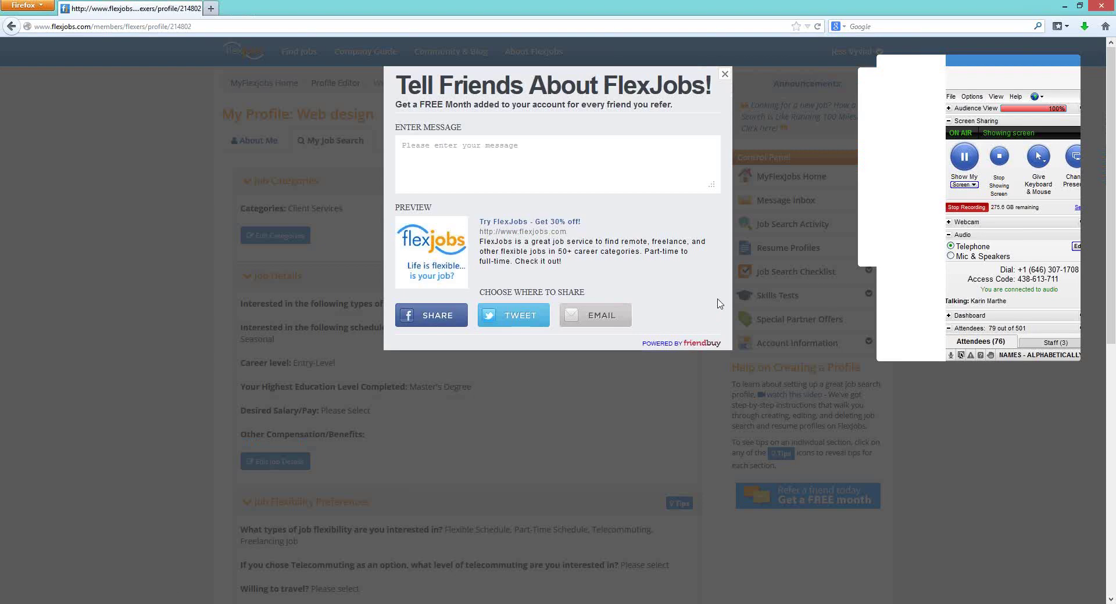
{"action": "left_click", "coordinate": [725, 74]}
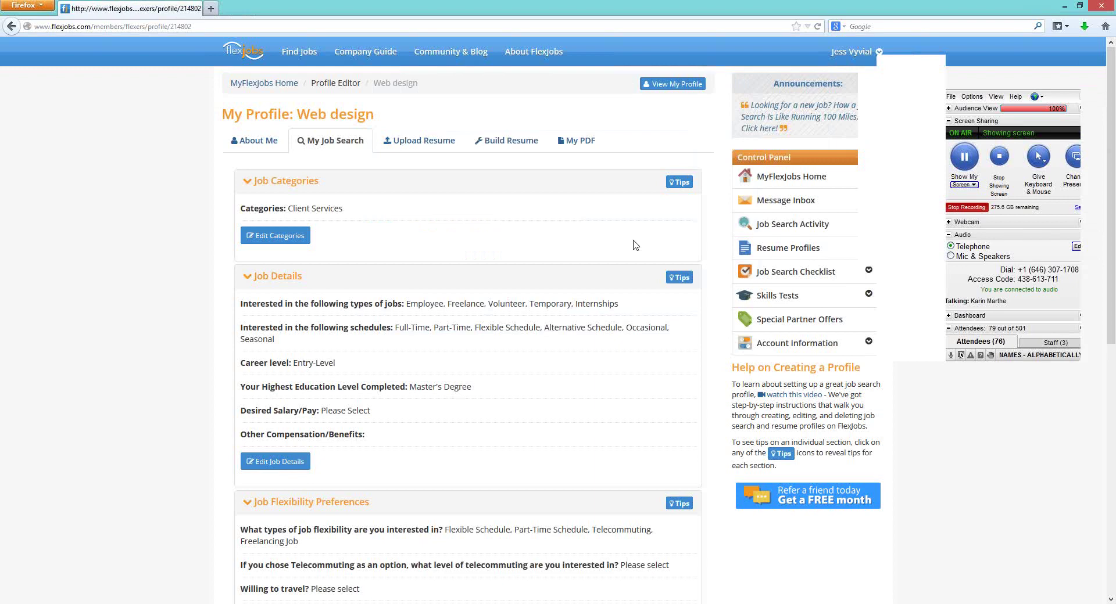
{"action": "left_click", "coordinate": [785, 178]}
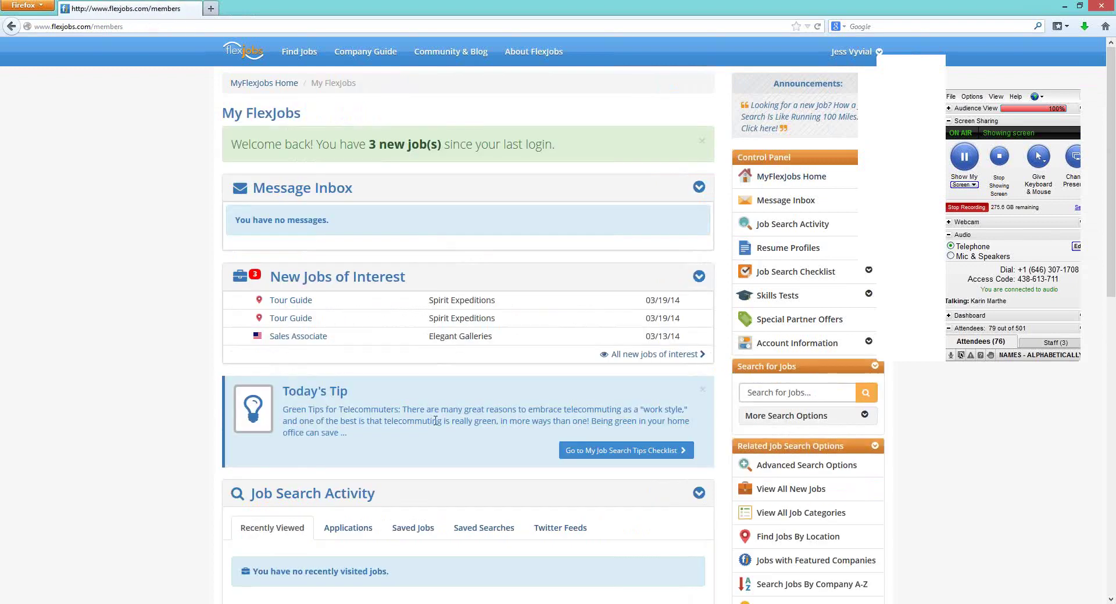
Open the list of available skill tests from the Expert Skill Tests section of the MyFlexJobs page
{"action": "scroll", "coordinate": [431, 419], "scroll_direction": "down", "scroll_amount": 3}
{"action": "scroll", "coordinate": [435, 381], "scroll_direction": "down", "scroll_amount": 1}
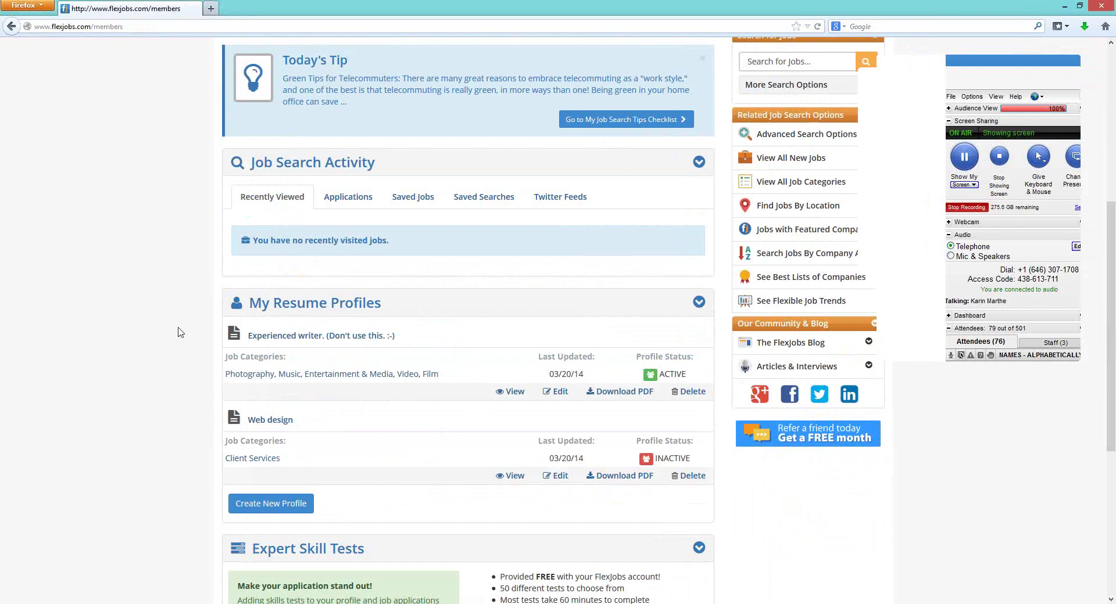
{"action": "scroll", "coordinate": [181, 333], "scroll_direction": "down", "scroll_amount": 2}
{"action": "scroll", "coordinate": [181, 333], "scroll_direction": "down", "scroll_amount": 2}
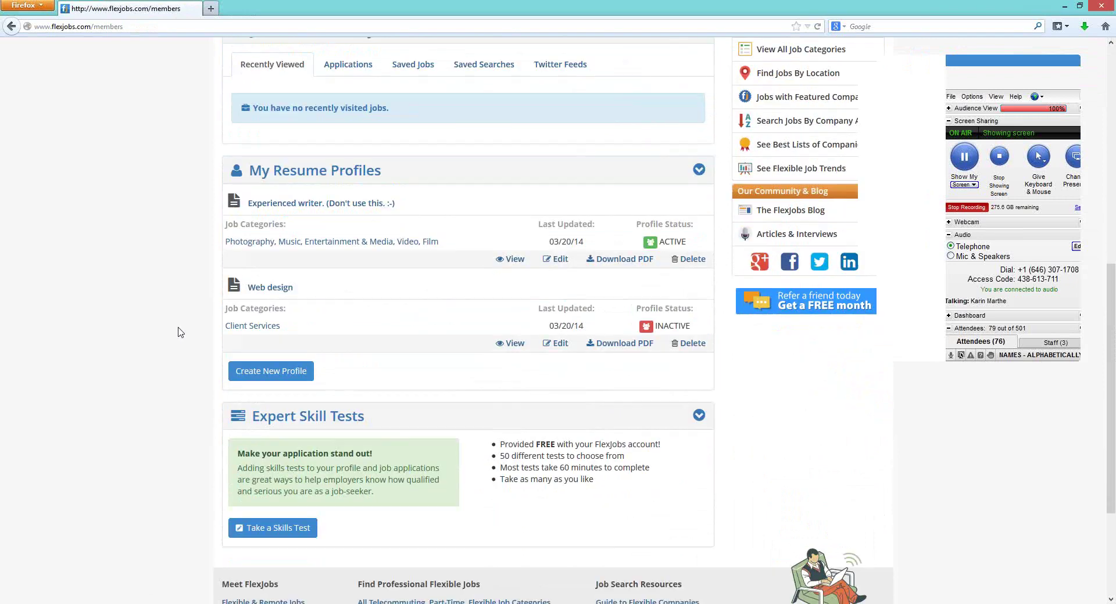
{"action": "scroll", "coordinate": [181, 332], "scroll_direction": "down", "scroll_amount": 2}
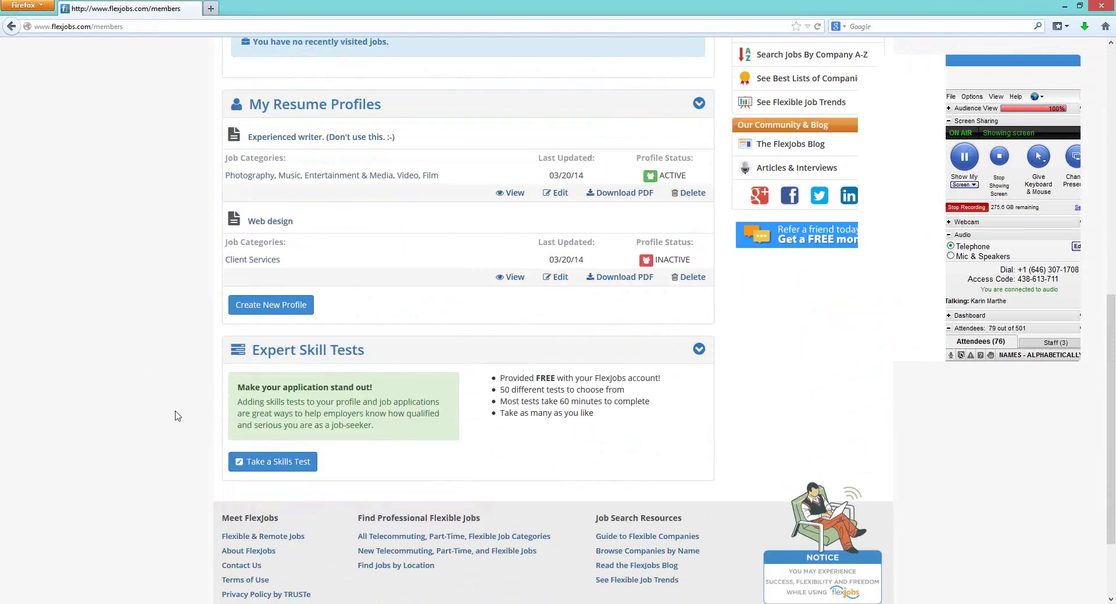
{"action": "left_click", "coordinate": [278, 469]}
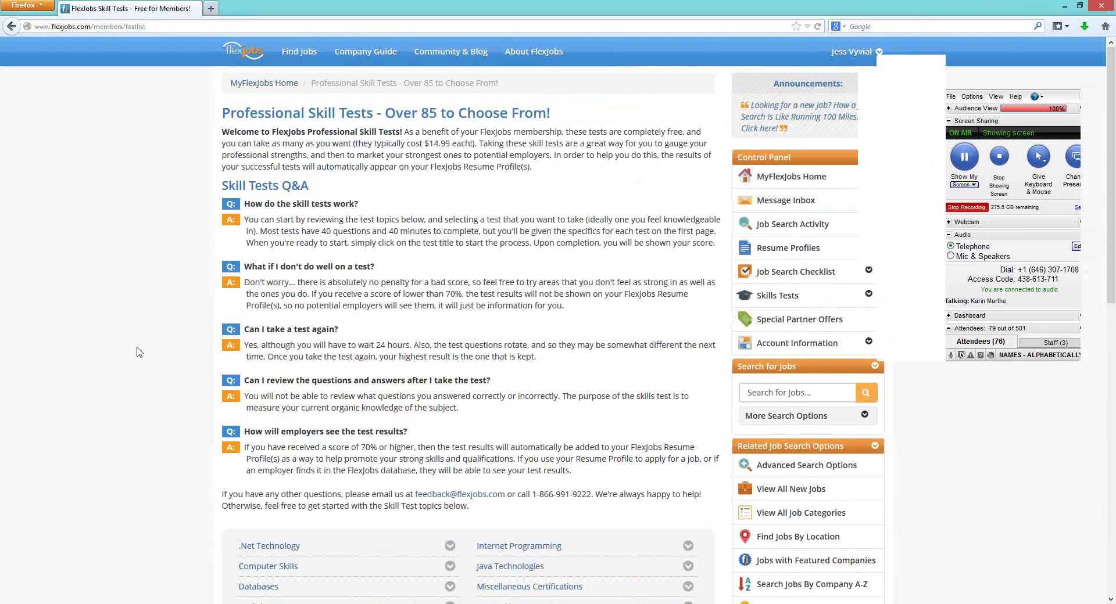
Expand the English Language category in the skill test topics and review the tests it offers
{"action": "scroll", "coordinate": [137, 352], "scroll_direction": "down", "scroll_amount": 5}
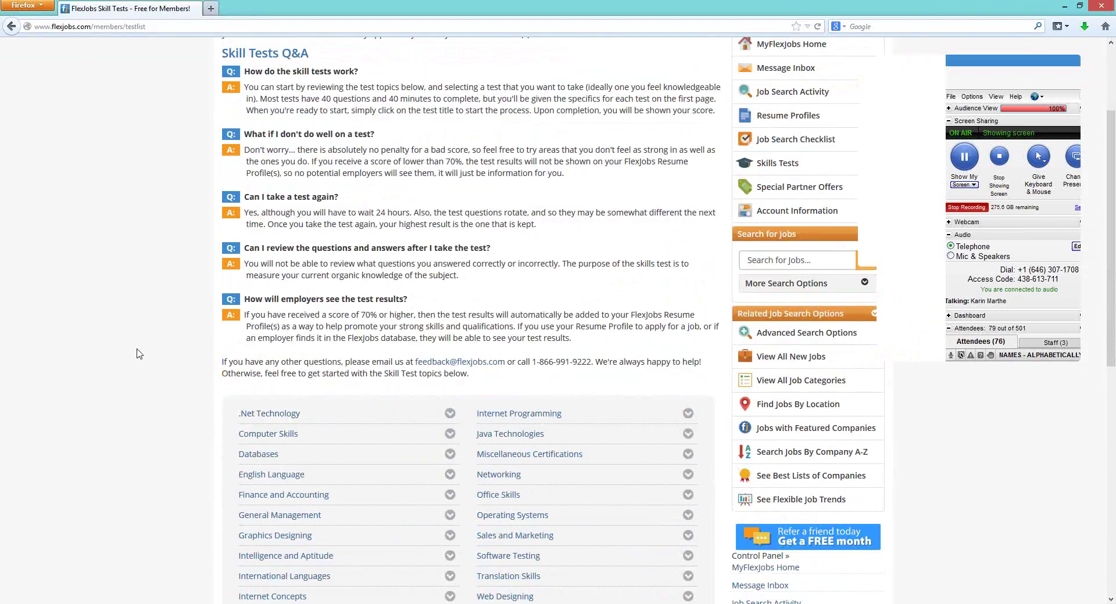
{"action": "scroll", "coordinate": [137, 352], "scroll_direction": "down", "scroll_amount": 3}
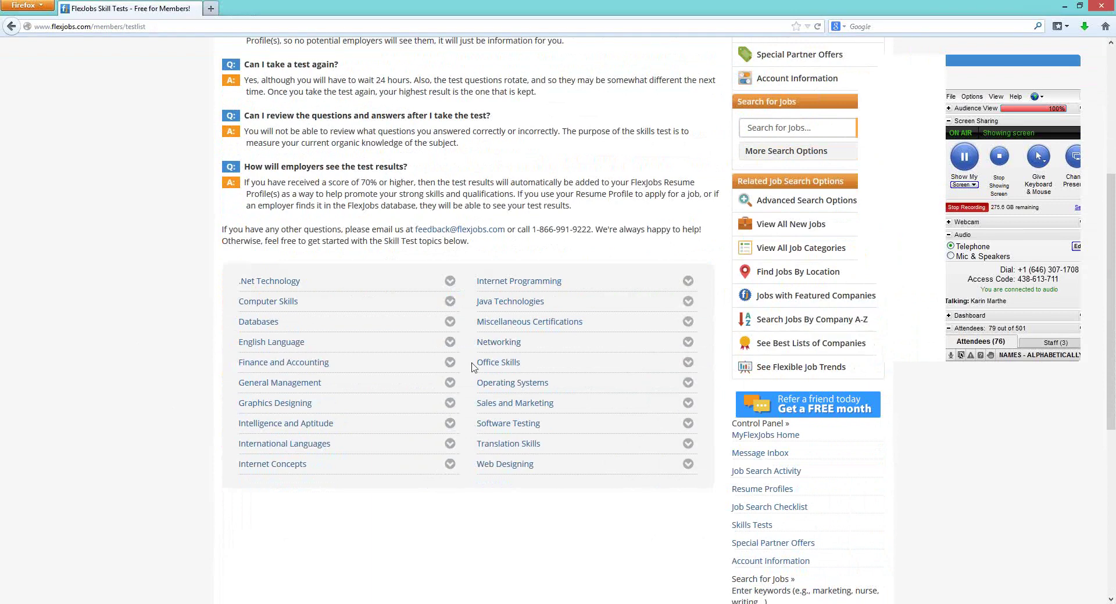
{"action": "left_click", "coordinate": [450, 343]}
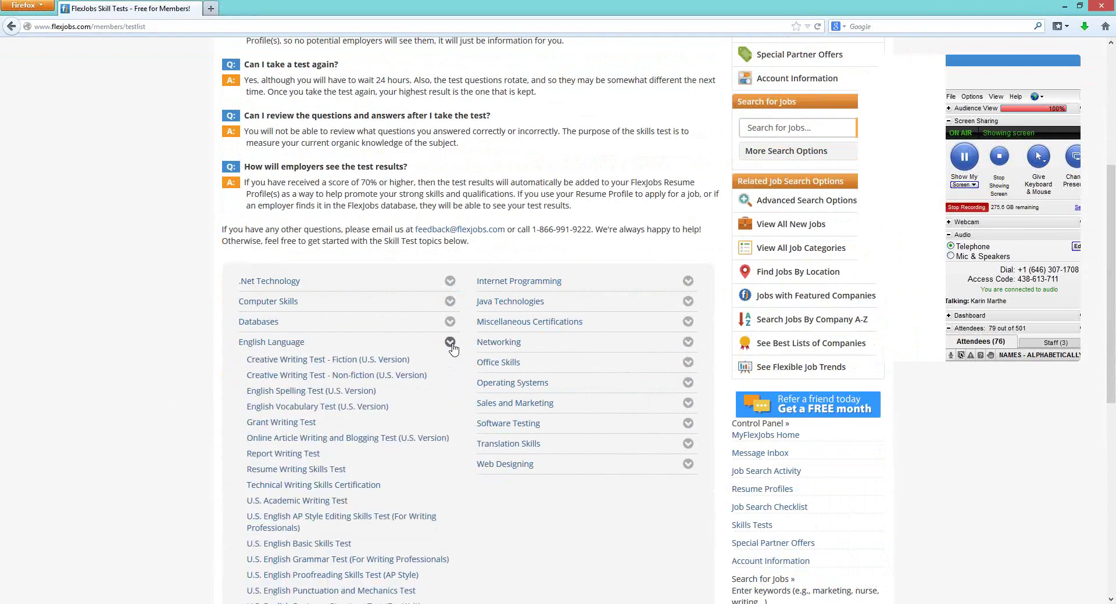
{"action": "scroll", "coordinate": [182, 362], "scroll_direction": "down", "scroll_amount": 3}
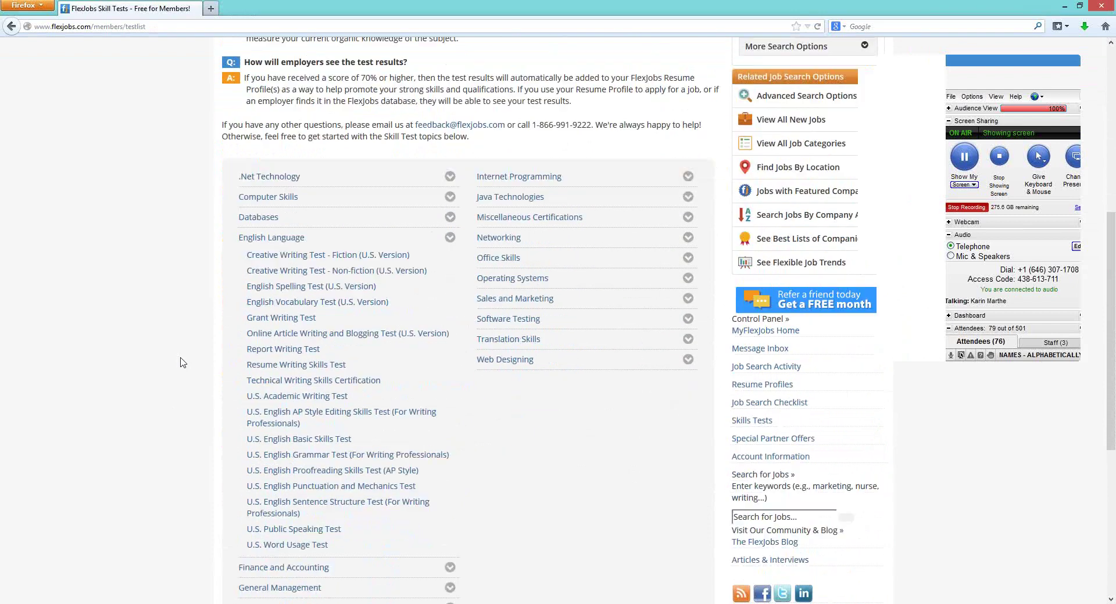
{"action": "scroll", "coordinate": [182, 362], "scroll_direction": "down", "scroll_amount": 1}
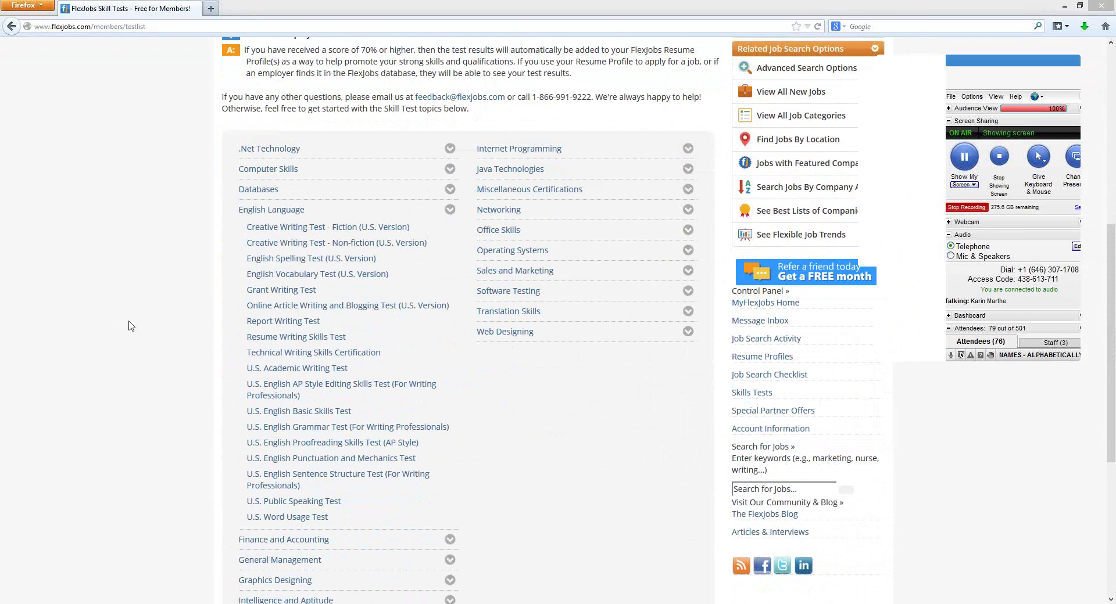
{"action": "scroll", "coordinate": [290, 290], "scroll_direction": "up", "scroll_amount": 4}
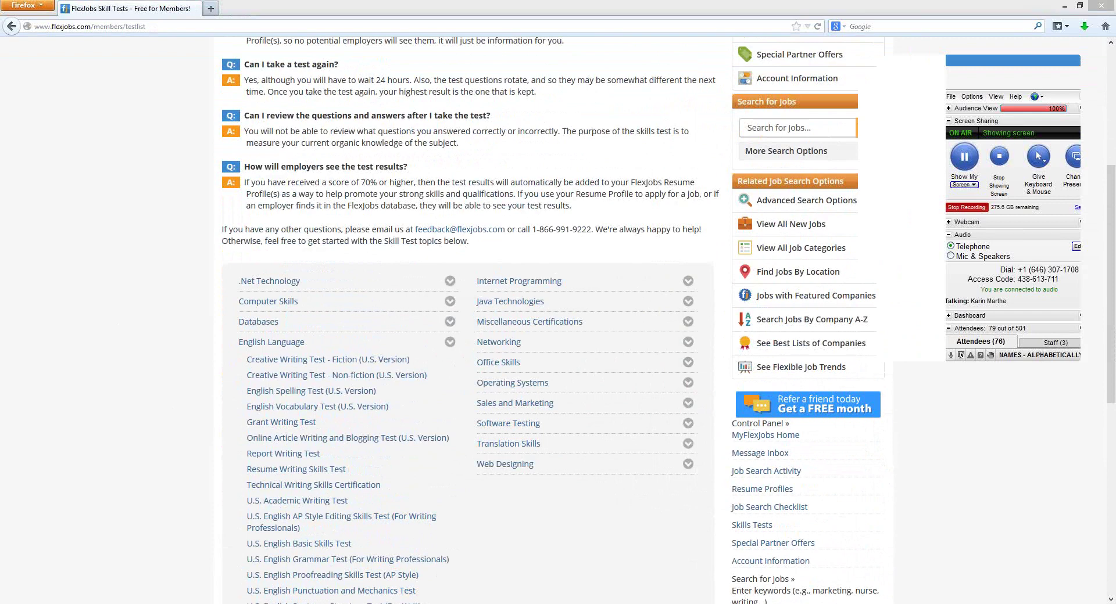
{"action": "left_click", "coordinate": [140, 231]}
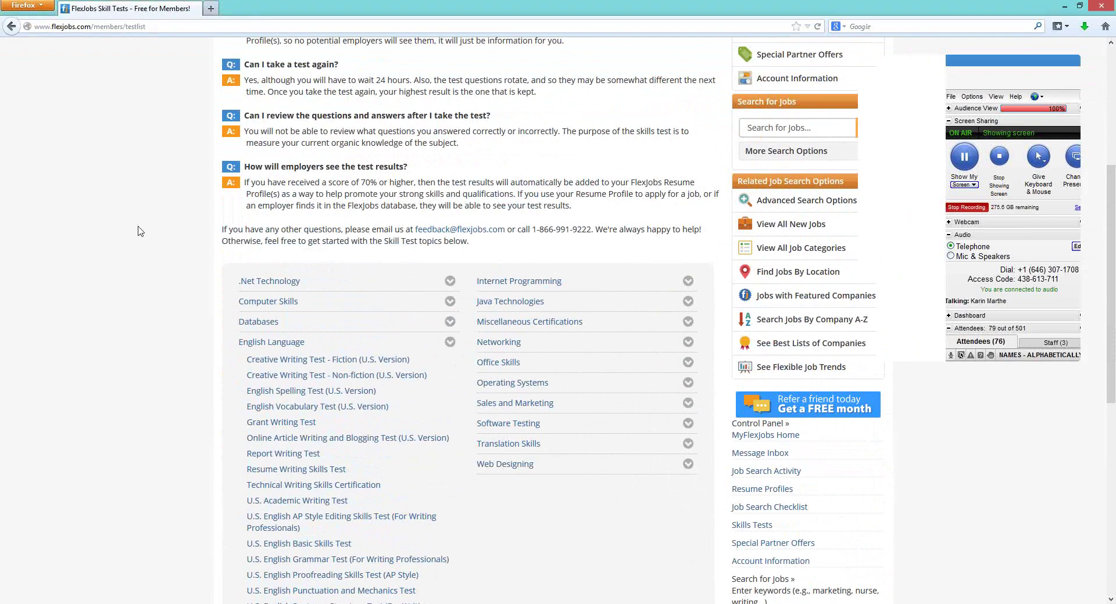
Open the member's skill test results page
{"action": "scroll", "coordinate": [139, 231], "scroll_direction": "up", "scroll_amount": 5}
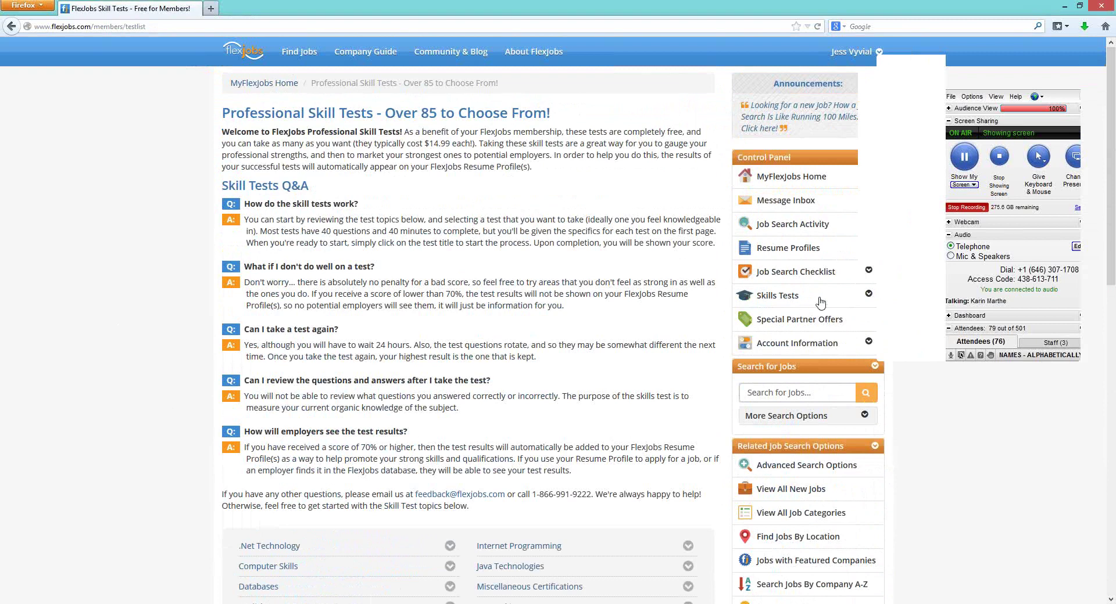
{"action": "left_click", "coordinate": [857, 299]}
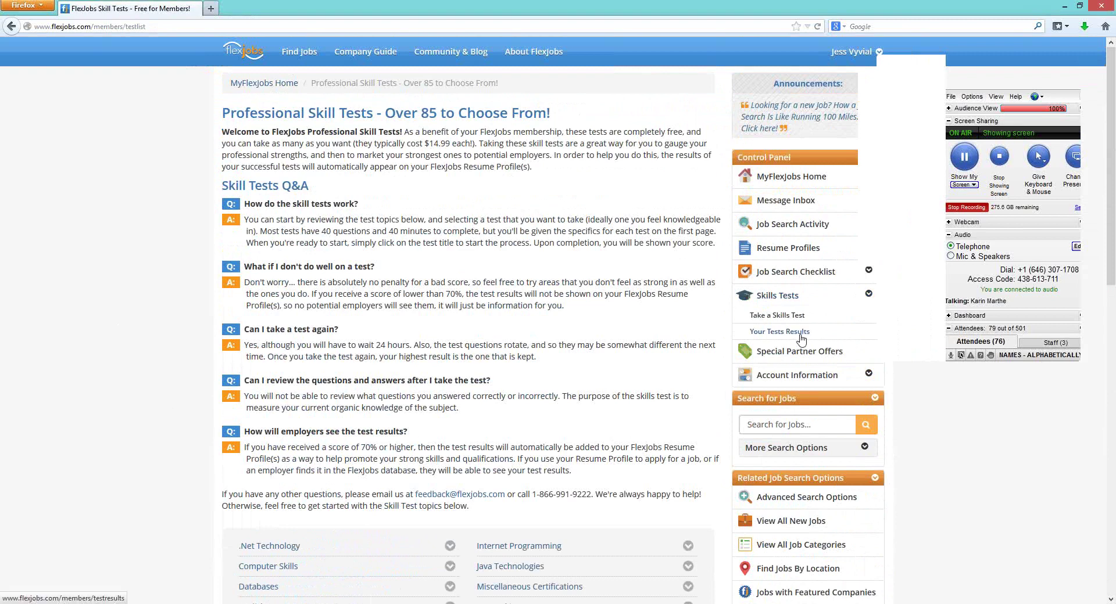
{"action": "left_click", "coordinate": [800, 333]}
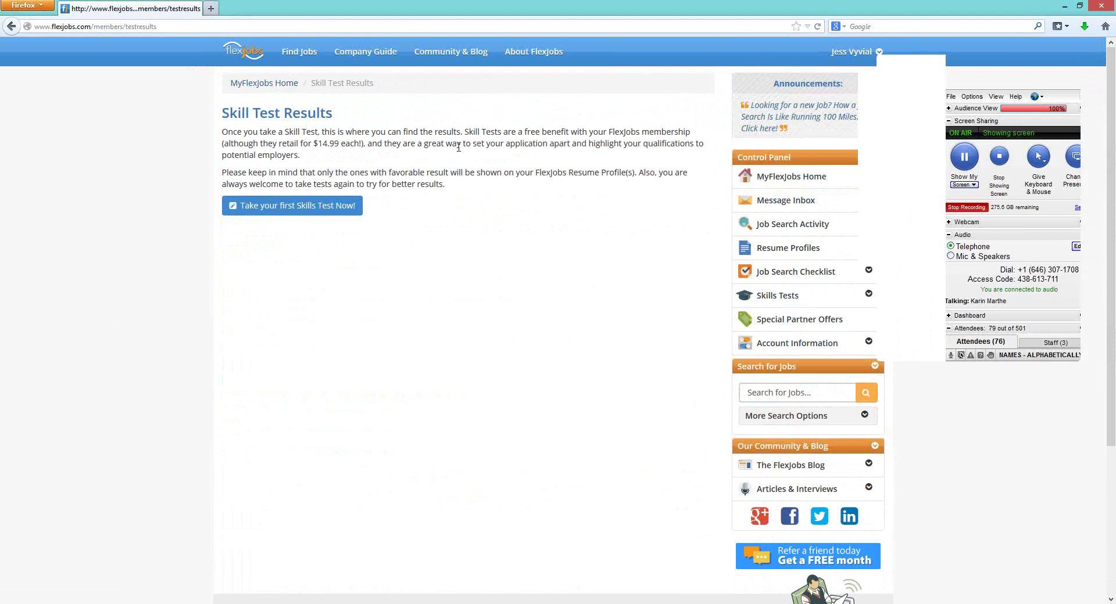
Browse the Account Management Jobs category and open the Pharmaceutical Sales Representative posting for Warren, Akron, OH
{"action": "left_click", "coordinate": [301, 59]}
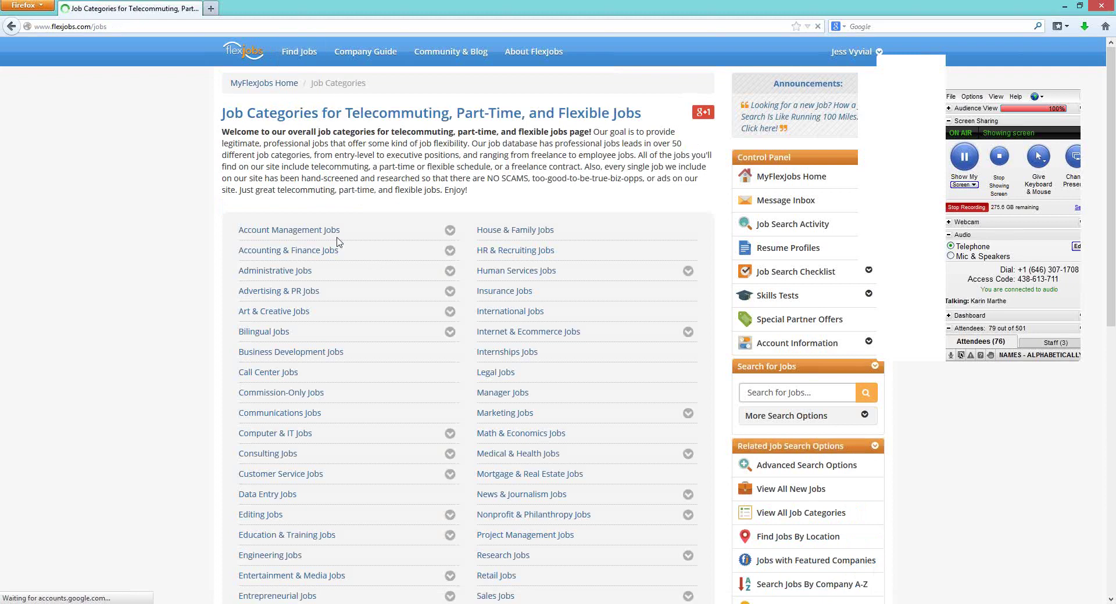
{"action": "left_click", "coordinate": [323, 233]}
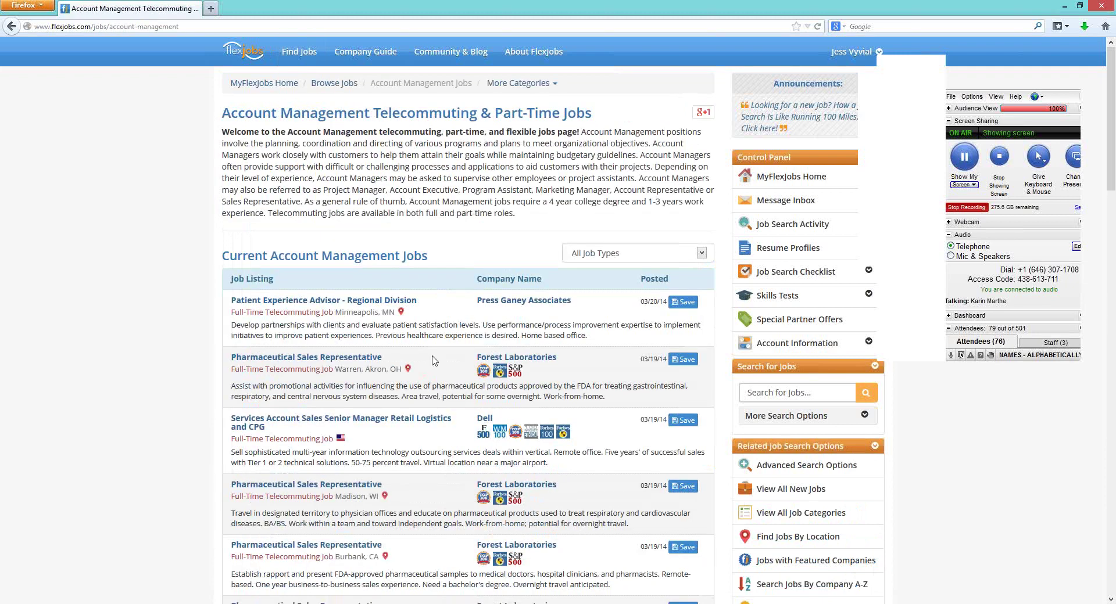
{"action": "left_click", "coordinate": [366, 360]}
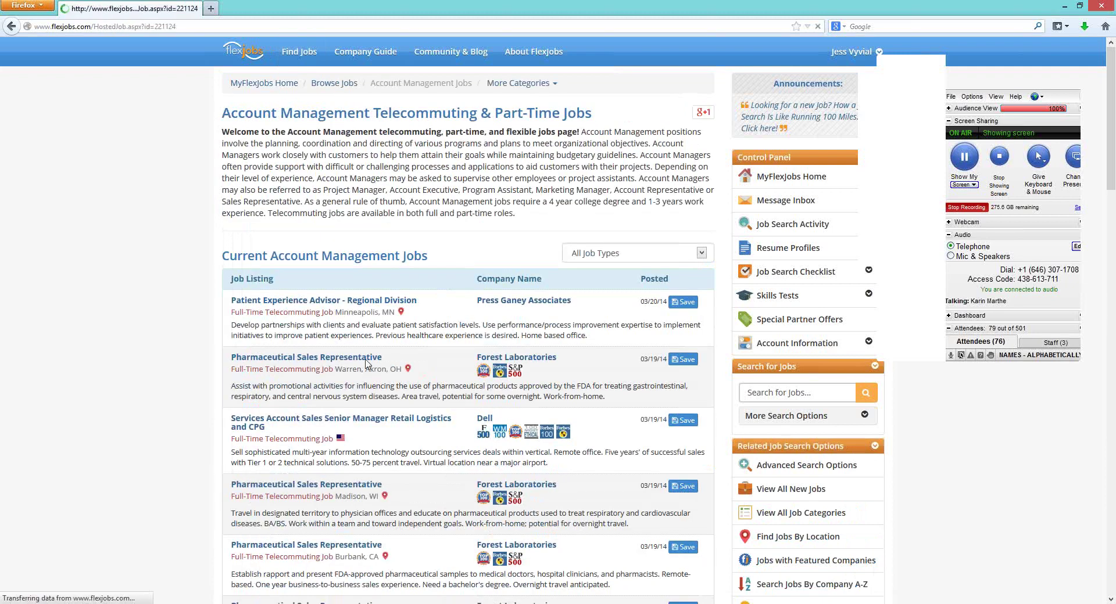
View the form for flagging this job posting, cancel it without submitting, and return to the employer details
{"action": "scroll", "coordinate": [554, 336], "scroll_direction": "down", "scroll_amount": 10}
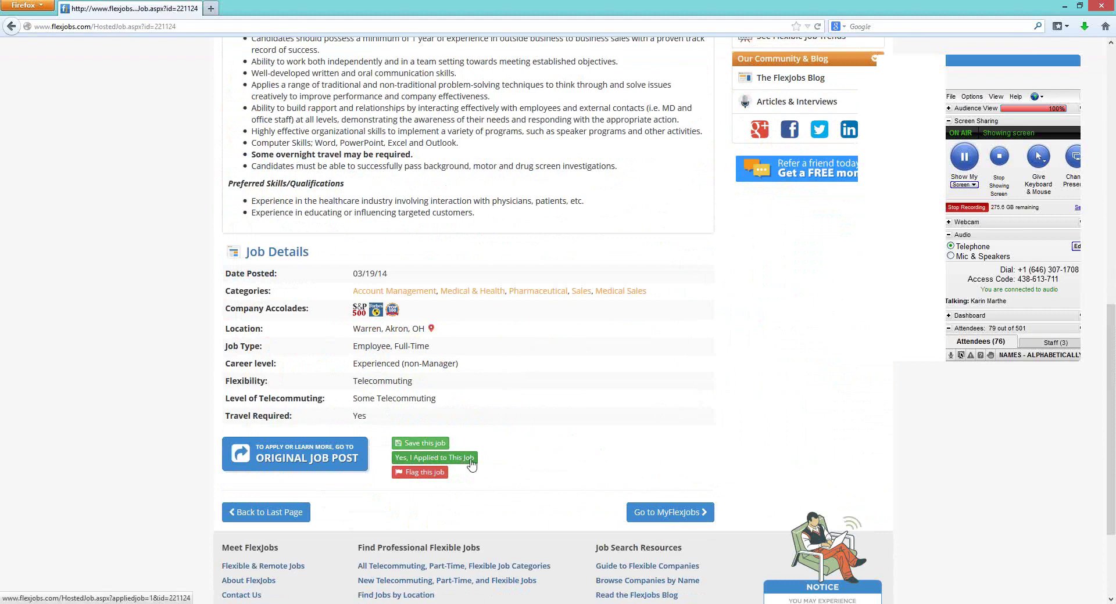
{"action": "left_click", "coordinate": [417, 473]}
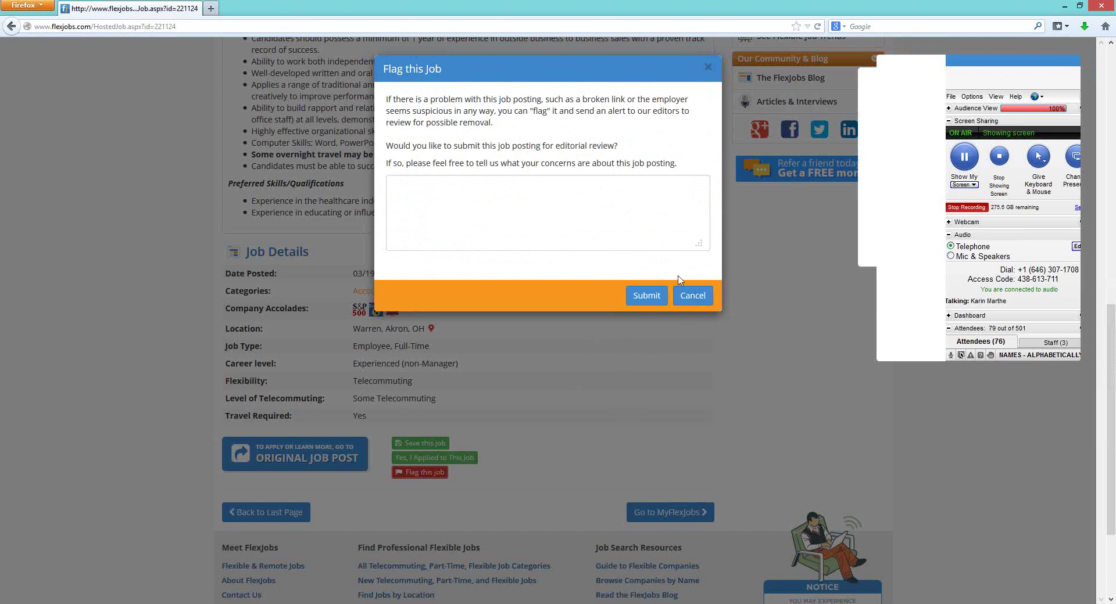
{"action": "left_click", "coordinate": [699, 303]}
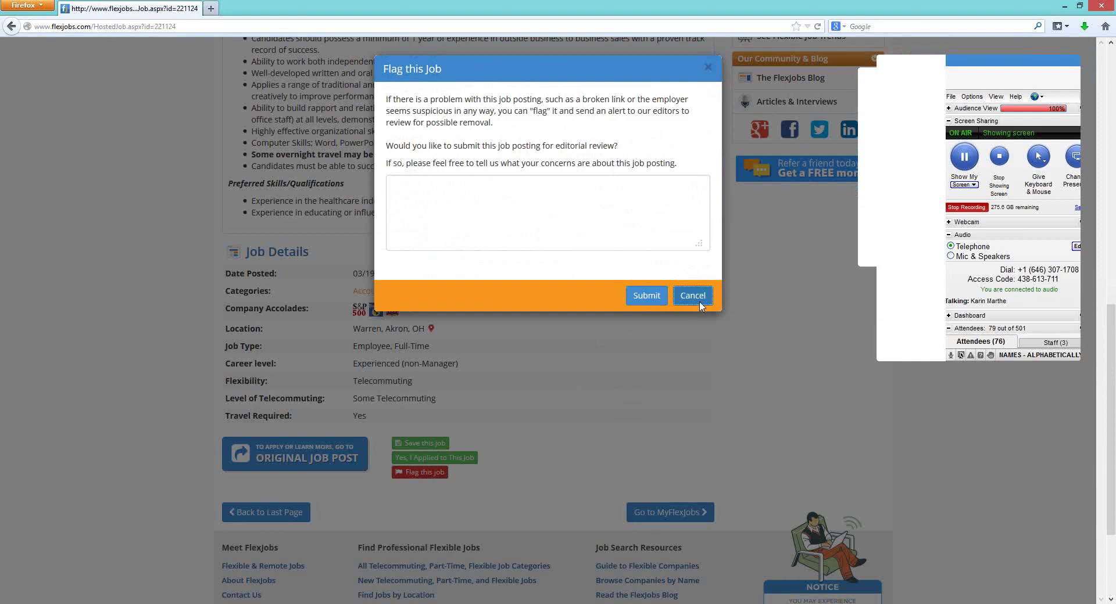
{"action": "scroll", "coordinate": [656, 373], "scroll_direction": "up", "scroll_amount": 10}
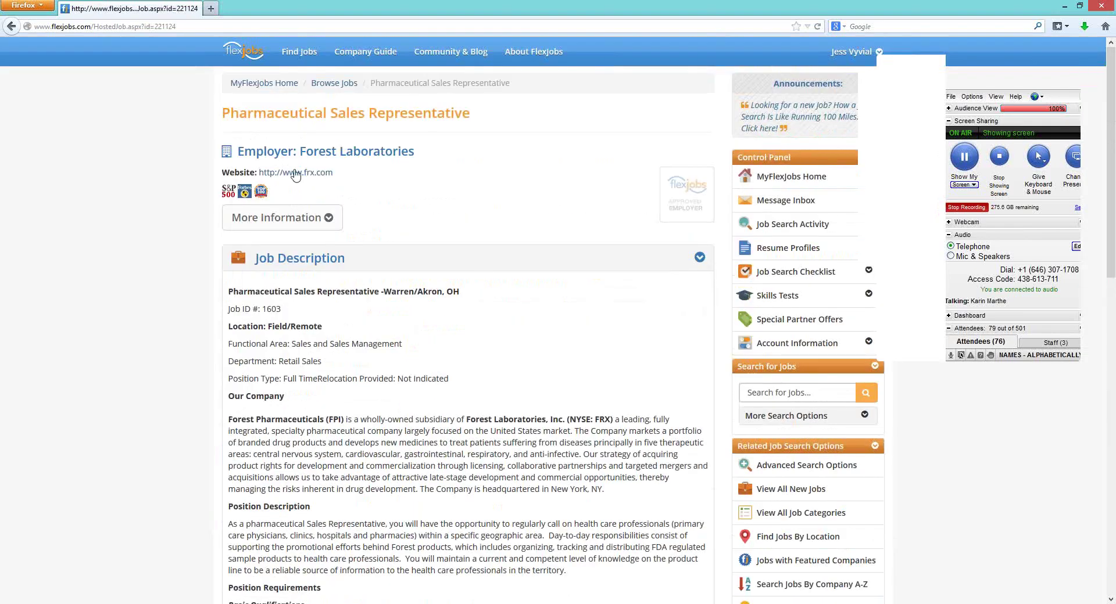
Return to MyFlexJobs through the site's home page and open the "Experienced writer" resume profile for editing
{"action": "left_click", "coordinate": [241, 57]}
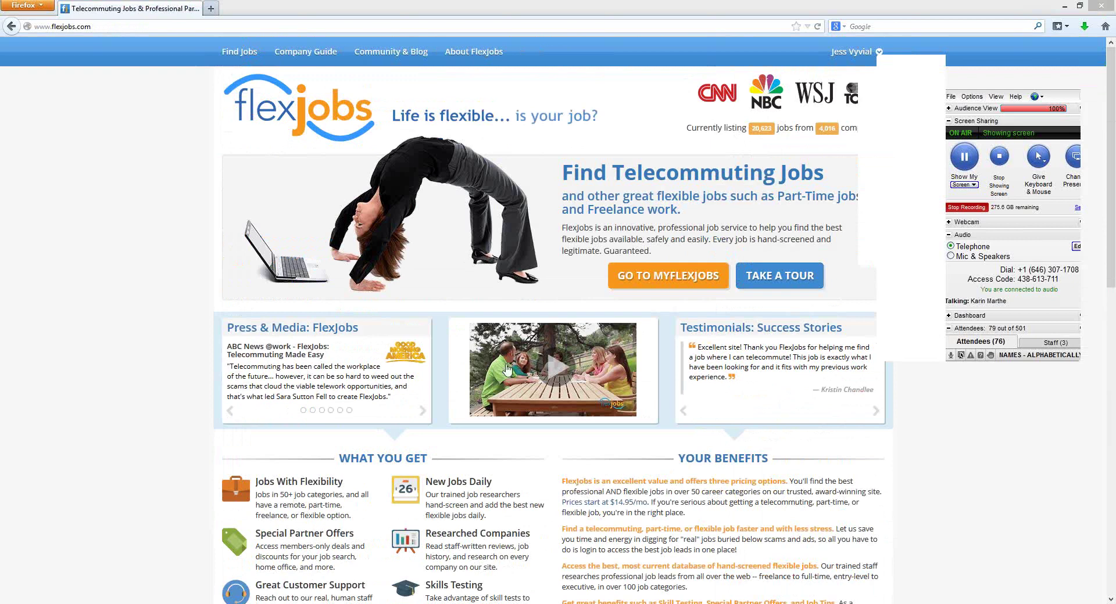
{"action": "left_click", "coordinate": [674, 273]}
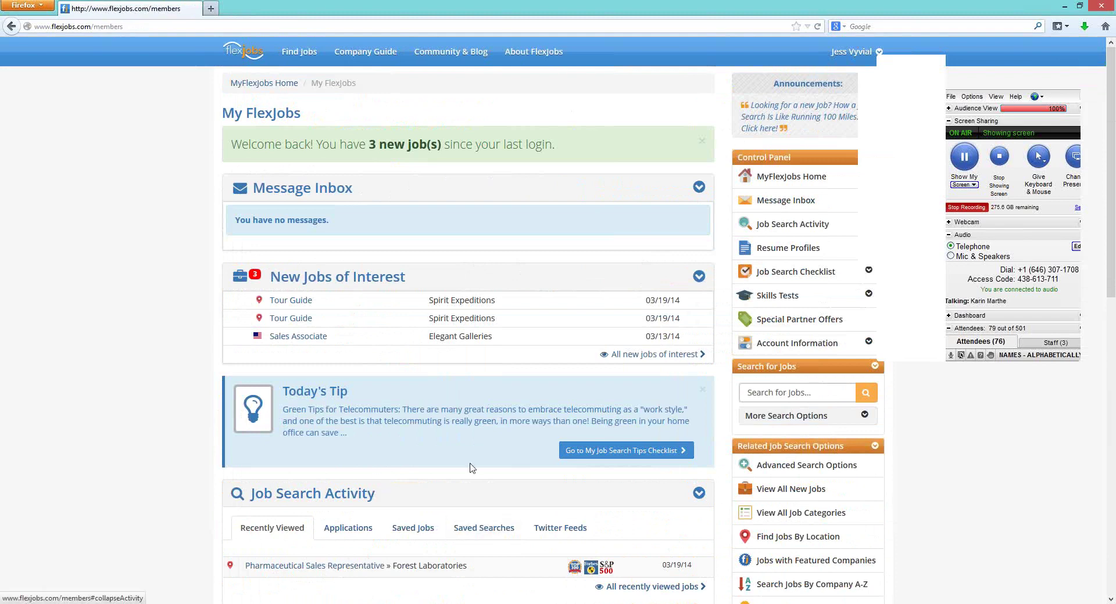
{"action": "scroll", "coordinate": [470, 469], "scroll_direction": "down", "scroll_amount": 2}
{"action": "scroll", "coordinate": [472, 468], "scroll_direction": "down", "scroll_amount": 2}
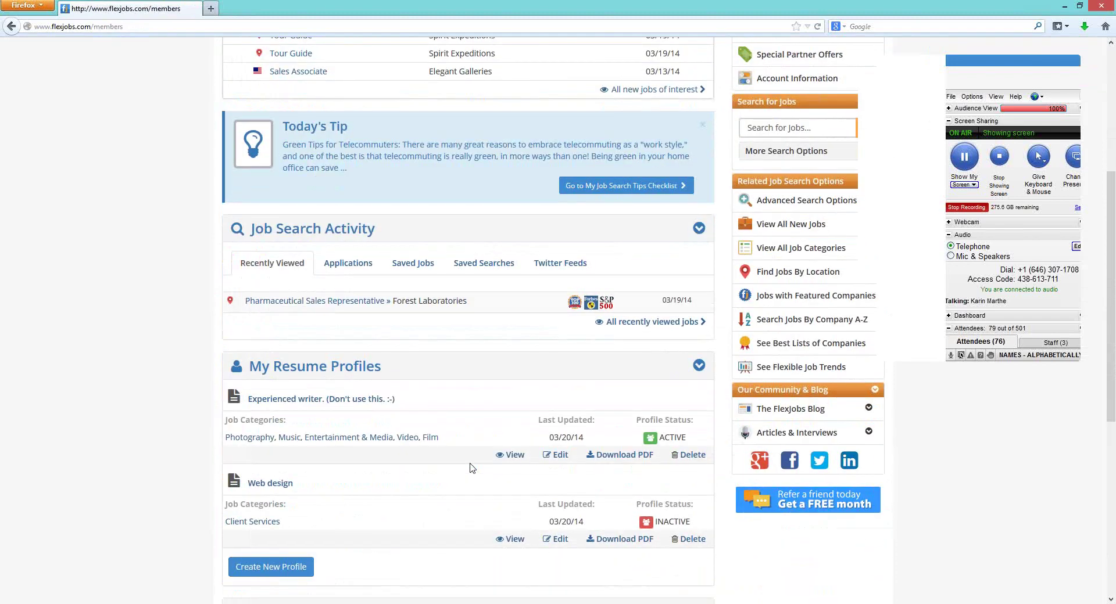
{"action": "left_click", "coordinate": [555, 456]}
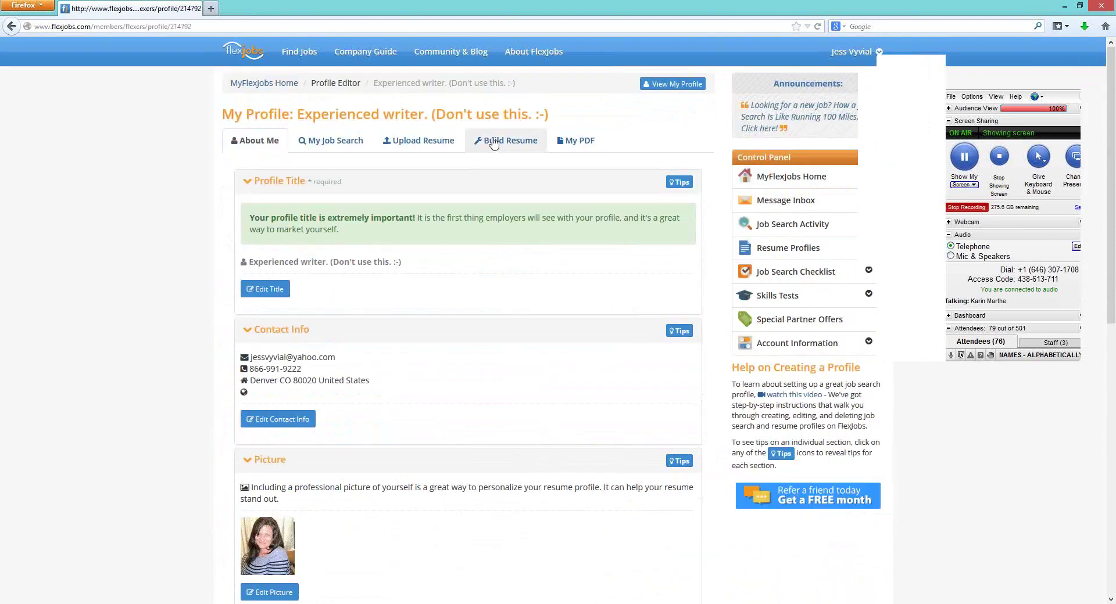
Open the School of Hard Knocks education entry for editing in the resume builder and examine its fields
{"action": "left_click", "coordinate": [493, 143]}
{"action": "scroll", "coordinate": [459, 386], "scroll_direction": "down", "scroll_amount": 2}
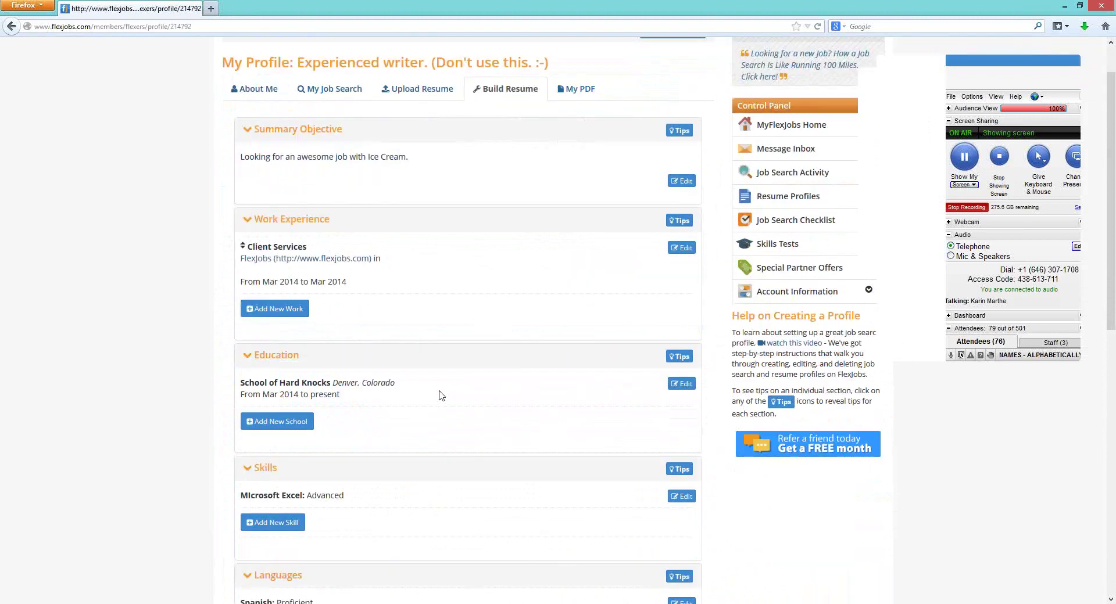
{"action": "left_click", "coordinate": [681, 370]}
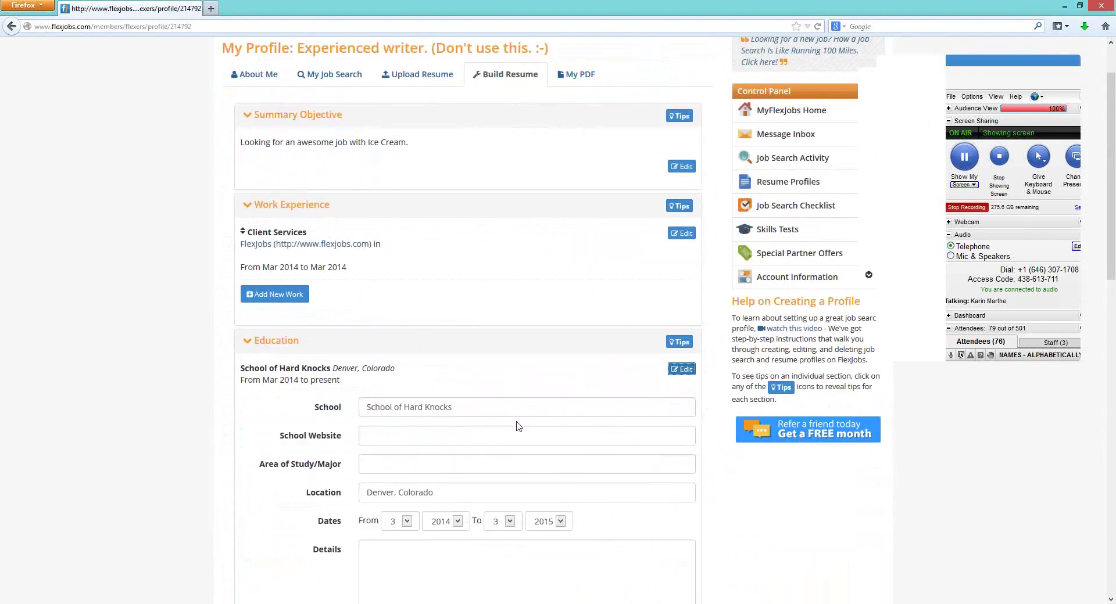
{"action": "scroll", "coordinate": [519, 426], "scroll_direction": "down", "scroll_amount": 2}
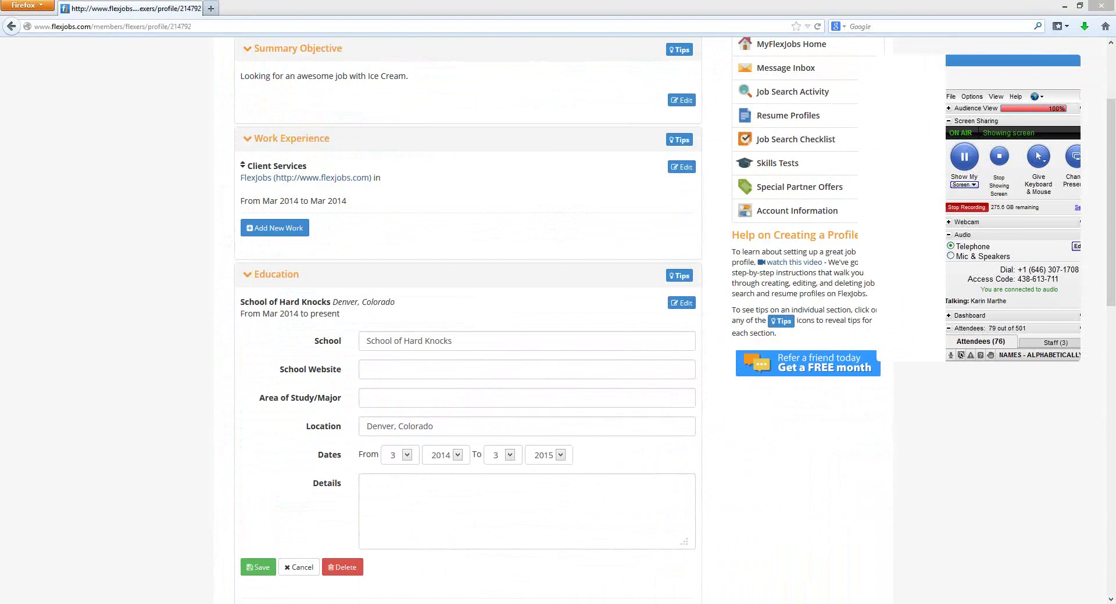
{"action": "left_click", "coordinate": [175, 299]}
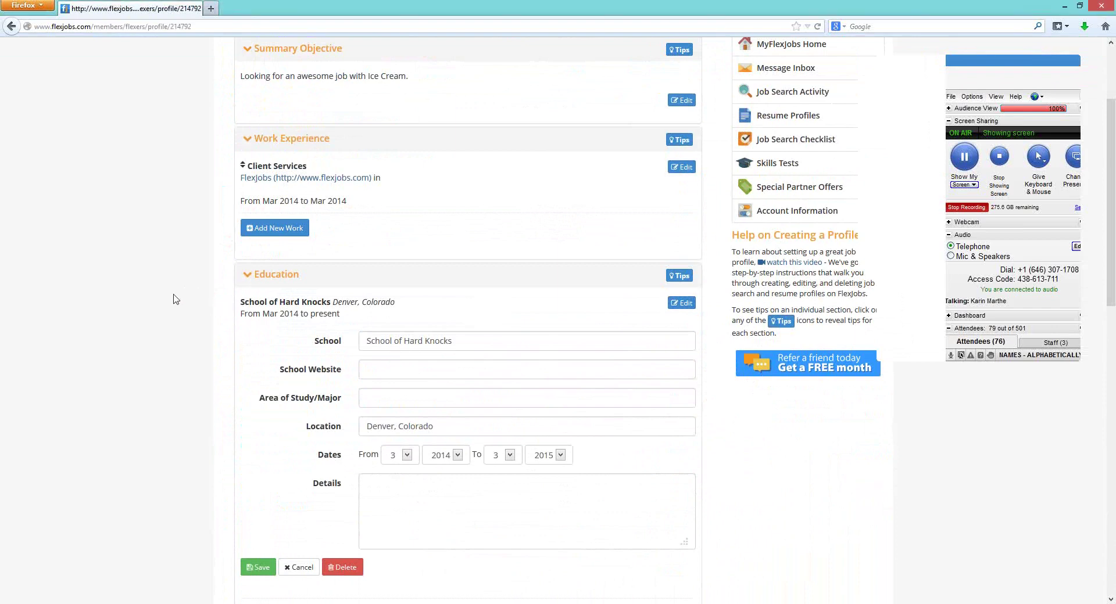
Open the FlexJobs Community & Blog page and browse its recent articles and job search posts
{"action": "scroll", "coordinate": [176, 299], "scroll_direction": "up", "scroll_amount": 3}
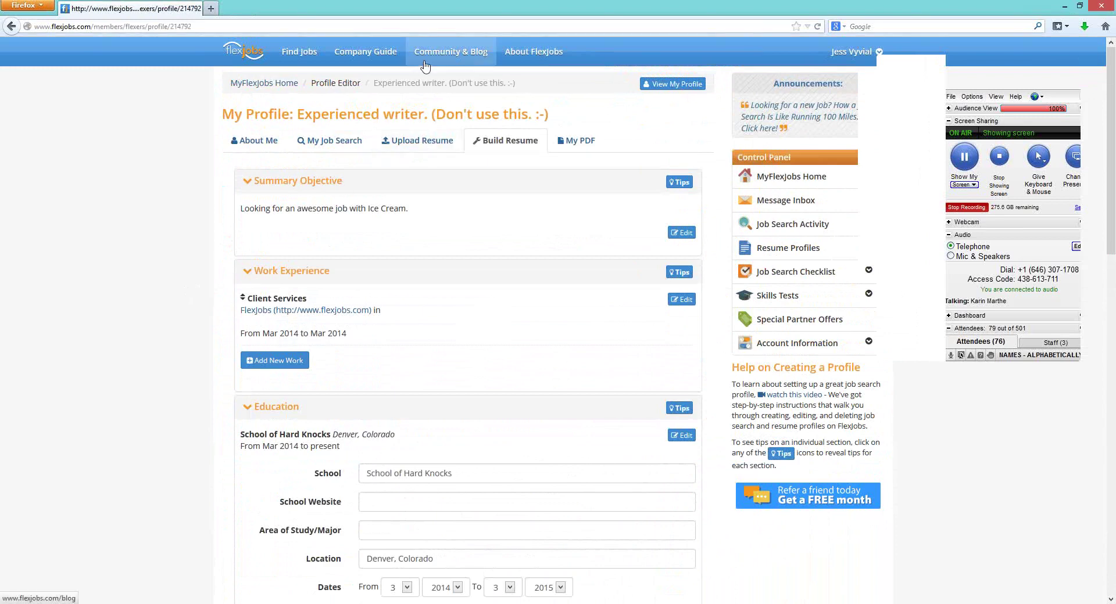
{"action": "left_click", "coordinate": [447, 54]}
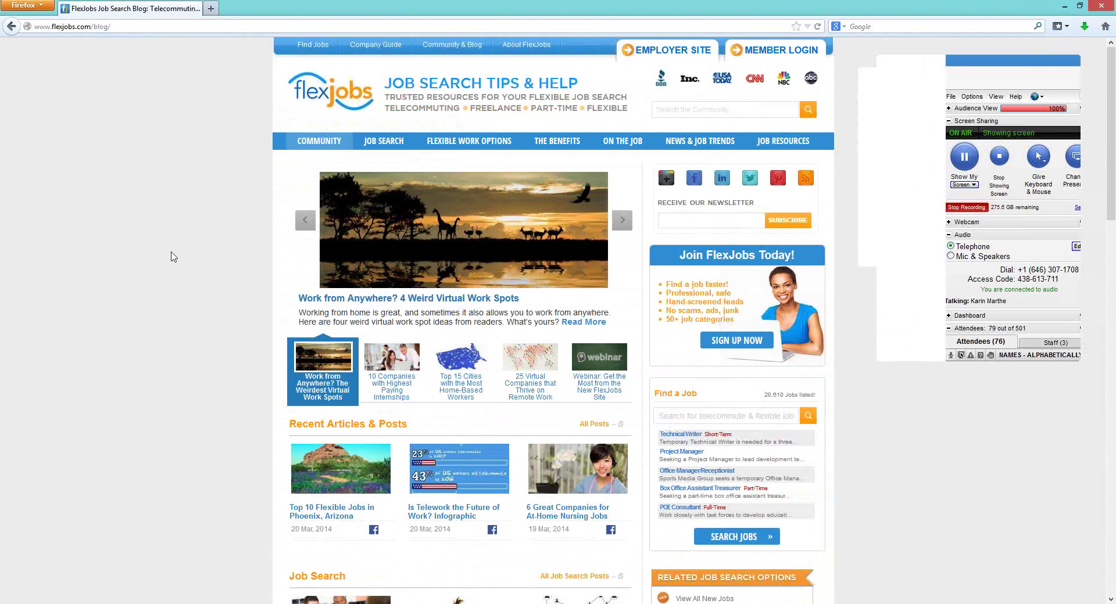
{"action": "scroll", "coordinate": [173, 255], "scroll_direction": "down", "scroll_amount": 3}
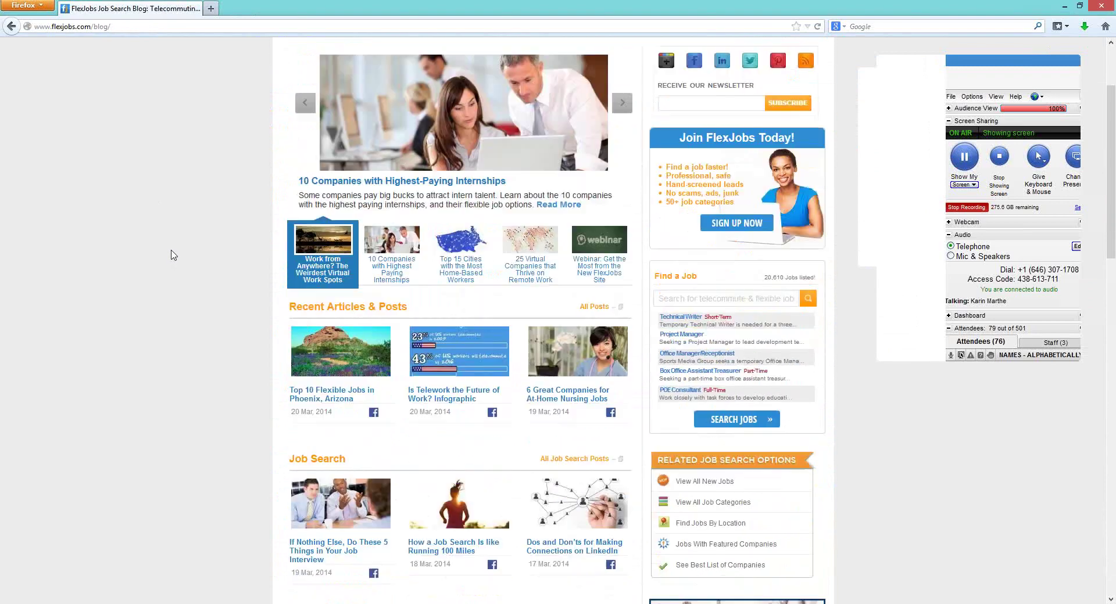
Preview the blog's News & Job Trends, Job Search and Job Resources topics, including Cover Letter Tips
{"action": "scroll", "coordinate": [171, 253], "scroll_direction": "up", "scroll_amount": 3}
{"action": "mouse_move", "coordinate": [715, 145]}
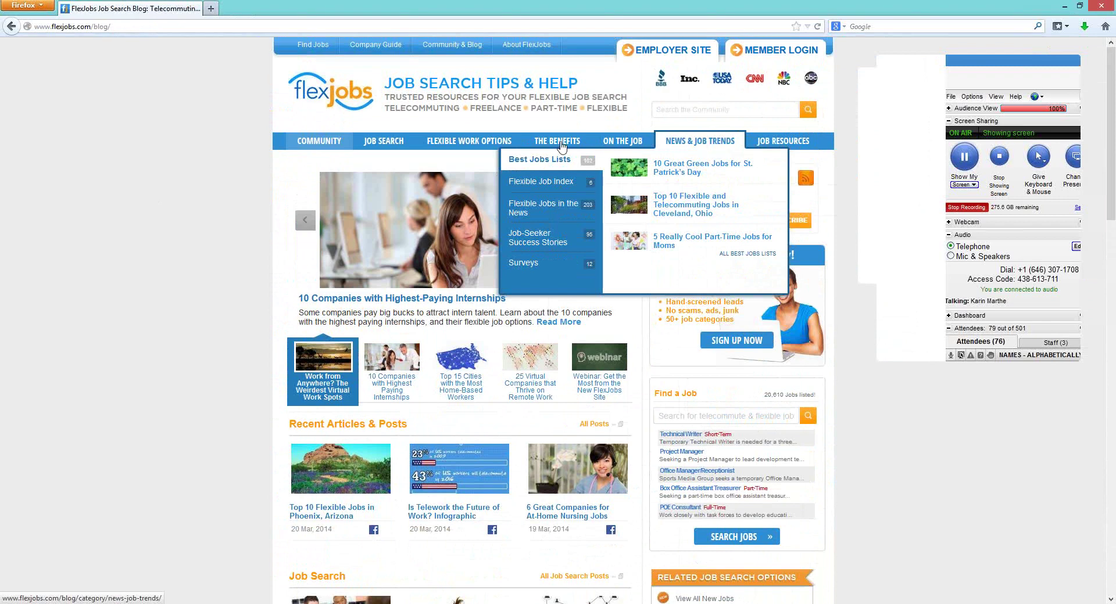
{"action": "mouse_move", "coordinate": [382, 145]}
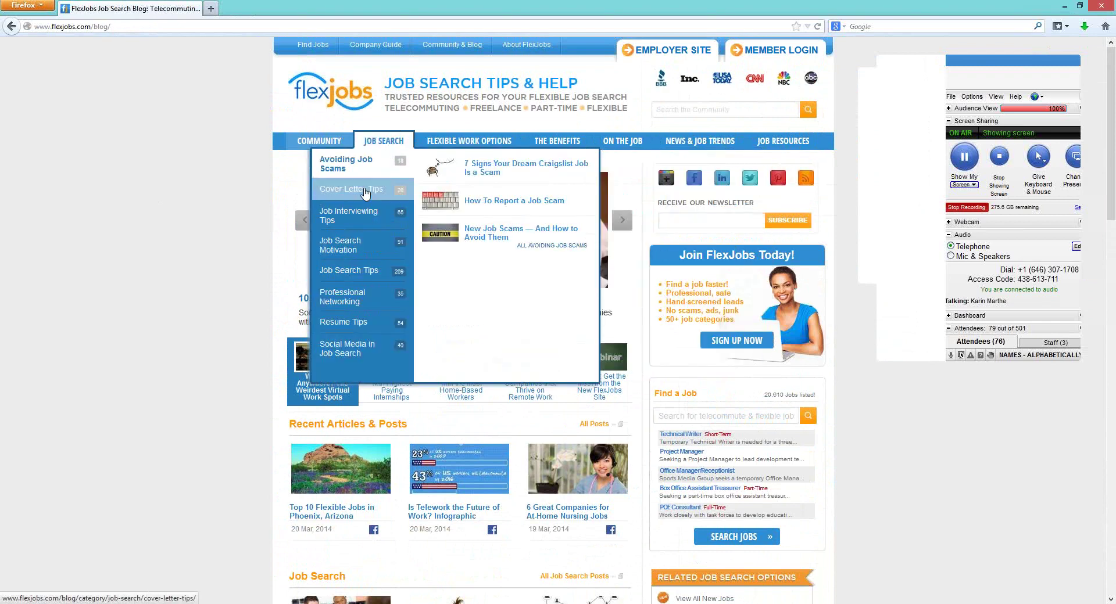
{"action": "mouse_move", "coordinate": [365, 193]}
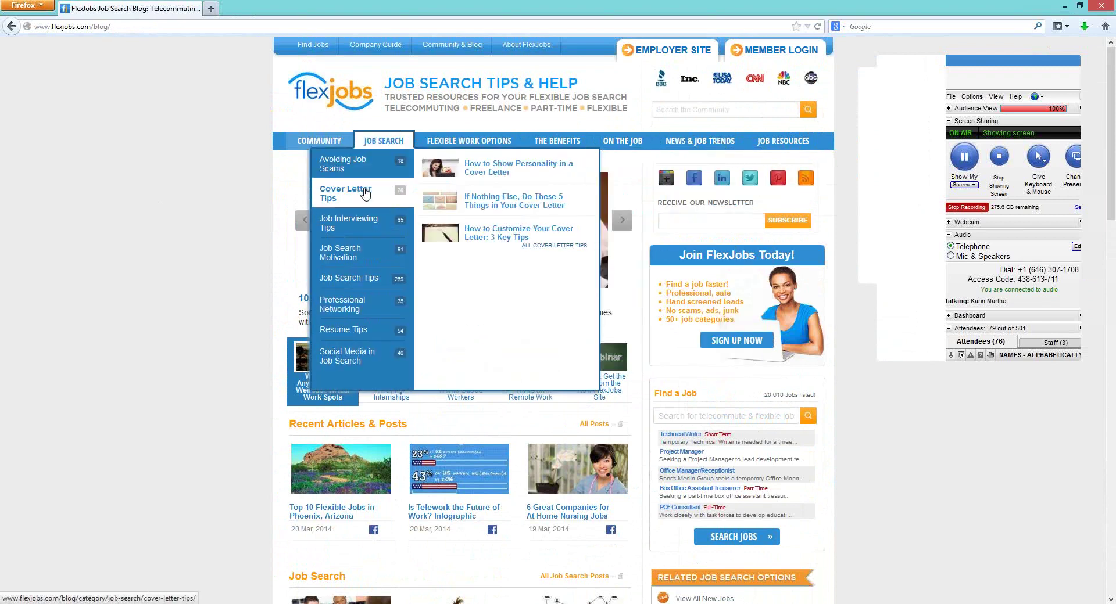
{"action": "mouse_move", "coordinate": [801, 140]}
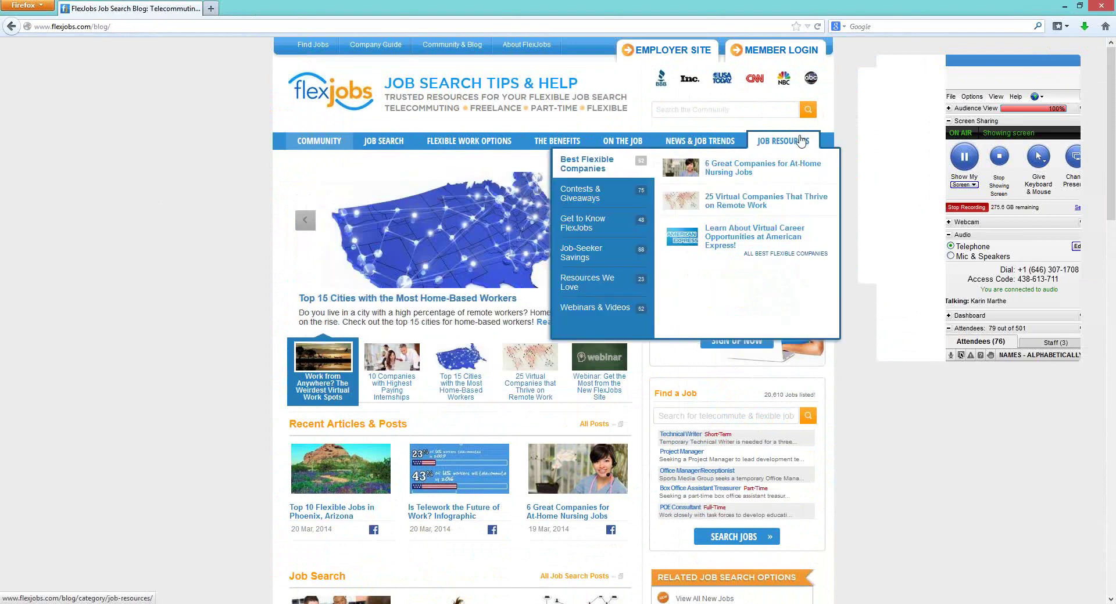
Open the Webinars & Videos category under Job Resources and browse its most recent articles
{"action": "mouse_move", "coordinate": [616, 317]}
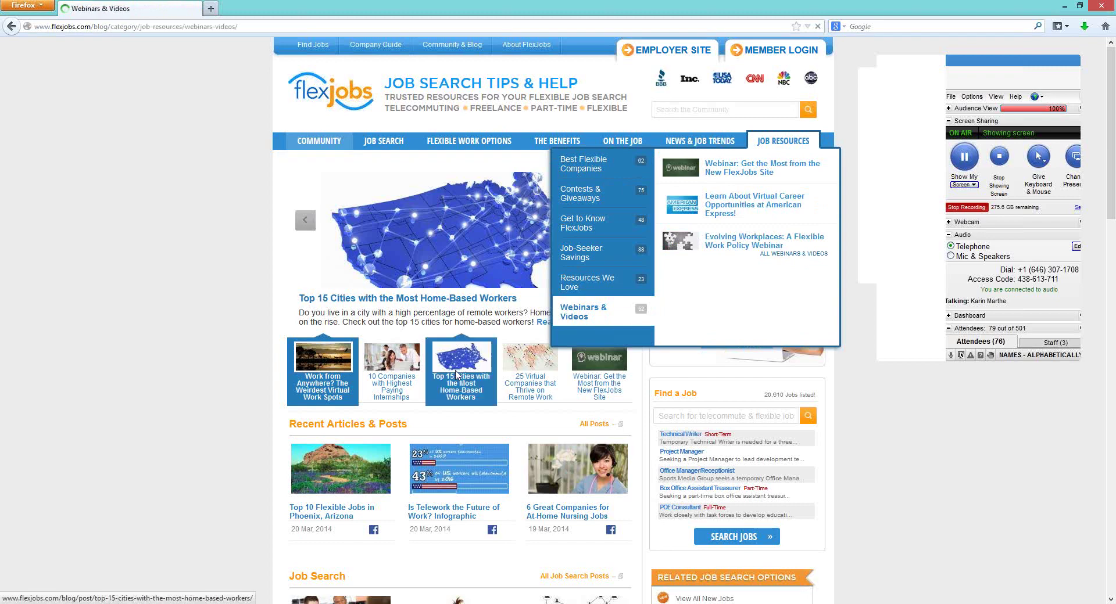
{"action": "scroll", "coordinate": [261, 396], "scroll_direction": "down", "scroll_amount": 3}
{"action": "scroll", "coordinate": [260, 396], "scroll_direction": "down", "scroll_amount": 4}
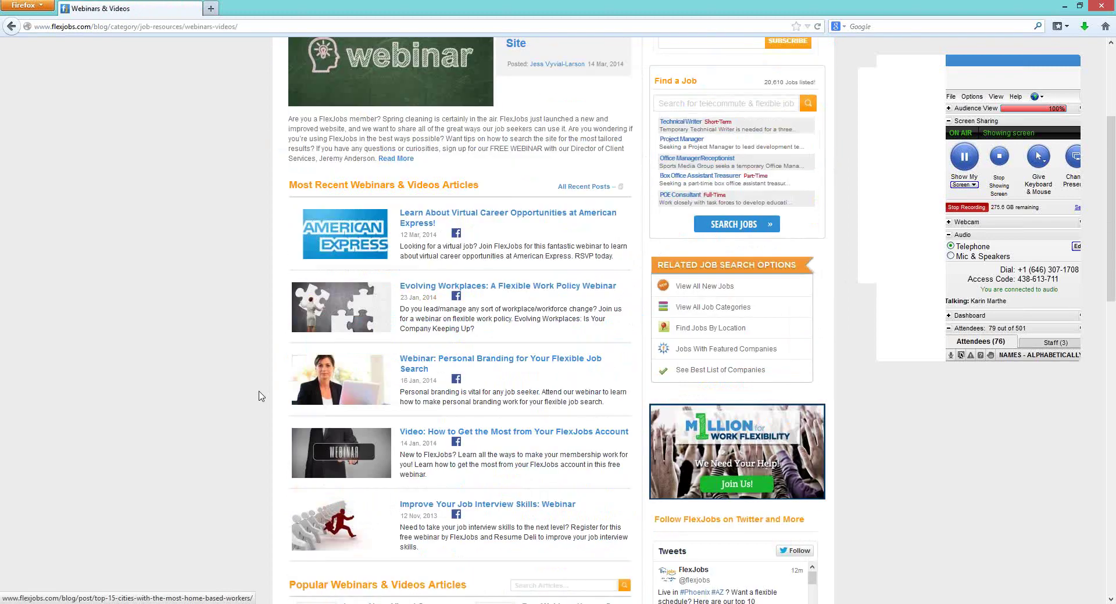
{"action": "scroll", "coordinate": [258, 388], "scroll_direction": "up", "scroll_amount": 7}
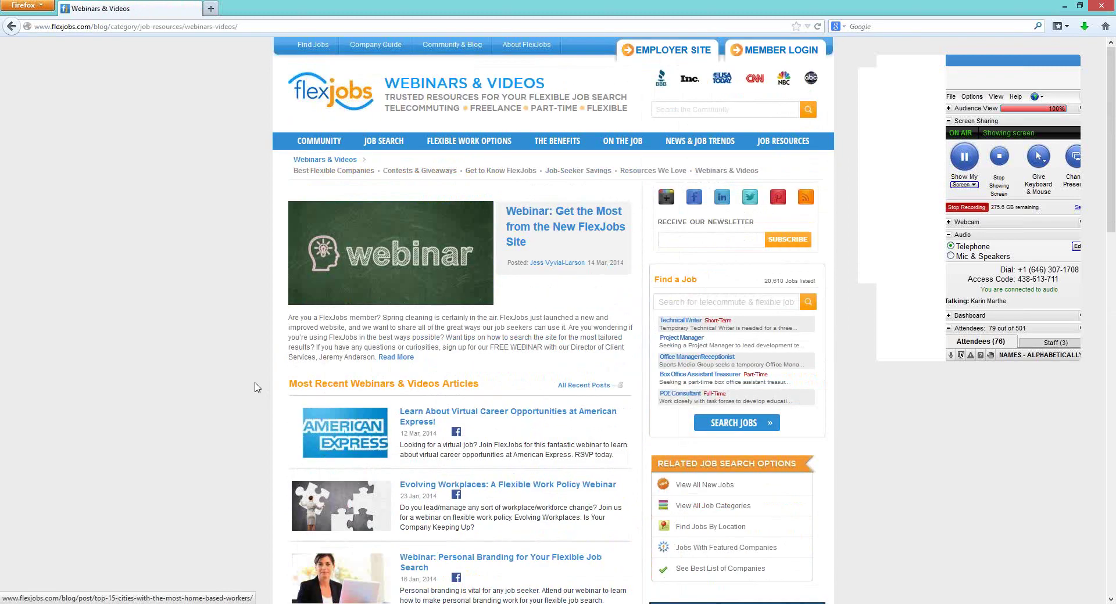
View the News & Job Trends blog category and return to MyFlexJobs by way of the Community page and the site's home page
{"action": "left_click", "coordinate": [699, 147]}
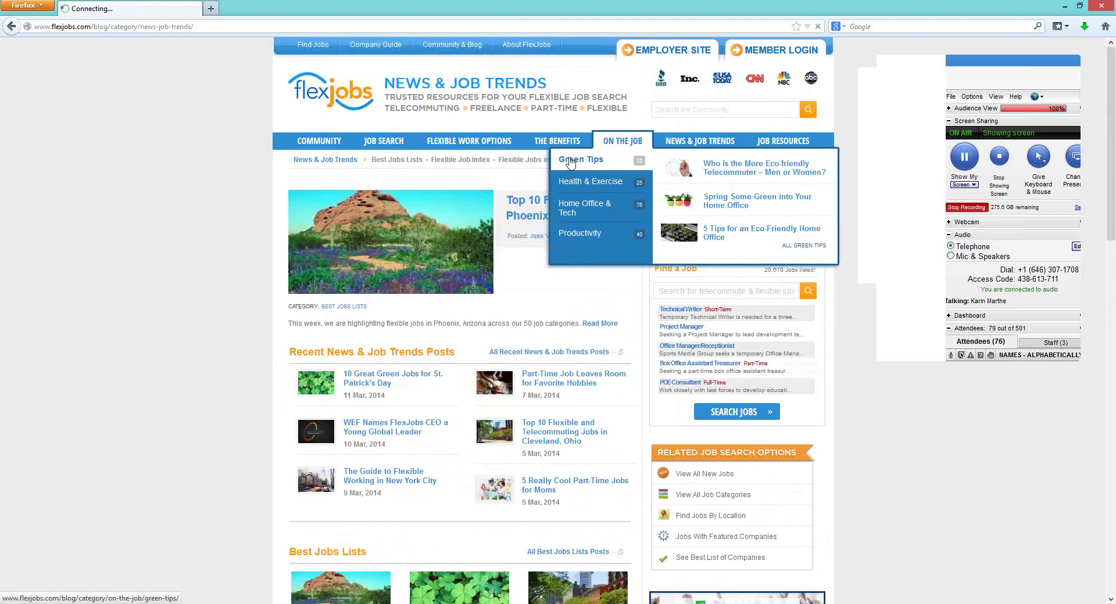
{"action": "left_click", "coordinate": [309, 144]}
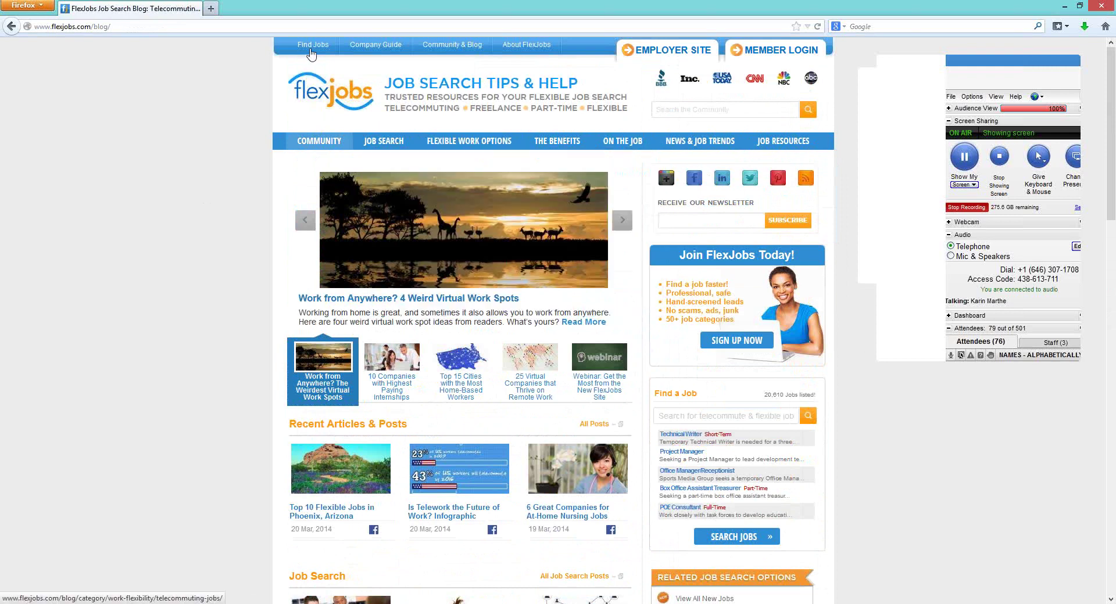
{"action": "left_click", "coordinate": [312, 97]}
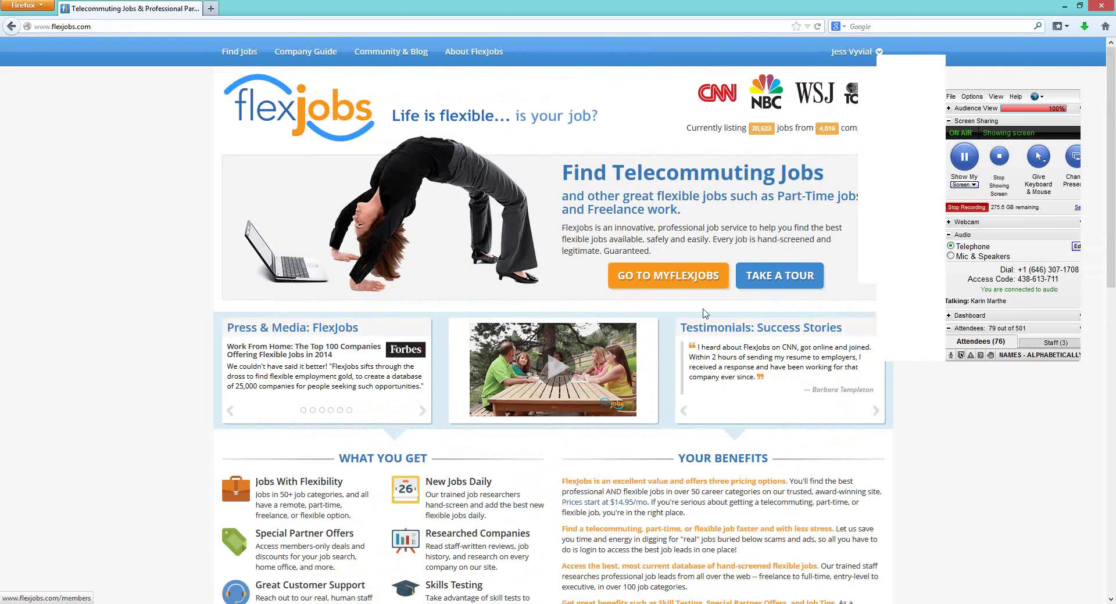
{"action": "left_click", "coordinate": [681, 282]}
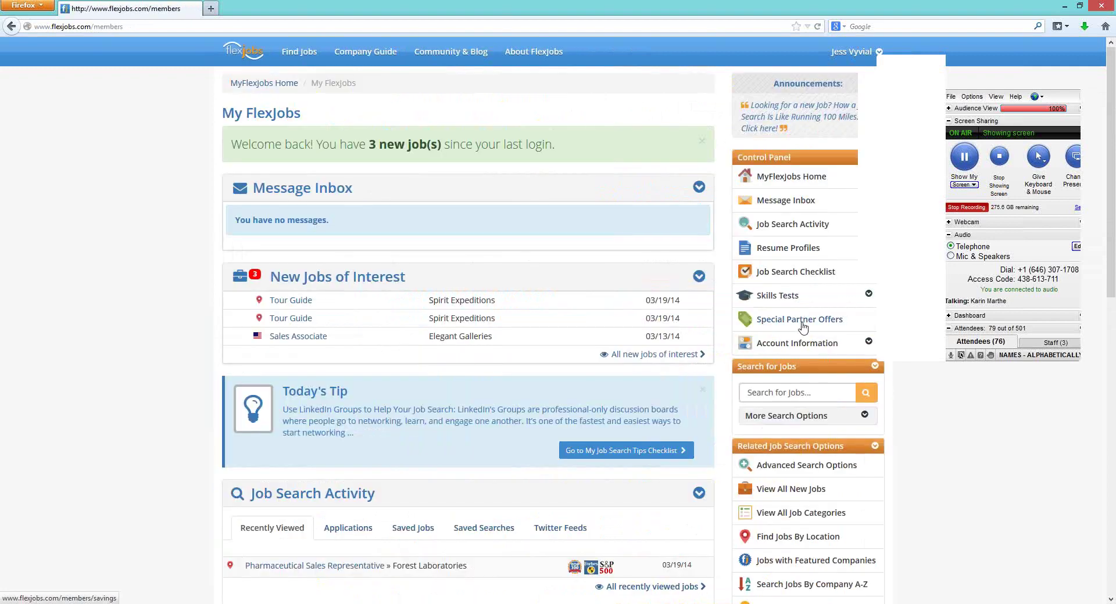
Browse the Special Partner Offers in the Job Search and Health categories and return to the MyFlexJobs home page
{"action": "left_click", "coordinate": [801, 324]}
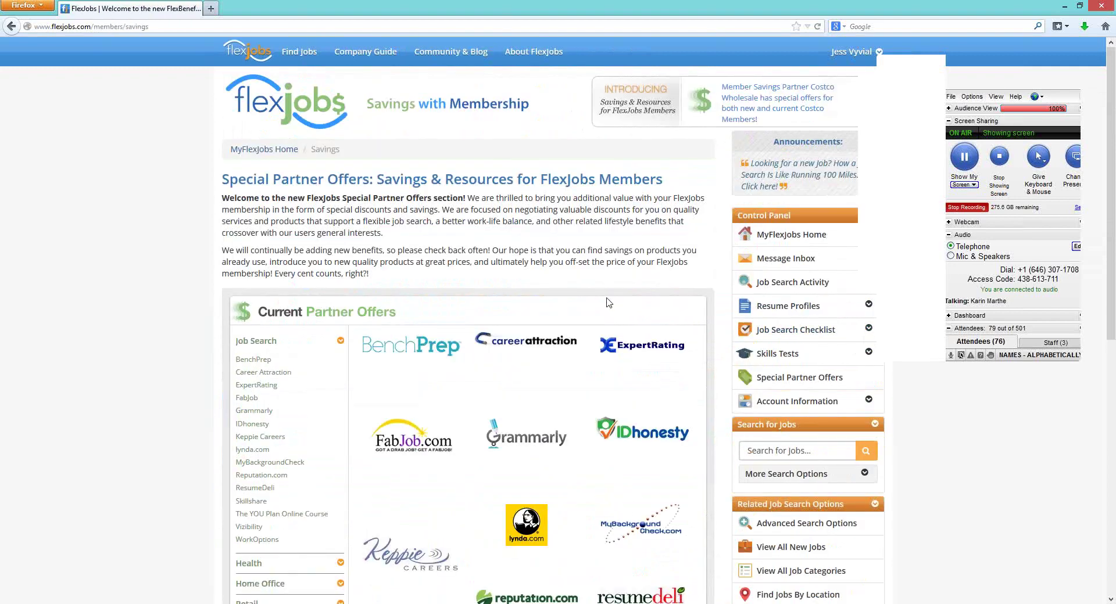
{"action": "scroll", "coordinate": [597, 298], "scroll_direction": "down", "scroll_amount": 5}
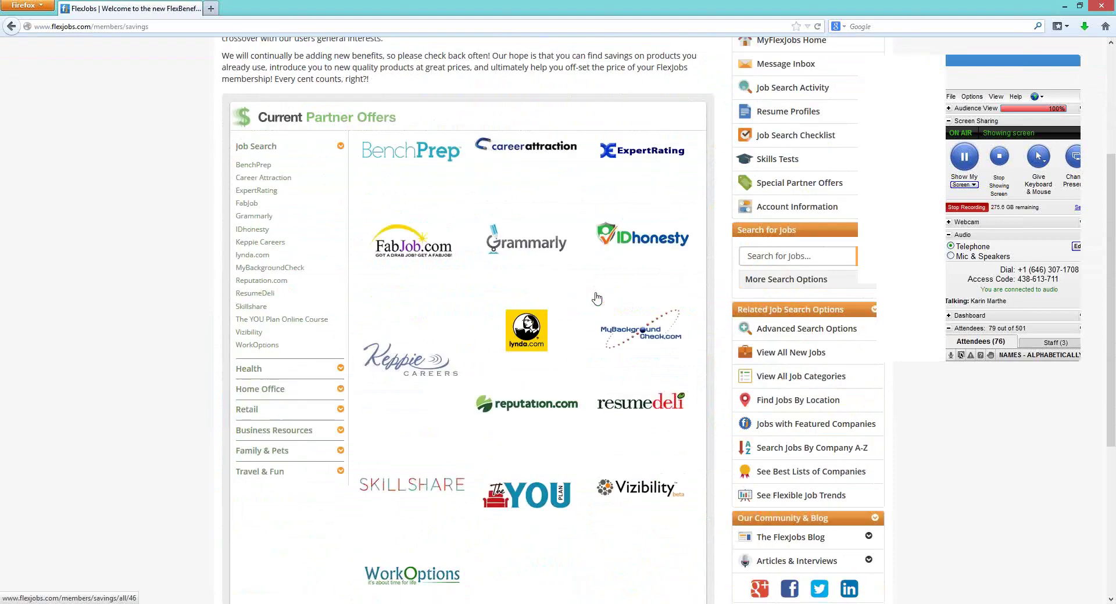
{"action": "scroll", "coordinate": [597, 299], "scroll_direction": "down", "scroll_amount": 2}
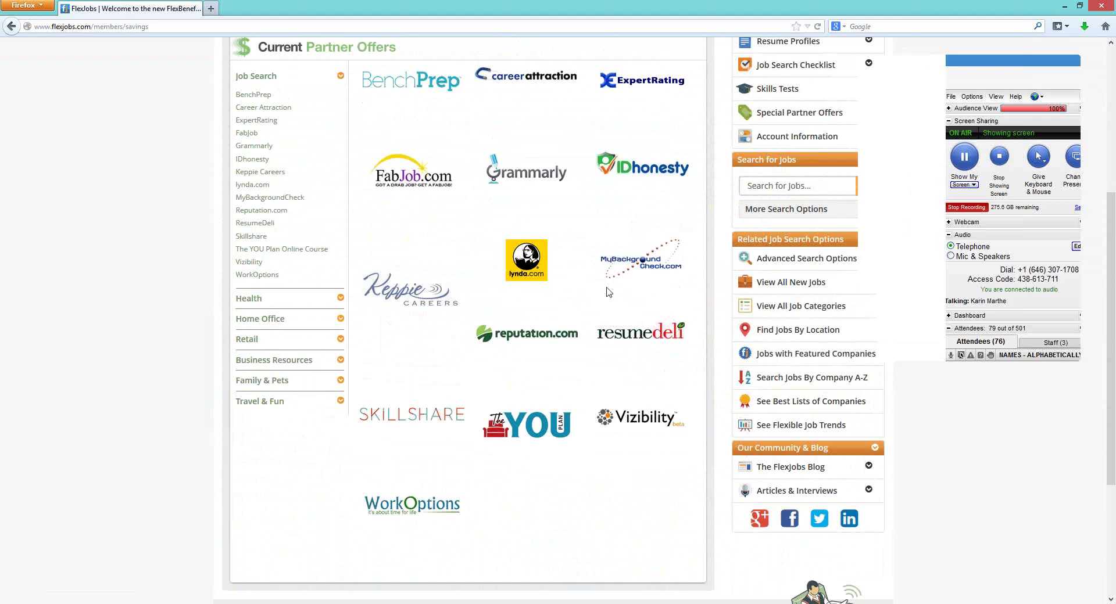
{"action": "left_click", "coordinate": [340, 299]}
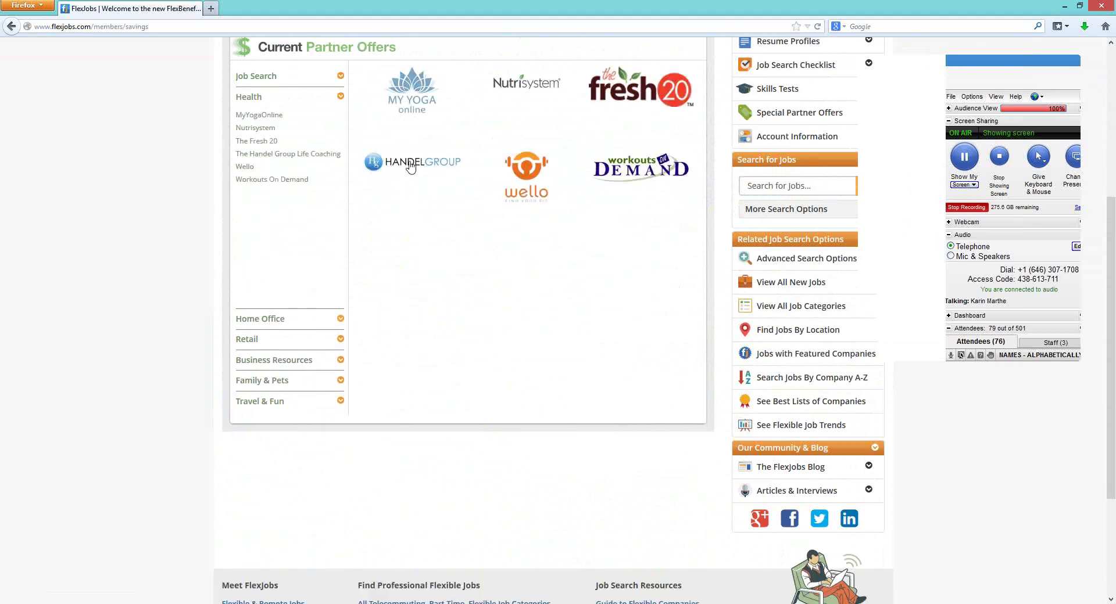
{"action": "scroll", "coordinate": [407, 168], "scroll_direction": "up", "scroll_amount": 5}
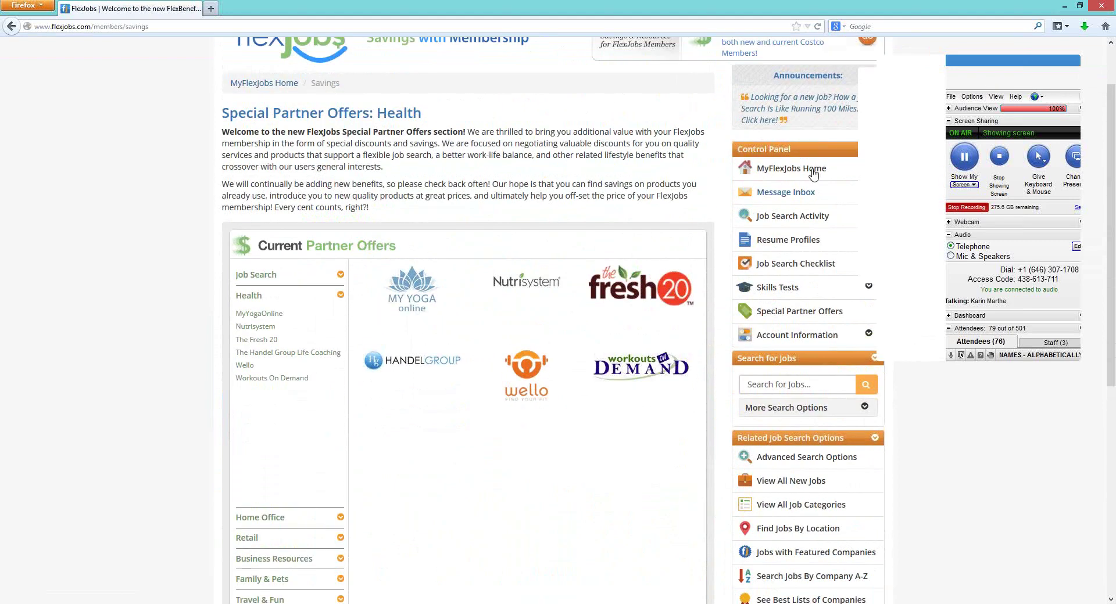
{"action": "left_click", "coordinate": [797, 171]}
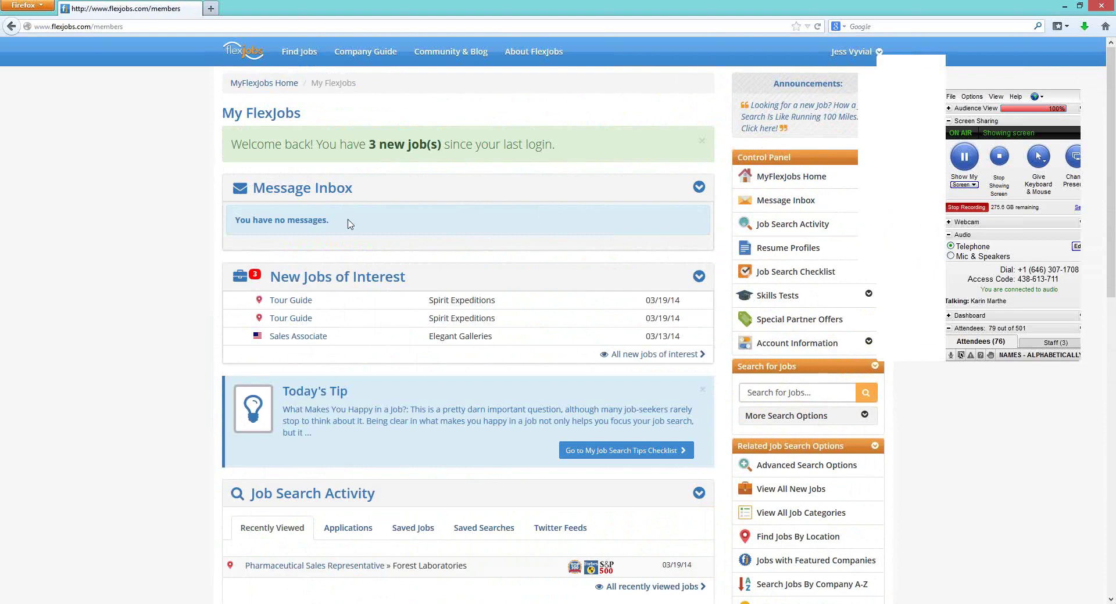
Open the Contact Us page from the Meet FlexJobs links at the end of the site's home page
{"action": "left_click", "coordinate": [239, 59]}
{"action": "scroll", "coordinate": [156, 317], "scroll_direction": "down", "scroll_amount": 8}
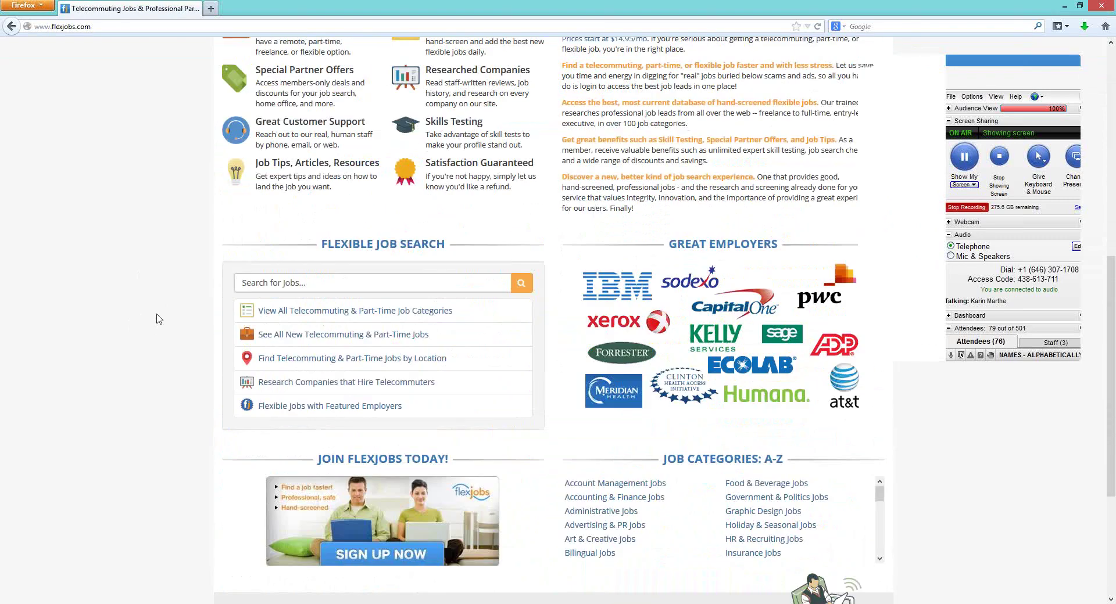
{"action": "scroll", "coordinate": [157, 318], "scroll_direction": "down", "scroll_amount": 4}
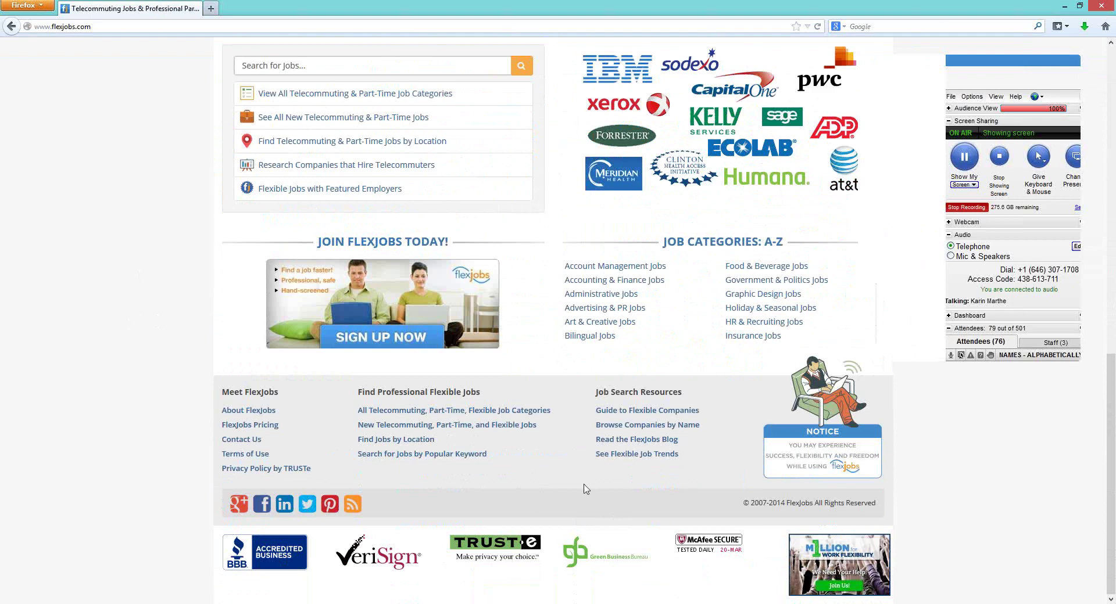
{"action": "left_click", "coordinate": [235, 445]}
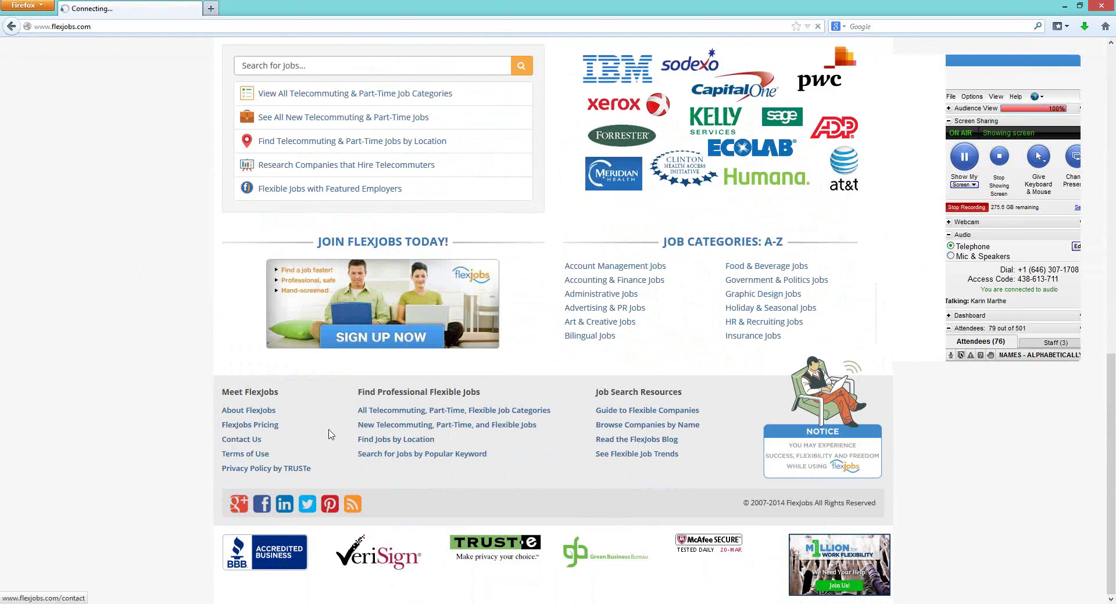